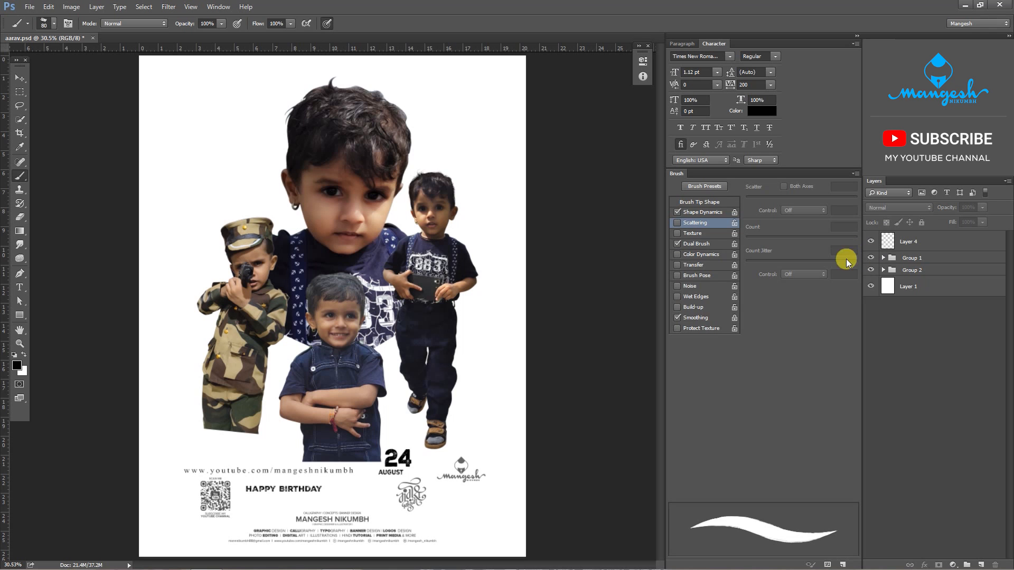
- Move the standing boy and the camouflage boy up and outward, and shift the large portrait slightly lower
key(v)
drag(428, 254, 458, 195)
drag(248, 301, 221, 224)
drag(324, 195, 310, 221)
click(871, 348)
click(871, 348)
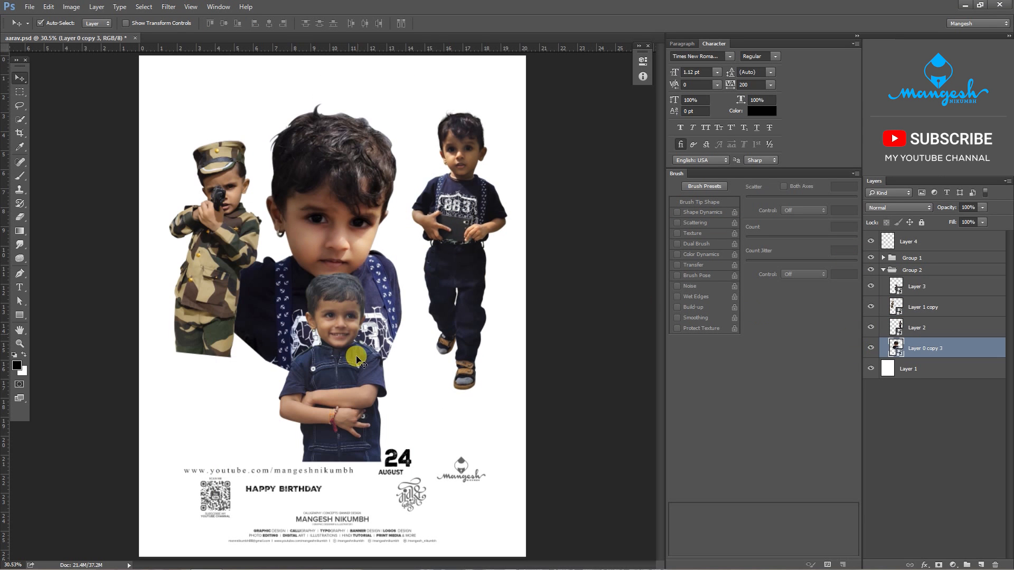
- Rearrange the cut-outs with the large portrait on the right and the three smaller figures overlapping on the left
drag(357, 361, 416, 322)
drag(213, 276, 290, 345)
drag(458, 238, 280, 265)
drag(357, 186, 410, 171)
drag(277, 221, 245, 196)
drag(290, 283, 260, 278)
drag(398, 322, 328, 333)
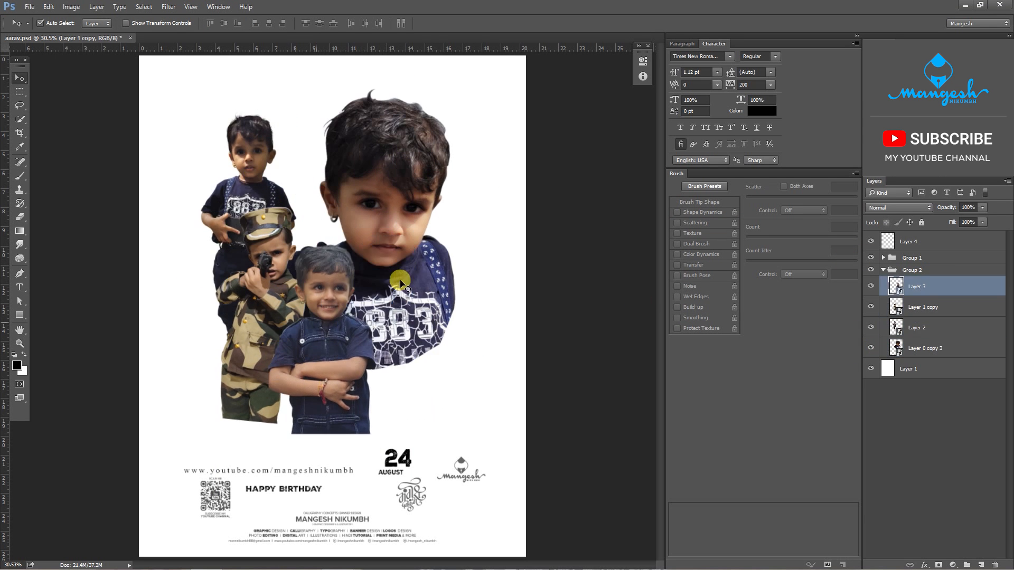
drag(400, 283, 415, 312)
- Collapse Group 2 and hide it, keeping the text elements of Group 1 visible
key(b)
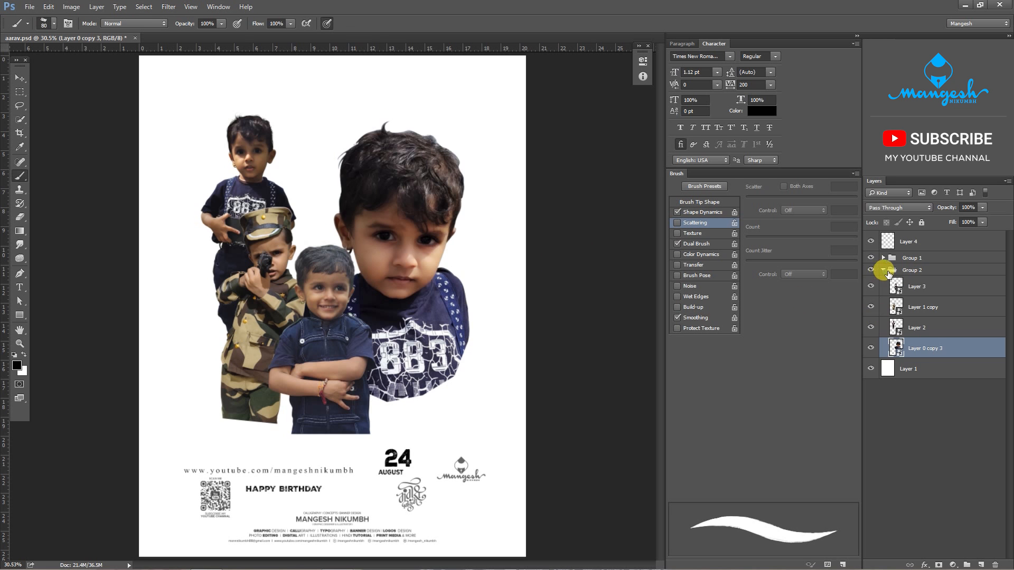
click(887, 272)
click(871, 270)
click(871, 271)
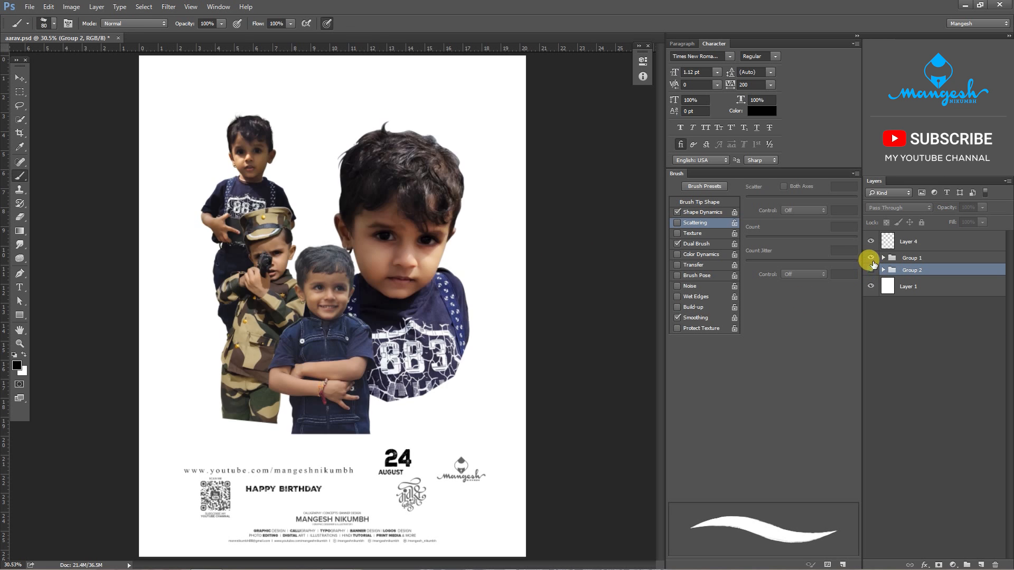
click(871, 269)
click(871, 258)
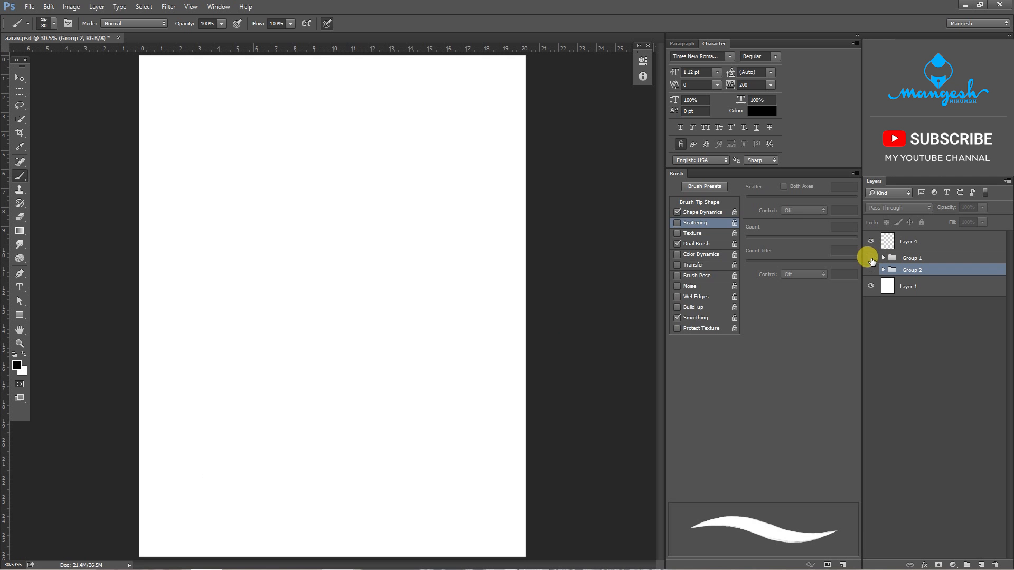
click(871, 258)
- Reposition the 24, AUGUST and HAPPY BIRTHDAY texts separately above the footer, then collapse and hide Group 1
key(v)
drag(388, 452, 413, 461)
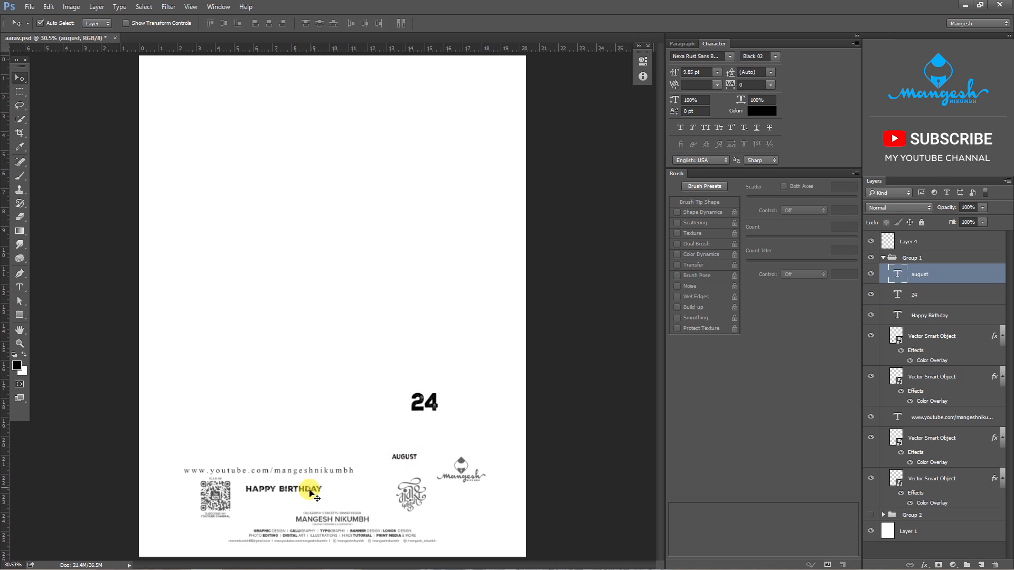
drag(310, 489, 343, 445)
click(887, 260)
click(883, 258)
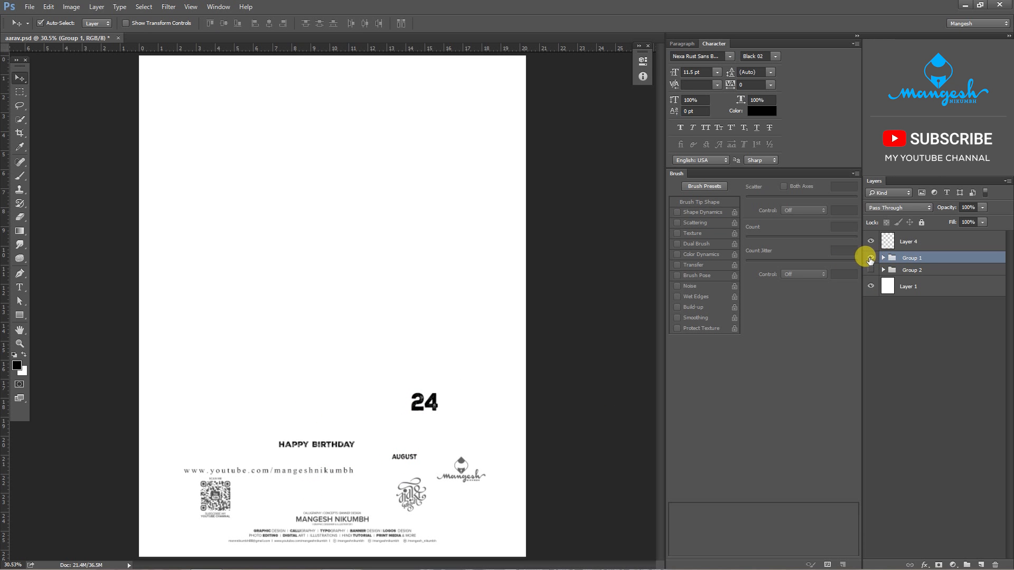
click(871, 258)
- With Layer 4 active, load the Rust Brushes 1.abr file into the Brush tool's presets
click(912, 242)
key(b)
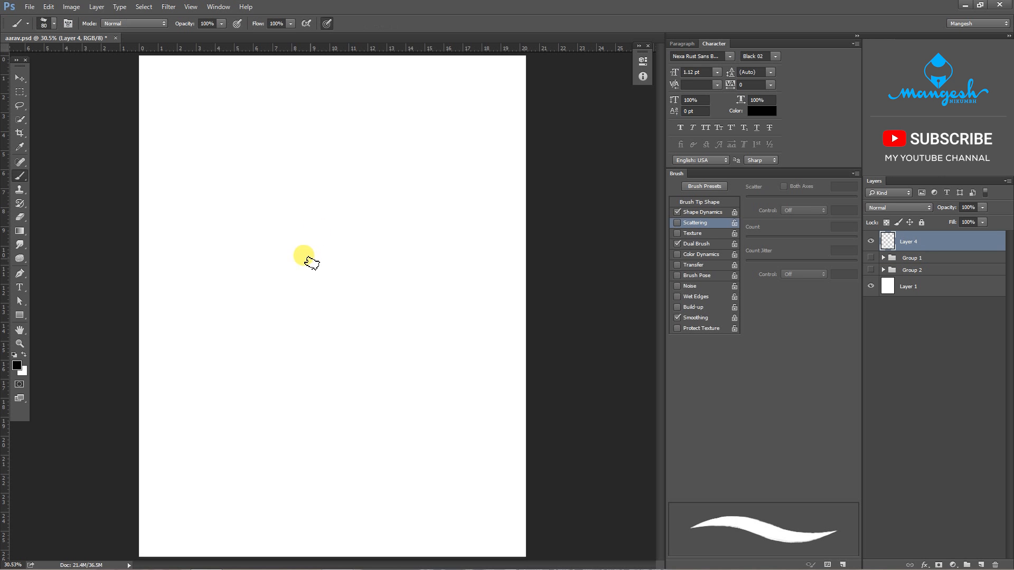
right_click(309, 259)
click(473, 259)
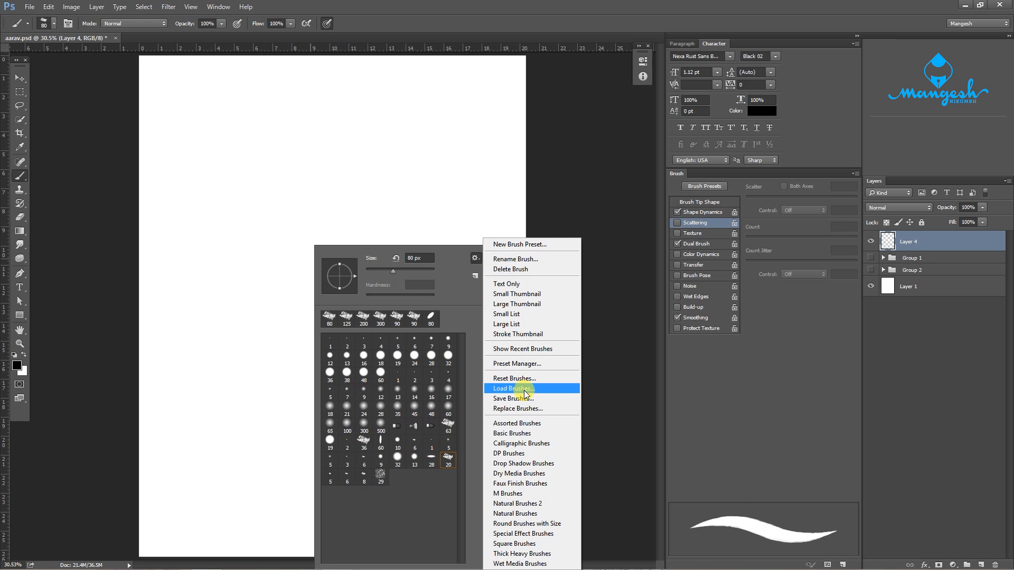
click(541, 463)
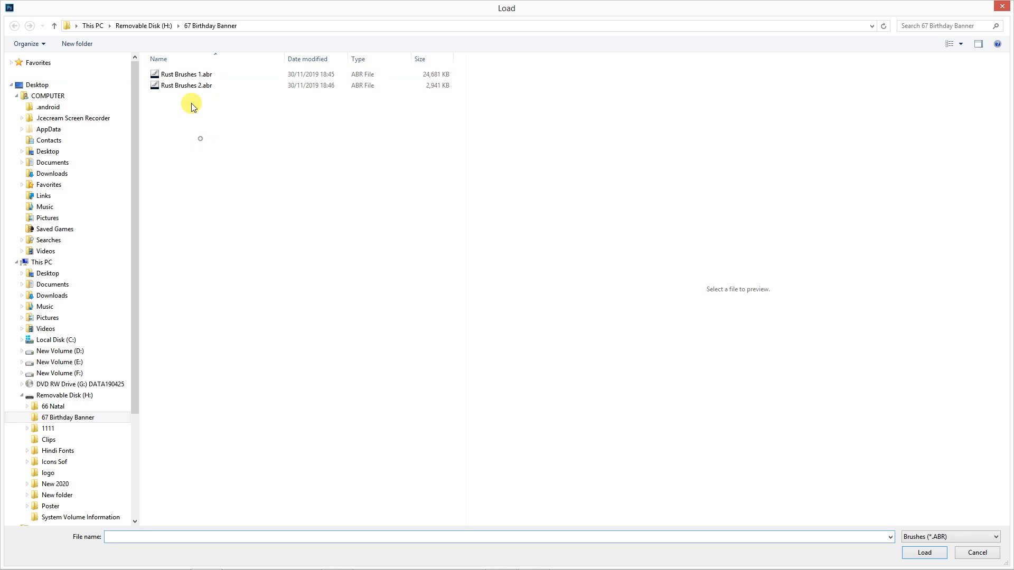
click(189, 74)
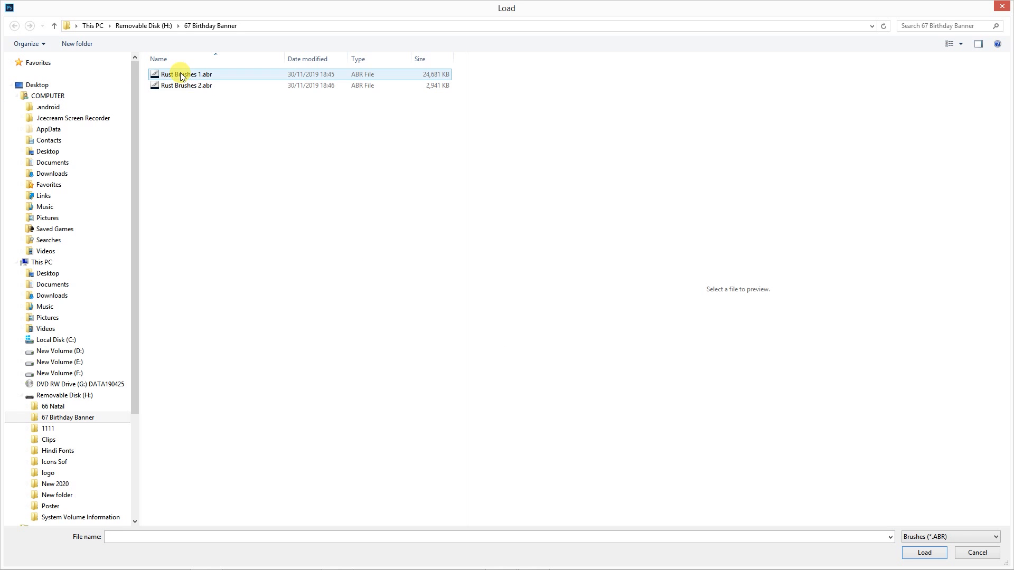
click(904, 552)
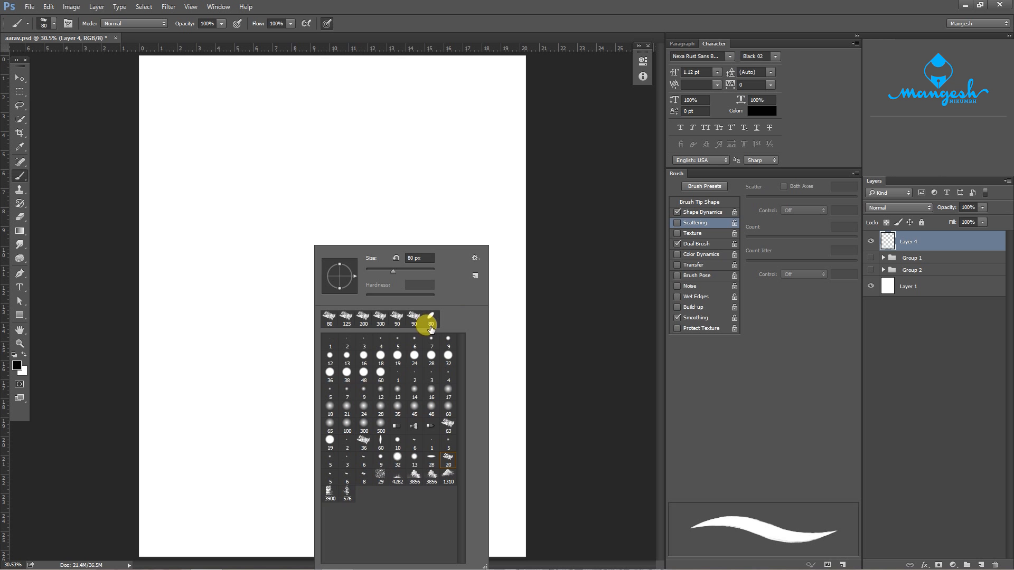
- Load the second brush file, Rust Brushes 2.abr, into the brush presets and close the preset picker
click(475, 259)
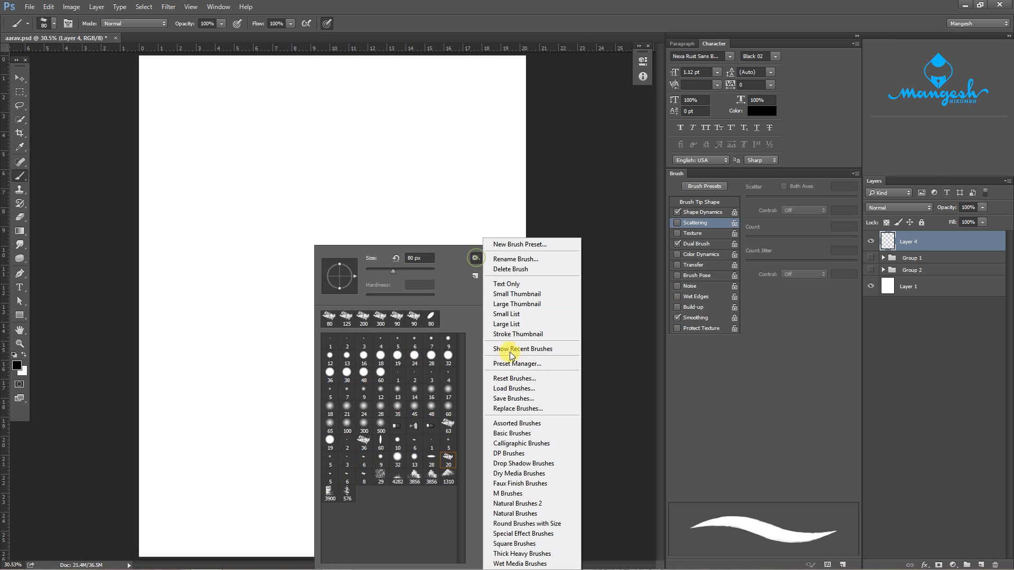
click(515, 389)
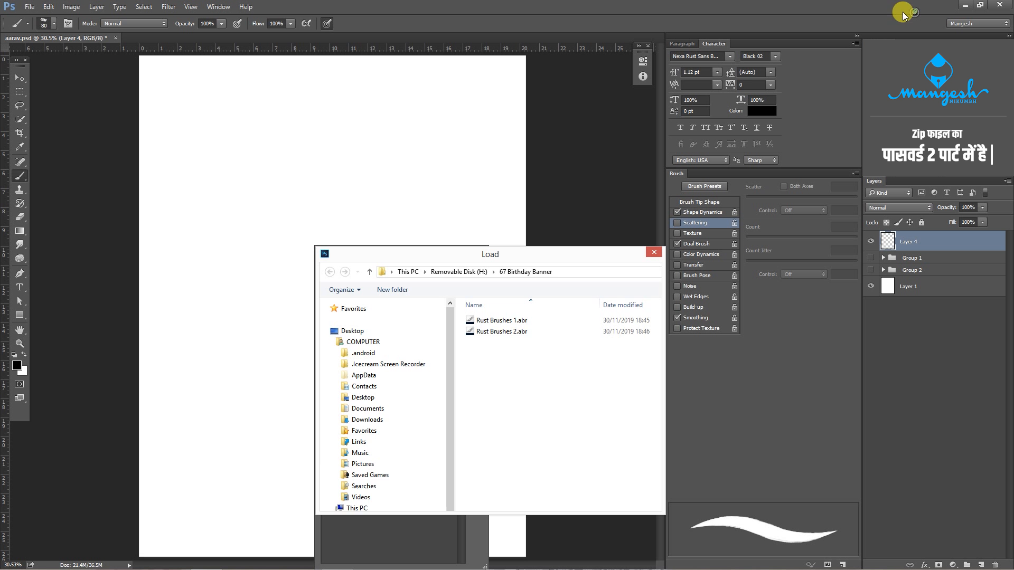
mouse_move(347, 277)
mouse_down()
mouse_move(326, 278)
mouse_move(261, 426)
mouse_move(259, 454)
mouse_up()
click(166, 99)
click(241, 438)
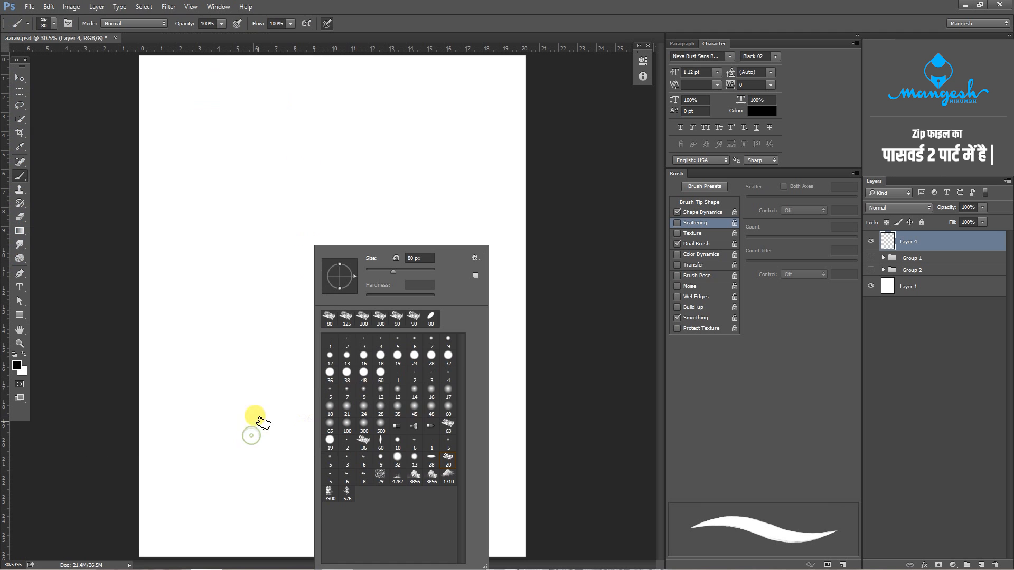
click(555, 288)
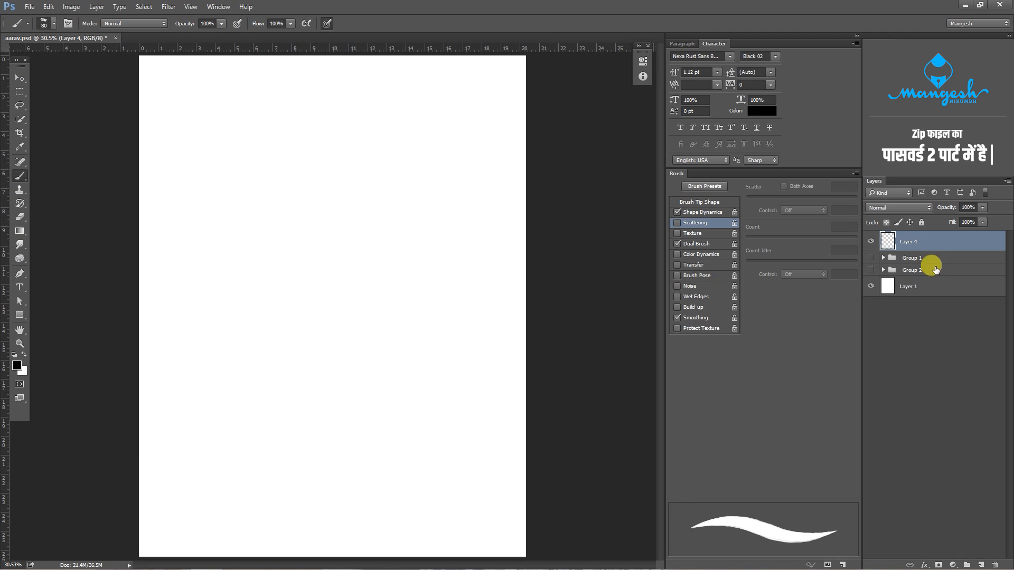
- Show Group 2 with the photo cut-outs and select it for moving, leaving Group 1 hidden
click(871, 258)
click(871, 257)
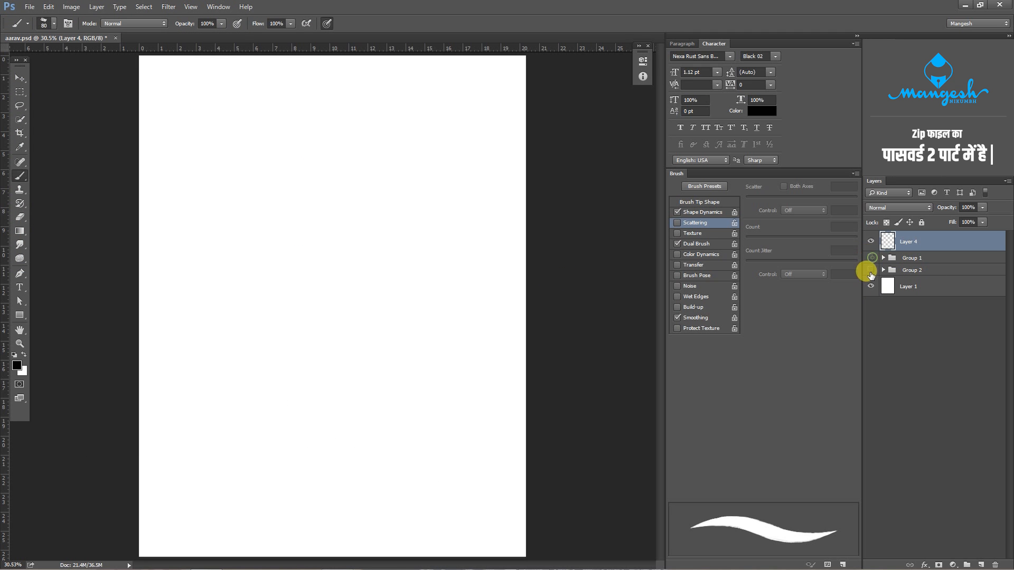
click(871, 270)
click(906, 270)
key(v)
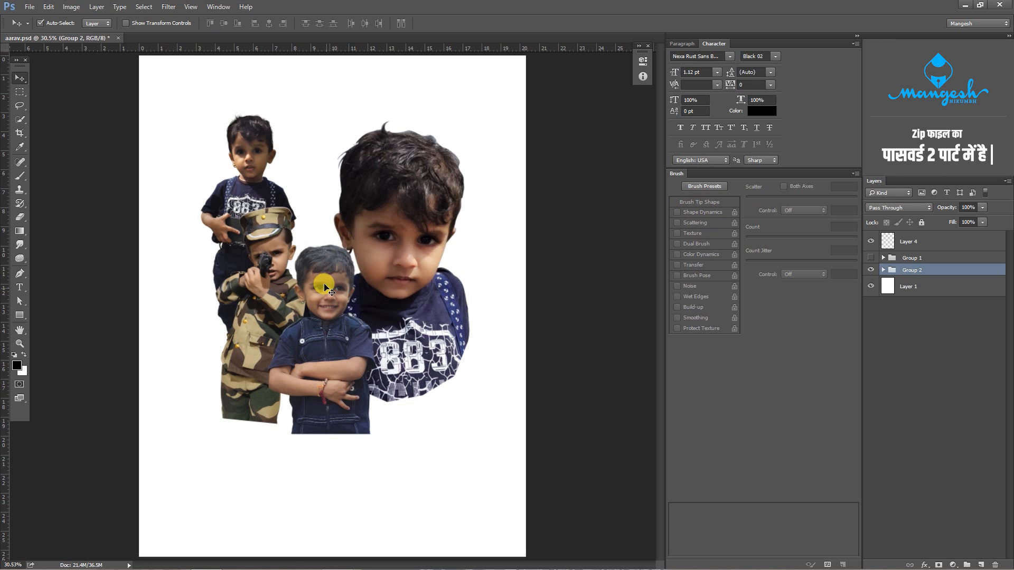
- Center the large portrait at the back, with the standing boy at left, smiling boy in front and camouflage boy at right
drag(325, 286, 389, 357)
drag(264, 317, 238, 437)
drag(259, 227, 239, 361)
drag(387, 248, 327, 223)
drag(234, 284, 262, 256)
drag(244, 370, 334, 287)
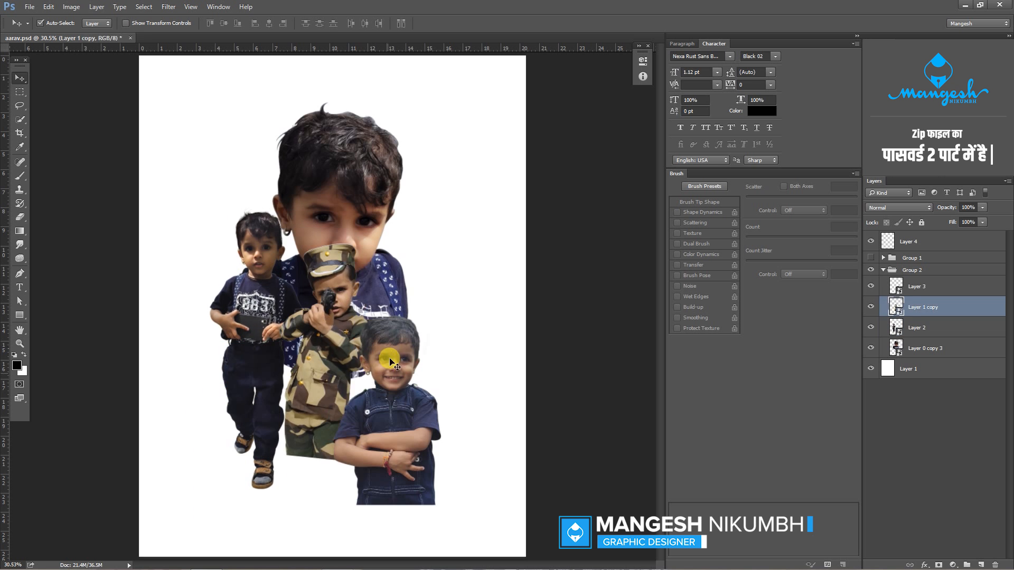
drag(392, 369, 323, 319)
drag(339, 253, 403, 244)
drag(313, 318, 324, 311)
drag(264, 285, 274, 309)
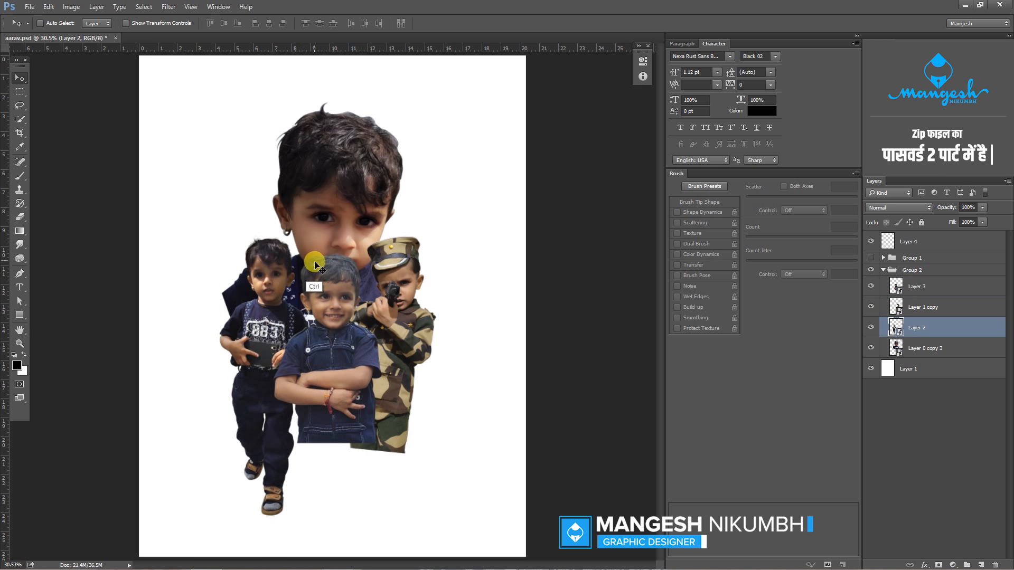
- Tilt the standing boy counter-clockwise by about 13° and place him against the left side of the front boy
key(ctrl+t)
drag(317, 259, 298, 244)
drag(269, 291, 281, 304)
drag(328, 266, 324, 263)
drag(276, 291, 284, 310)
drag(357, 272, 361, 274)
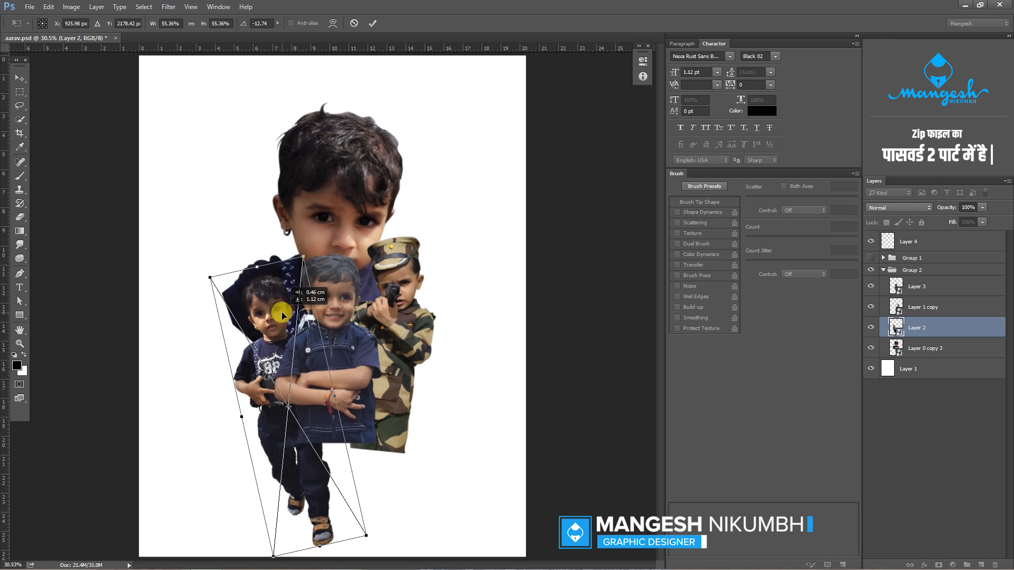
drag(282, 311, 277, 301)
key(Return)
- Rotate the camouflage boy about 11.5° clockwise, lower him beside the front boy, and raise the large portrait
click(404, 272)
key(ctrl+t)
drag(443, 244, 454, 252)
drag(408, 281, 408, 325)
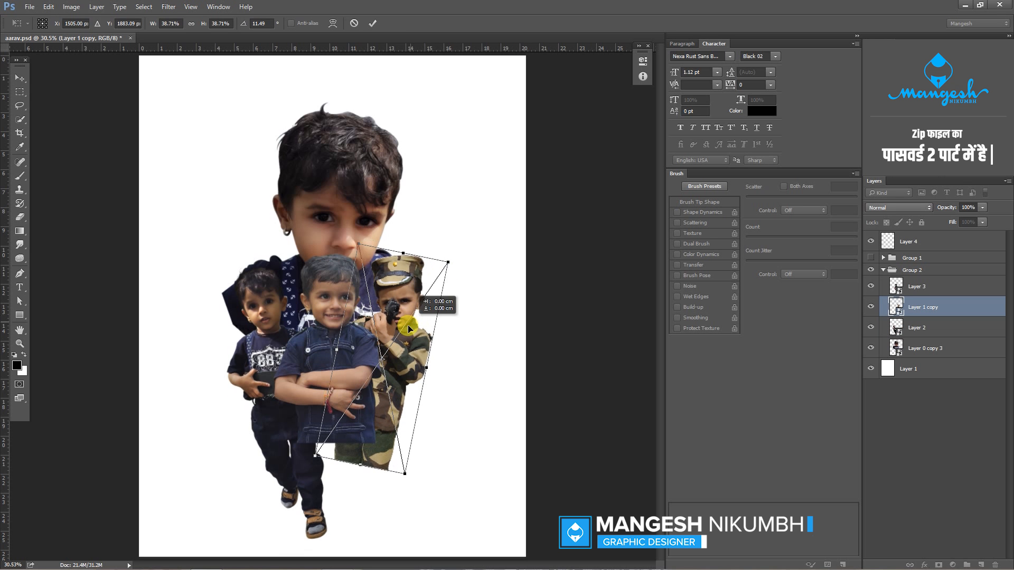
key(Return)
drag(356, 249, 352, 222)
key(ctrl+minus)
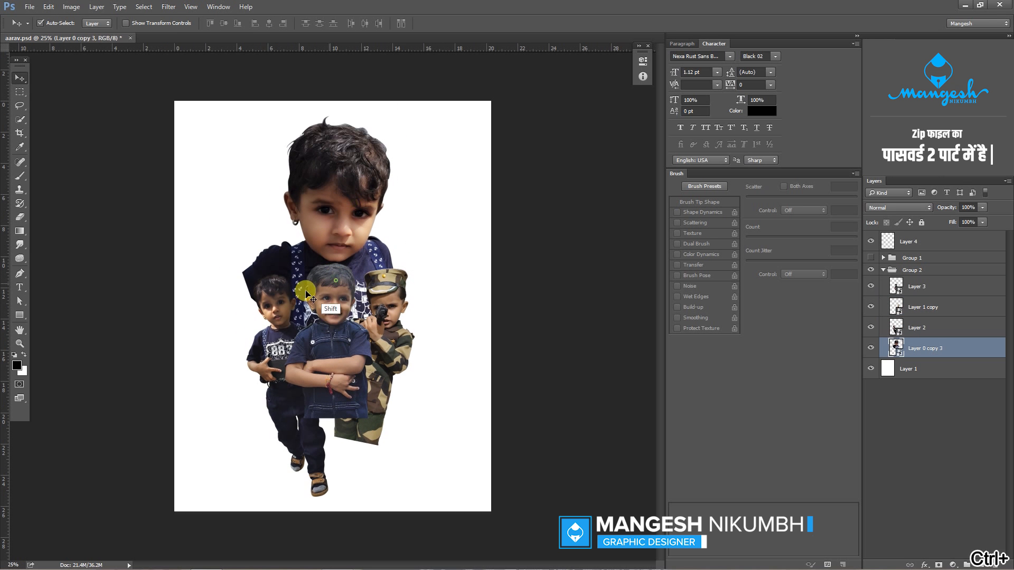
- Scale the four cut-outs down slightly together and move them lower on the page
shift+click(281, 313)
shift+click(328, 317)
shift+click(390, 313)
key(ctrl+t)
drag(414, 116, 408, 120)
drag(374, 216, 343, 259)
key(Return)
click(528, 249)
- Fine-tune the spacing of the cut-outs, lowering the portrait, front boy and camouflage boy and nudging the standing boy
drag(380, 290, 382, 292)
mouse_move(353, 238)
mouse_down()
mouse_move(352, 228)
mouse_move(352, 244)
mouse_up()
drag(334, 307, 334, 330)
drag(381, 311, 382, 319)
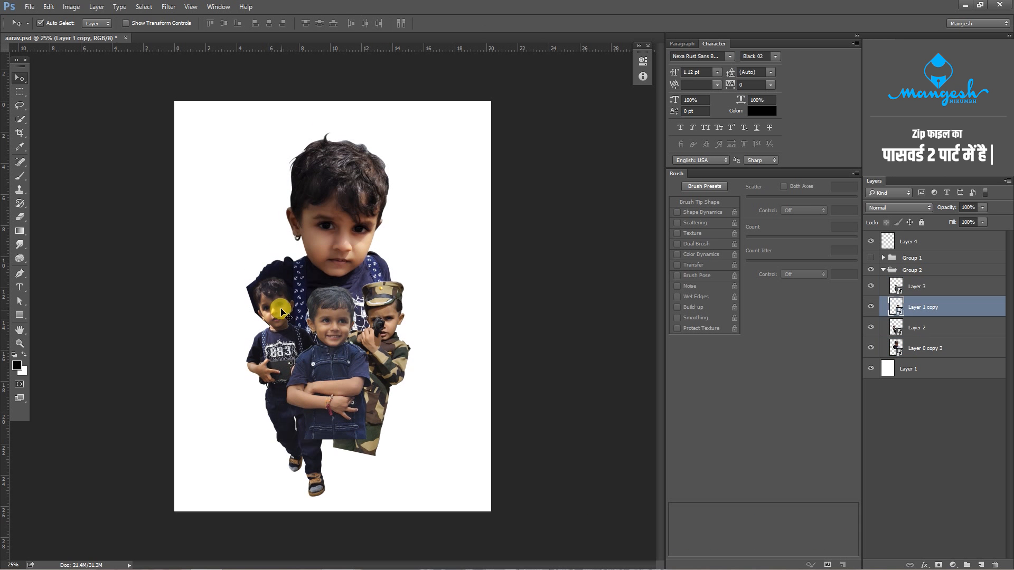
drag(281, 311, 338, 307)
click(352, 272)
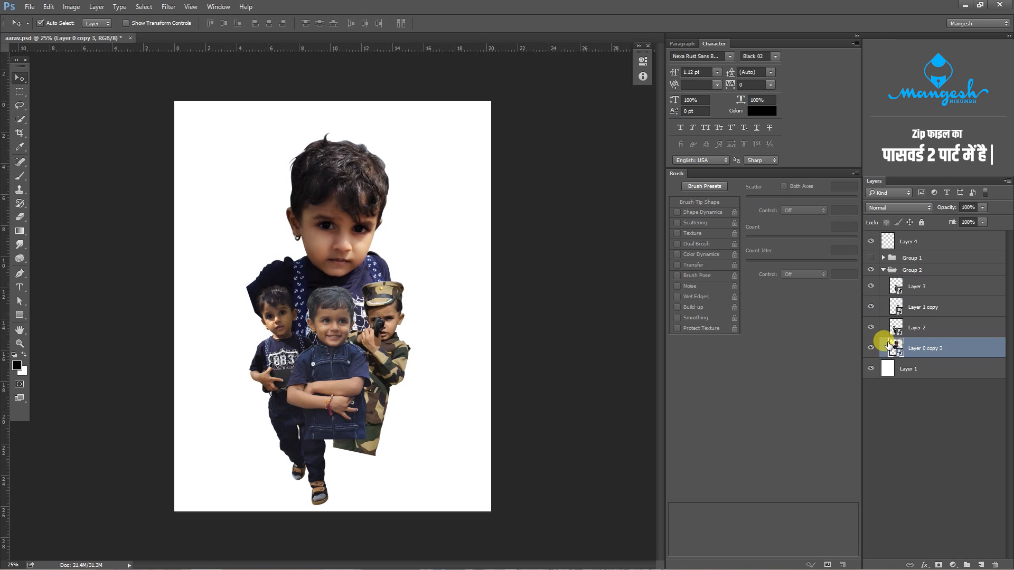
- Create a new layer above the white Layer 1 and display the brush presets as large thumbnails
click(909, 372)
click(981, 564)
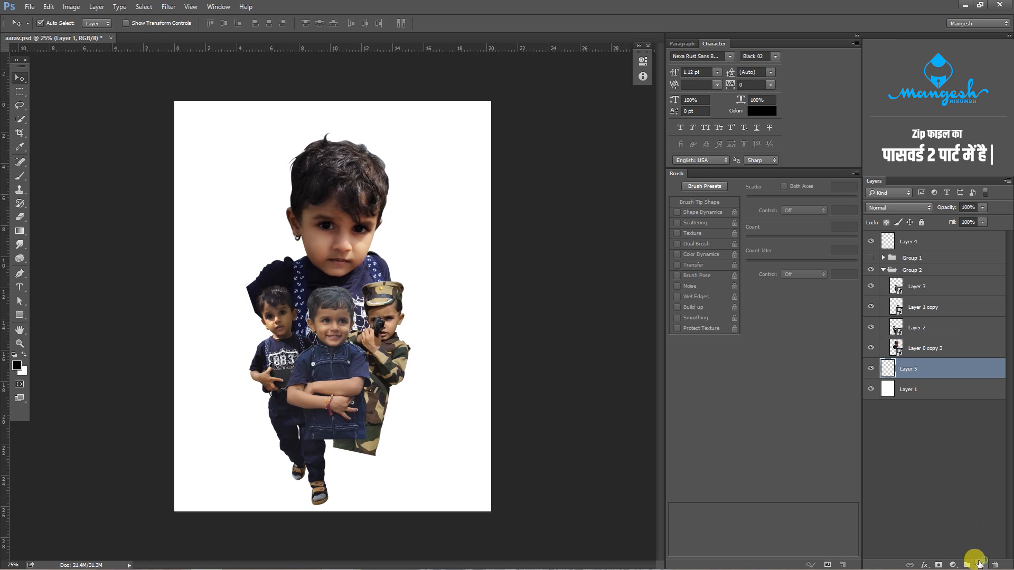
key(b)
right_click(429, 206)
click(583, 155)
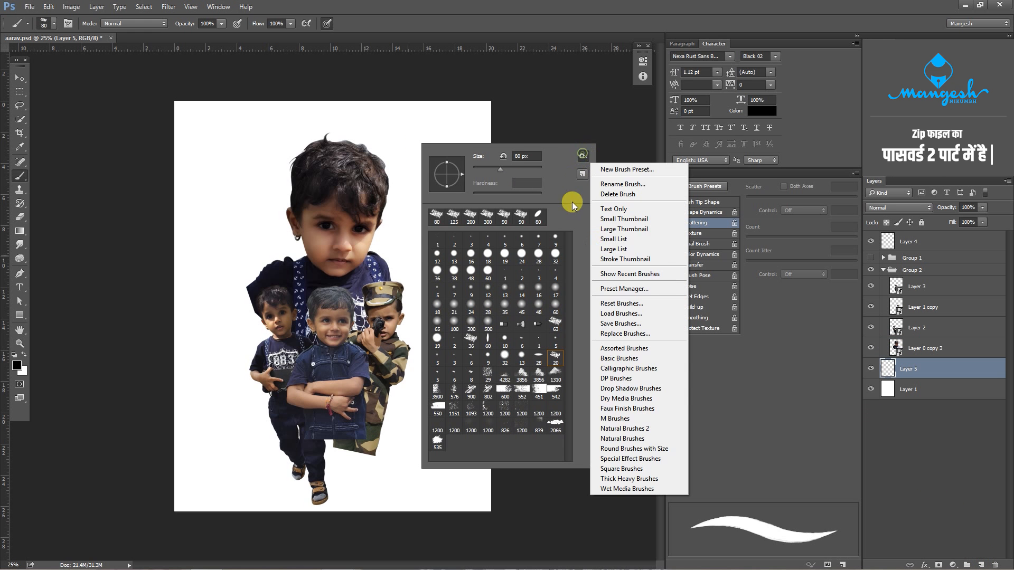
click(614, 229)
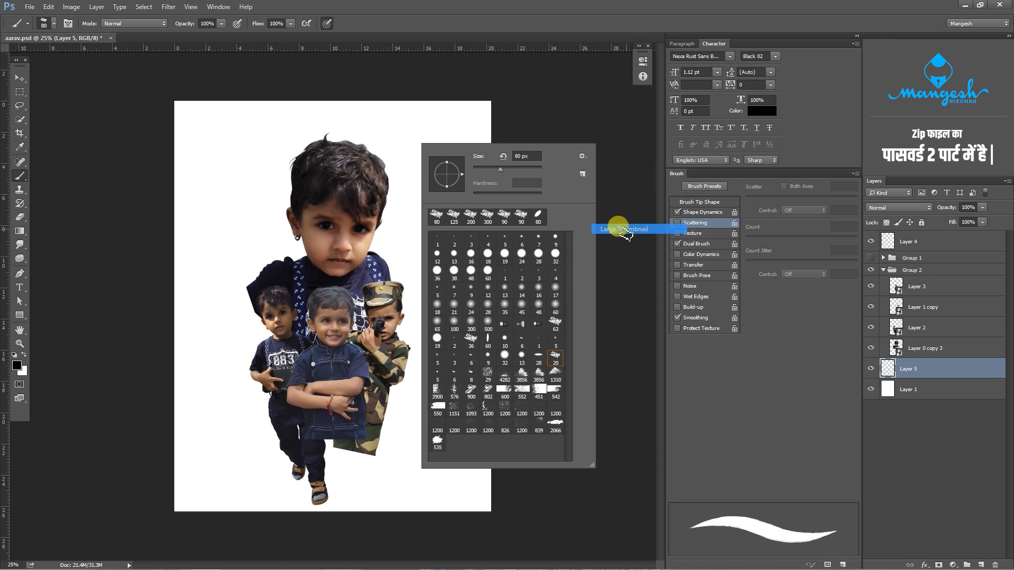
- Stamp black splatter behind the cut-outs using the 535 rust brush at 2300 px, with pen pressure for size turned off
scroll(563, 375, down, 5)
scroll(562, 373, down, 10)
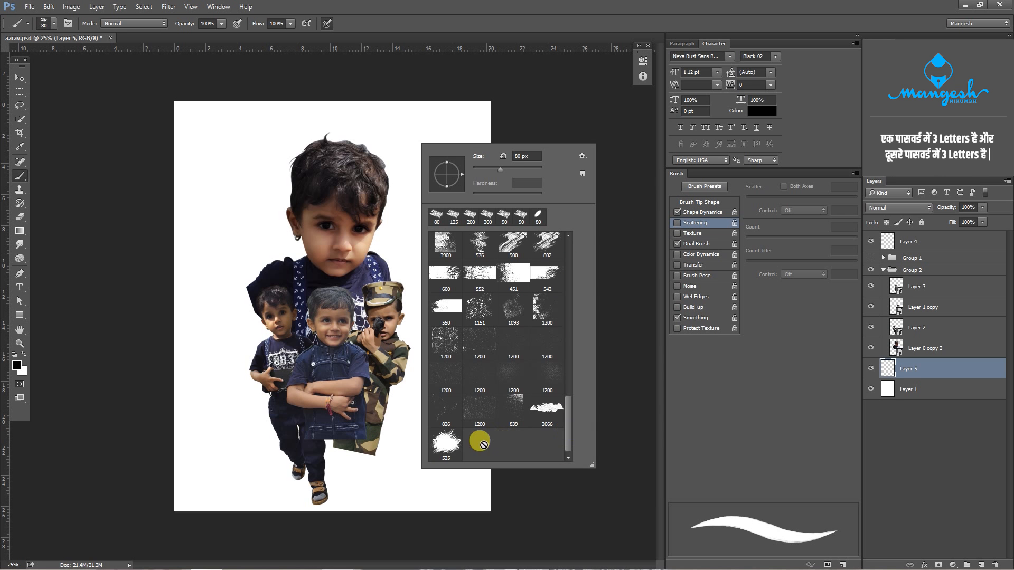
click(448, 446)
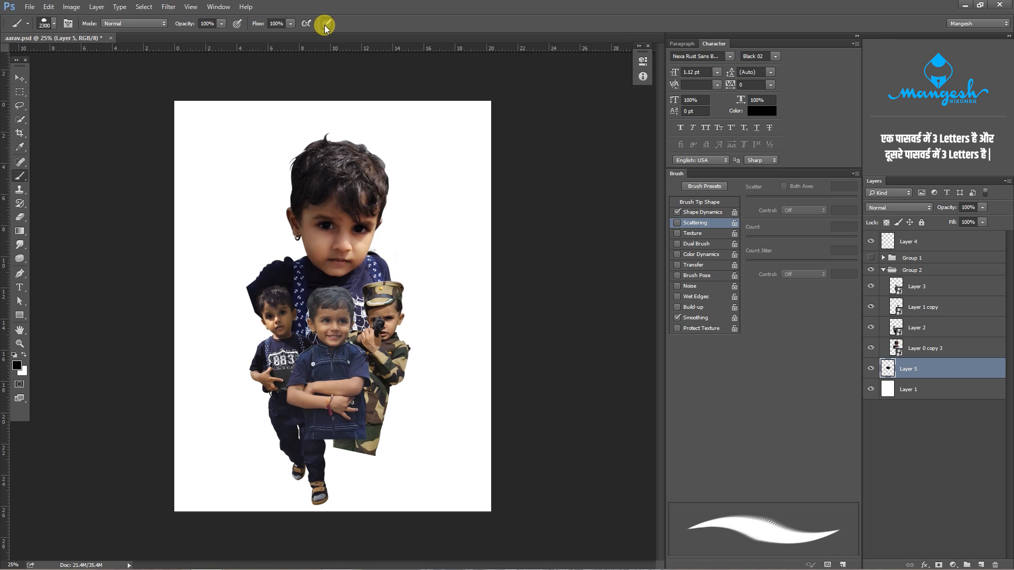
click(325, 24)
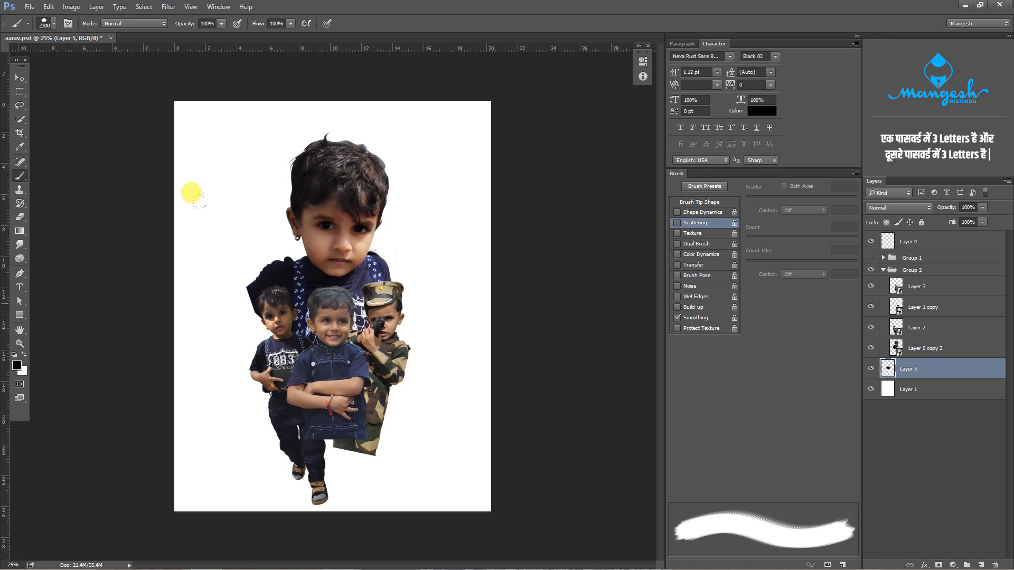
click(194, 195)
- Rotate the splatter on Layer 5 counter-clockwise and position it around the figures
key(v)
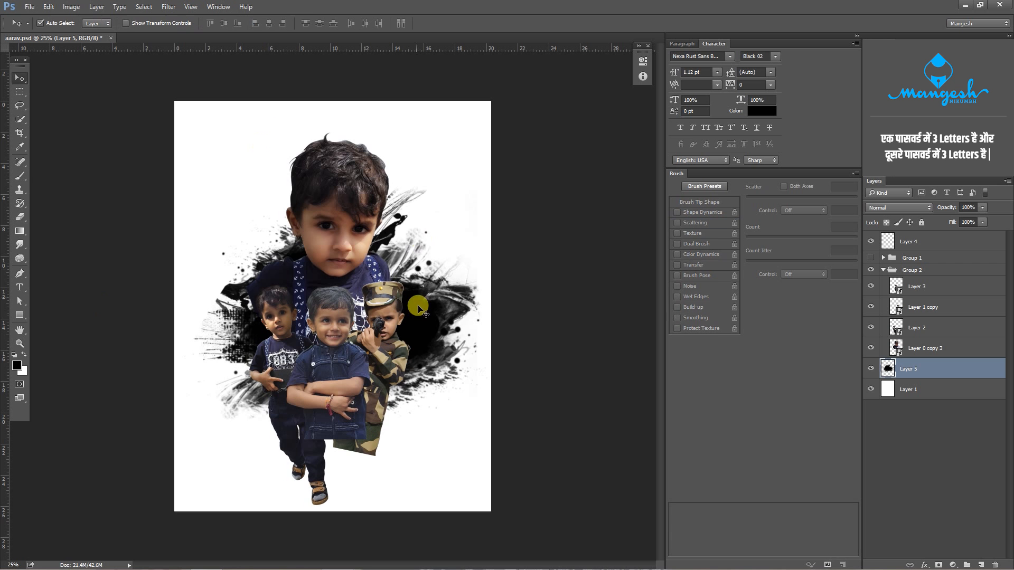
drag(417, 315, 416, 334)
key(ctrl+t)
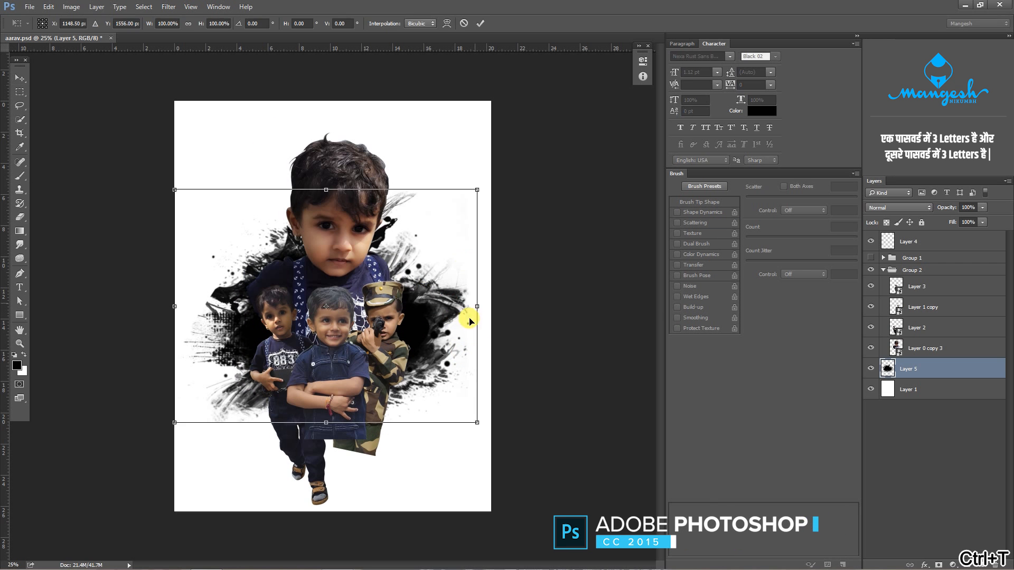
drag(470, 316, 499, 274)
drag(425, 293, 416, 293)
key(Return)
- Nudge the portrait, standing boy, front boy and camouflage boy to the right so the group sits balanced over the splatter
click(351, 259)
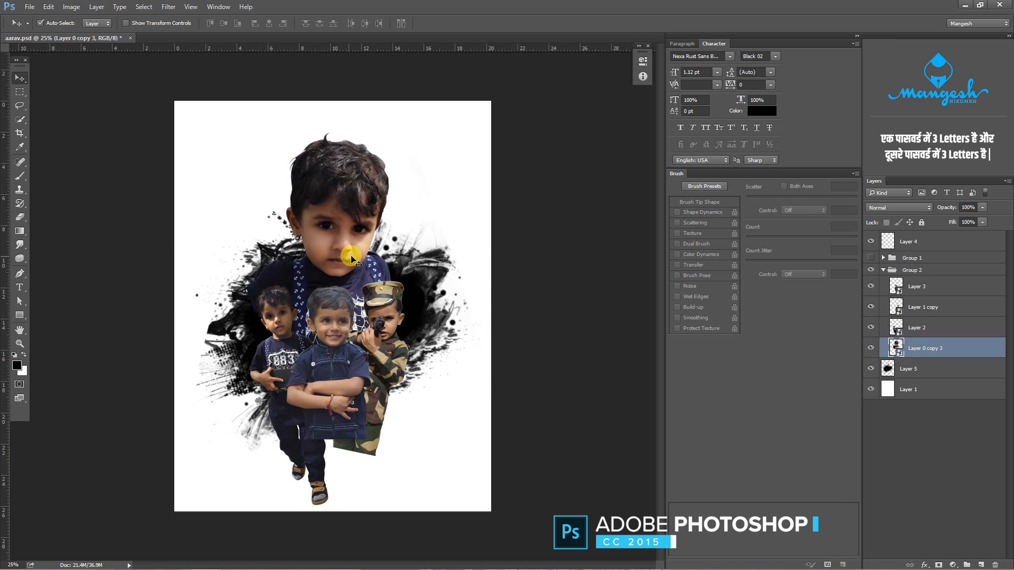
drag(341, 257, 344, 251)
drag(387, 321, 406, 321)
drag(342, 321, 401, 304)
drag(276, 308, 287, 301)
drag(344, 330, 347, 333)
click(348, 258)
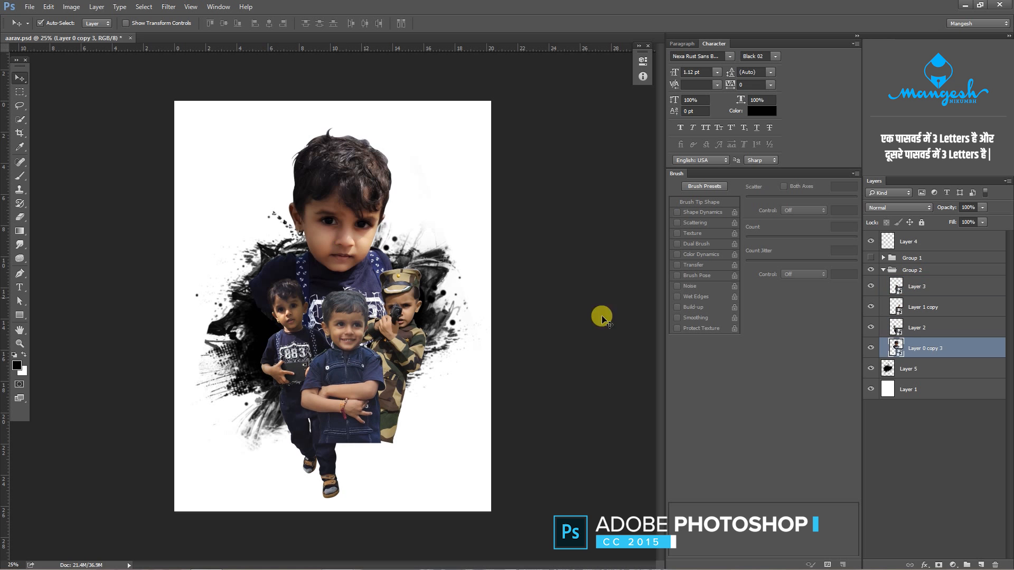
click(347, 344)
click(870, 348)
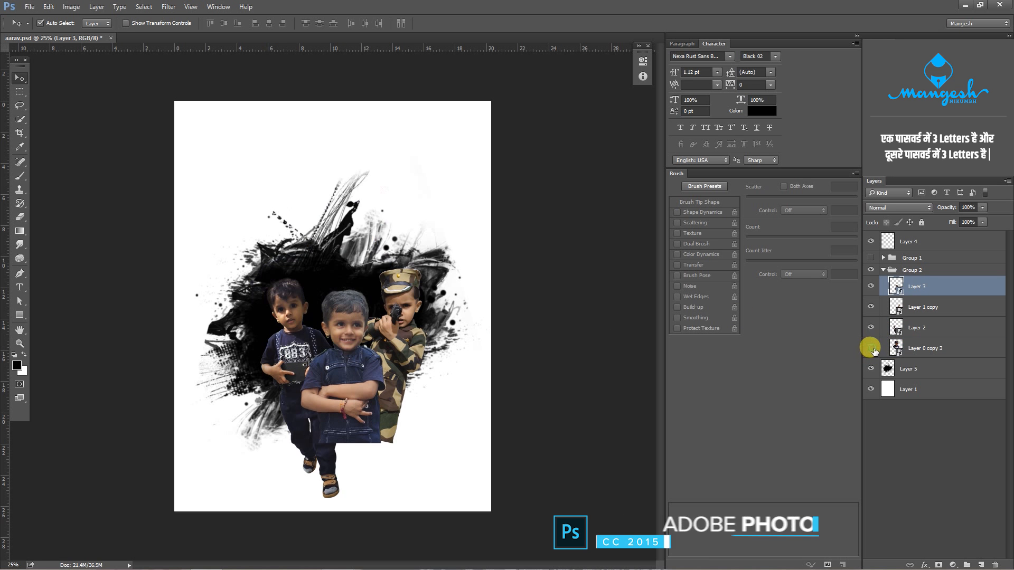
click(870, 348)
click(920, 350)
click(920, 389)
- Load the Layer 5 splatter as a selection and add it as a layer mask on Layer 2
click(908, 369)
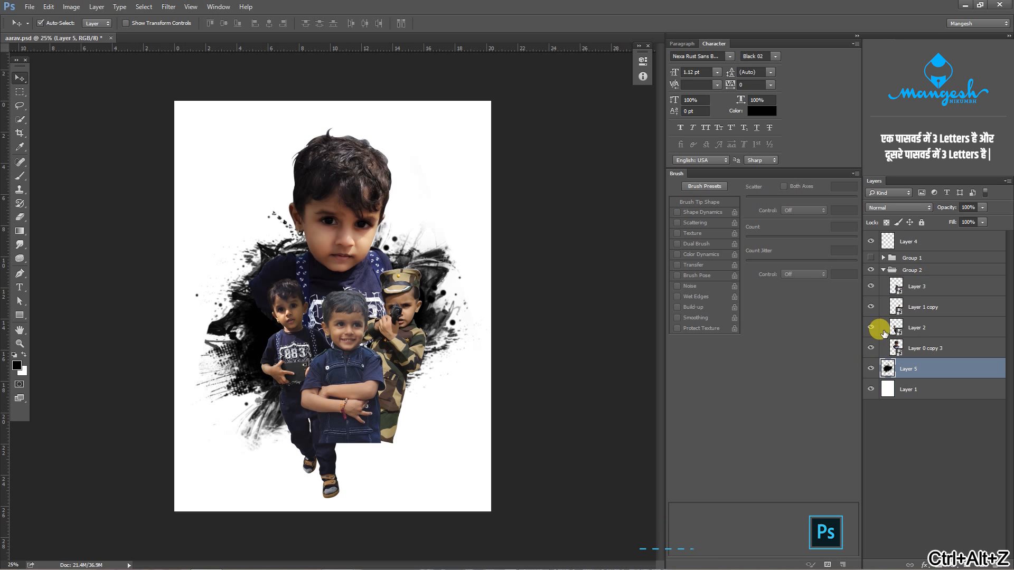
ctrl+click(888, 369)
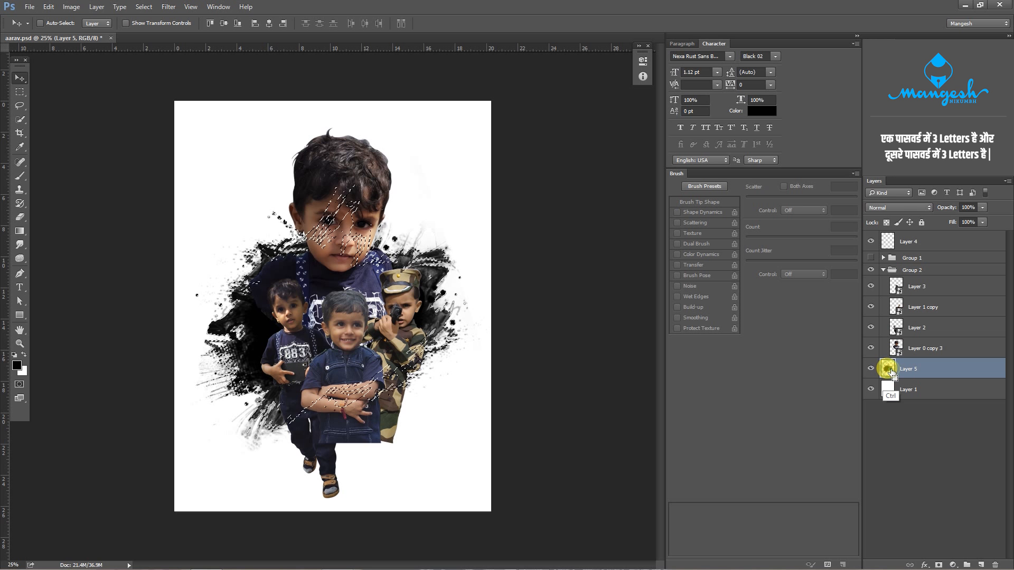
click(920, 329)
click(871, 327)
click(871, 328)
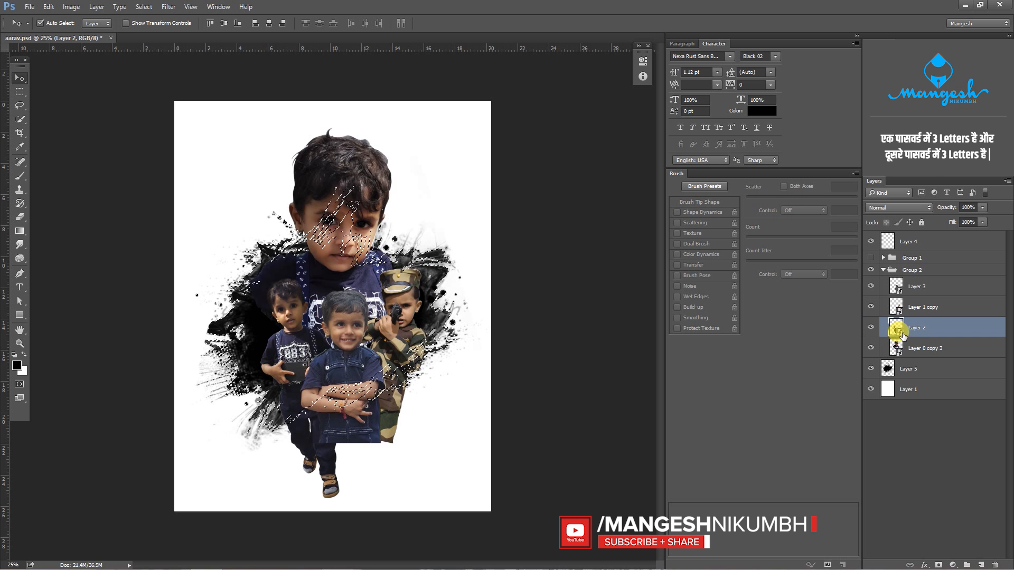
click(938, 564)
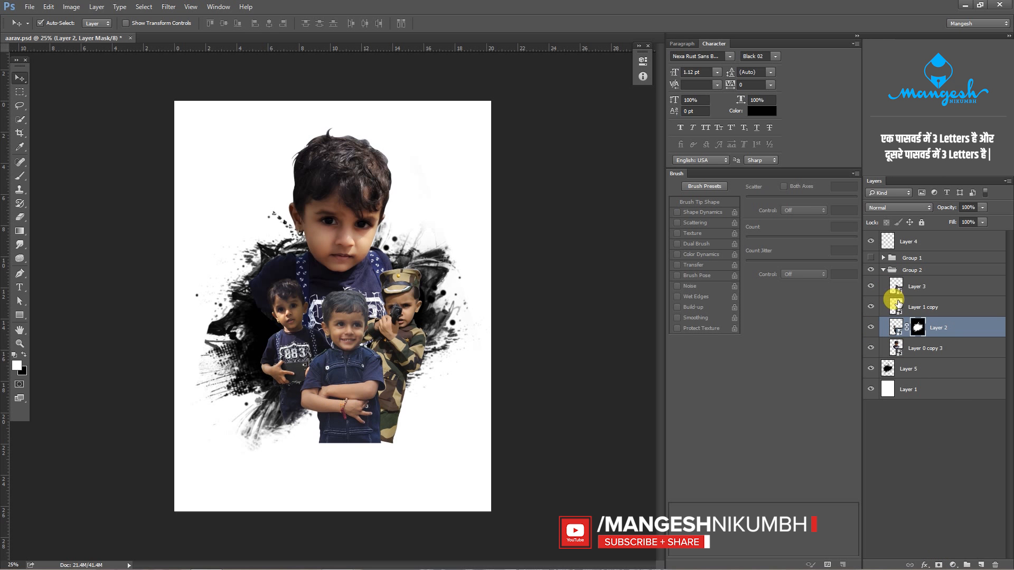
- Mask Layer 1 copy and Layer 3 with the shape of the Layer 5 splatter
ctrl+click(892, 368)
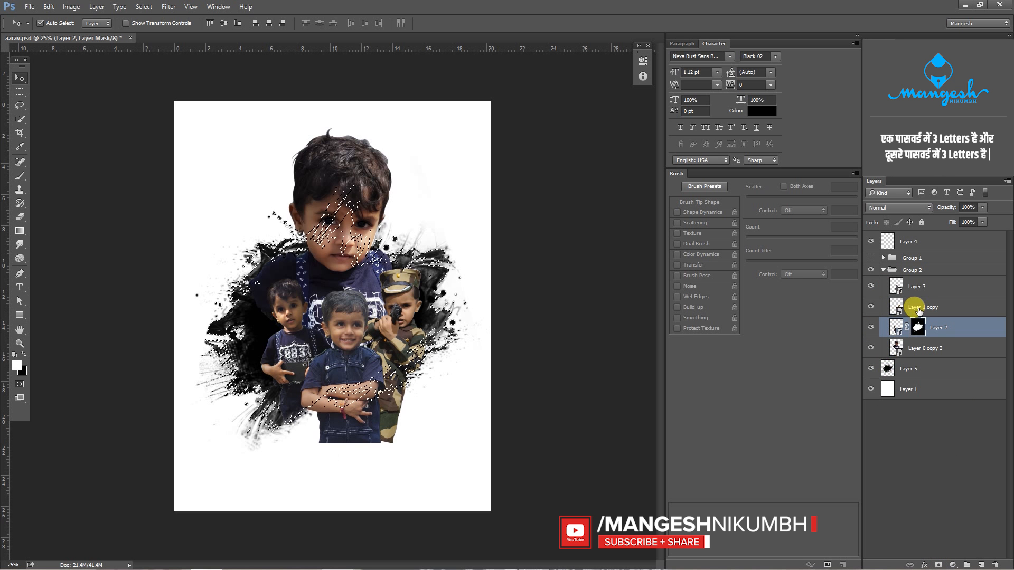
click(916, 308)
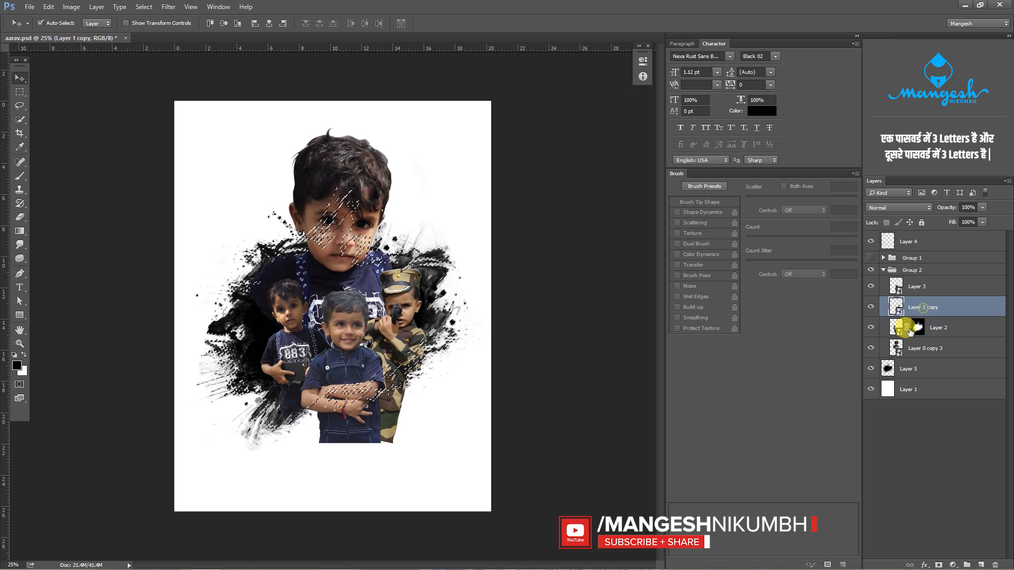
click(938, 565)
click(897, 286)
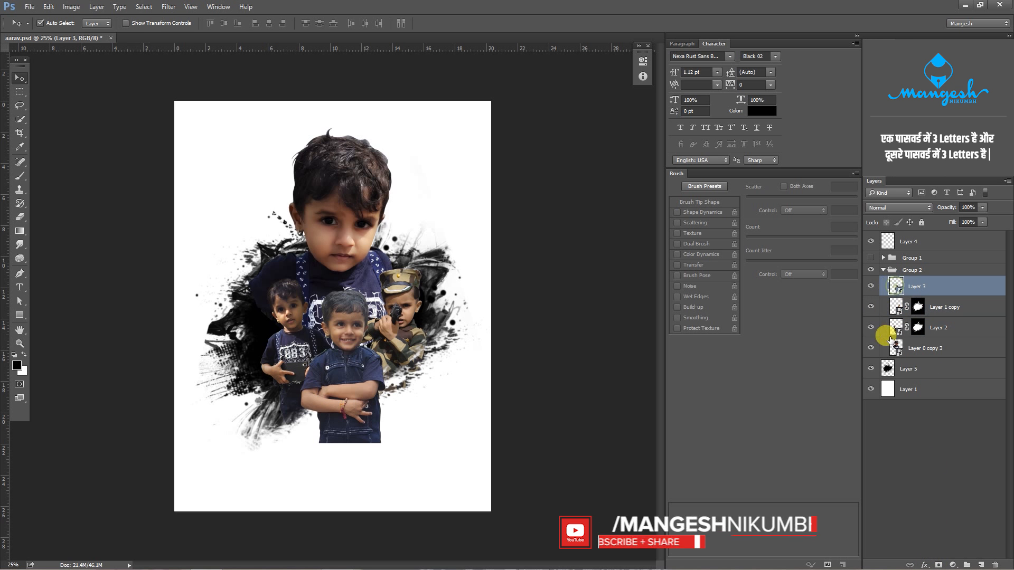
ctrl+click(887, 368)
click(937, 565)
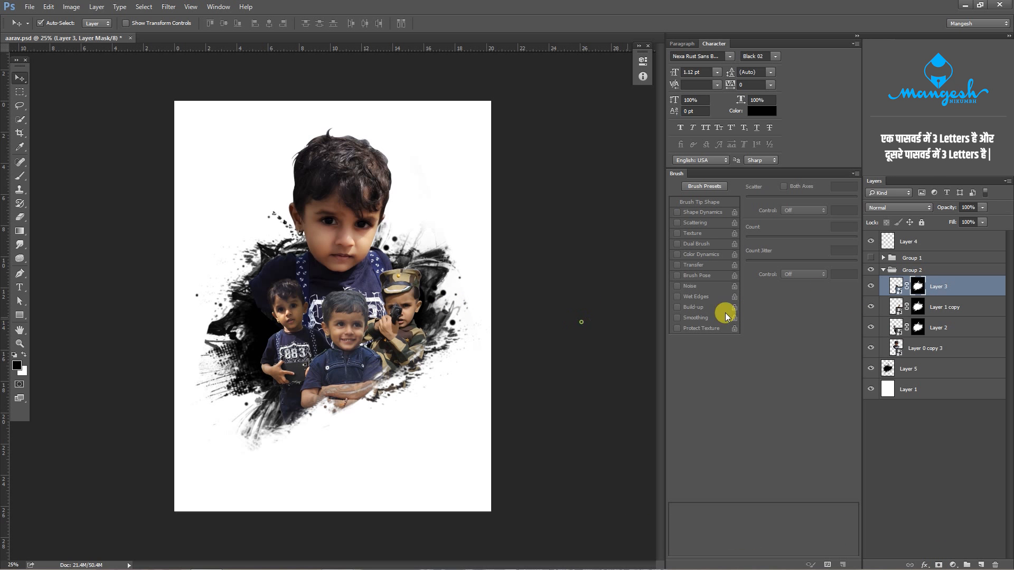
- Unlink the layer masks from Layer 3, Layer 1 copy and Layer 2
click(898, 311)
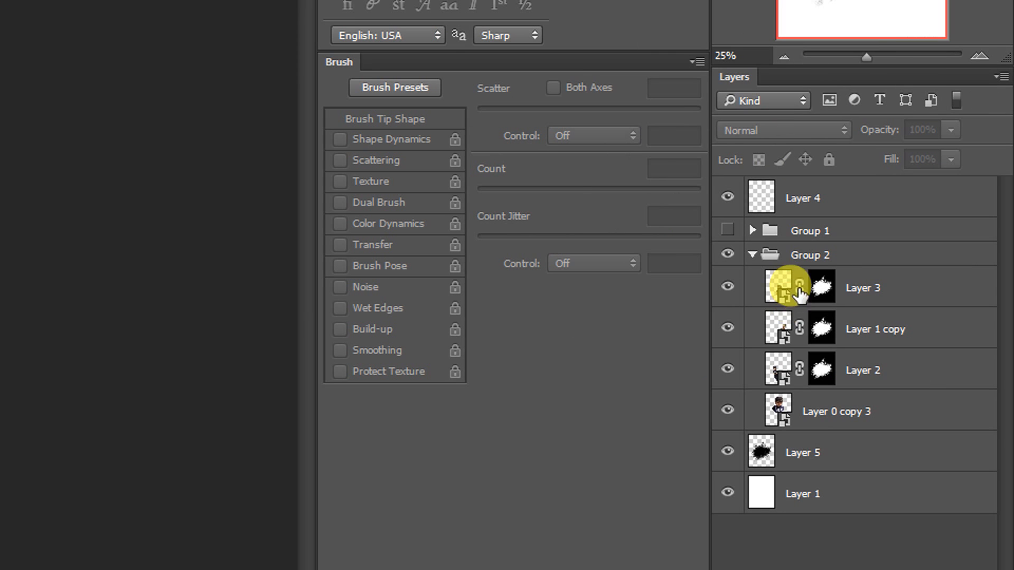
click(799, 287)
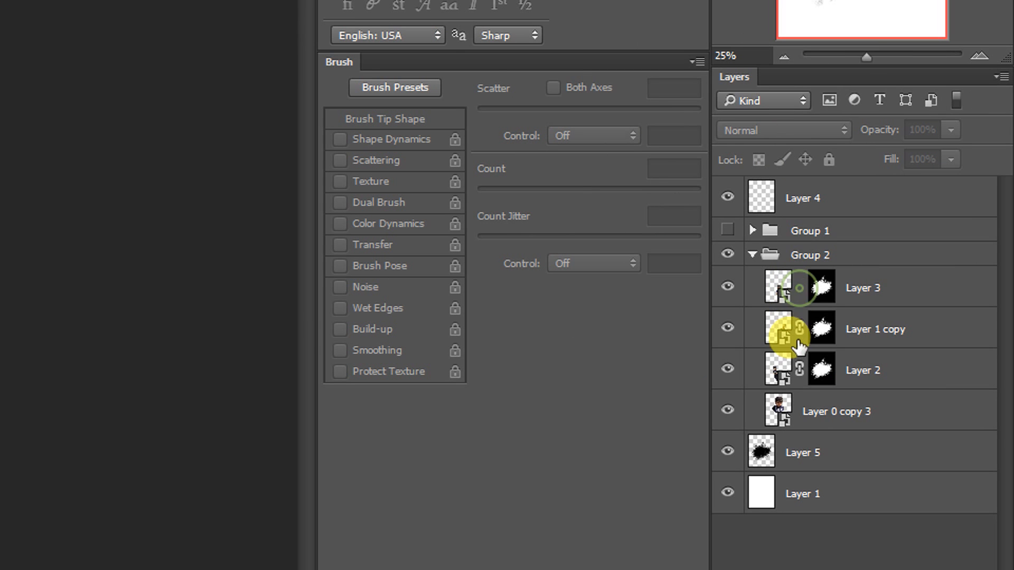
click(799, 329)
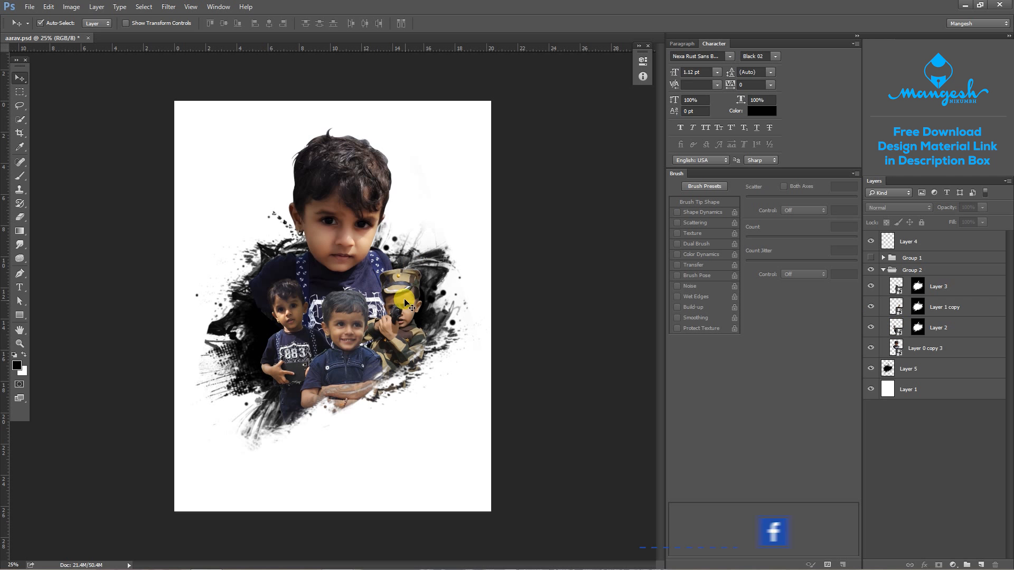
- Slightly enlarge the camouflage boy inside his splatter mask
click(404, 296)
key(ctrl+t)
drag(439, 271, 445, 260)
key(Return)
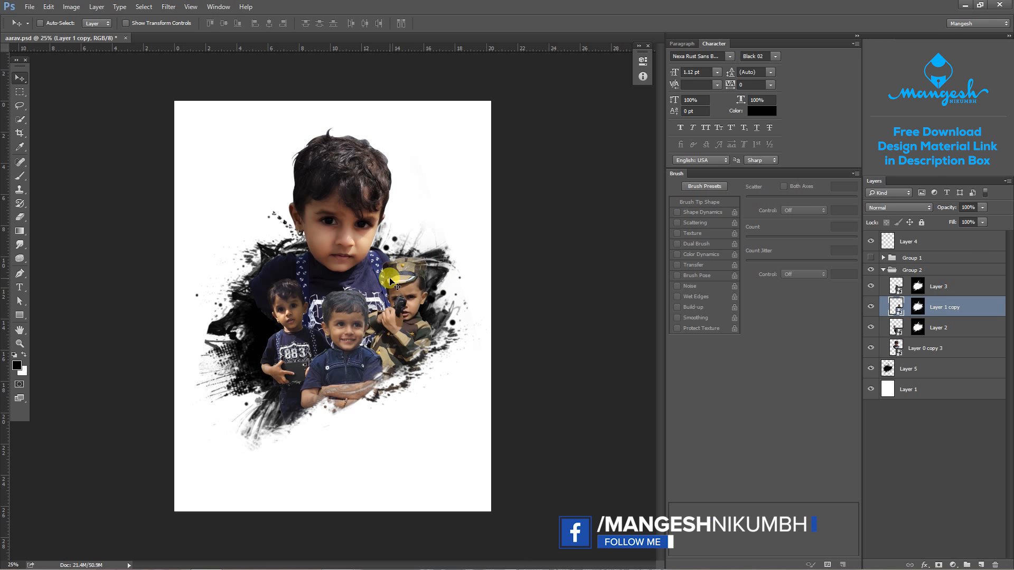
- Enlarge the front boy on Layer 3 and shift him slightly to the left
key(ctrl+0)
ctrl+click(351, 327)
key(ctrl+t)
drag(580, 272, 614, 256)
drag(410, 290, 399, 291)
key(Return)
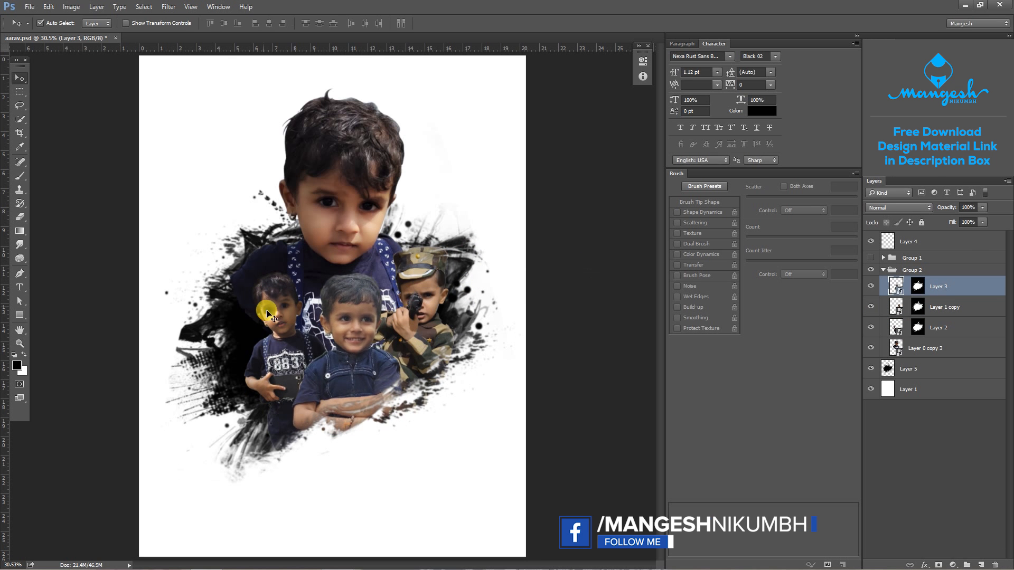
- Enlarge the standing boy on Layer 2 and lower him so his upper body fills the splatter's left side
click(267, 310)
key(ctrl+t)
drag(309, 251, 315, 227)
drag(297, 272, 296, 301)
drag(310, 250, 314, 240)
drag(282, 297, 282, 311)
key(Return)
- Nudge the front boy up and left and the camouflage boy down, and collapse Group 2
drag(354, 315, 346, 311)
drag(425, 297, 423, 308)
click(884, 270)
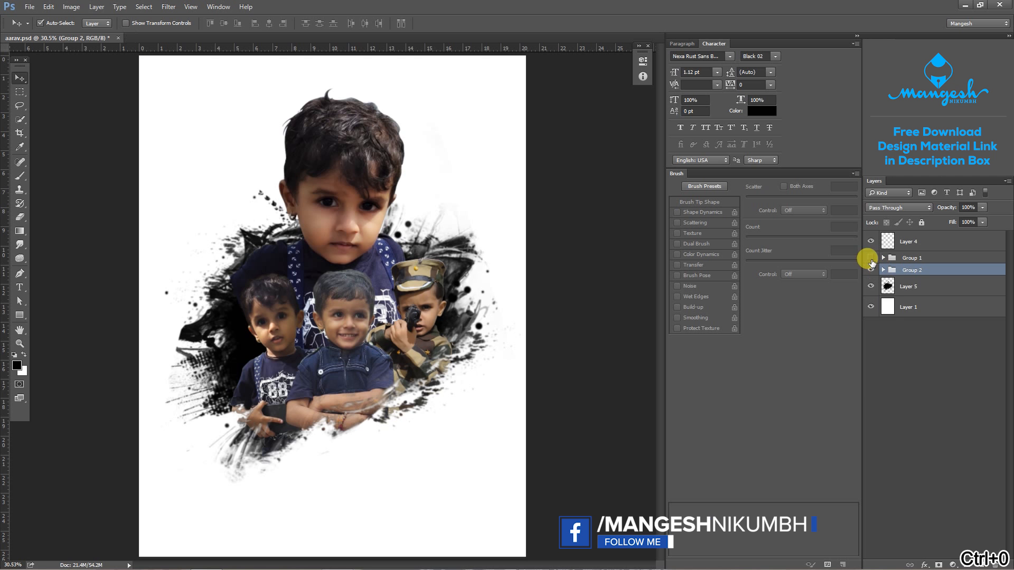
- Show Group 1, placing the designer's logo in the page's lower-left corner and the QR code in the upper-left corner
click(871, 258)
key(ctrl+minus)
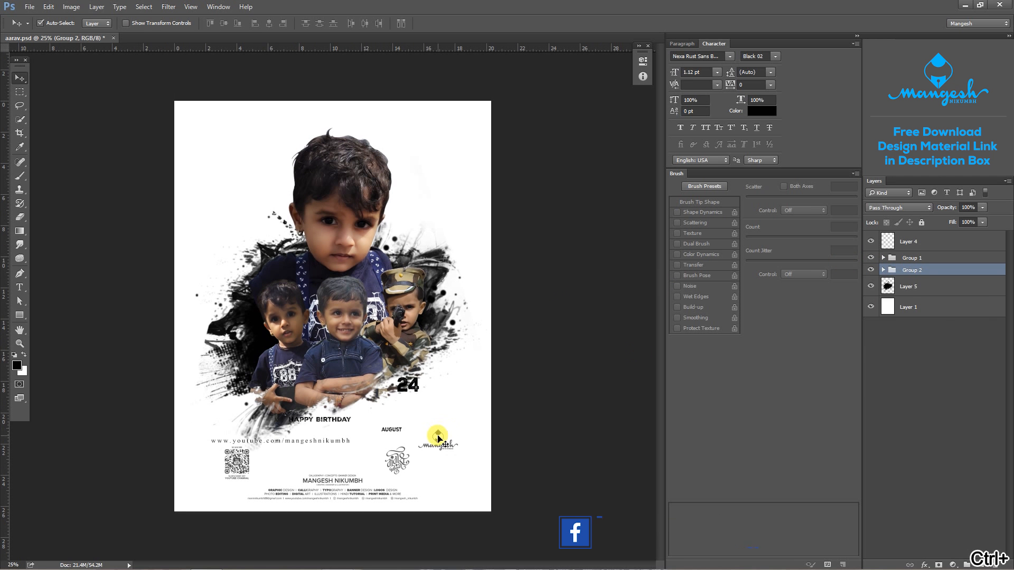
drag(446, 437, 211, 133)
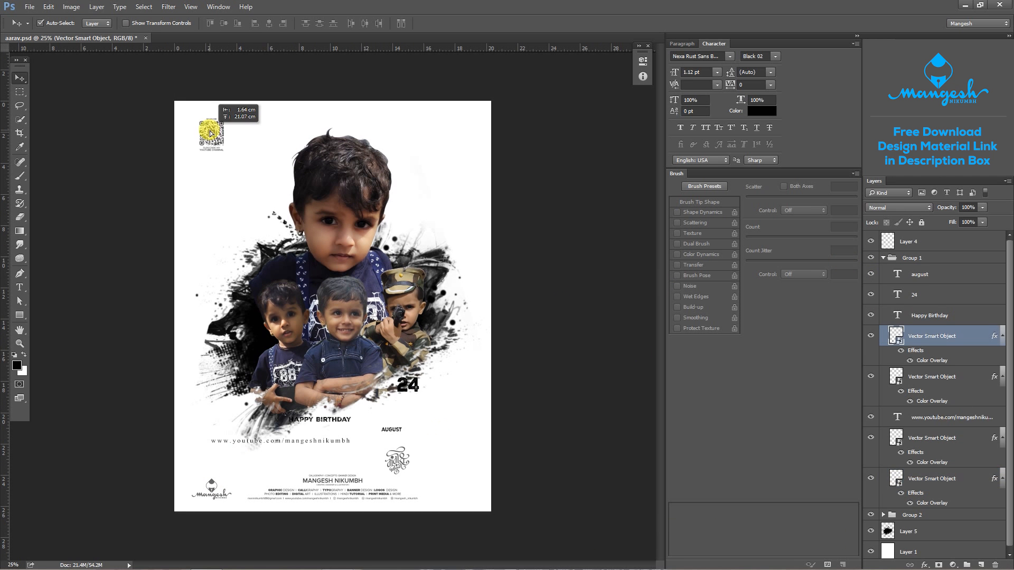
- Collapse Group 1 and lock Group 2
click(884, 257)
click(921, 269)
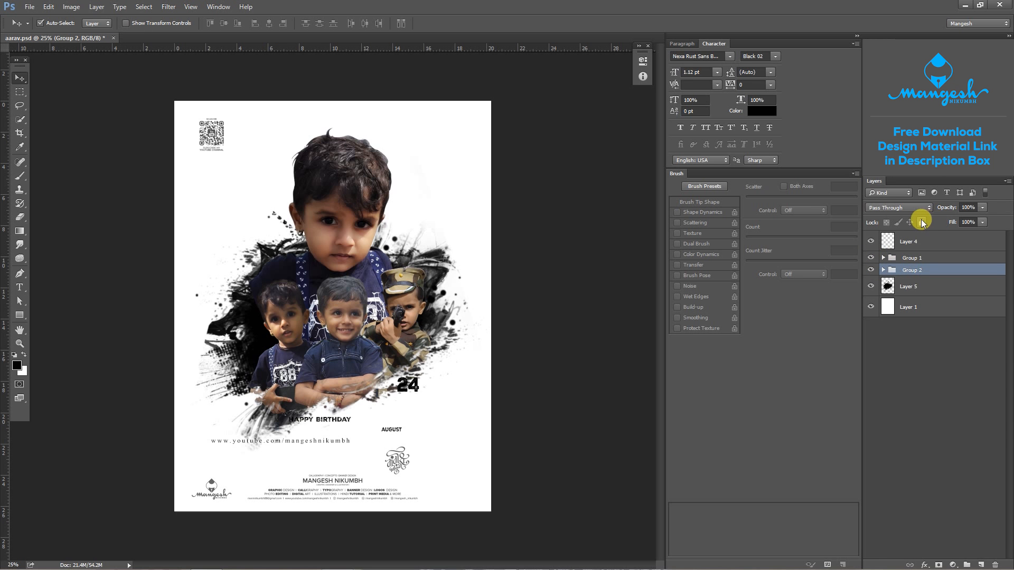
click(922, 222)
- Move the calligraphy emblem from Group 1 to the page's lower-right corner, beside the contact block
click(889, 259)
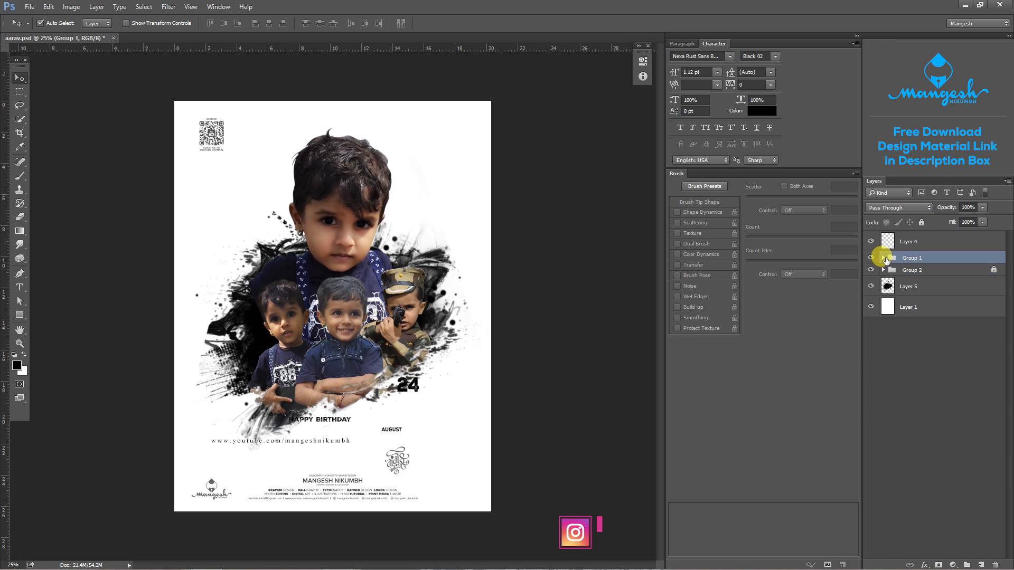
click(883, 257)
scroll(478, 515, up, 2)
key(ctrl+z)
drag(454, 385, 590, 442)
drag(376, 453, 410, 451)
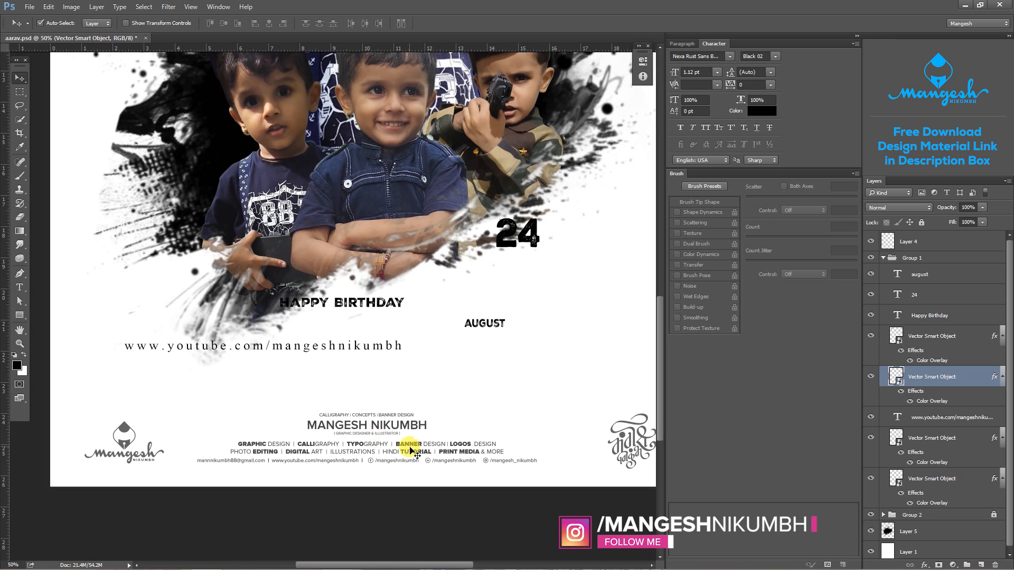
- Lock the white background layer, Layer 1
click(407, 438)
key(ctrl+a)
click(922, 223)
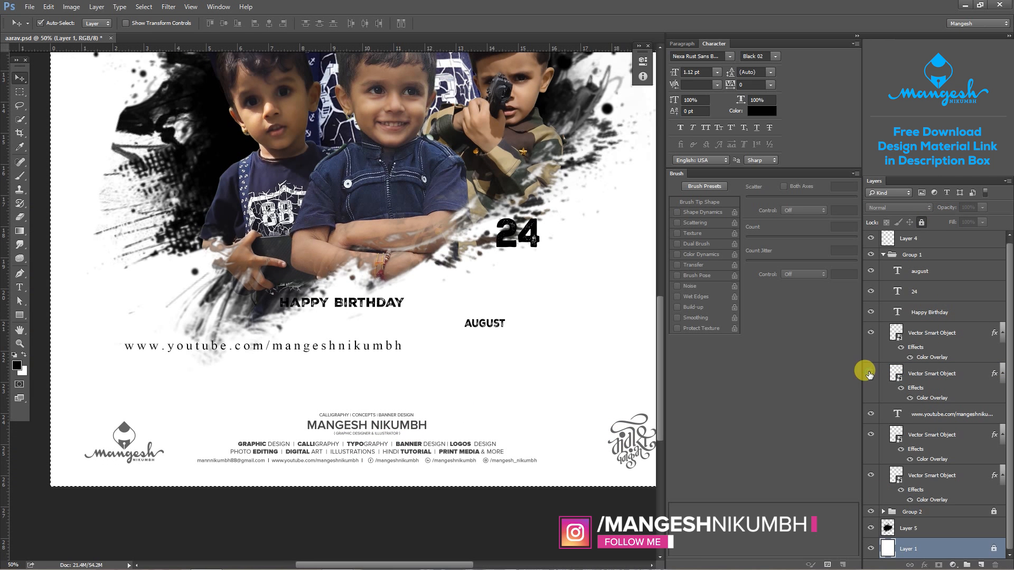
click(871, 413)
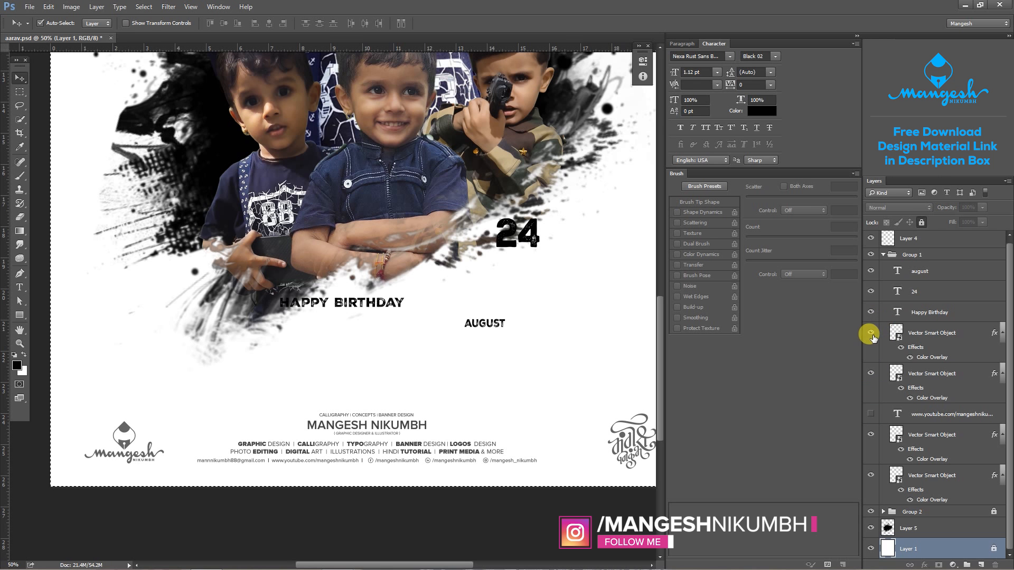
click(870, 414)
click(879, 474)
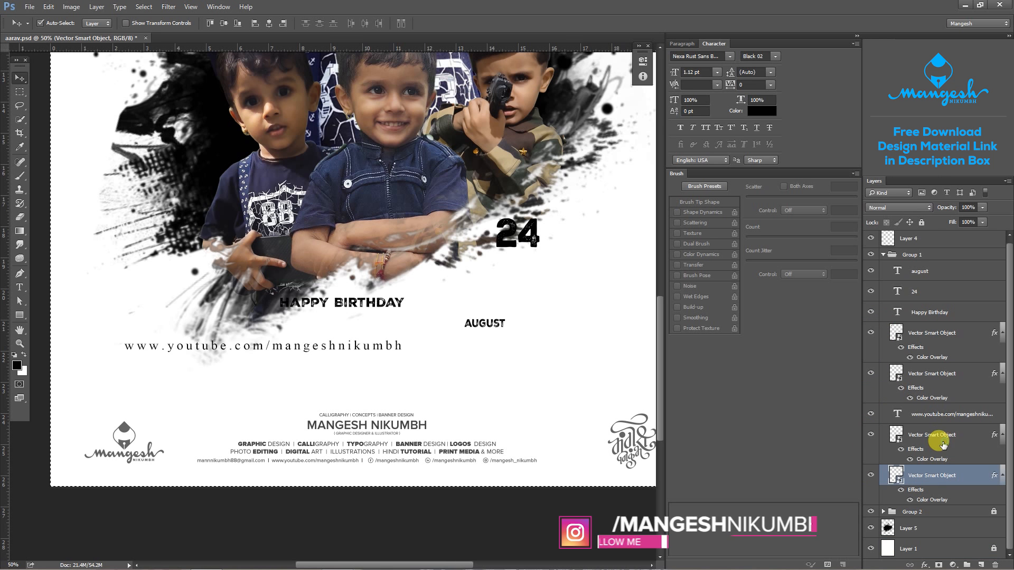
key(ctrl+minus)
click(528, 401)
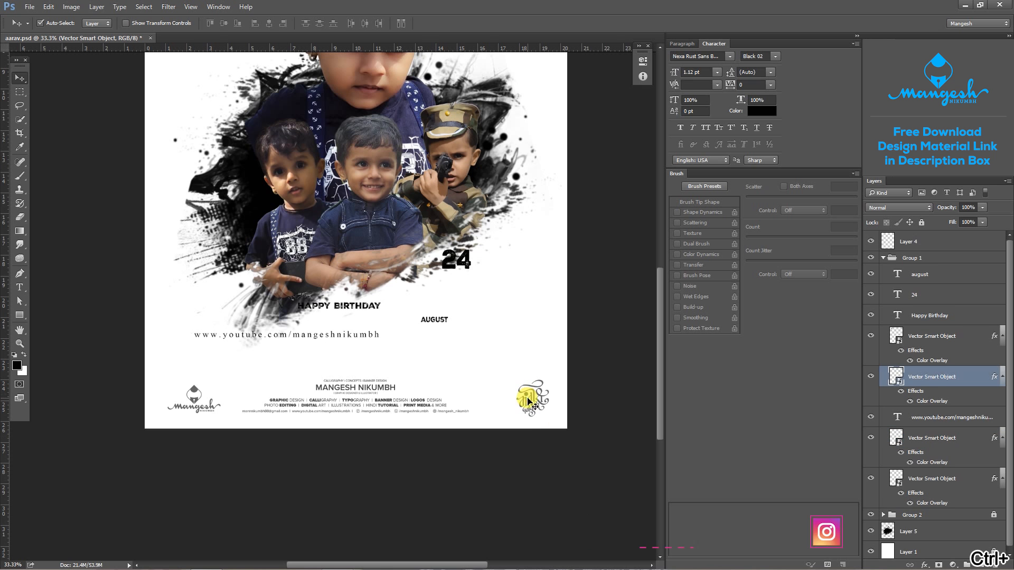
click(198, 404)
scroll(343, 377, up, 2)
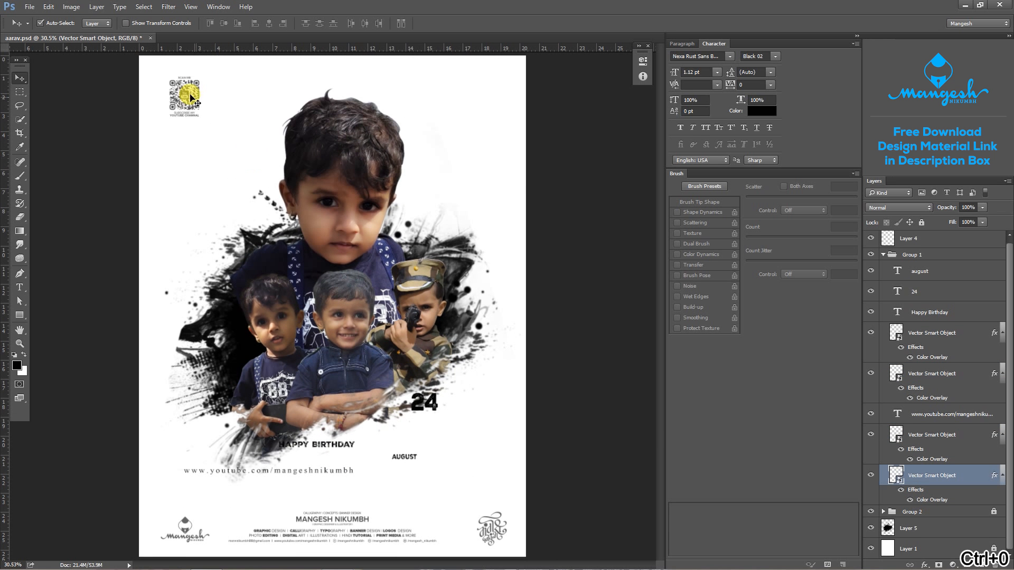
- Nudge the QR code closer to the page's upper-left corner and place the YouTube address text at the top, centred horizontally on the page
click(177, 90)
click(346, 473)
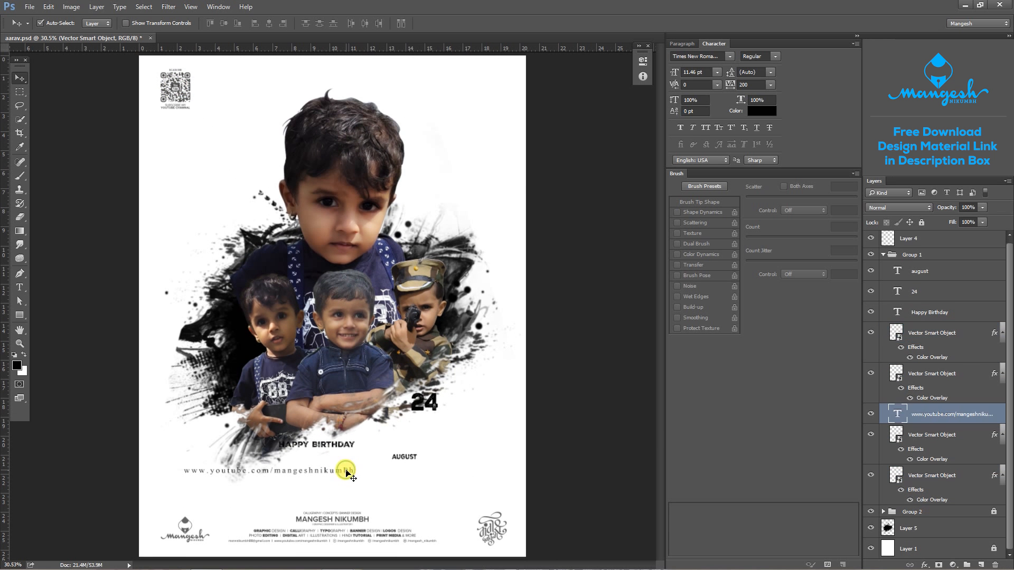
drag(346, 471, 416, 85)
key(ctrl+a)
click(270, 23)
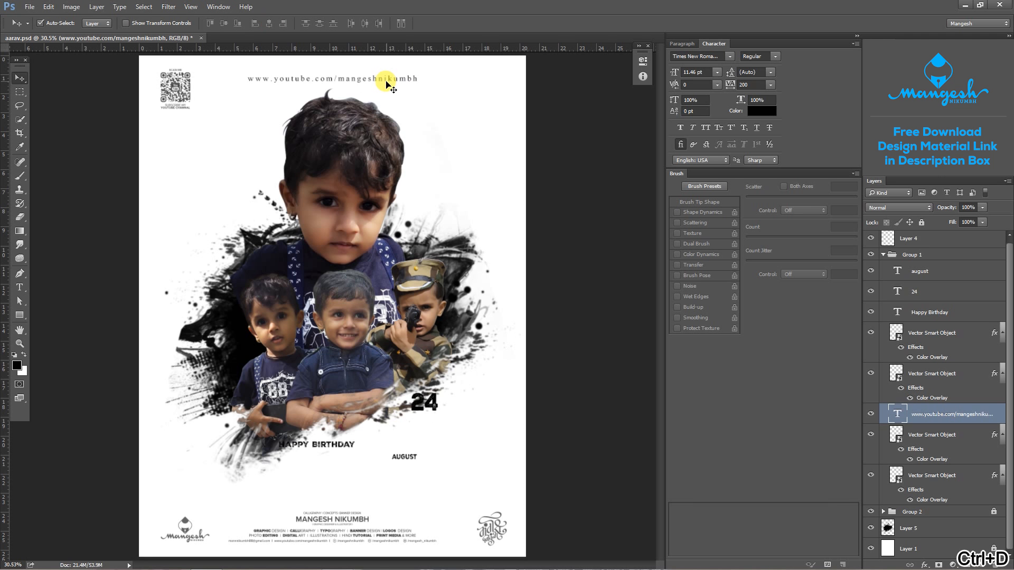
- Move the HAPPY BIRTHDAY text just above the contact block and centre it horizontally on the page
drag(333, 447, 290, 493)
key(ctrl+a)
click(268, 23)
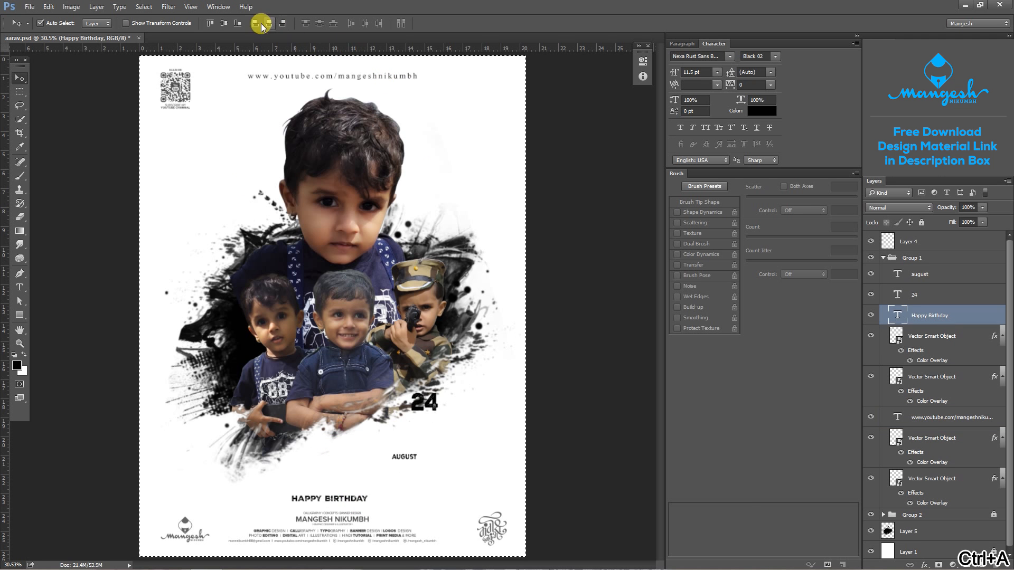
- Set the HAPPY BIRTHDAY text's tracking to 1000, recentre it horizontally on the page and clear the selection
click(754, 84)
text(5)
key(Return)
text(100)
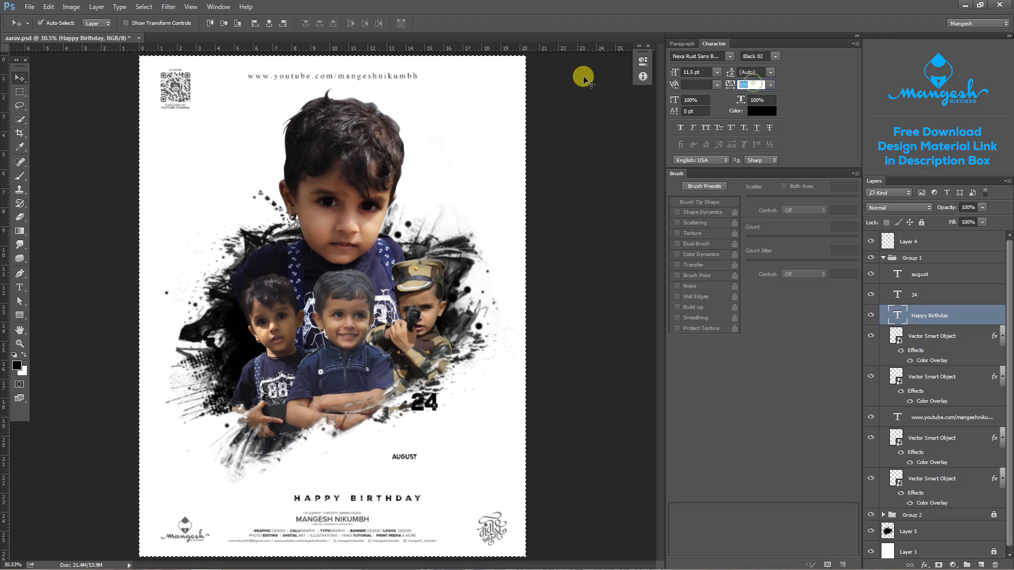
key(Return)
text(1000)
key(Return)
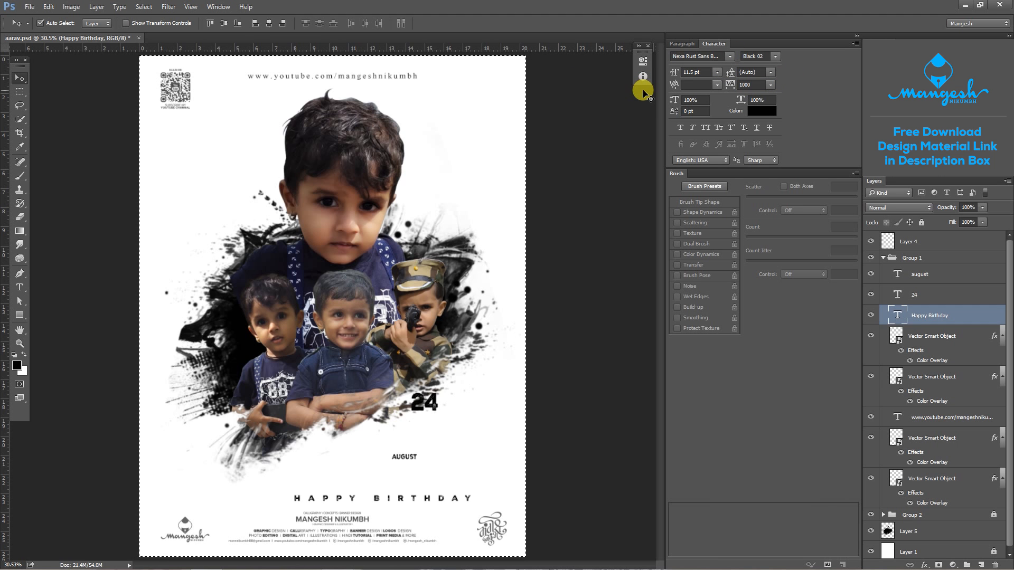
click(269, 24)
key(ctrl+d)
- Stack 24 above AUGUST at the splatter's lower right, with AUGUST's tracking at 500 and both texts centred on each other
click(405, 458)
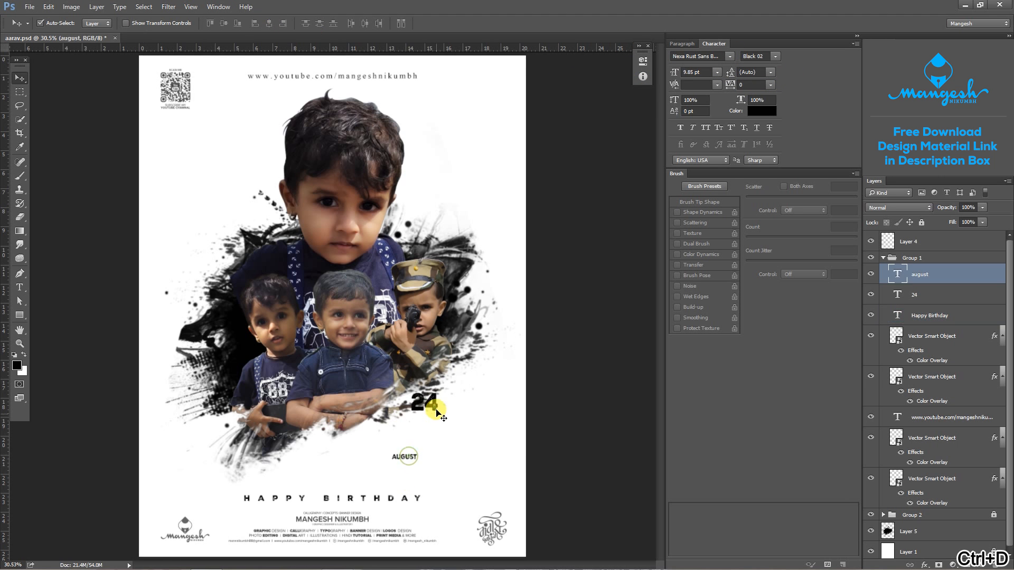
shift+click(434, 408)
drag(434, 408, 474, 436)
drag(448, 487, 469, 449)
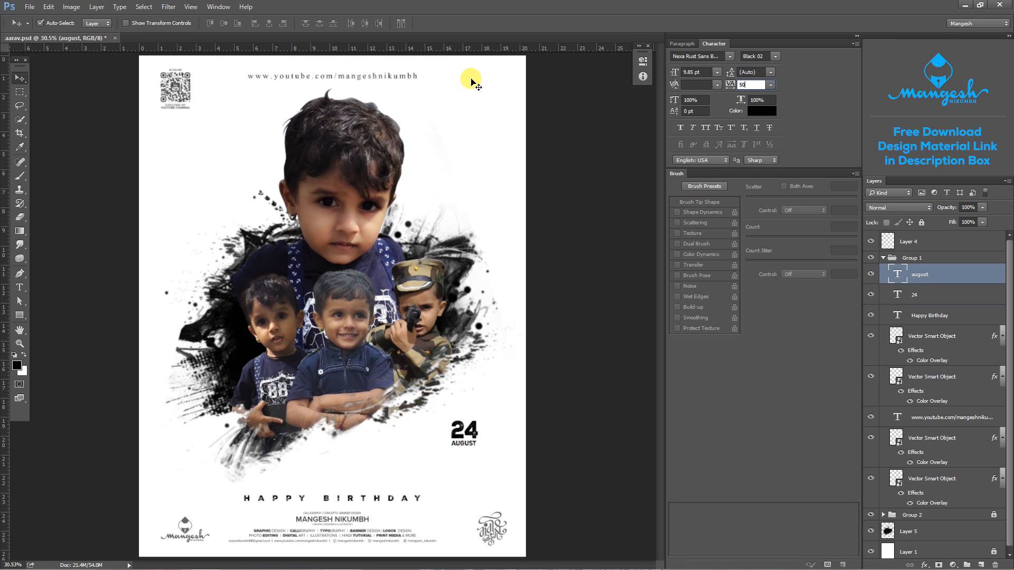
shift+click(929, 294)
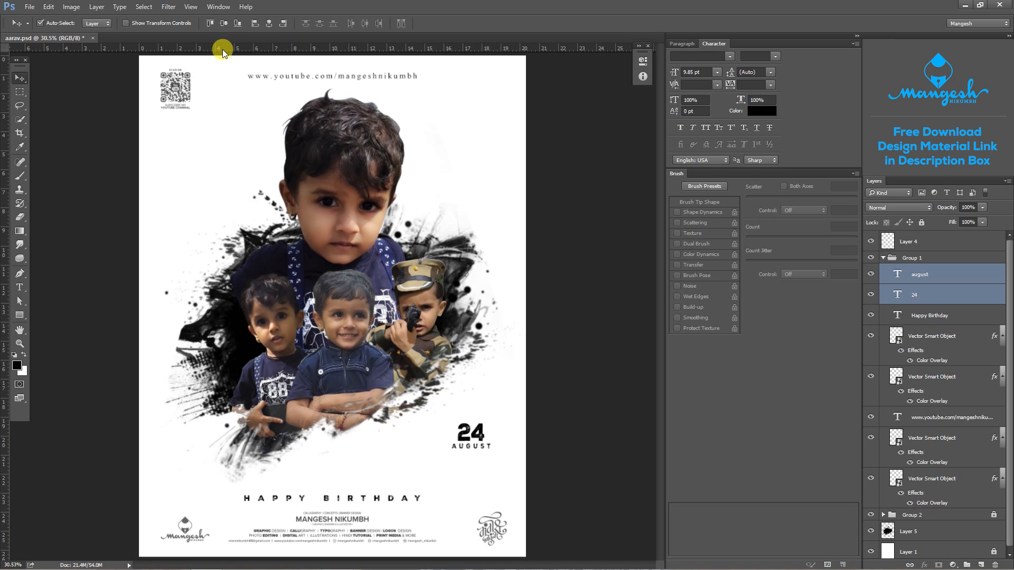
- Change the Color Overlay of the calligraphy logo at the page's lower right to dark grey 2f2f2f
click(478, 528)
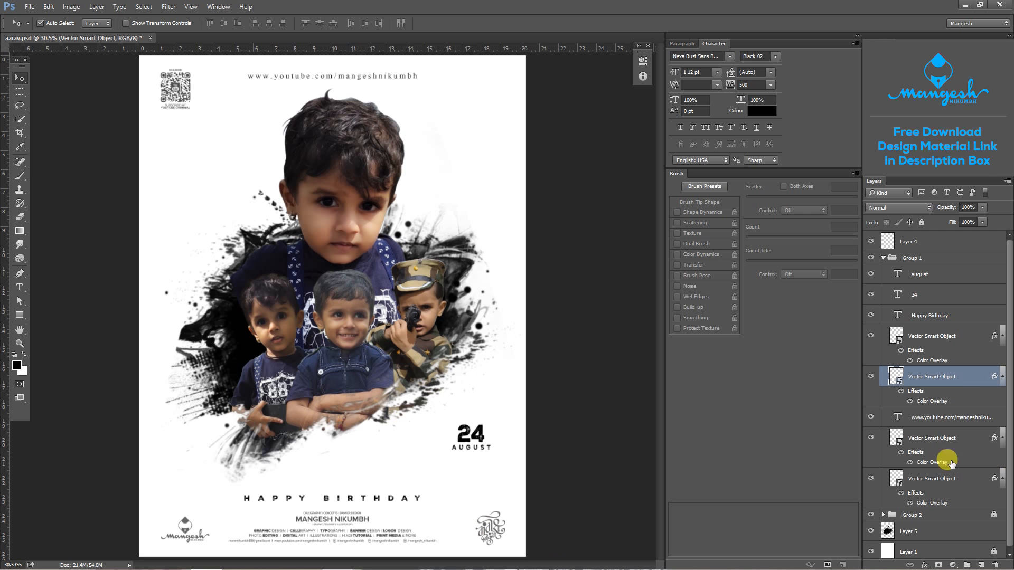
double_click(928, 411)
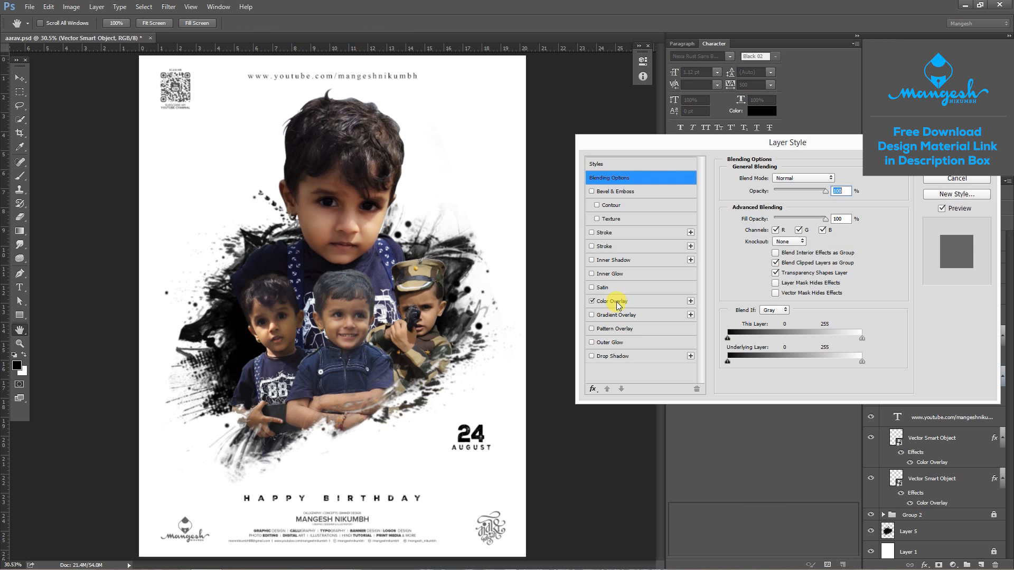
click(617, 302)
click(837, 180)
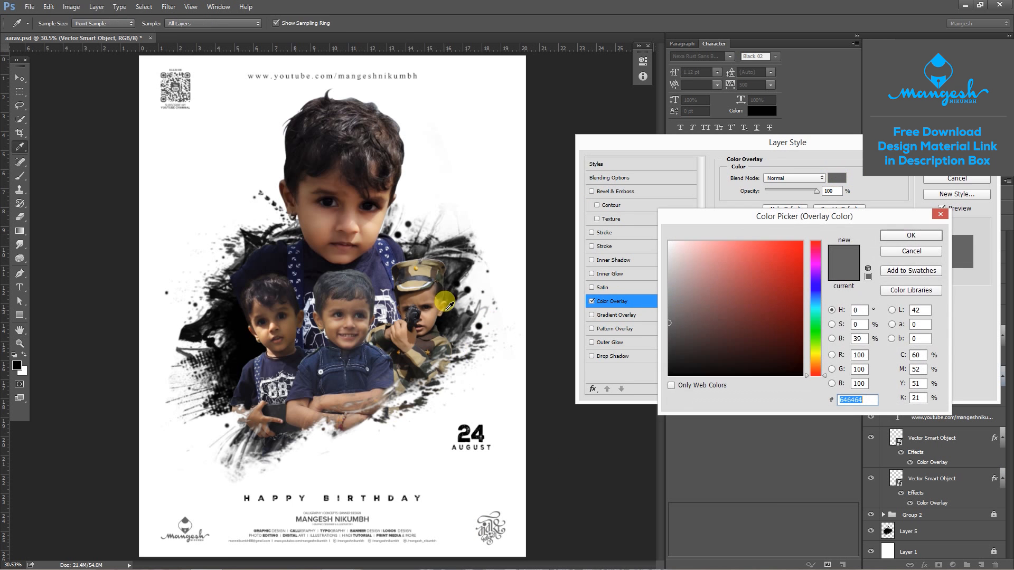
click(464, 267)
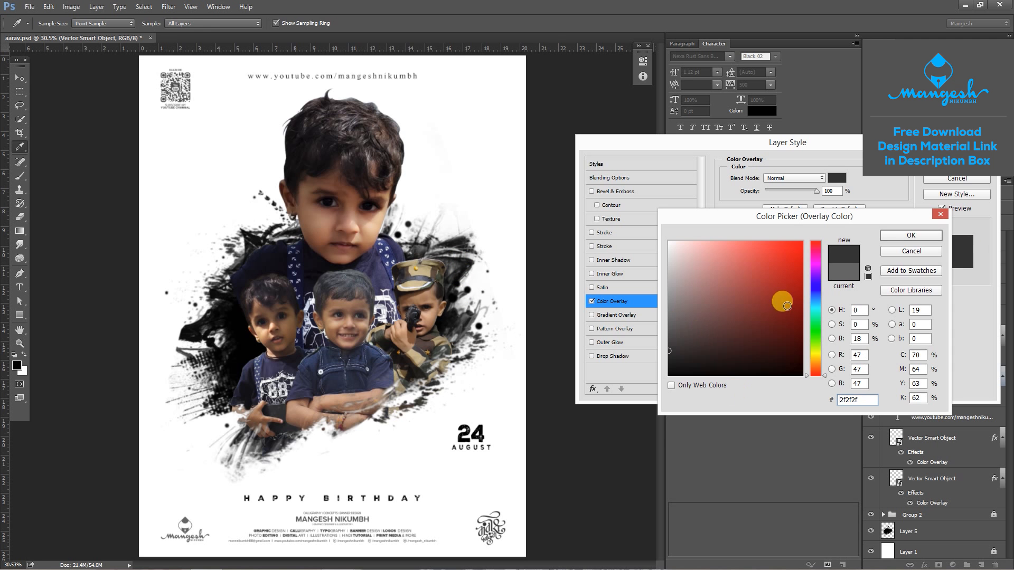
click(920, 238)
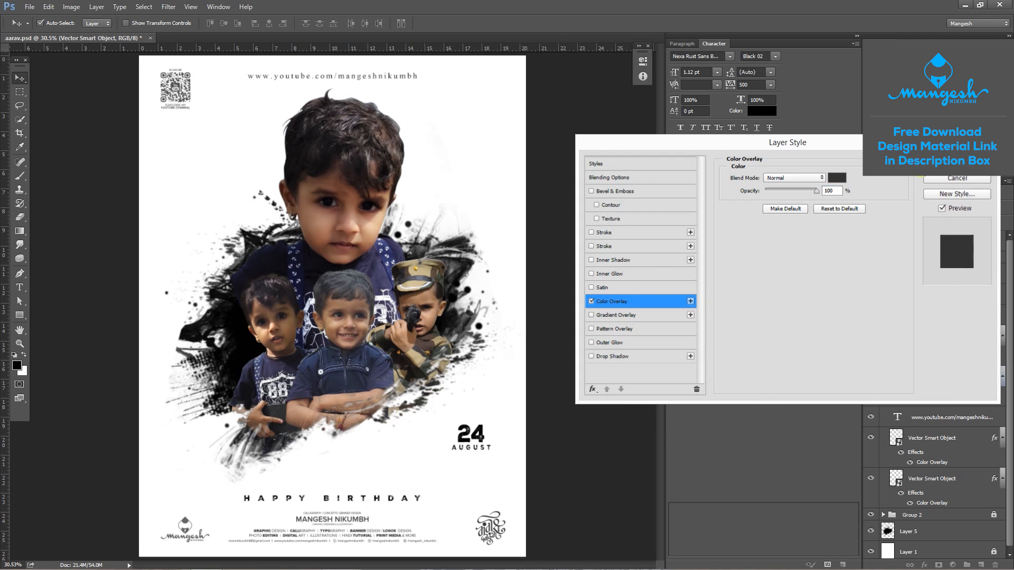
click(956, 163)
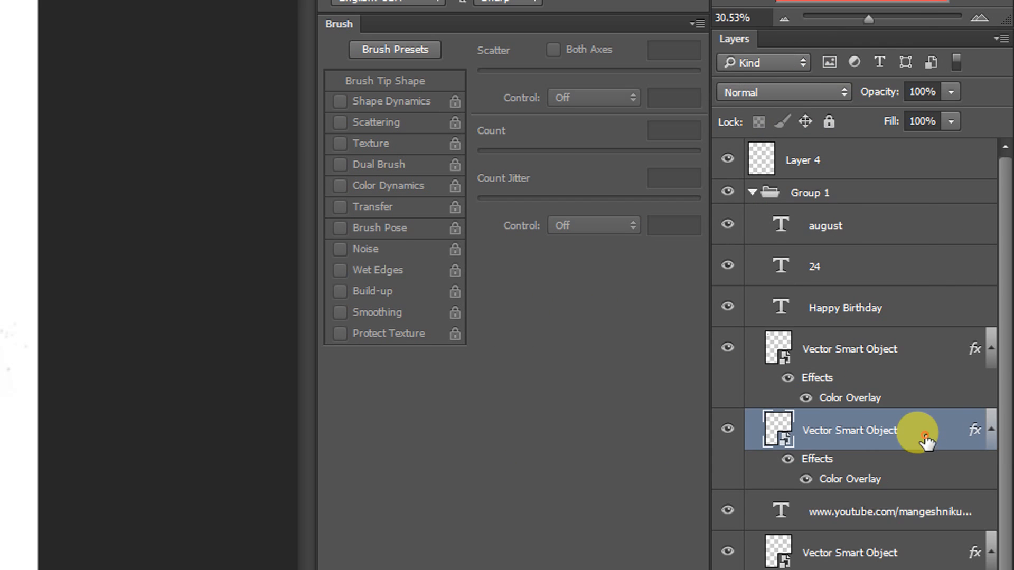
- Copy the calligraphy logo's layer style onto the other three vector smart objects and the YouTube address text, and clear the selection
right_click(926, 437)
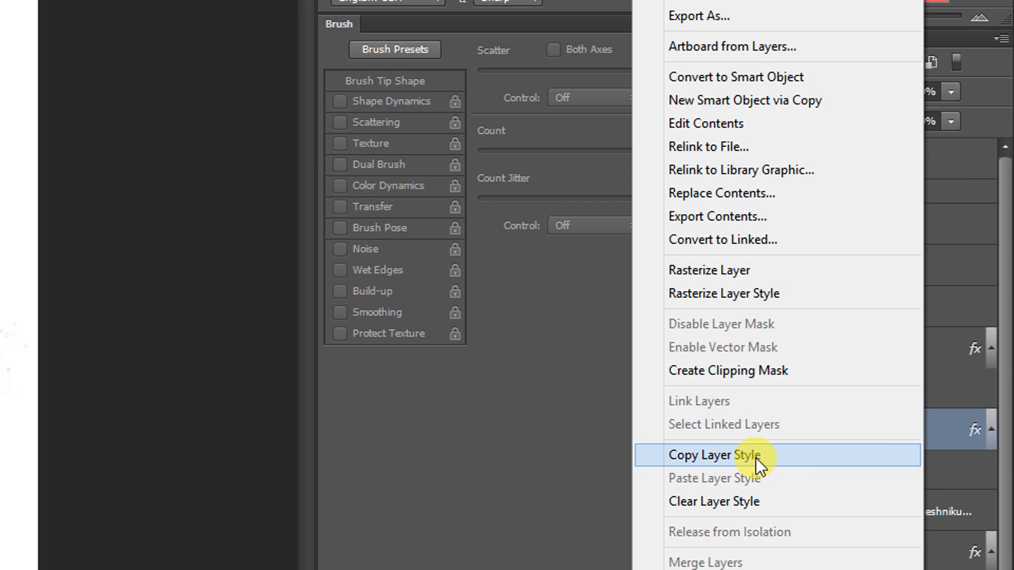
click(740, 457)
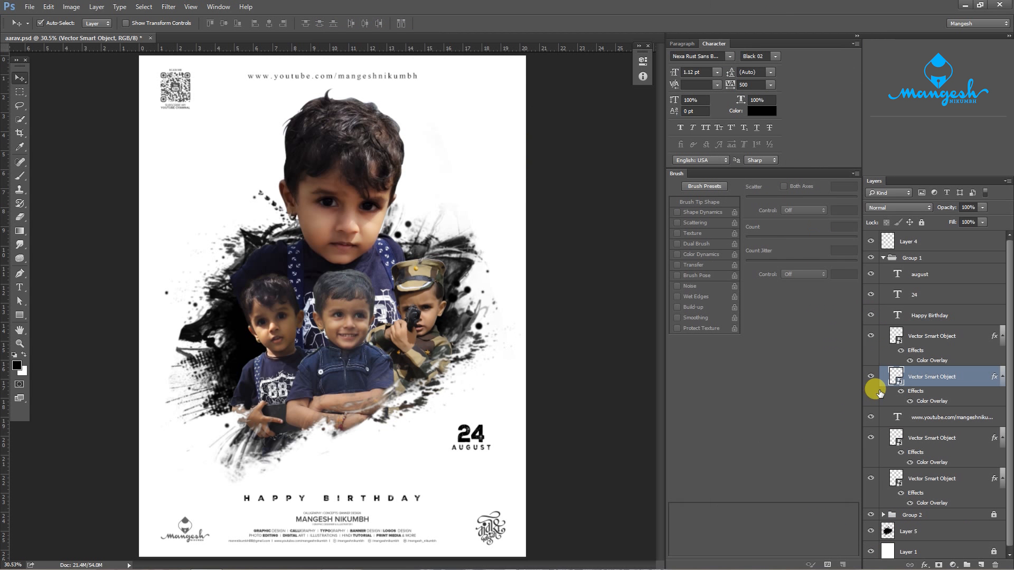
click(960, 441)
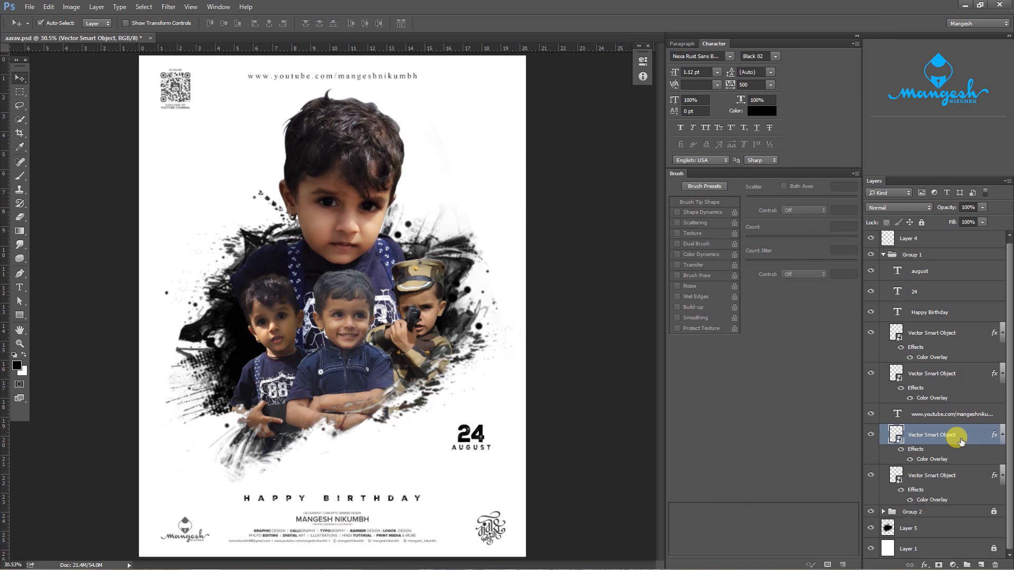
shift+click(186, 523)
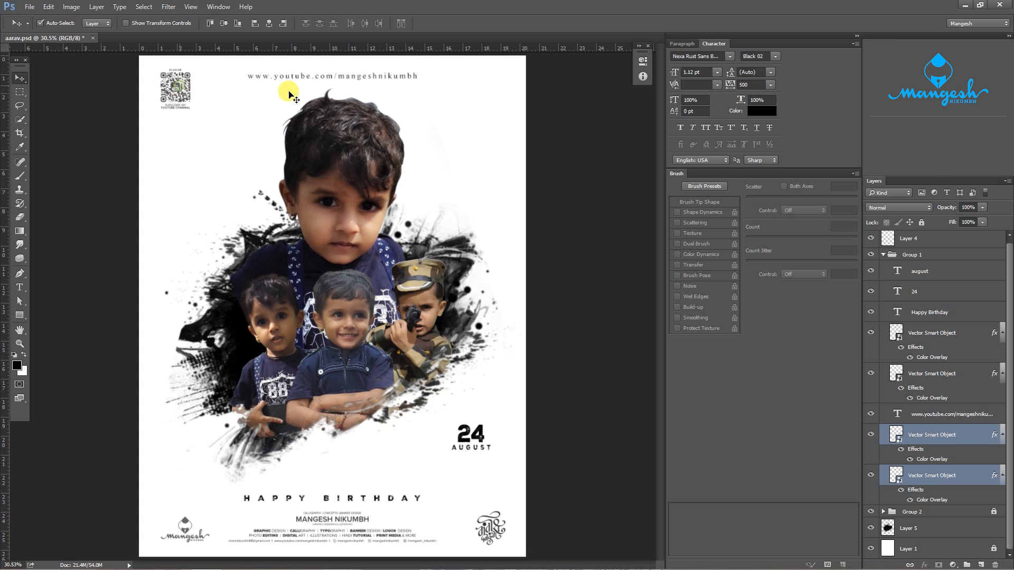
ctrl+click(973, 333)
ctrl+click(940, 421)
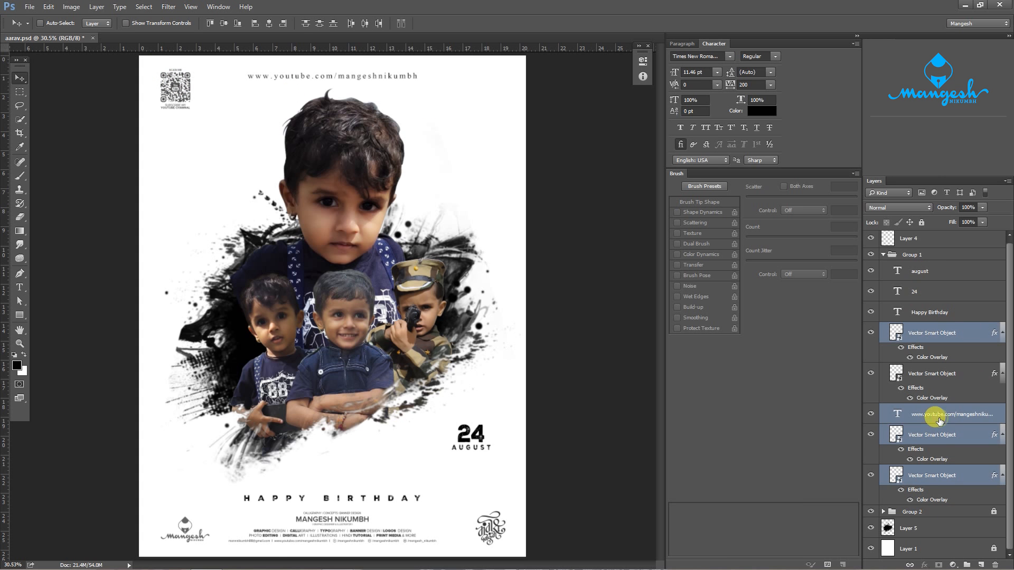
right_click(956, 418)
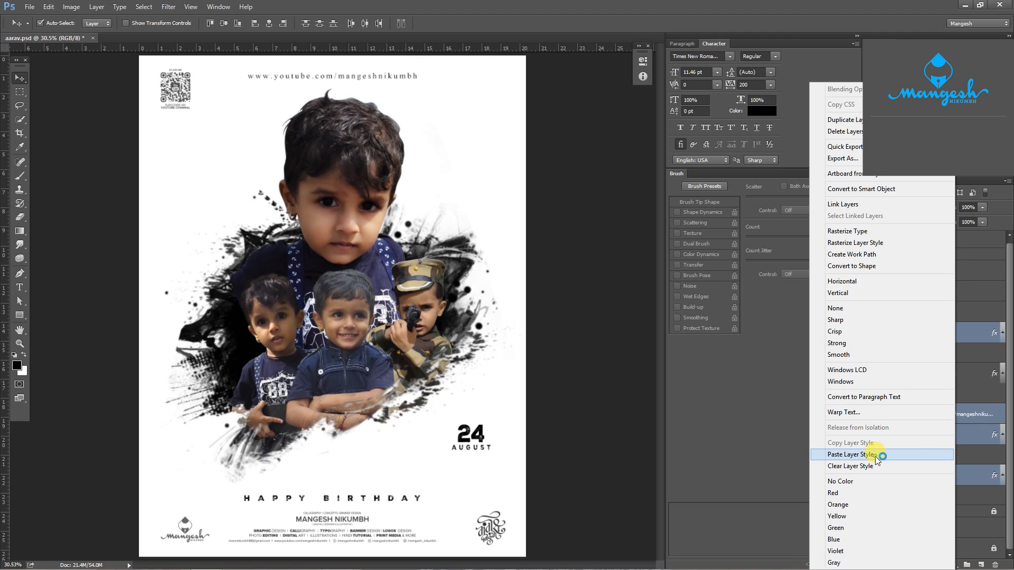
click(850, 455)
click(567, 244)
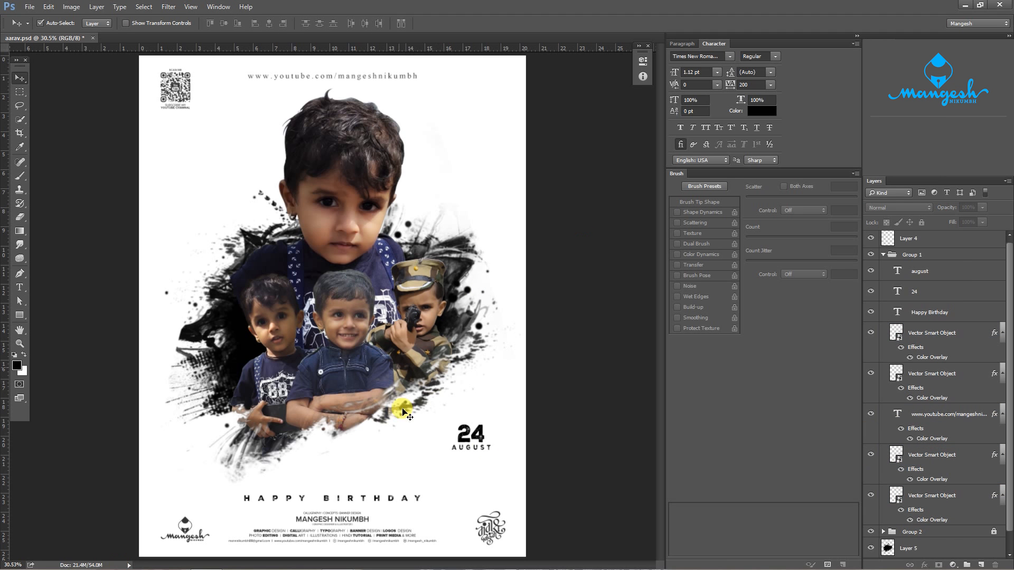
- Collapse Group 1 and set the layer thumbnails to the medium size
click(882, 255)
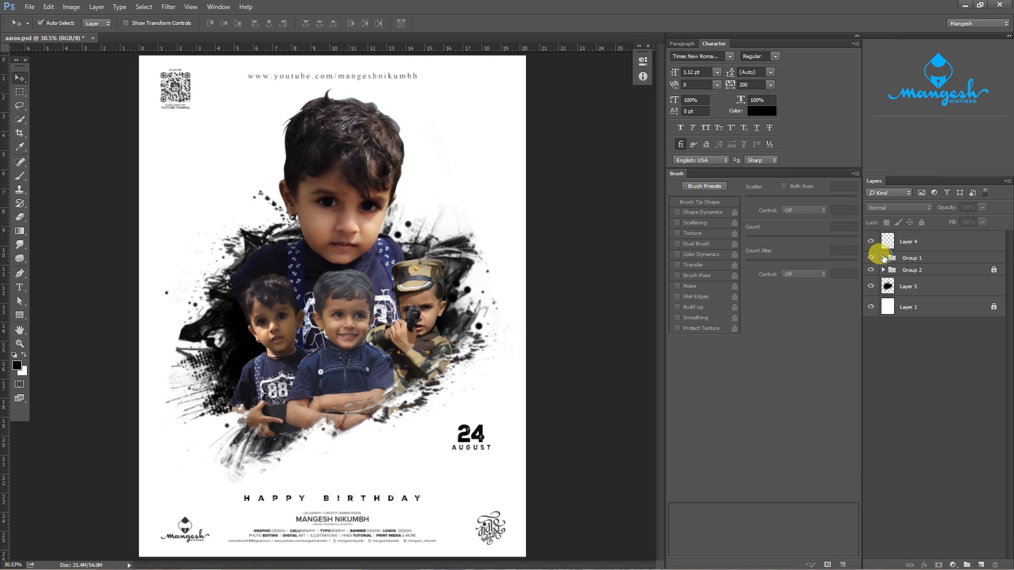
click(934, 260)
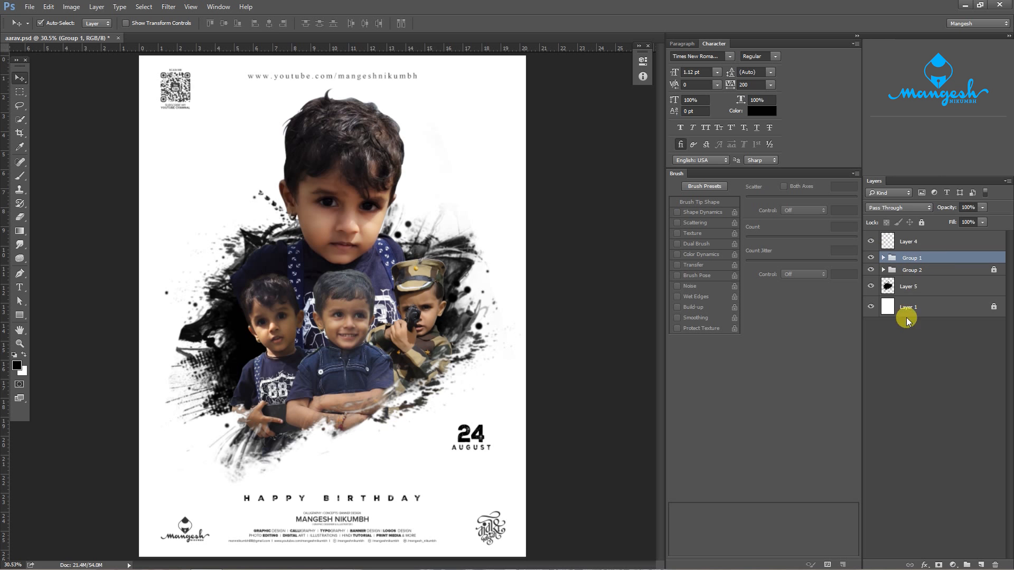
click(1007, 182)
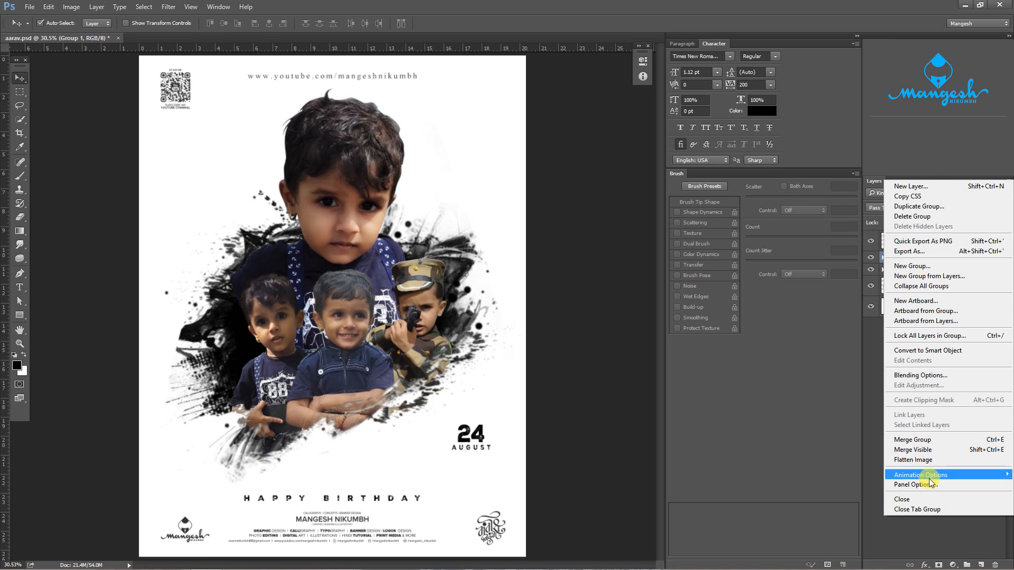
click(928, 485)
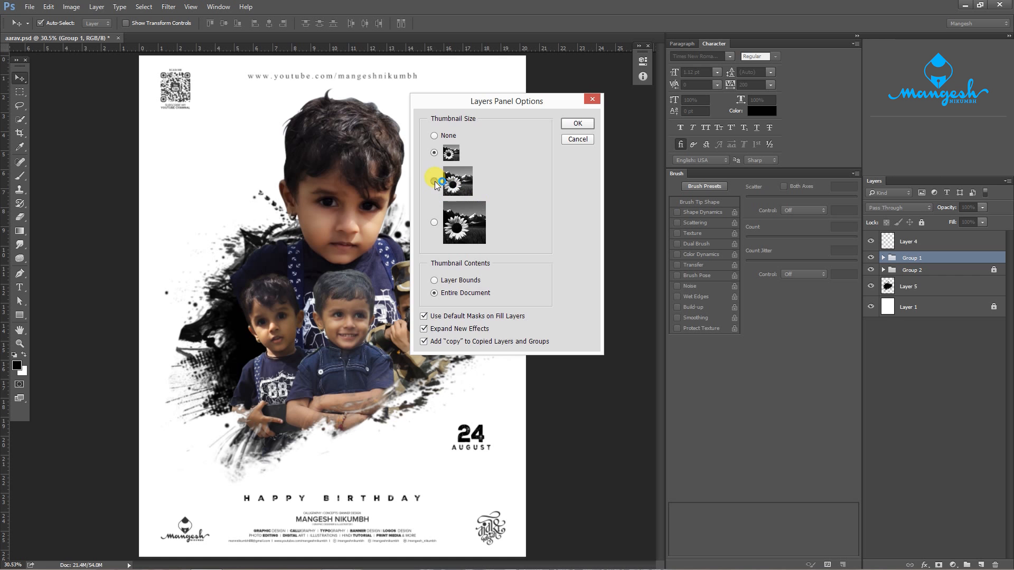
click(577, 123)
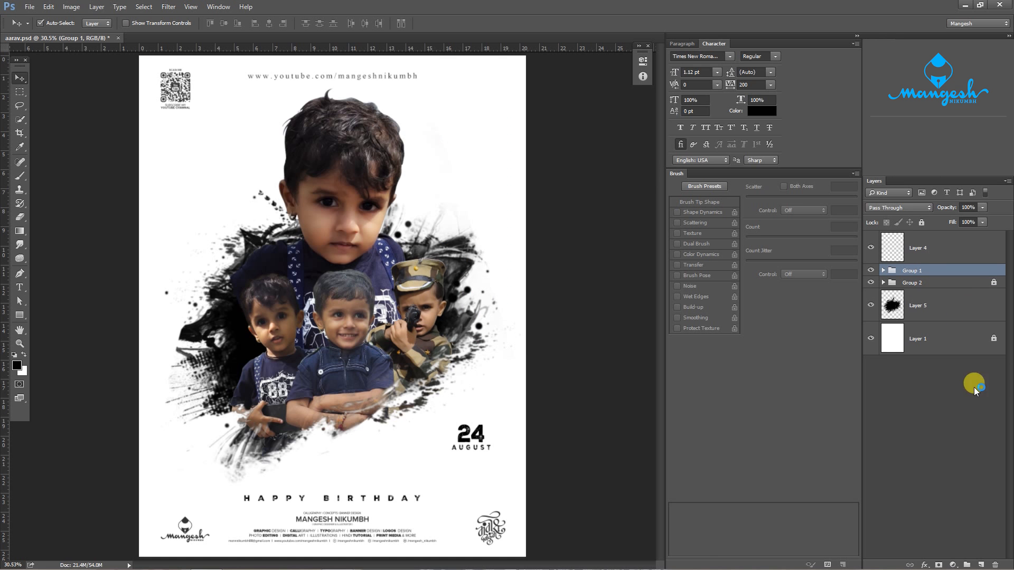
- Add a Black & White adjustment with the default preset, compare it on and off, and lock it as the topmost layer above Layer 4
click(950, 565)
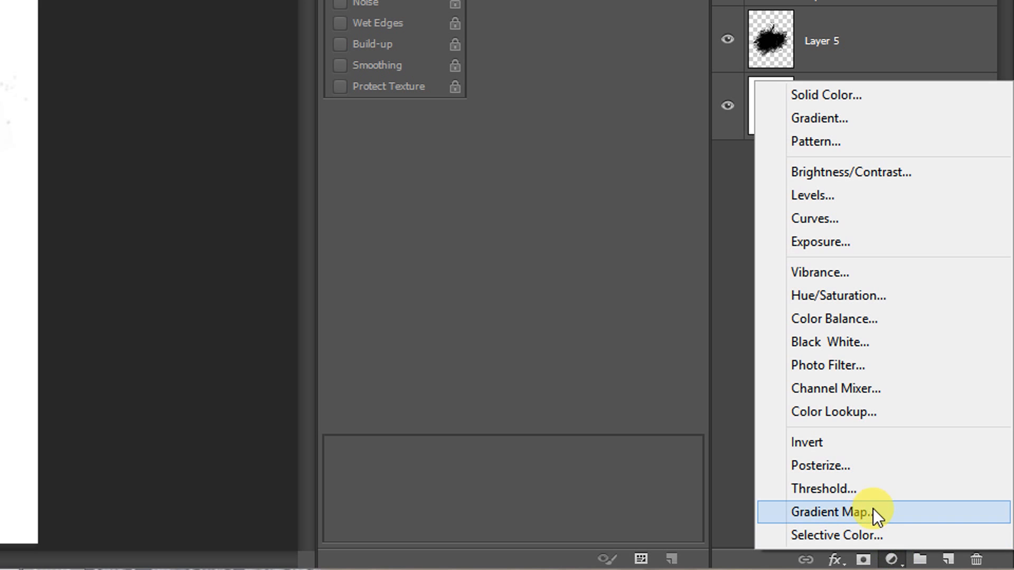
click(819, 347)
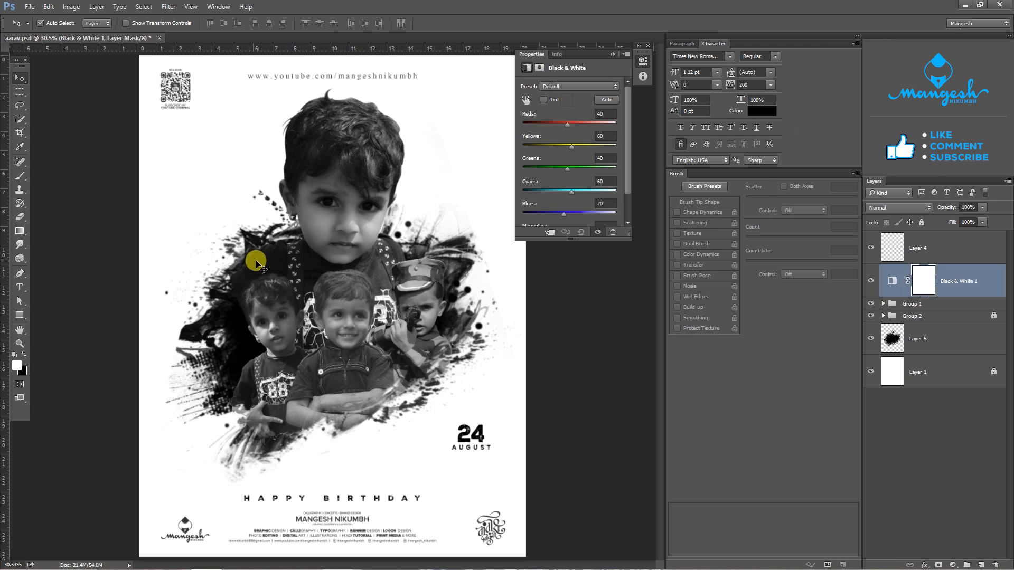
click(871, 282)
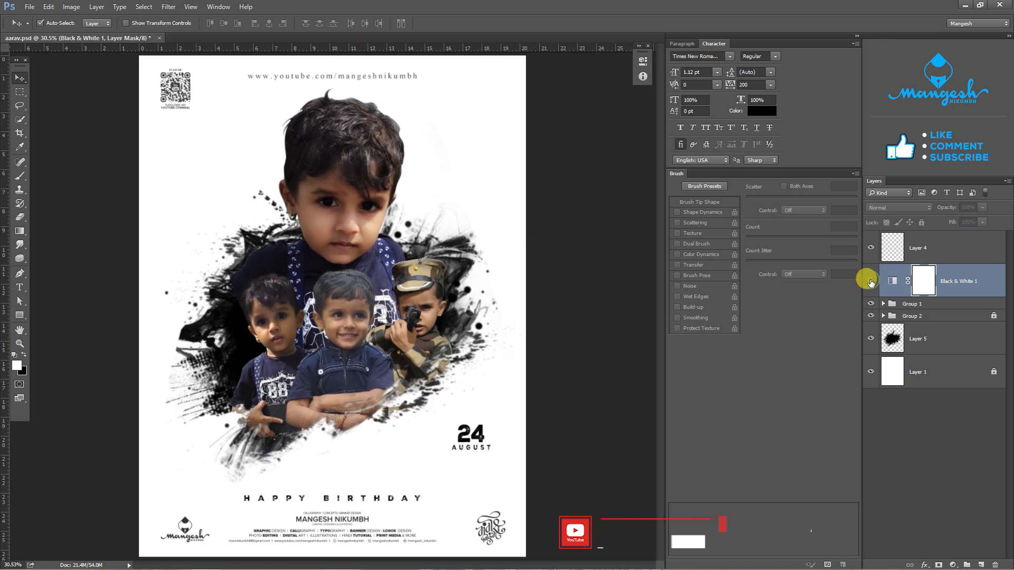
click(870, 281)
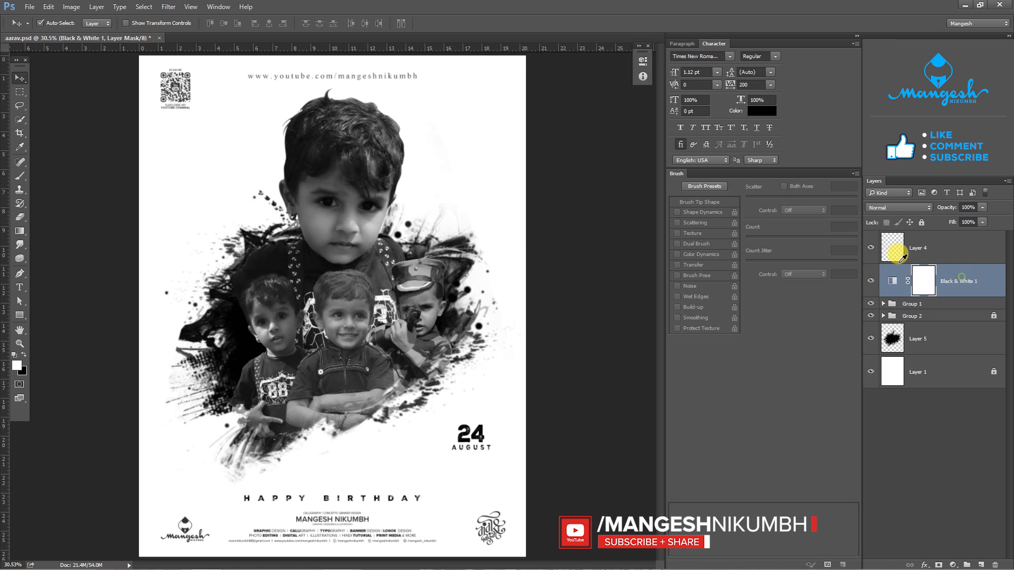
drag(945, 285, 943, 248)
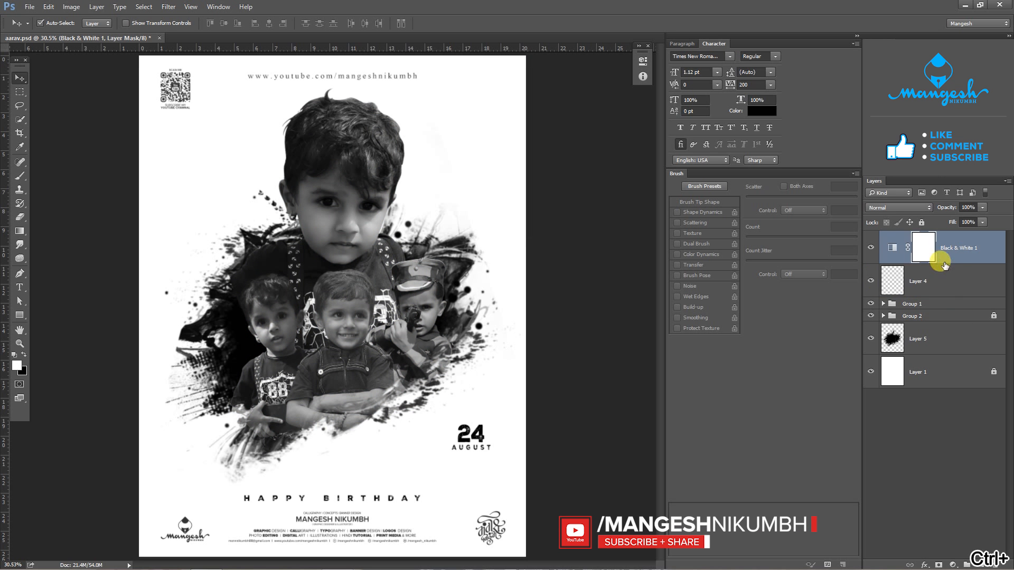
click(922, 222)
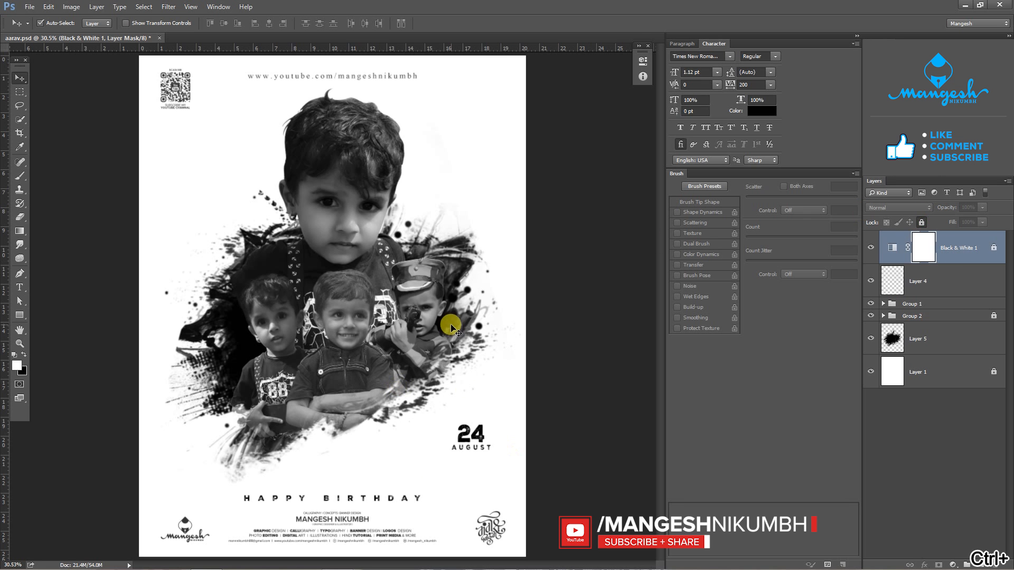
- Unlock Group 2, scale it together with the splatter on Layer 5 to about 97.7%, and move both slightly up the page
click(987, 316)
key(ctrl+t)
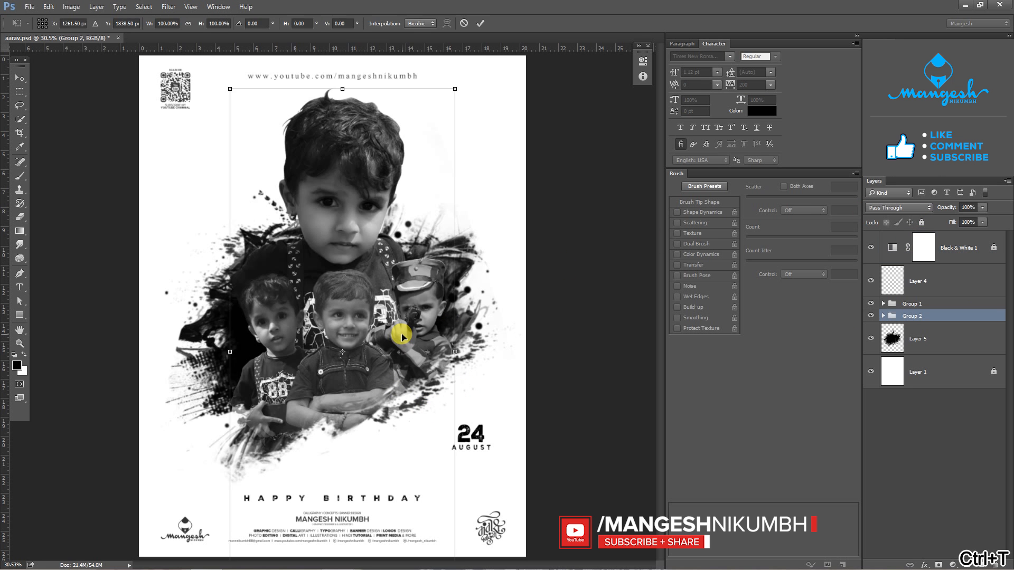
key(Escape)
drag(402, 335, 401, 332)
key(ctrl+z)
ctrl+click(944, 335)
key(ctrl+t)
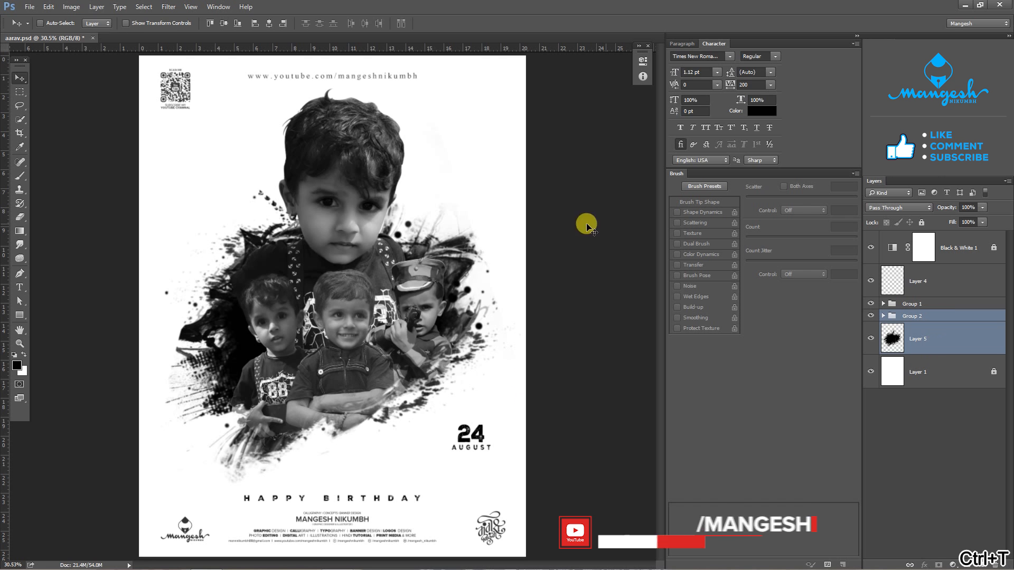
drag(520, 87, 517, 93)
drag(430, 277, 428, 266)
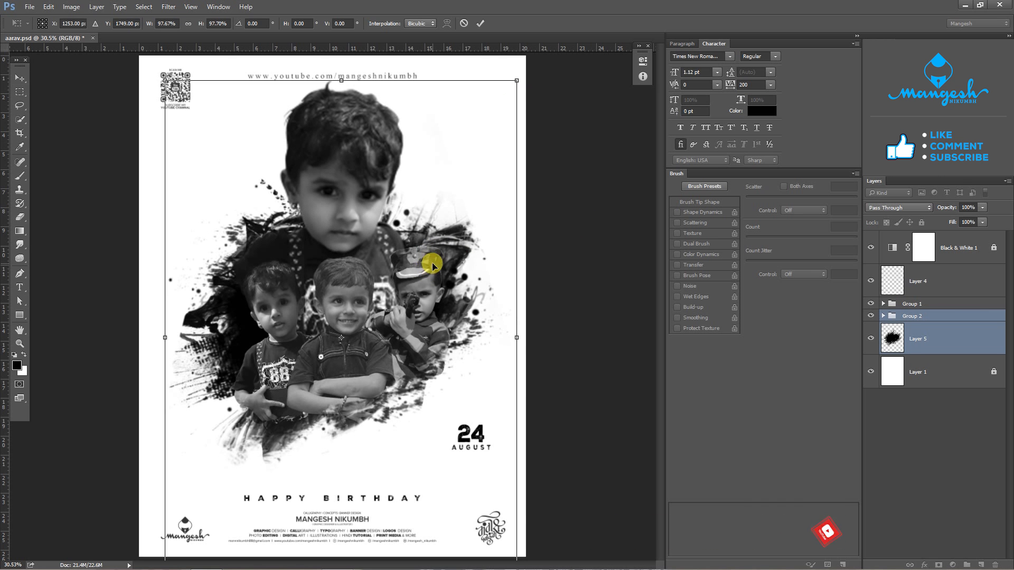
key(Return)
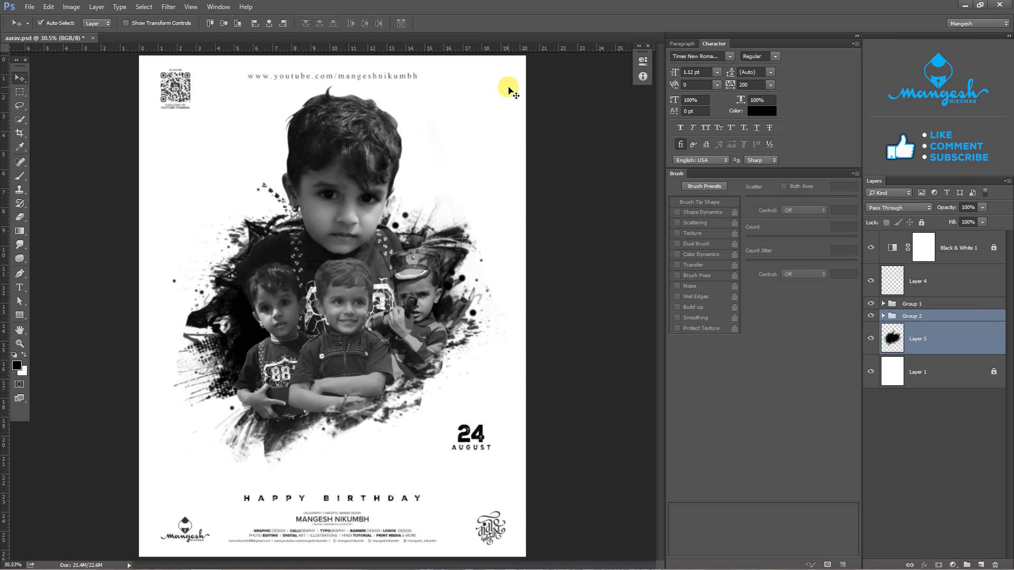
- Unlock the background Layer 1 and fill it with a light grey foreground colour
click(958, 376)
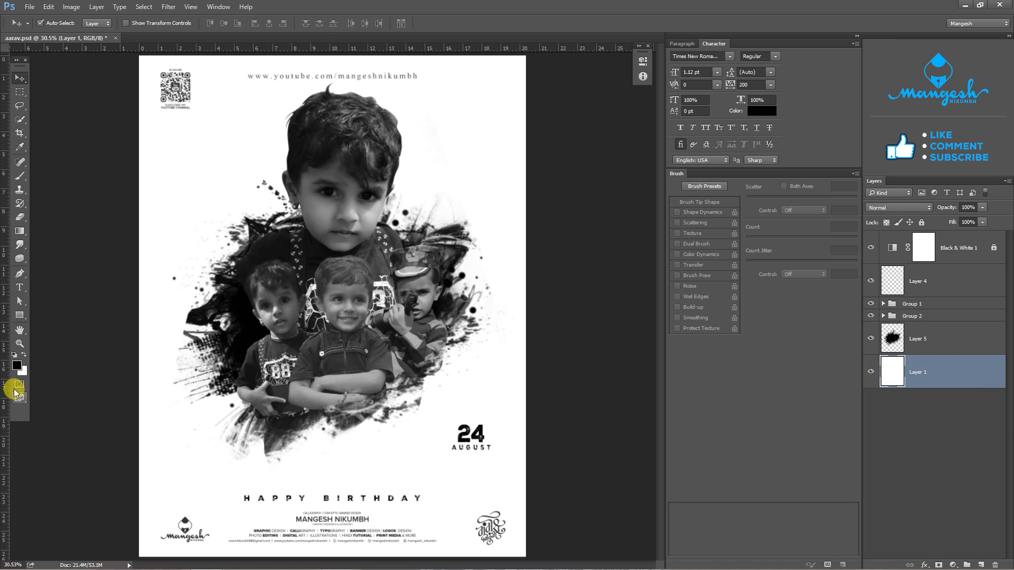
click(17, 365)
click(375, 360)
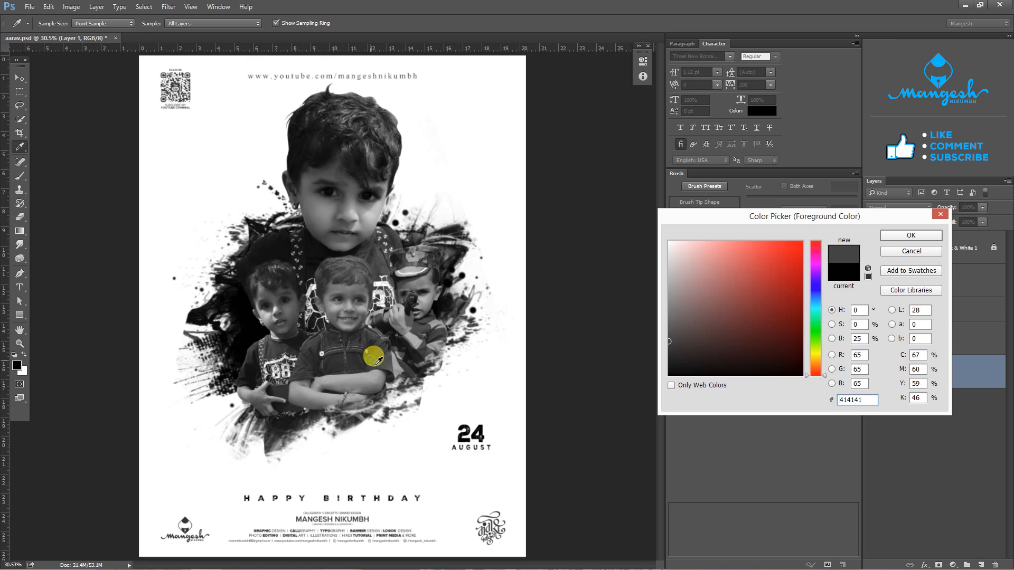
drag(376, 361, 615, 255)
click(900, 236)
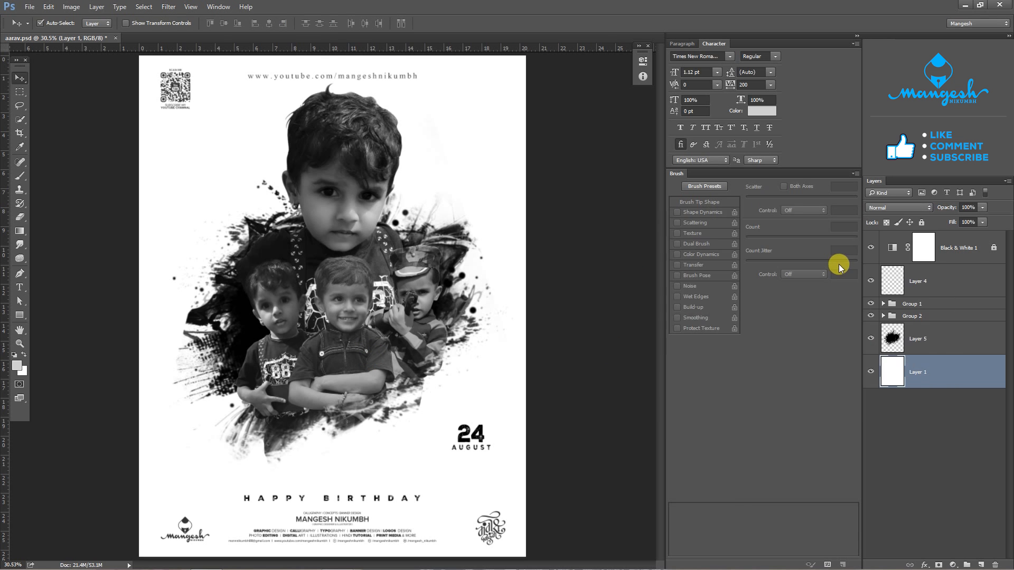
key(alt+BackSpace)
- Add a Brightness/Contrast adjustment above Group 2 with brightness 30 and contrast 13
click(912, 316)
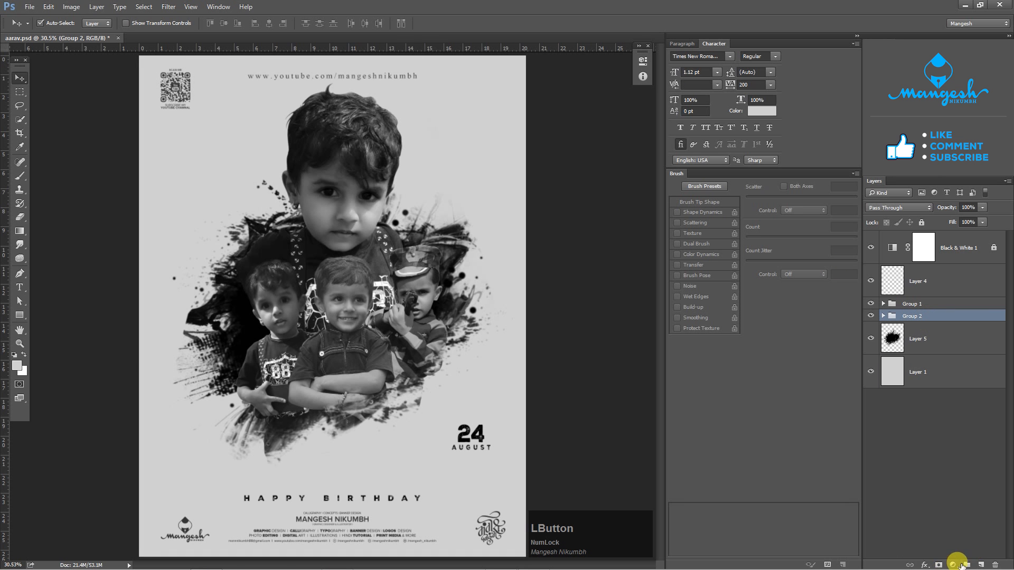
click(952, 565)
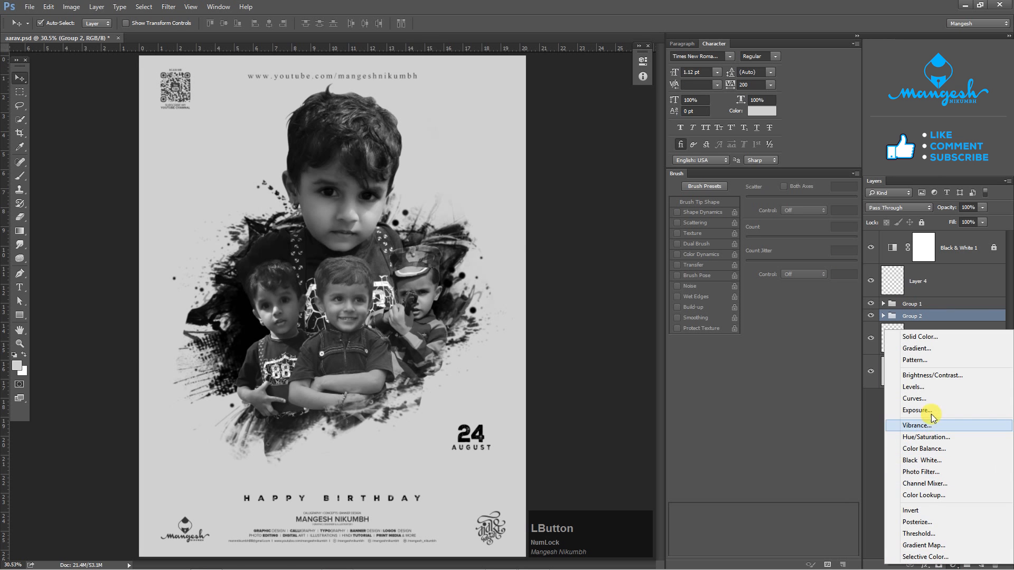
click(919, 375)
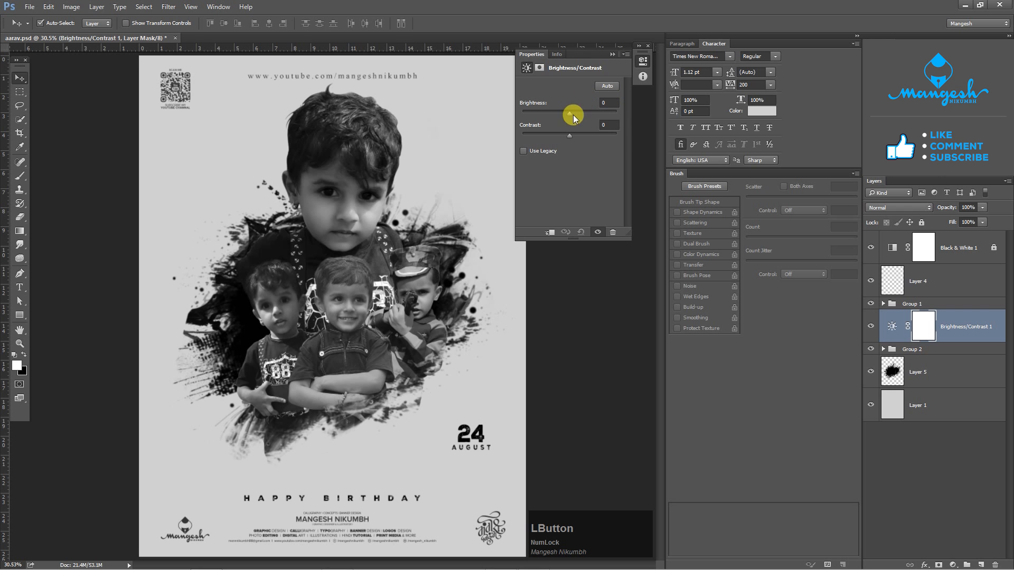
mouse_move(573, 115)
mouse_down()
mouse_move(590, 115)
mouse_move(575, 136)
mouse_move(581, 114)
mouse_up()
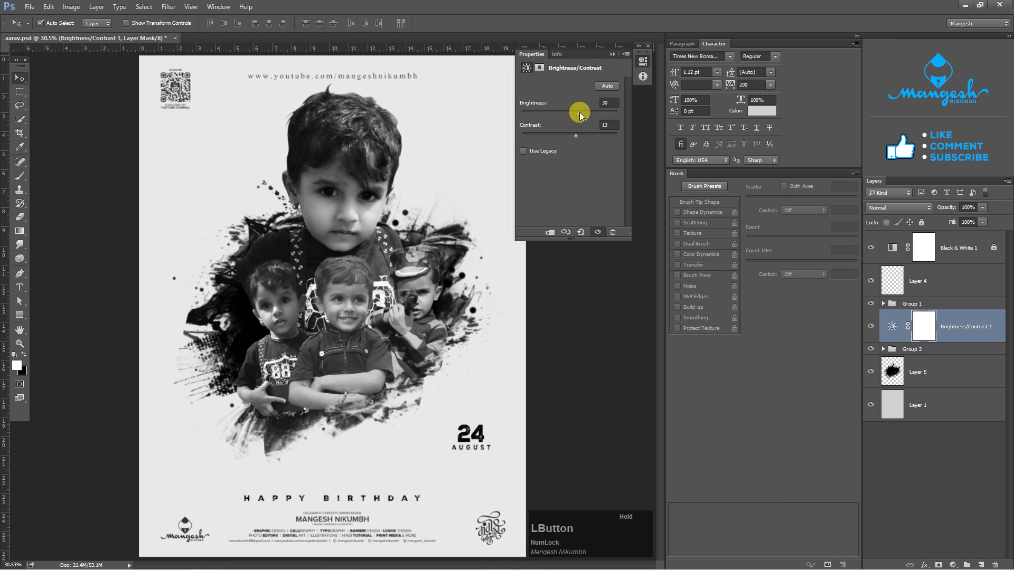
- Add 10% uniform, monochromatic noise to the grey background on Layer 1
click(940, 327)
drag(982, 208, 964, 234)
click(933, 405)
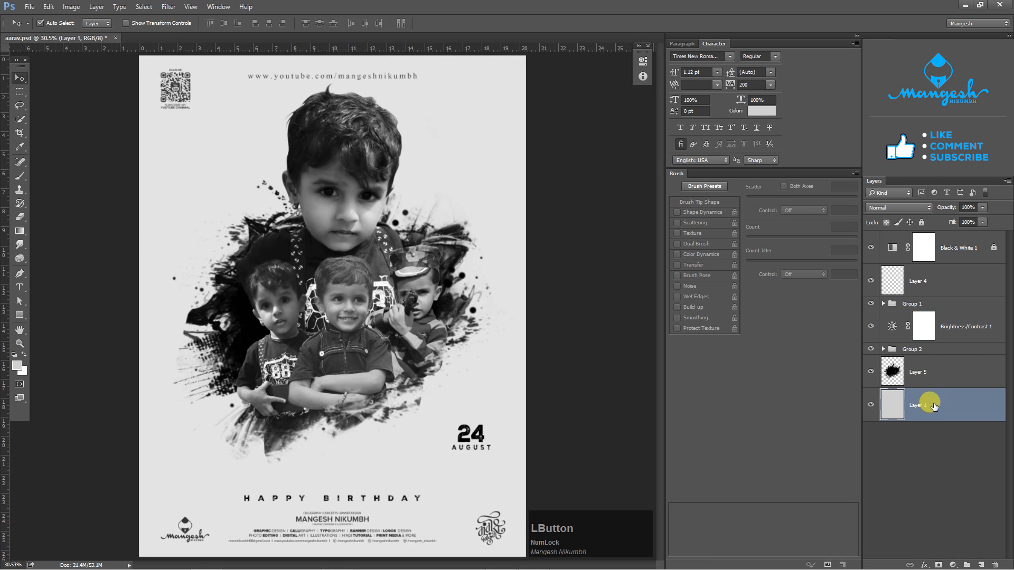
click(162, 9)
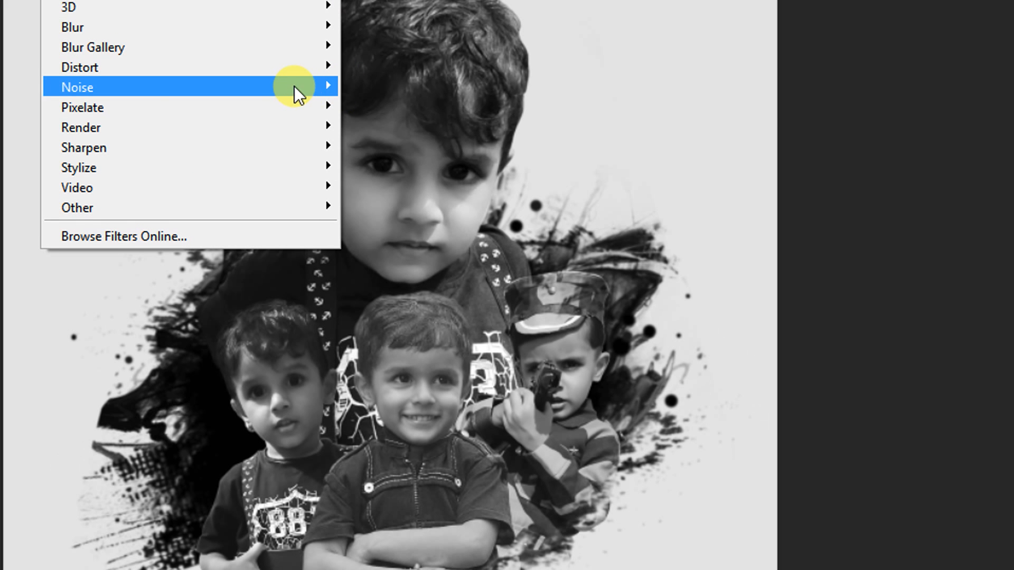
click(347, 90)
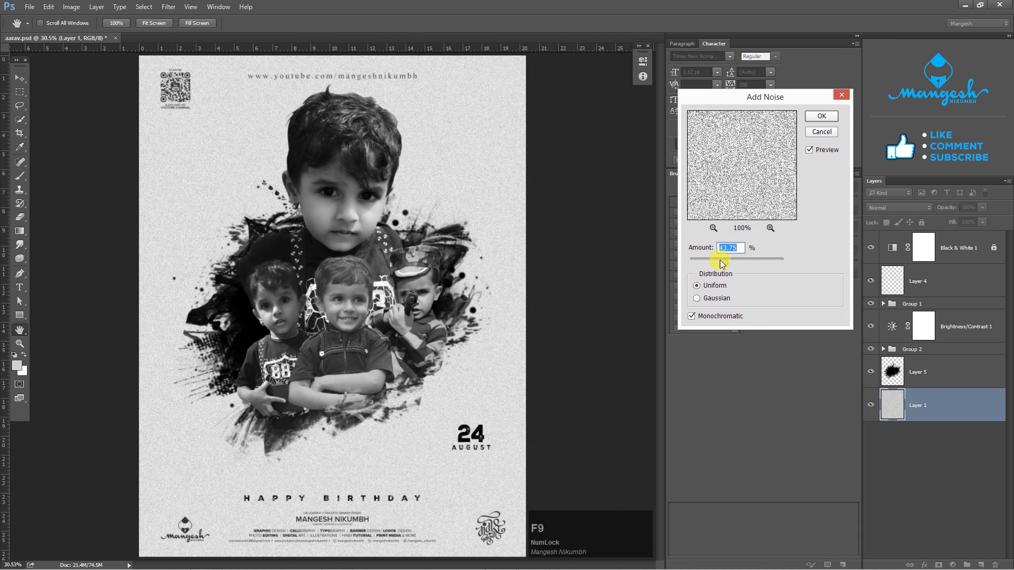
drag(722, 260, 703, 262)
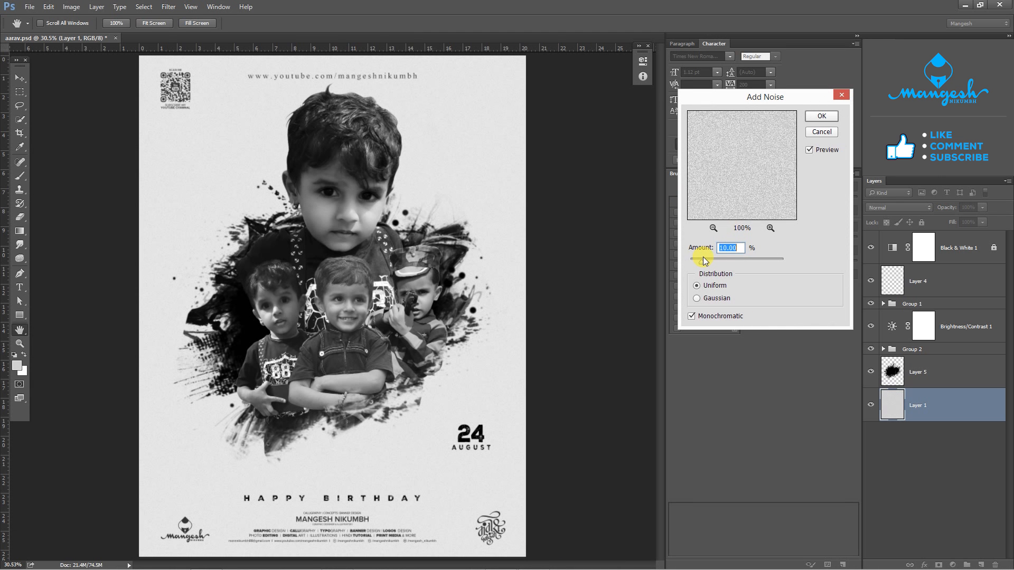
click(821, 116)
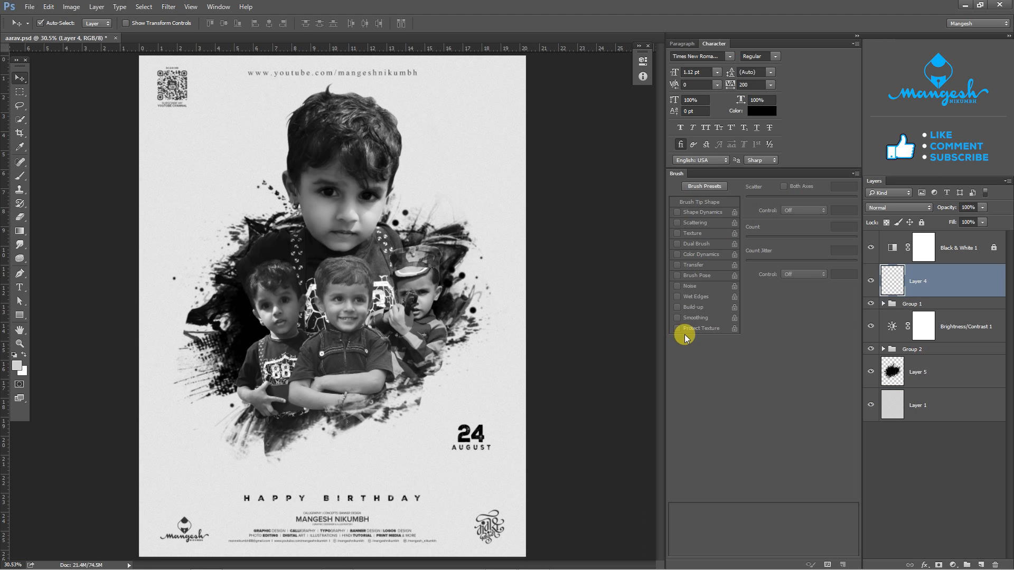
- Flip the left boy cut-out on Layer 2 horizontally and reposition it beside the centre boy
click(277, 314)
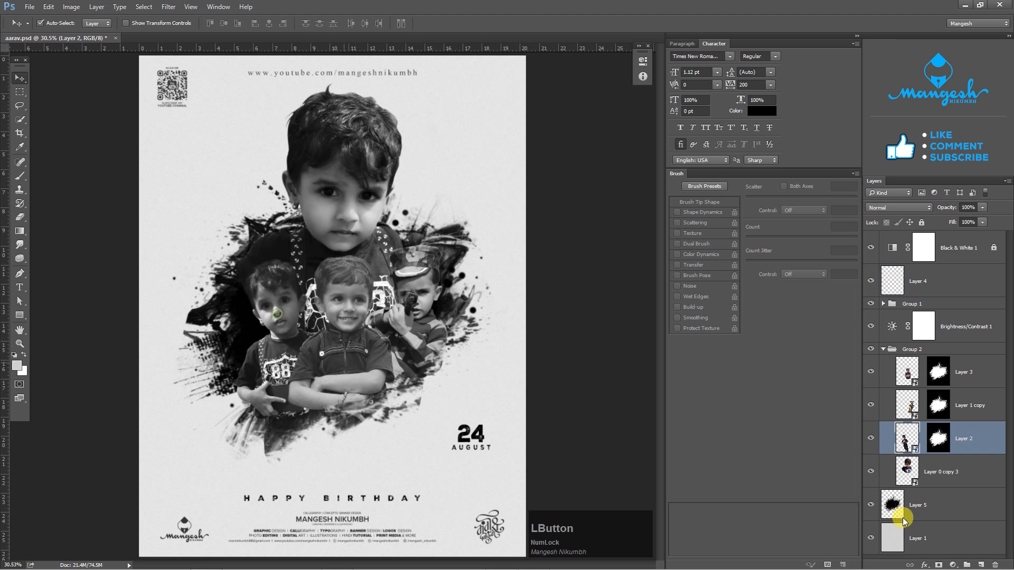
click(869, 438)
click(869, 438)
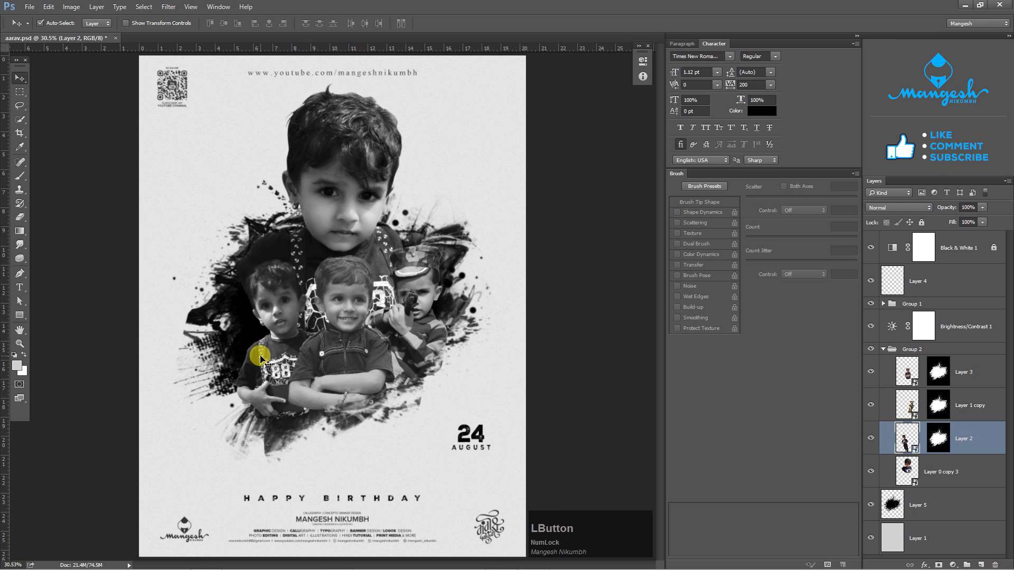
key(ctrl+t)
right_click(283, 317)
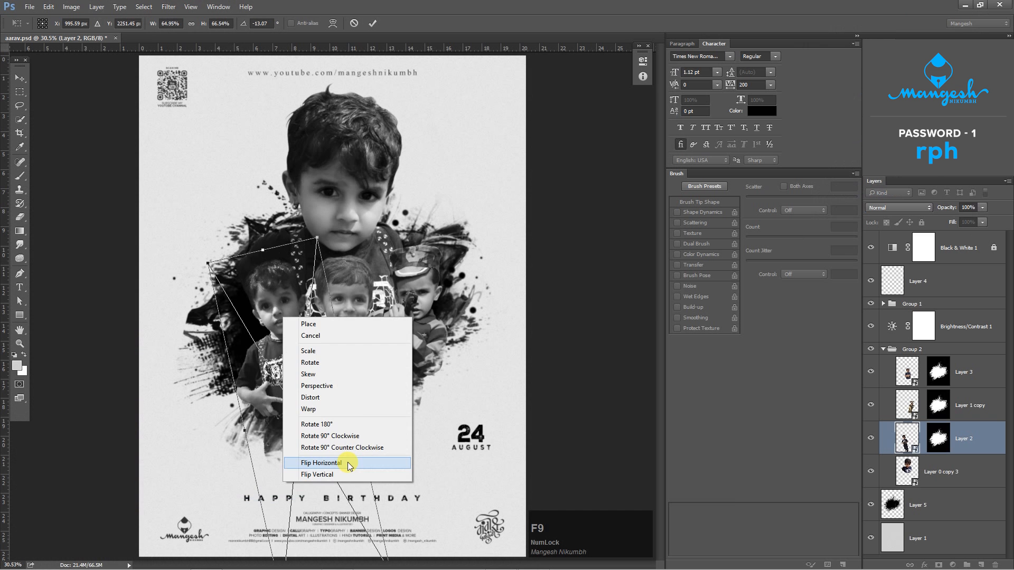
click(188, 483)
drag(168, 53, 167, 50)
drag(337, 244, 323, 241)
mouse_move(287, 309)
mouse_down()
mouse_move(262, 329)
mouse_move(274, 332)
mouse_move(276, 314)
mouse_up()
key(Return)
click(422, 299)
key(ctrl+plus)
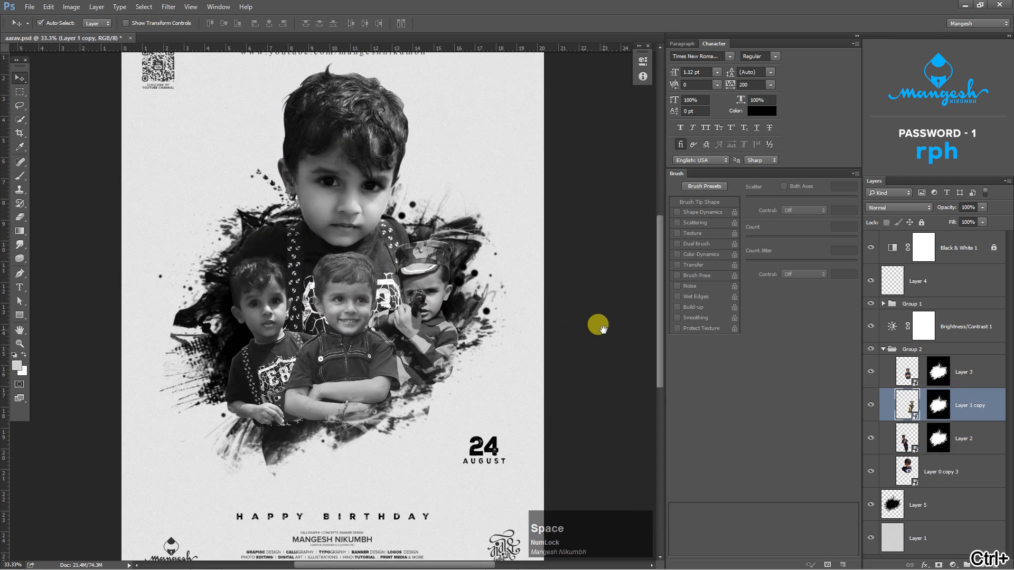
drag(600, 324, 541, 329)
key(ctrl+plus)
drag(496, 268, 516, 295)
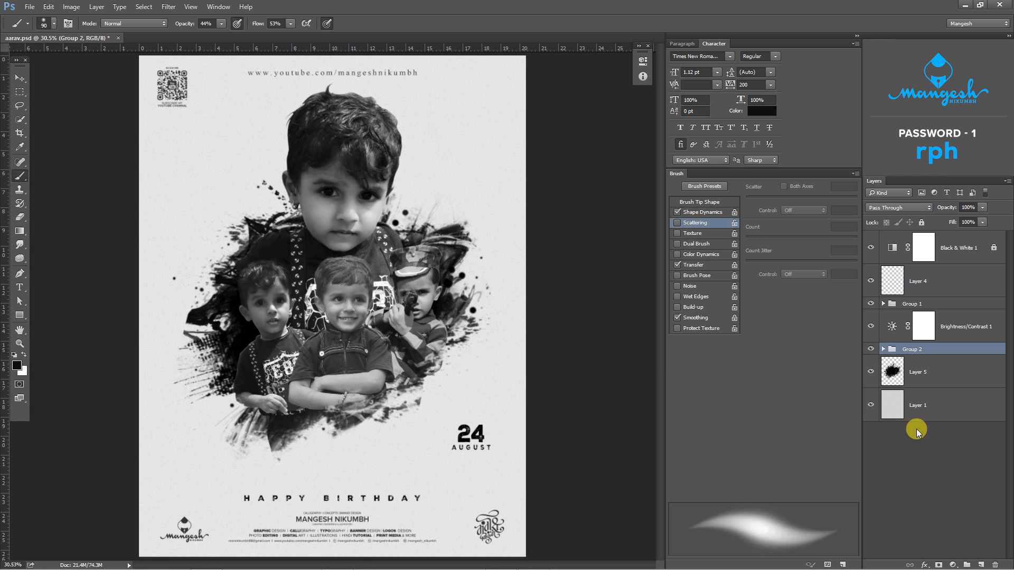
- Add a Levels adjustment clipped to Group 2 with the midtone input set to 0.60
click(952, 565)
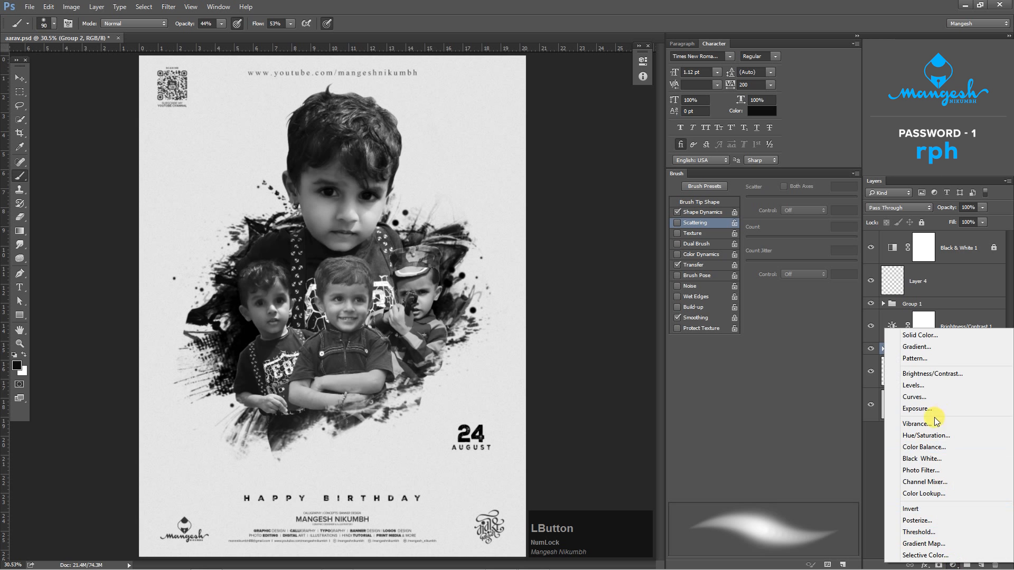
click(920, 386)
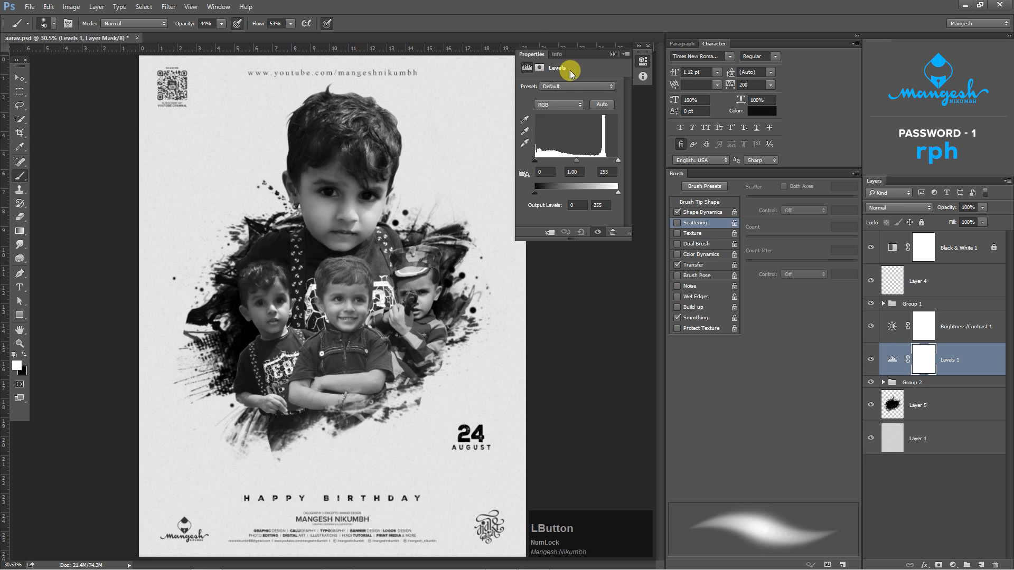
drag(571, 68, 600, 242)
drag(587, 312, 595, 309)
click(559, 380)
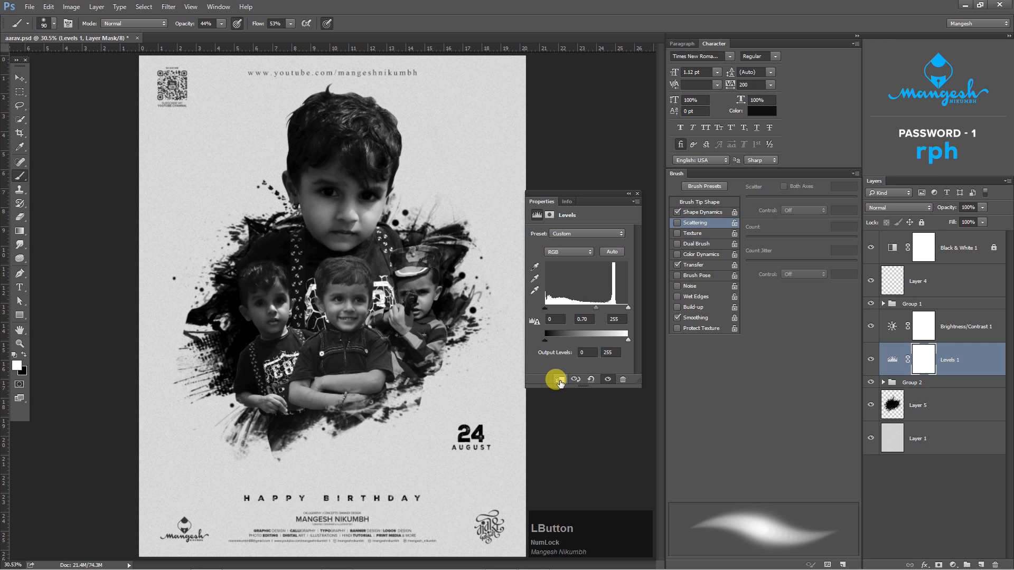
click(559, 380)
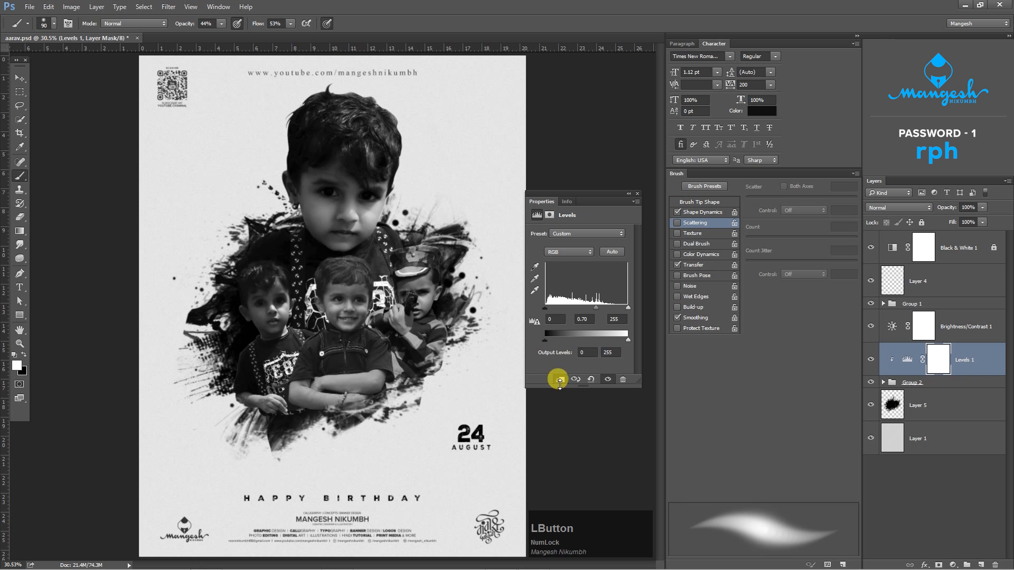
drag(597, 308, 600, 308)
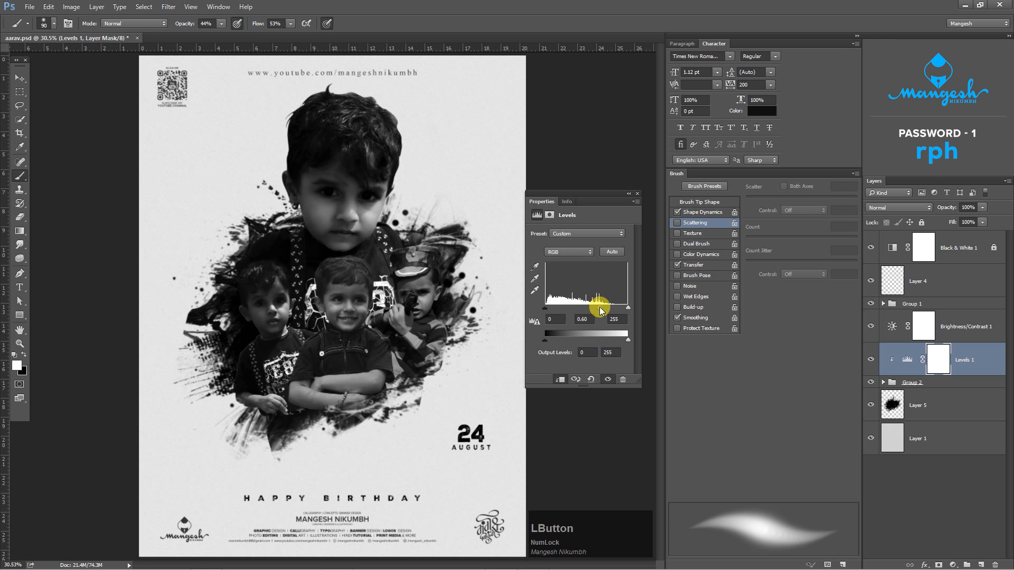
click(638, 194)
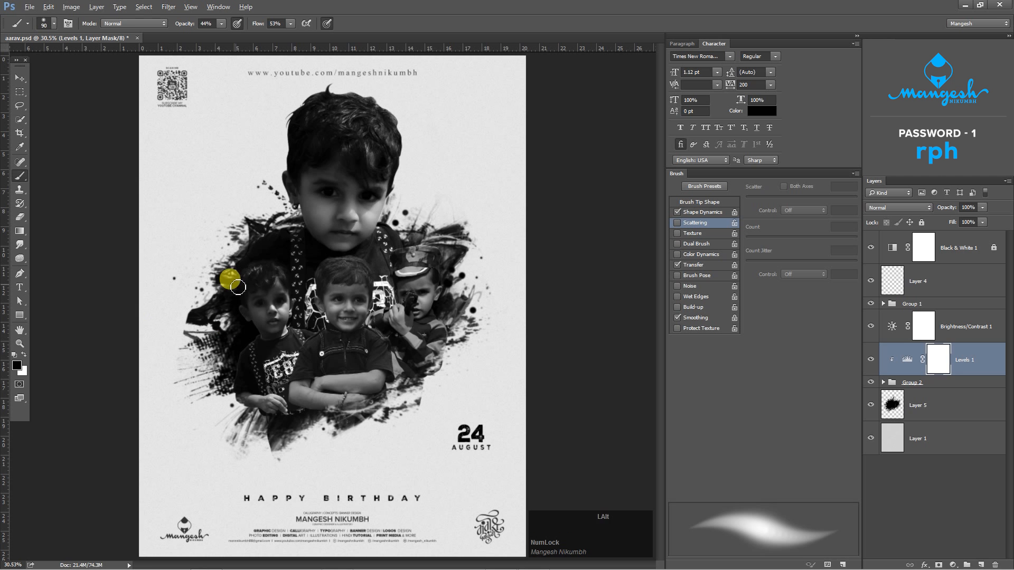
- Fill the Levels 1 mask with black and compare the adjustment on and off
key(alt+BackSpace)
click(905, 359)
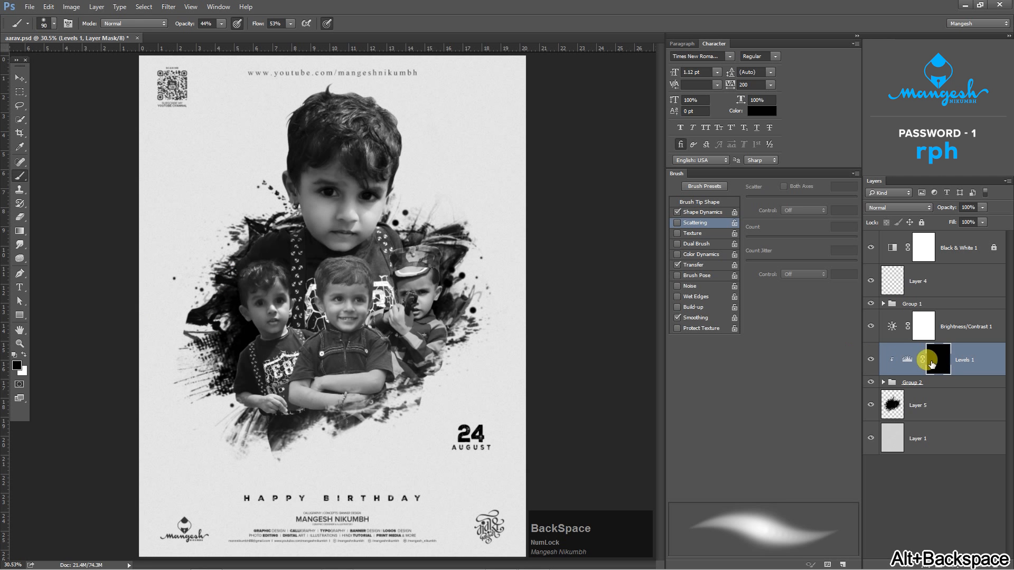
click(871, 360)
click(871, 360)
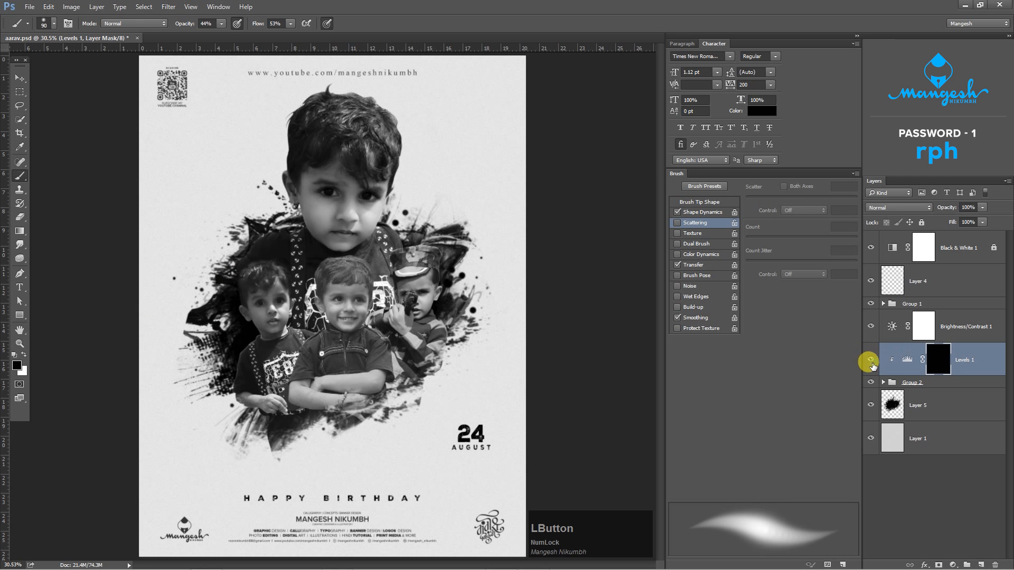
- Set up a soft white 48 px brush with 50% opacity, 50% flow, airbrush build-up on and size pressure off
click(23, 354)
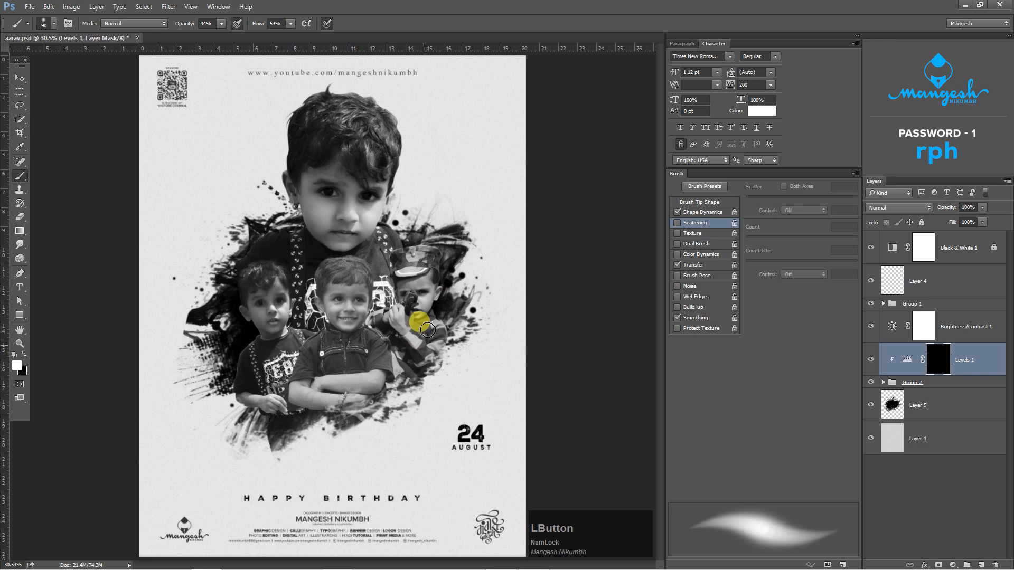
key(ctrl+equal)
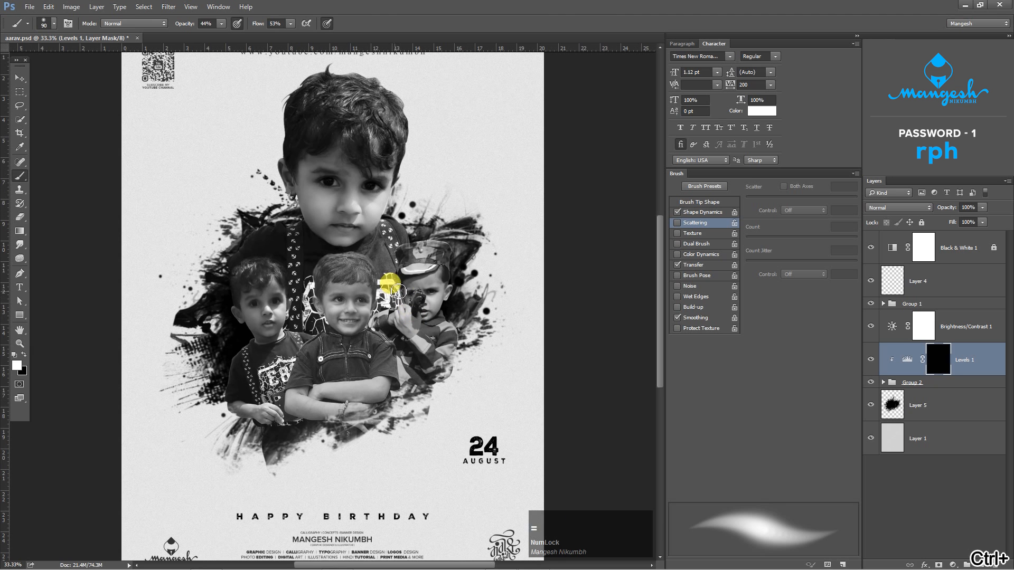
right_click(417, 263)
click(508, 420)
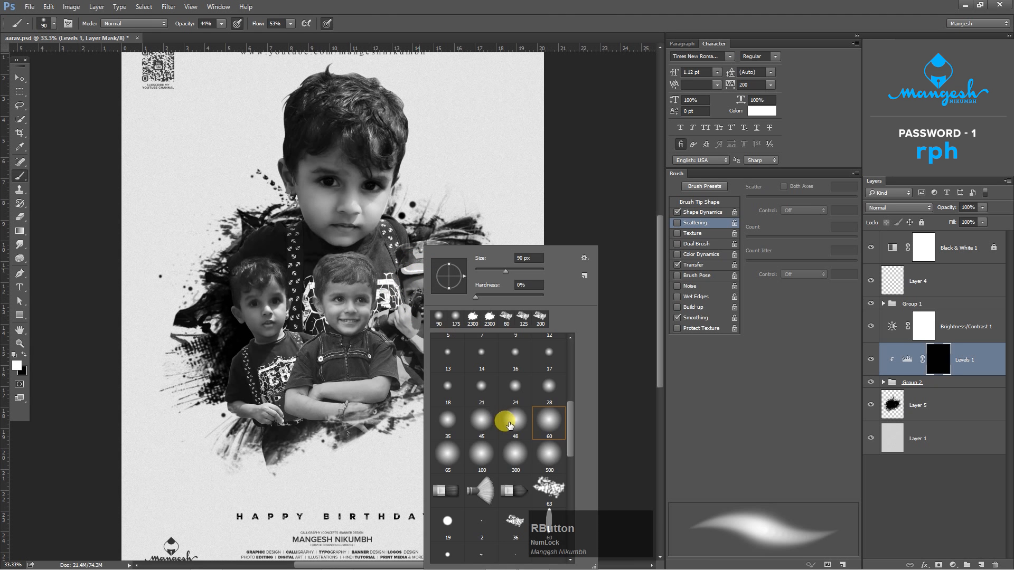
key(Return)
click(328, 24)
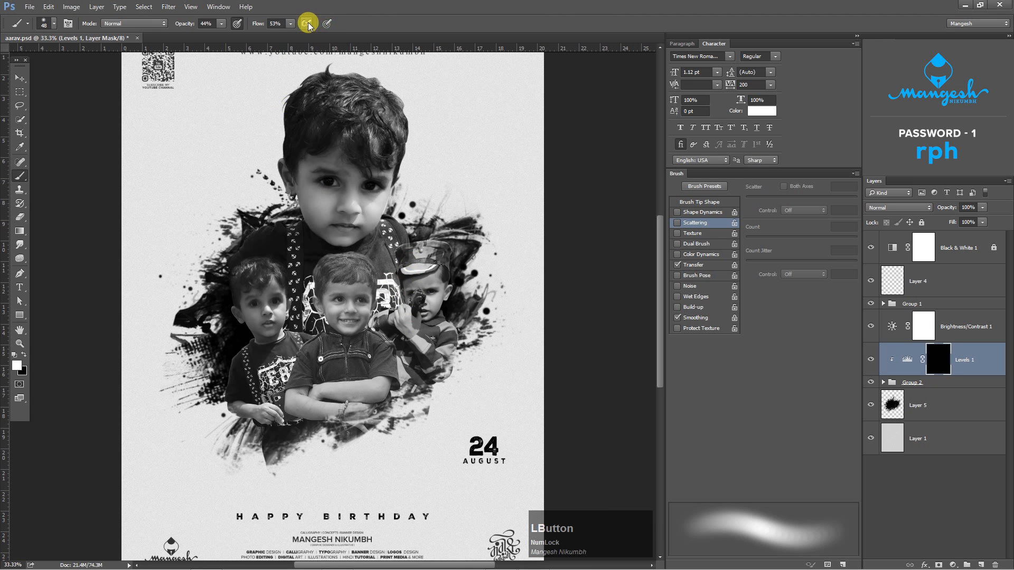
click(289, 25)
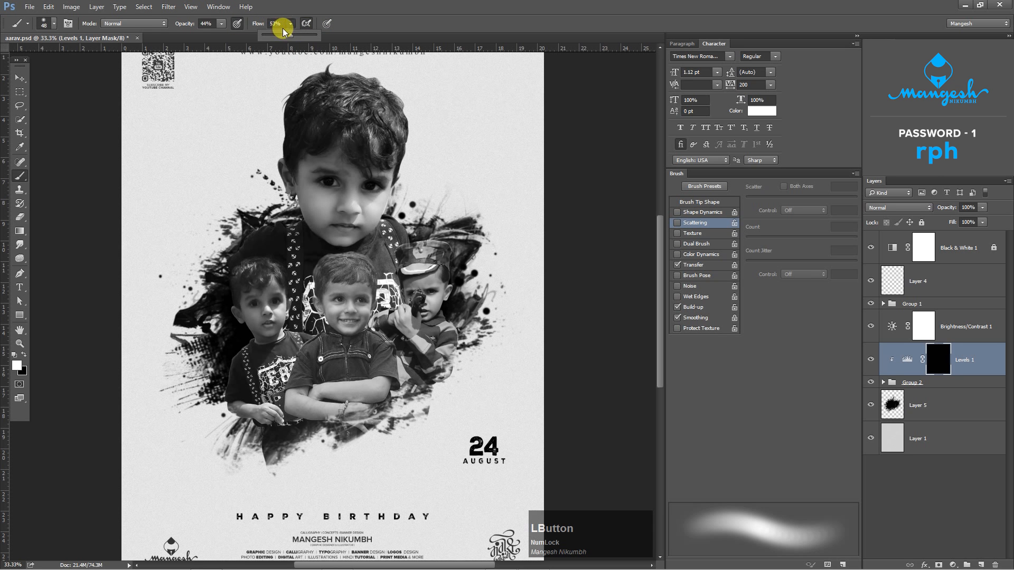
click(283, 31)
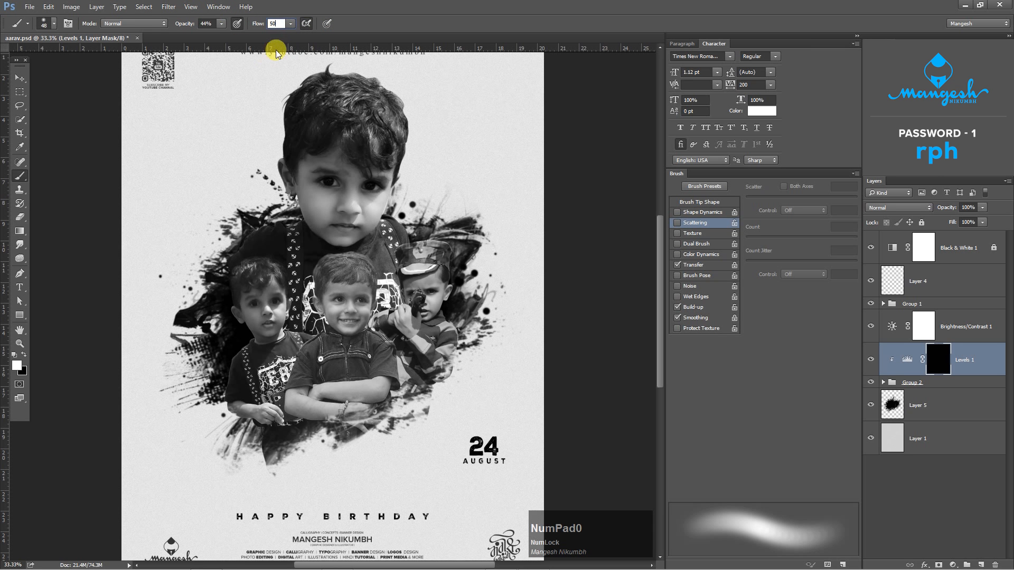
text(50)
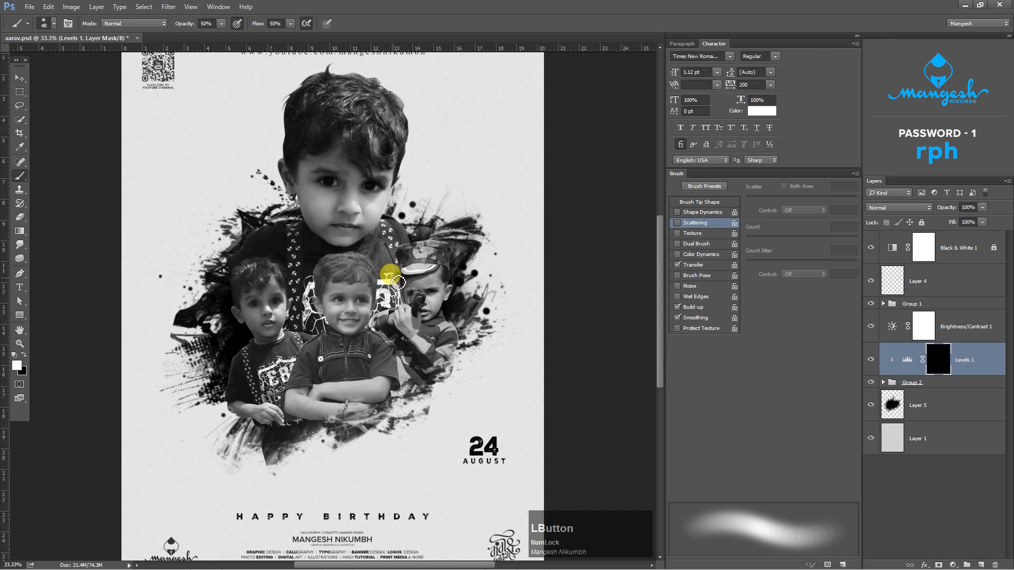
- Enlarge the brush to 100 px and paint white on the Levels mask around the centre boy's head
key(ctrl+=)
key(b)
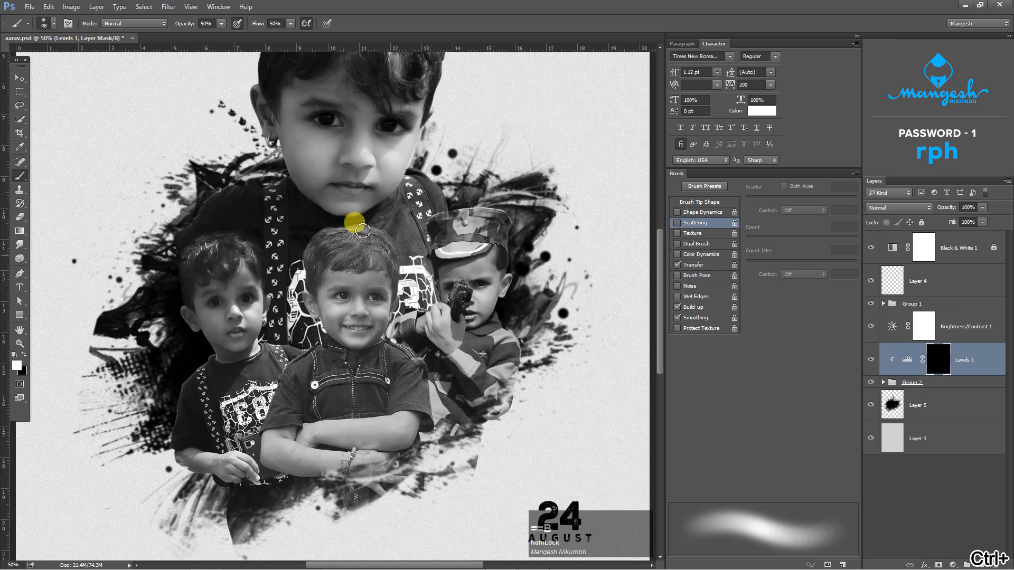
key(])
key(])
key(])
key(])
key(])
key(])
drag(328, 233, 323, 226)
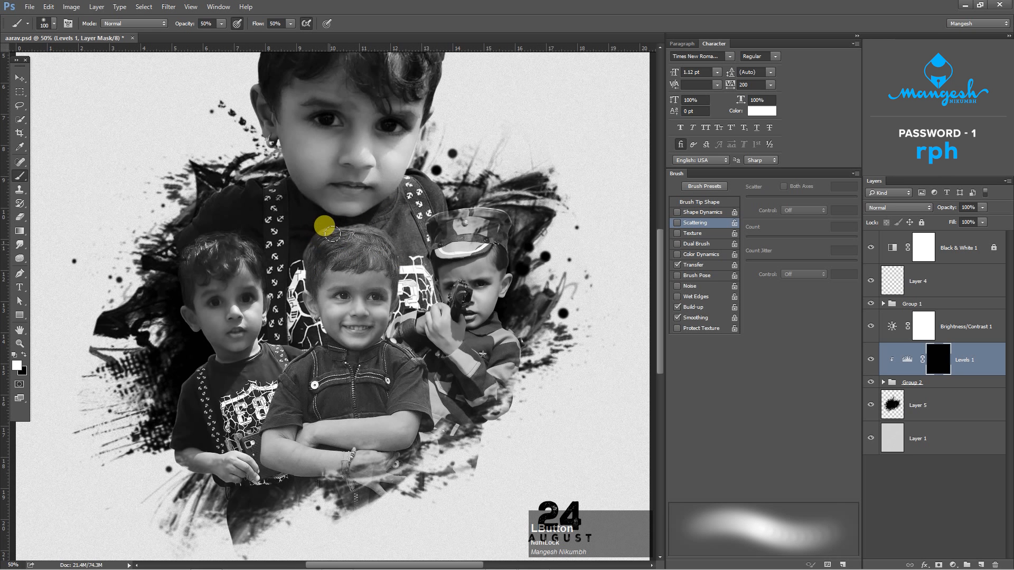
key(ctrl+=)
key(space)
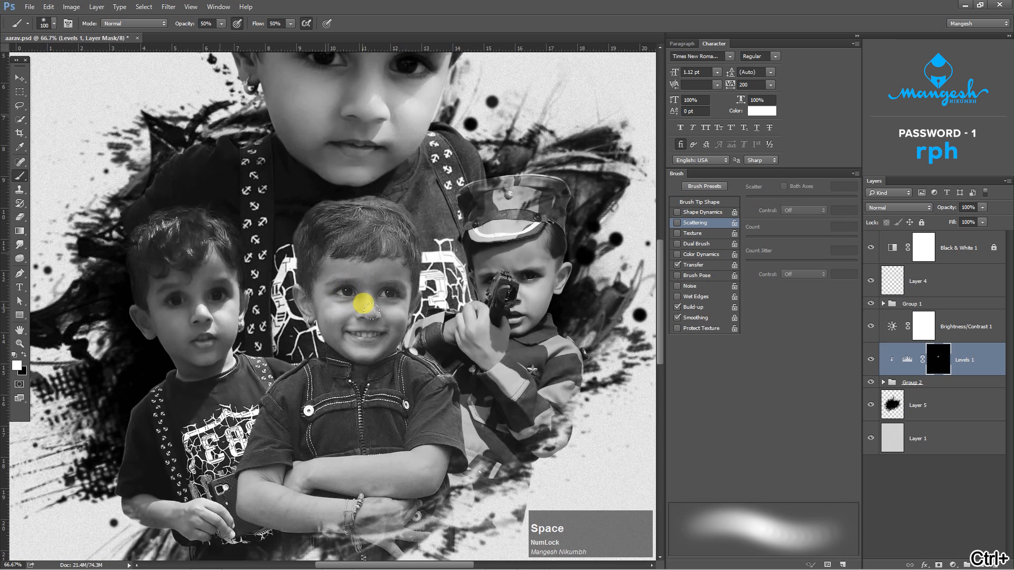
drag(379, 315, 360, 259)
mouse_move(266, 207)
mouse_down()
mouse_move(264, 232)
mouse_move(282, 241)
mouse_up()
- Darken the centre boy's edges and shirt on the Levels mask with brush opacity 72%, flow 60%, size pressure on and size up to 150 px
drag(222, 26, 234, 29)
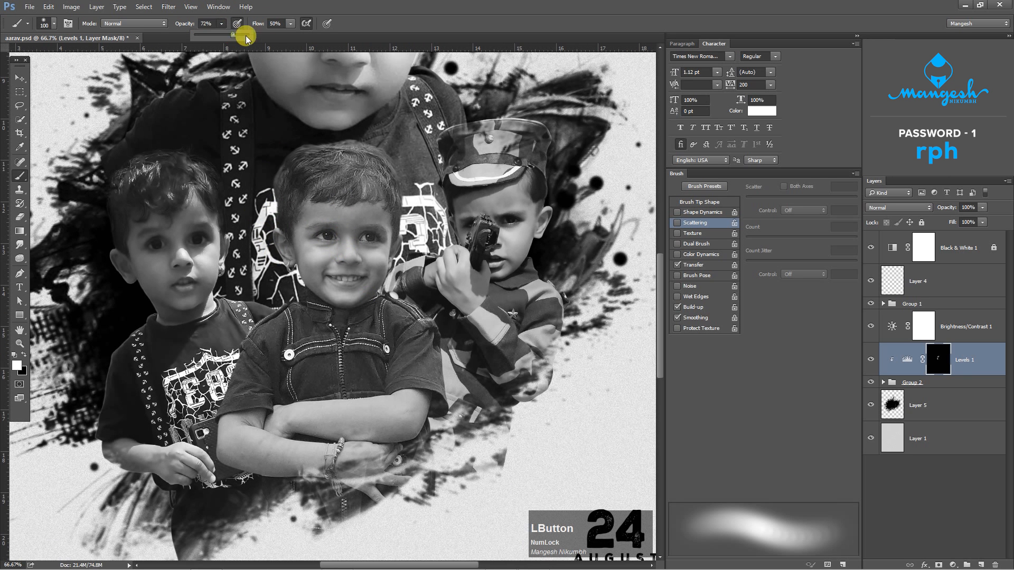
click(289, 23)
click(327, 25)
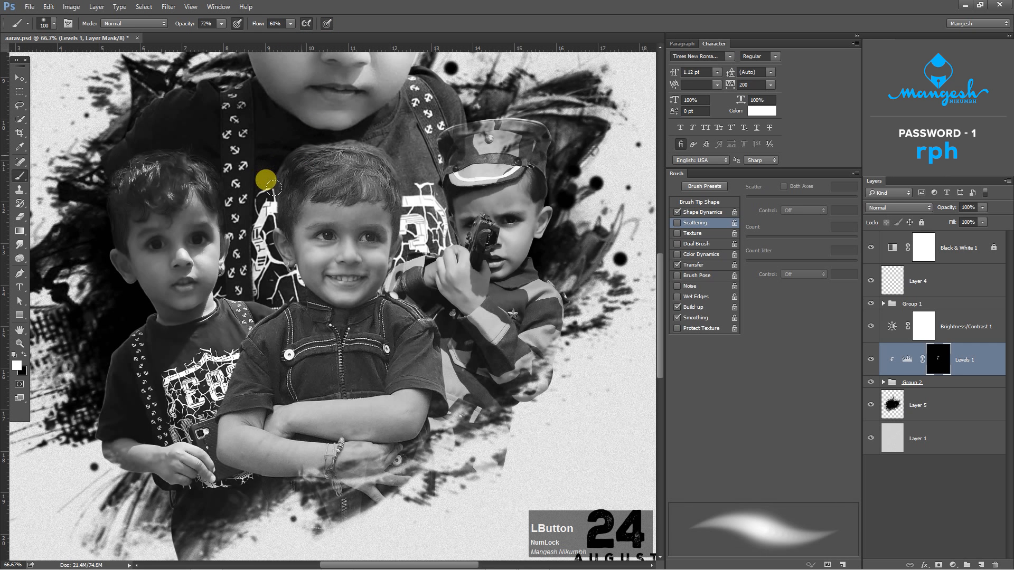
mouse_move(316, 188)
mouse_down()
mouse_move(305, 139)
mouse_move(267, 233)
mouse_move(290, 249)
mouse_move(247, 330)
mouse_move(296, 254)
mouse_up()
key(bracketright)
key(bracketright)
key(space)
mouse_move(262, 318)
mouse_down()
mouse_move(340, 364)
mouse_move(294, 226)
mouse_move(283, 309)
mouse_up()
mouse_move(201, 316)
mouse_down()
mouse_move(231, 363)
mouse_move(331, 378)
mouse_move(231, 353)
mouse_move(224, 318)
mouse_move(383, 335)
mouse_up()
key(space)
drag(339, 225, 348, 287)
mouse_move(273, 197)
mouse_down()
mouse_move(301, 115)
mouse_move(253, 197)
mouse_up()
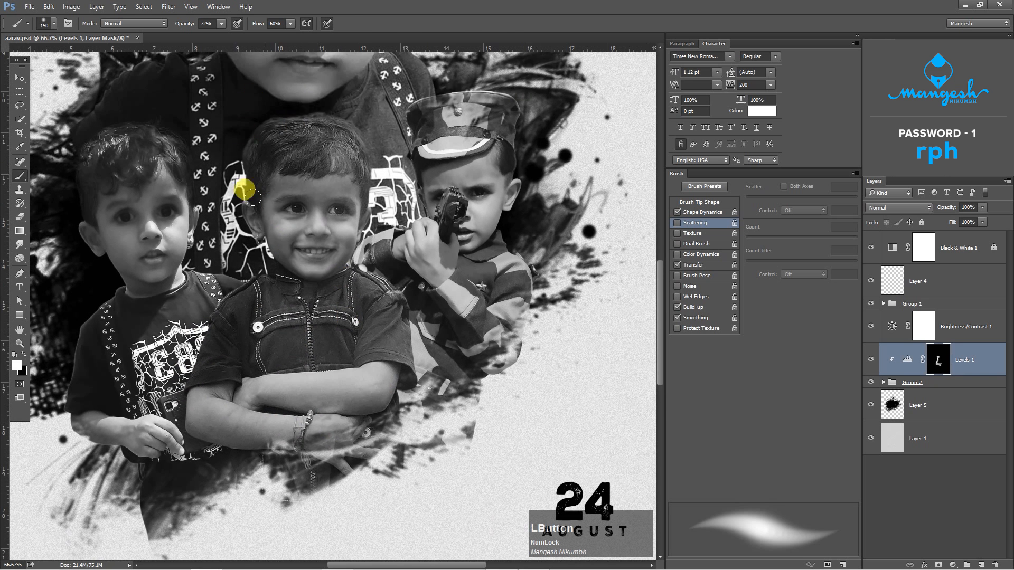
- Paint white on the Levels mask over the boy in the cap, reducing the brush to 100 px for the area beside the centre boy
mouse_move(453, 155)
mouse_down()
mouse_move(419, 129)
mouse_move(409, 219)
mouse_move(419, 340)
mouse_move(398, 256)
mouse_move(426, 278)
mouse_up()
key(space)
drag(459, 195, 474, 268)
mouse_move(417, 205)
mouse_down()
mouse_move(422, 269)
mouse_move(368, 293)
mouse_move(426, 277)
mouse_up()
key(bracketleft)
key(bracketleft)
drag(374, 319, 370, 340)
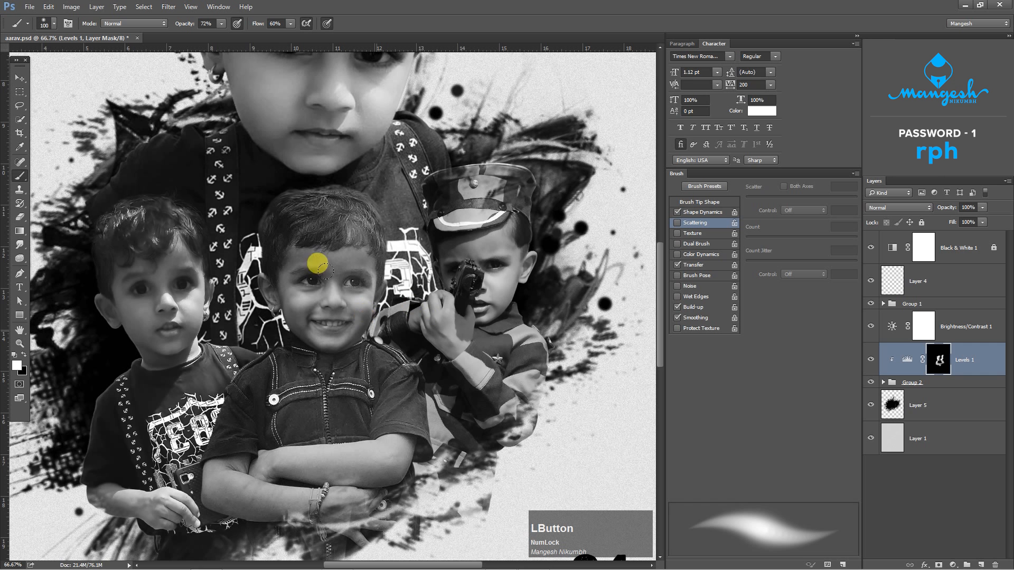
- Paint white on the Levels mask over the left boy's face and shirt with the 100 px brush
mouse_move(302, 280)
mouse_down()
mouse_move(315, 327)
mouse_move(277, 294)
mouse_move(295, 187)
mouse_move(88, 230)
mouse_move(125, 358)
mouse_move(93, 407)
mouse_up()
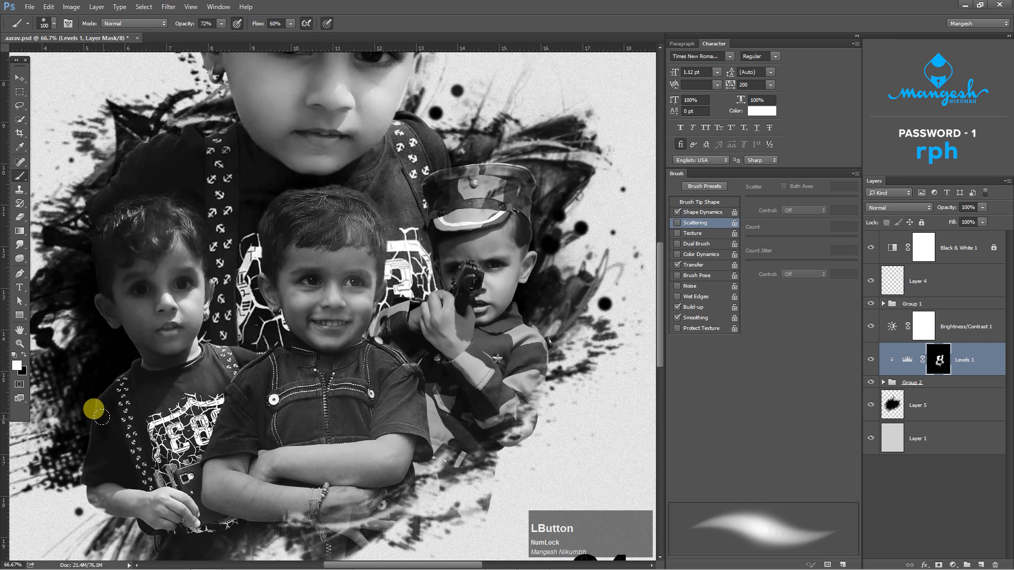
key(space)
mouse_move(122, 369)
mouse_down()
mouse_move(275, 302)
mouse_move(233, 403)
mouse_move(290, 409)
mouse_move(279, 379)
mouse_move(239, 339)
mouse_move(239, 407)
mouse_move(369, 462)
mouse_move(423, 453)
mouse_move(316, 396)
mouse_move(287, 364)
mouse_up()
key(space)
mouse_move(294, 258)
mouse_down()
mouse_move(255, 296)
mouse_move(260, 405)
mouse_move(229, 176)
mouse_move(202, 191)
mouse_up()
- Paint white on the Levels mask over the large portrait, enlarging the brush to 250 px, and hide Levels 1 to compare the shading
key(space)
drag(352, 210, 282, 428)
mouse_move(279, 165)
mouse_down()
mouse_move(229, 240)
mouse_move(300, 342)
mouse_move(118, 373)
mouse_move(265, 380)
mouse_move(276, 498)
mouse_move(306, 237)
mouse_move(298, 236)
mouse_up()
key(bracketright)
key(bracketright)
key(bracketright)
key(bracketright)
key(bracketright)
mouse_move(308, 132)
mouse_down()
mouse_move(261, 248)
mouse_move(280, 260)
mouse_up()
key(ctrl+0)
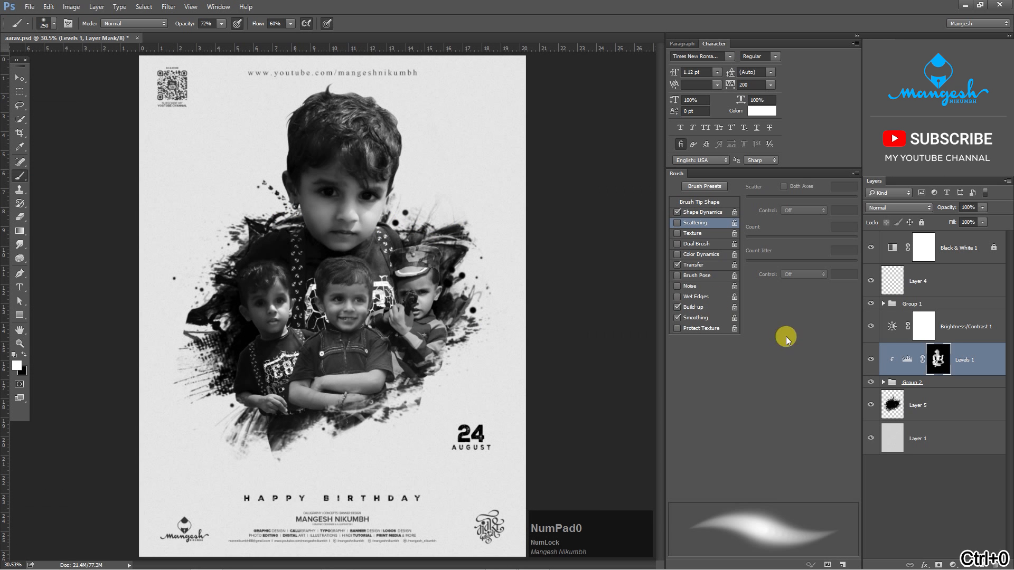
click(871, 361)
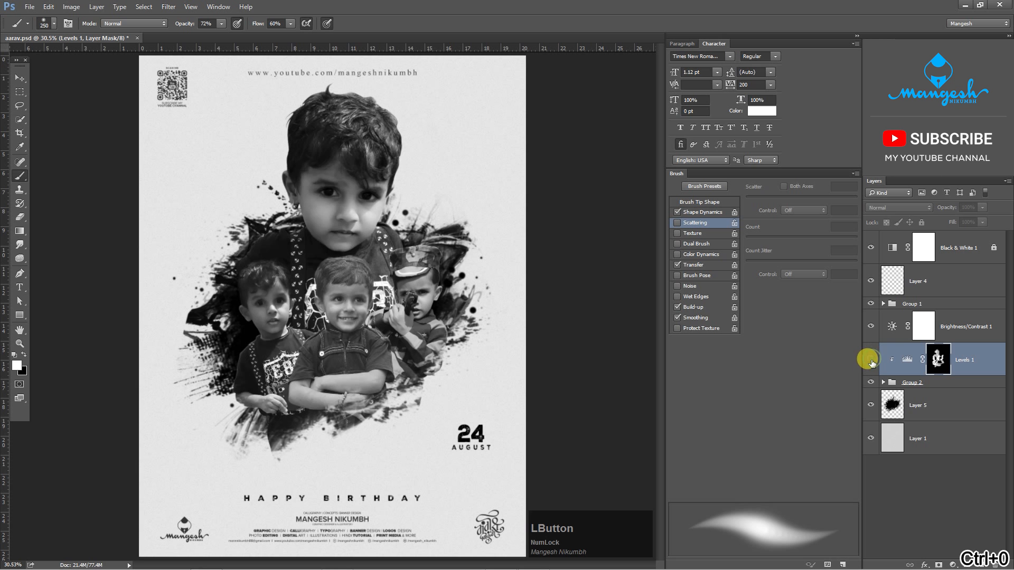
- Show Levels 1 again and apply a 5.5 px Gaussian Blur to its layer mask
click(871, 361)
click(943, 361)
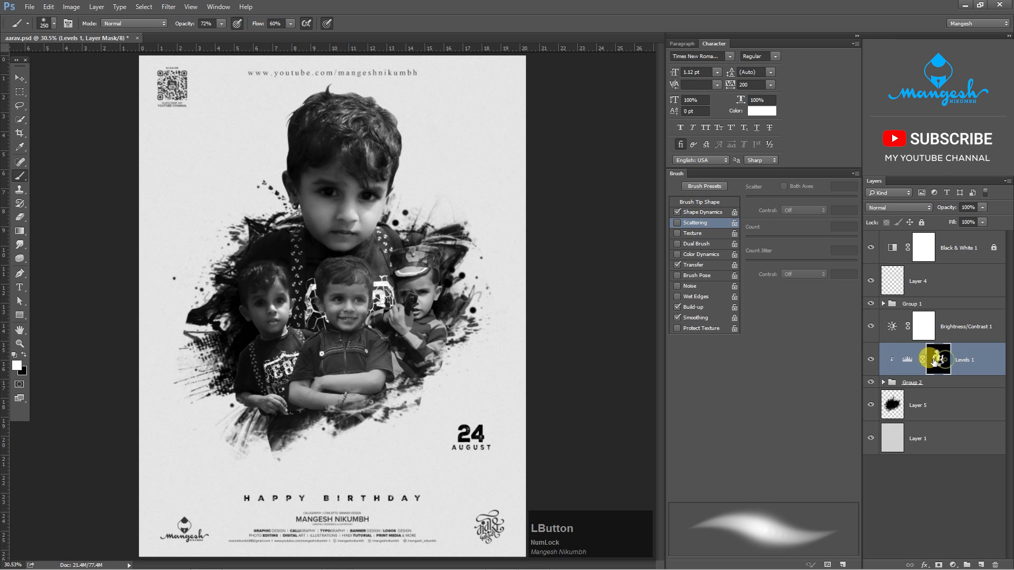
click(367, 138)
click(177, 6)
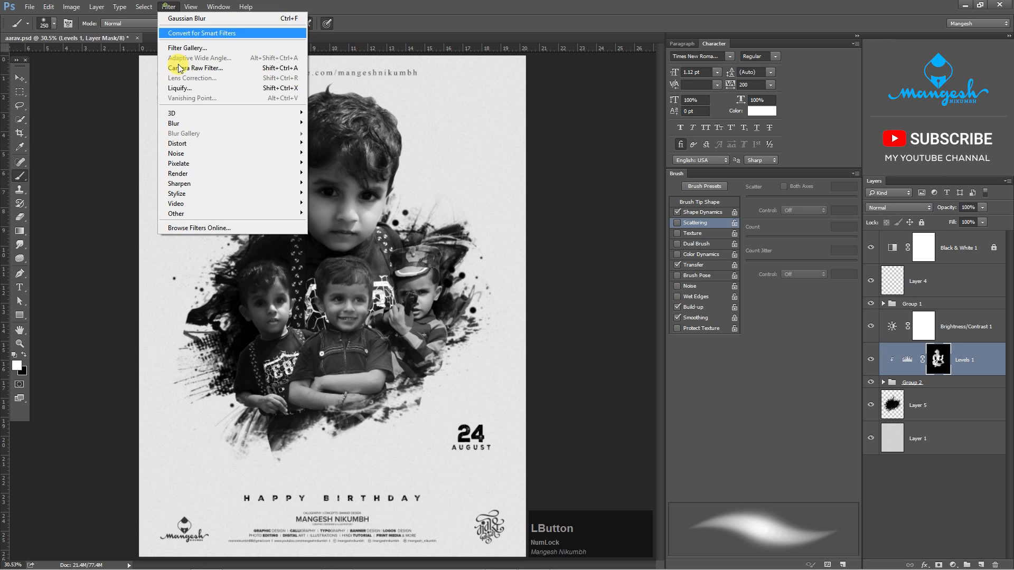
click(180, 122)
click(345, 167)
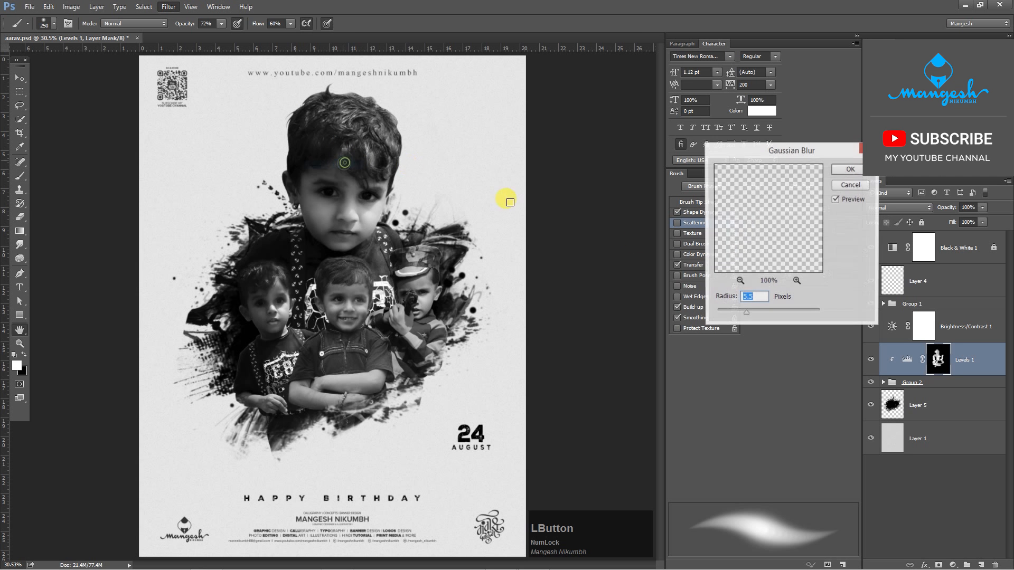
drag(745, 311, 740, 314)
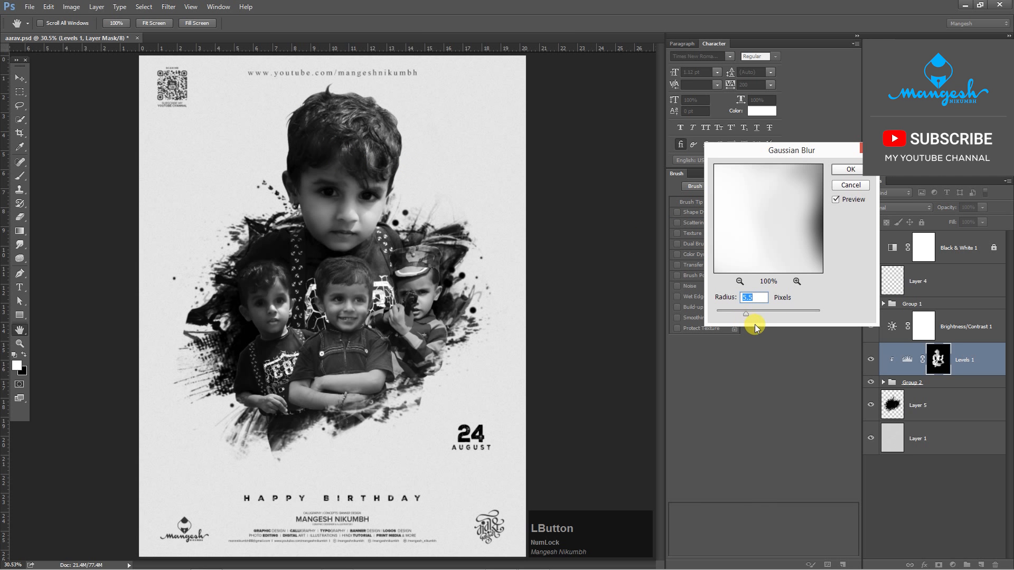
click(846, 171)
click(846, 171)
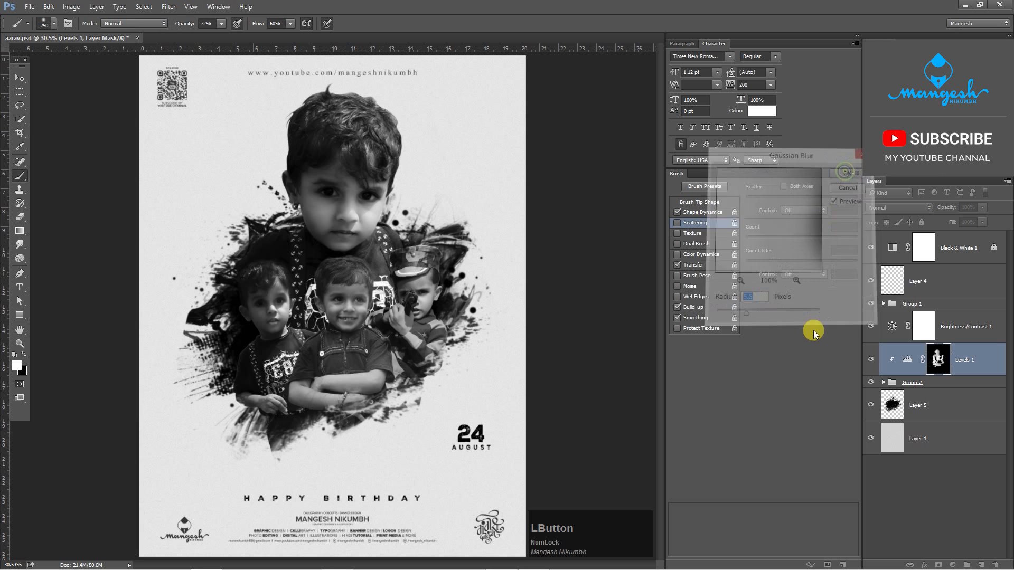
- Lower the Levels 1 opacity to 62% and toggle Levels 1 and Group 2 off and on to compare the shading
click(871, 360)
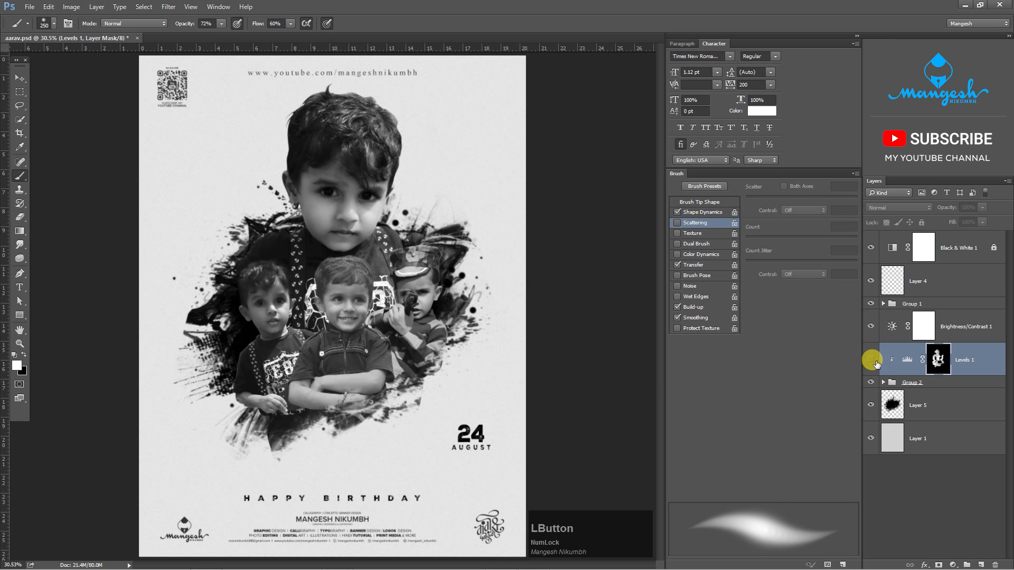
click(873, 366)
key(ctrl+plus)
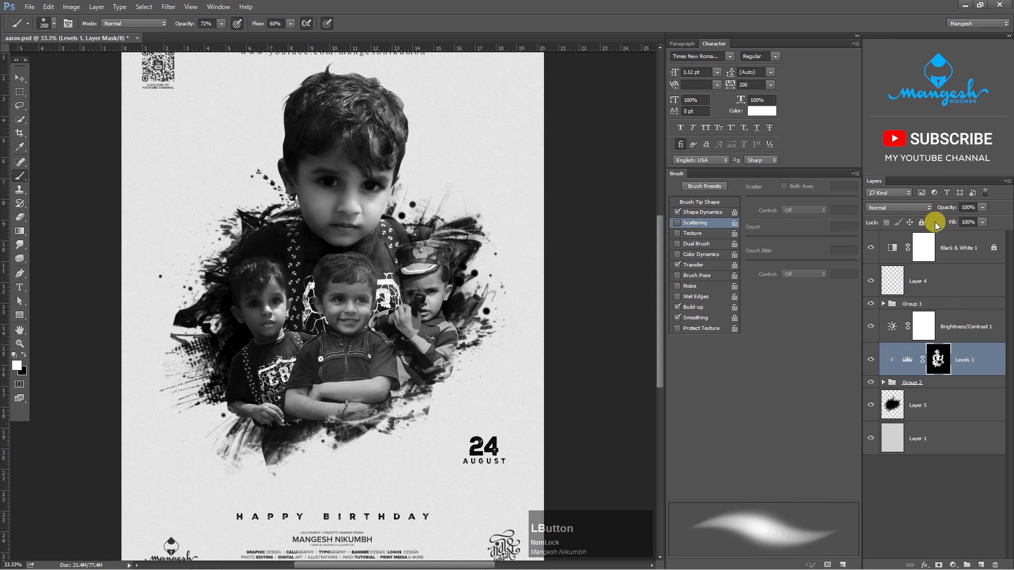
click(983, 207)
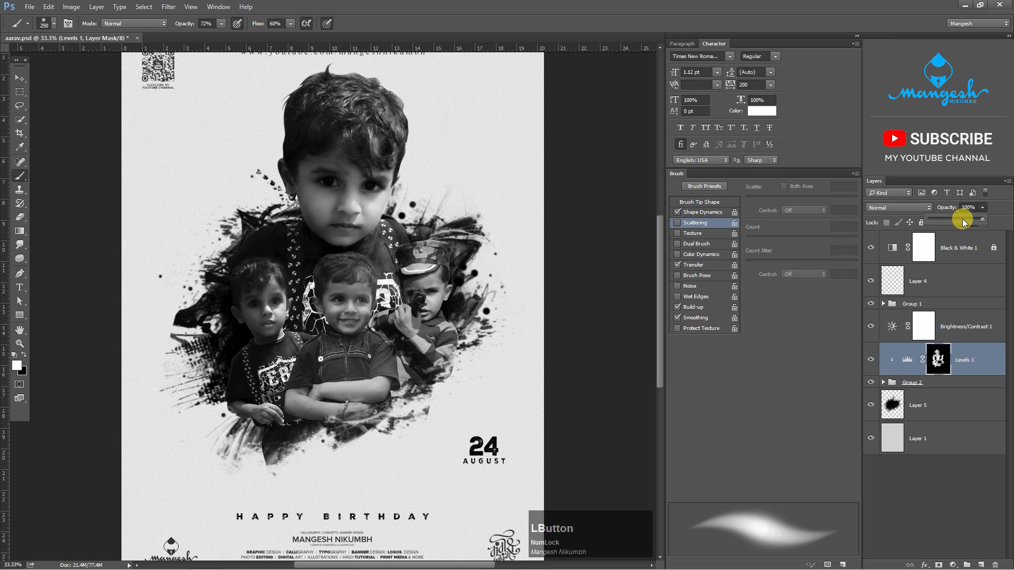
drag(962, 223, 956, 228)
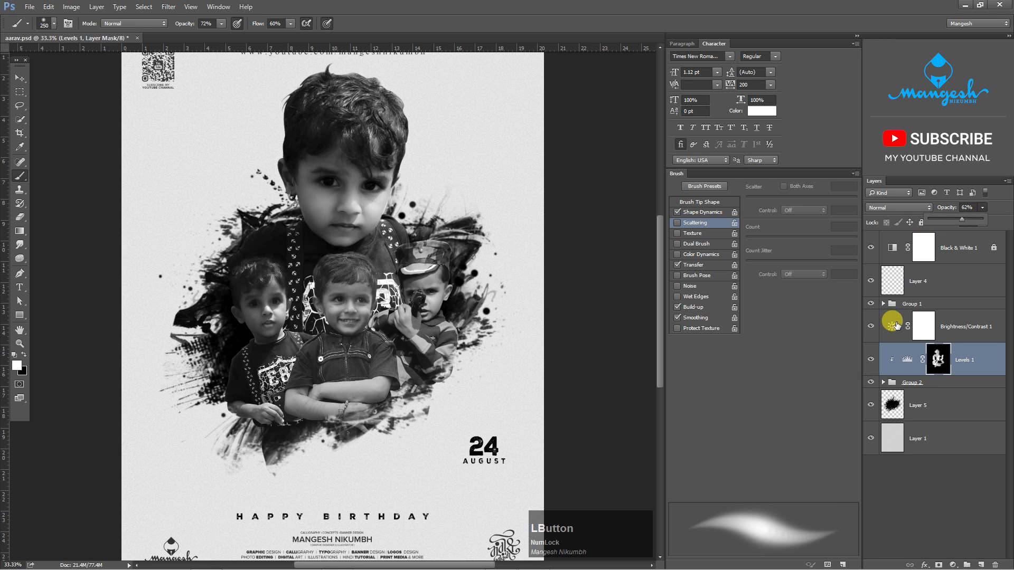
click(870, 361)
click(870, 360)
click(879, 384)
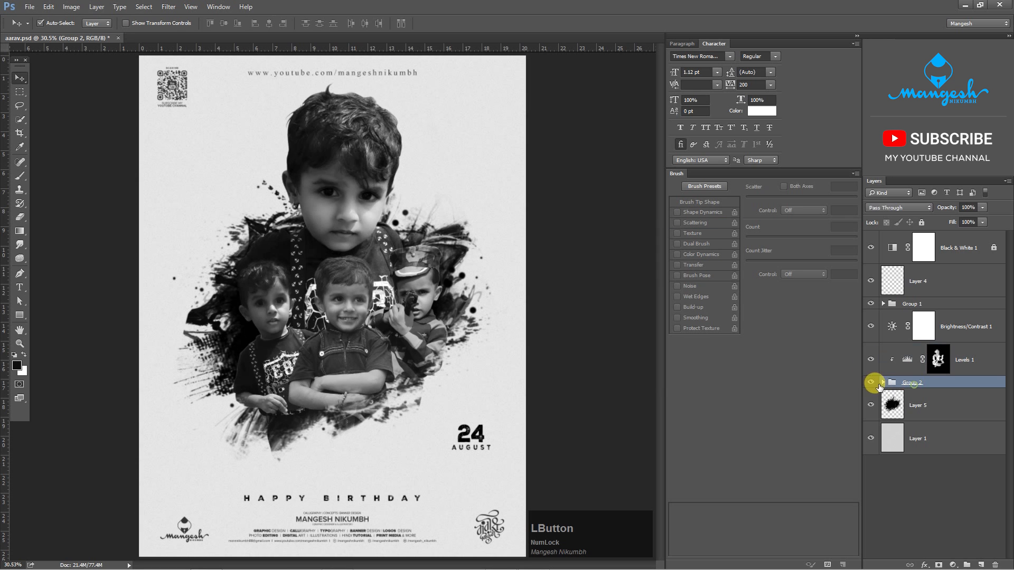
click(870, 384)
click(869, 384)
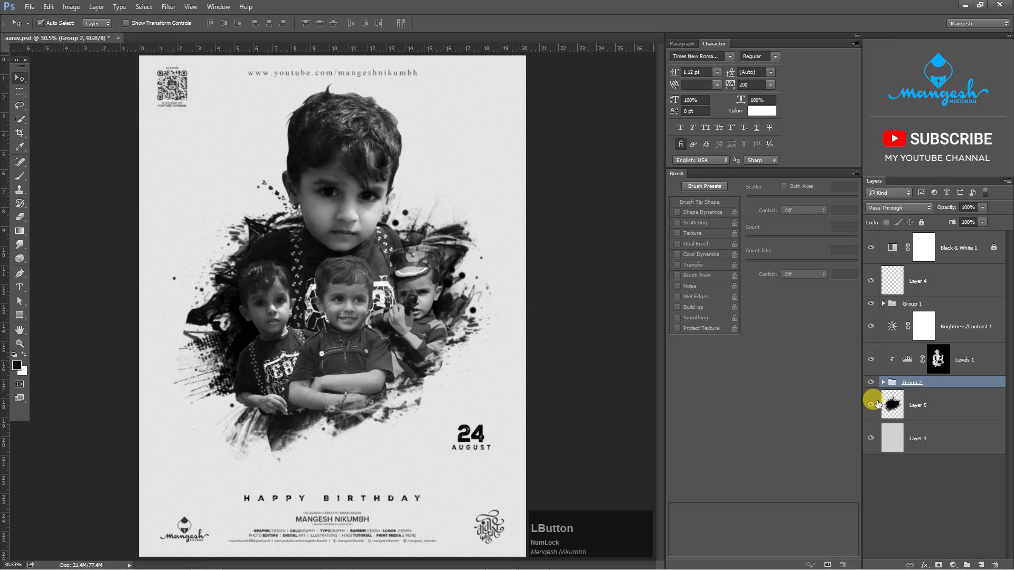
- Add a new layer above Layer 5 and choose the 3900 px grunge brush tip
click(918, 414)
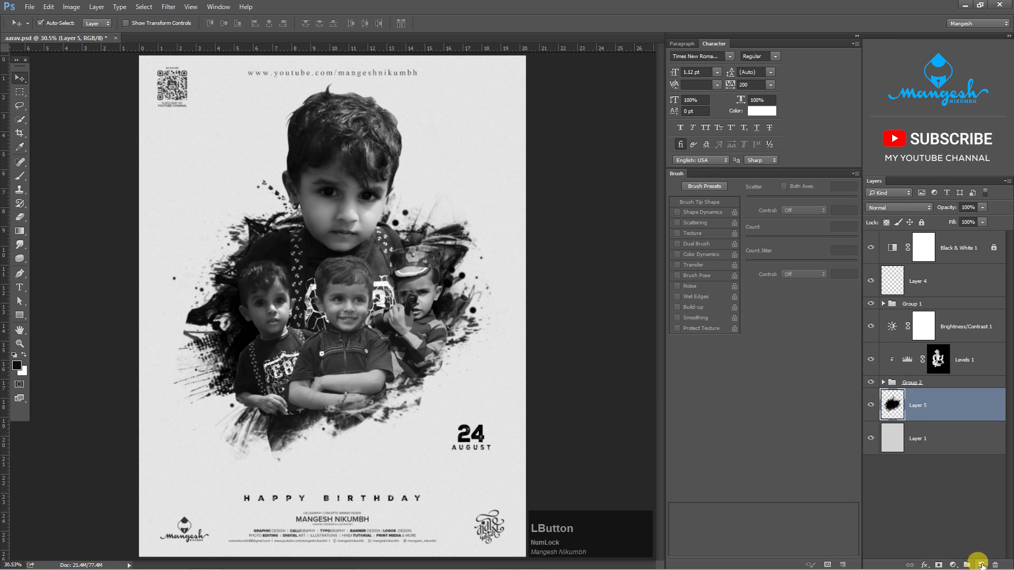
click(980, 564)
key(b)
right_click(296, 323)
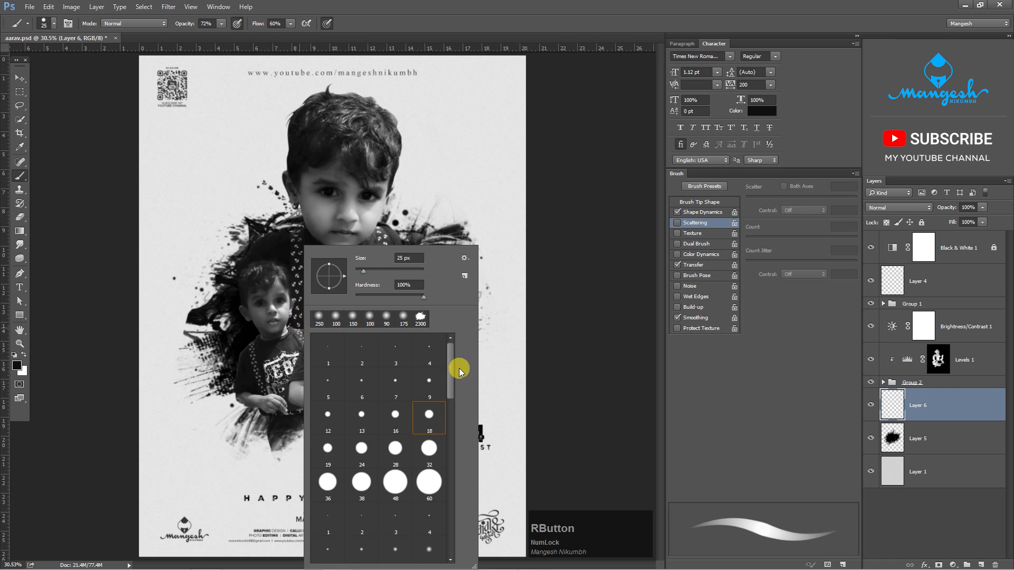
drag(450, 369, 449, 503)
click(323, 401)
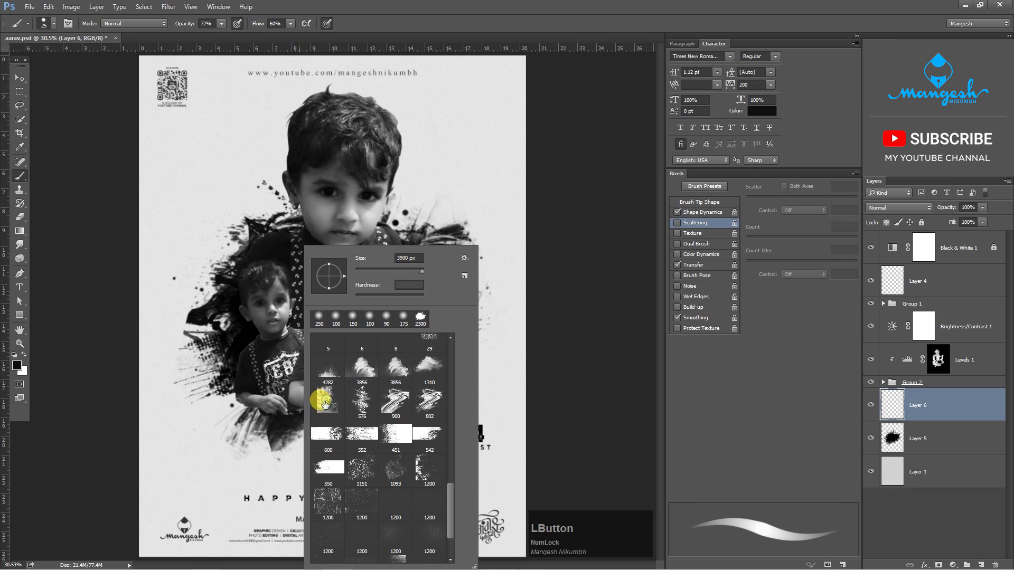
click(323, 401)
- Set the brush flow and opacity to 100% and turn off pressure control for size and opacity
key(ctrl+minus)
key(ctrl+minus)
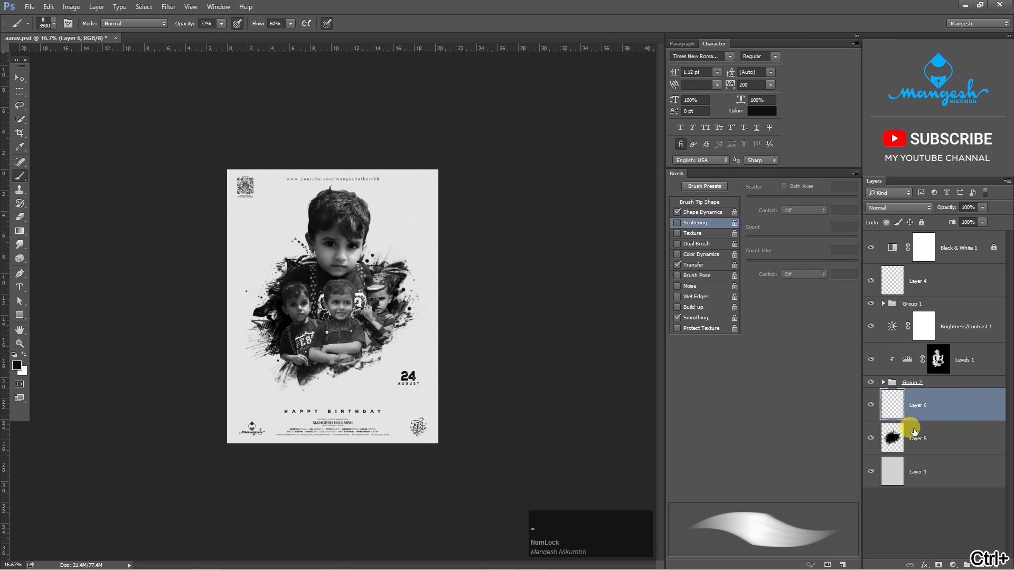
key(ctrl+z)
click(290, 23)
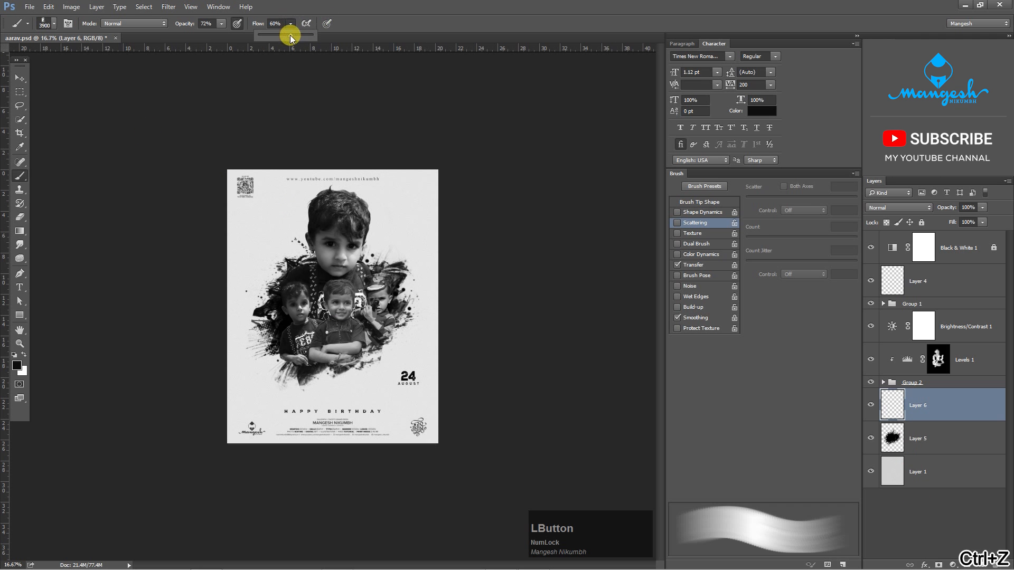
drag(290, 37, 348, 36)
click(236, 23)
click(221, 23)
drag(222, 36, 295, 41)
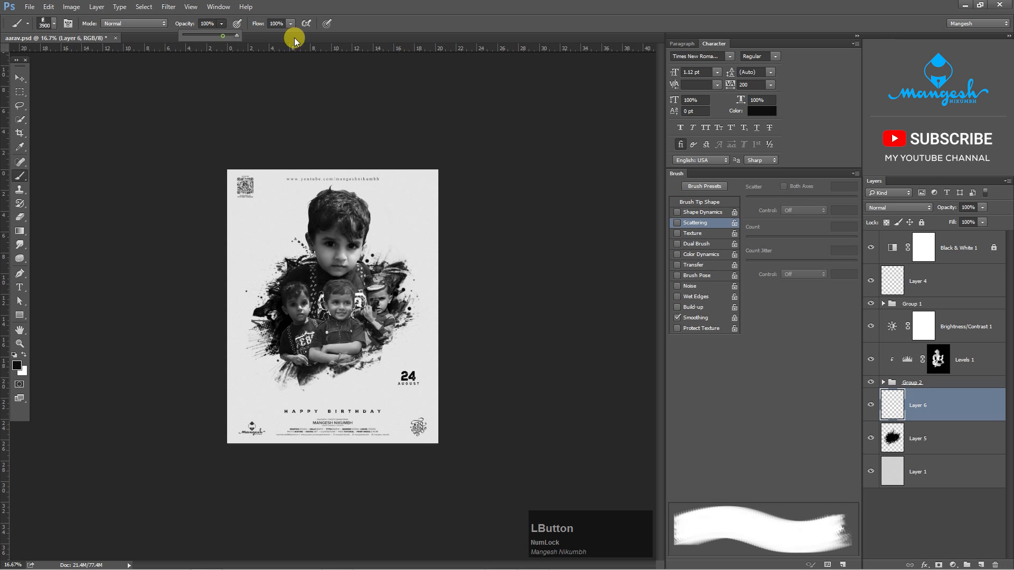
- Rotate the brush tip to -88° and stamp black grunge texture across the upper background on the new layer
click(708, 203)
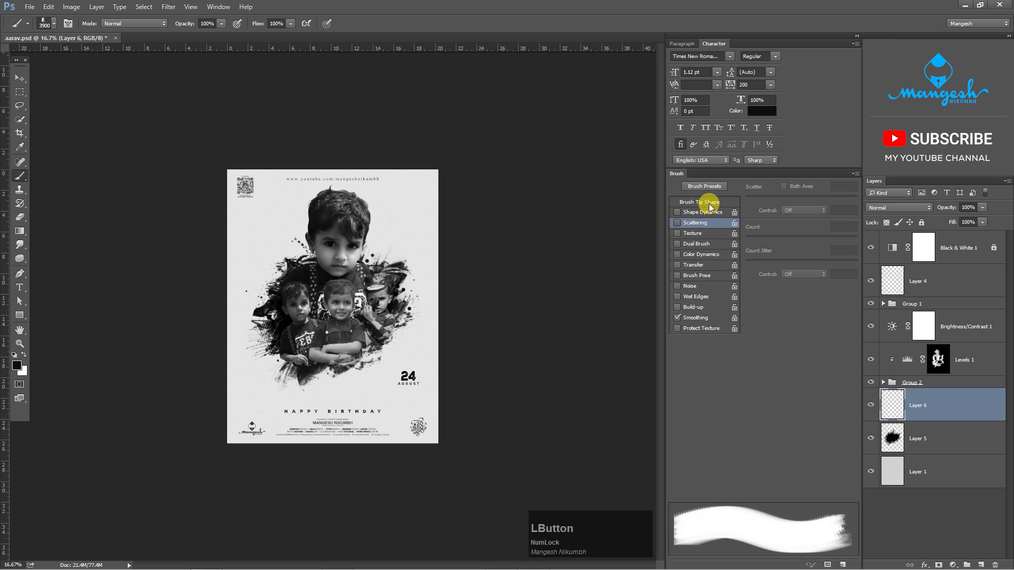
click(709, 205)
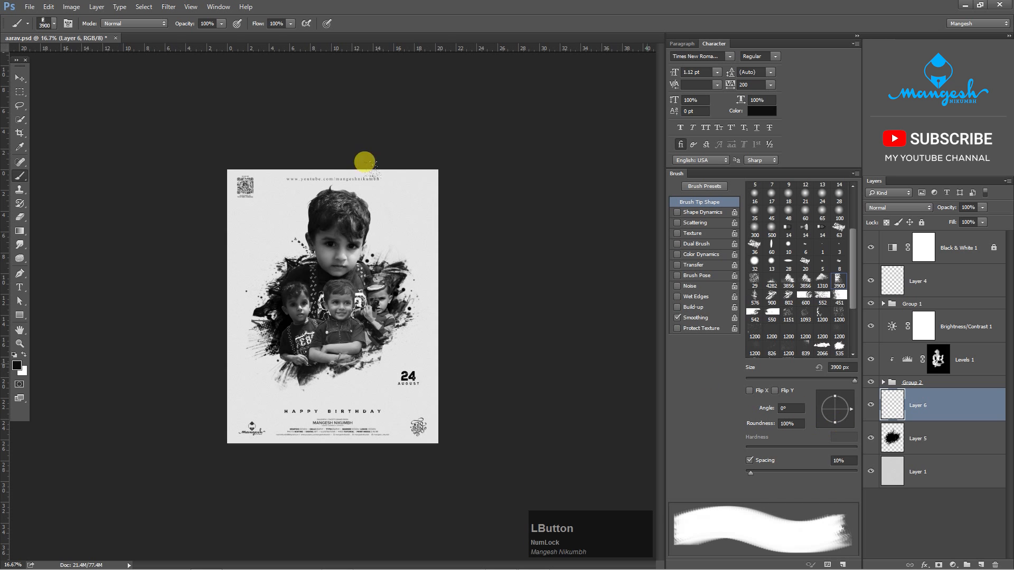
click(832, 431)
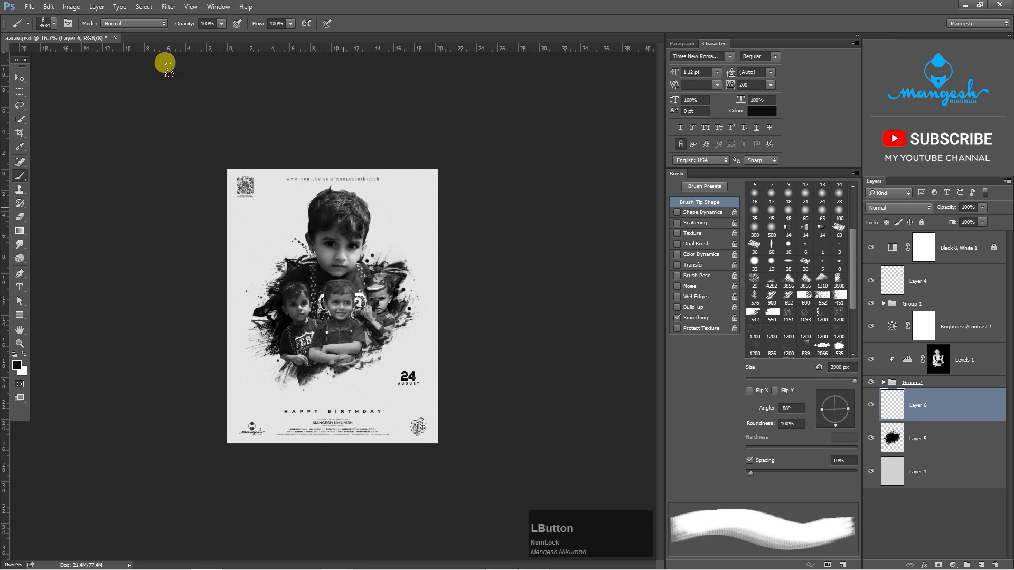
click(165, 61)
key(ctrl+equal)
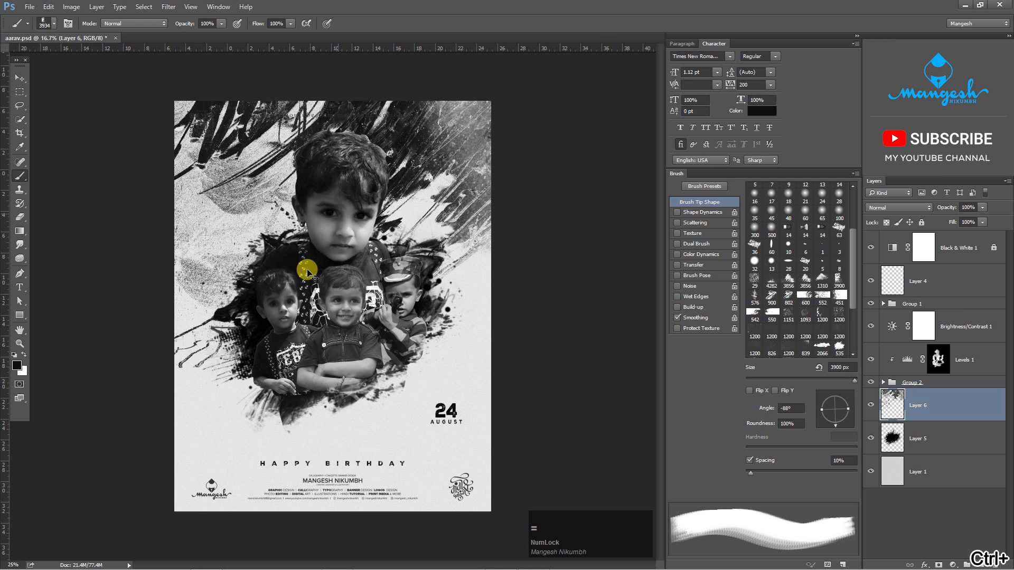
- Reduce the grunge texture layer's opacity to 19% and toggle its visibility to compare the banner with and without it
key(v)
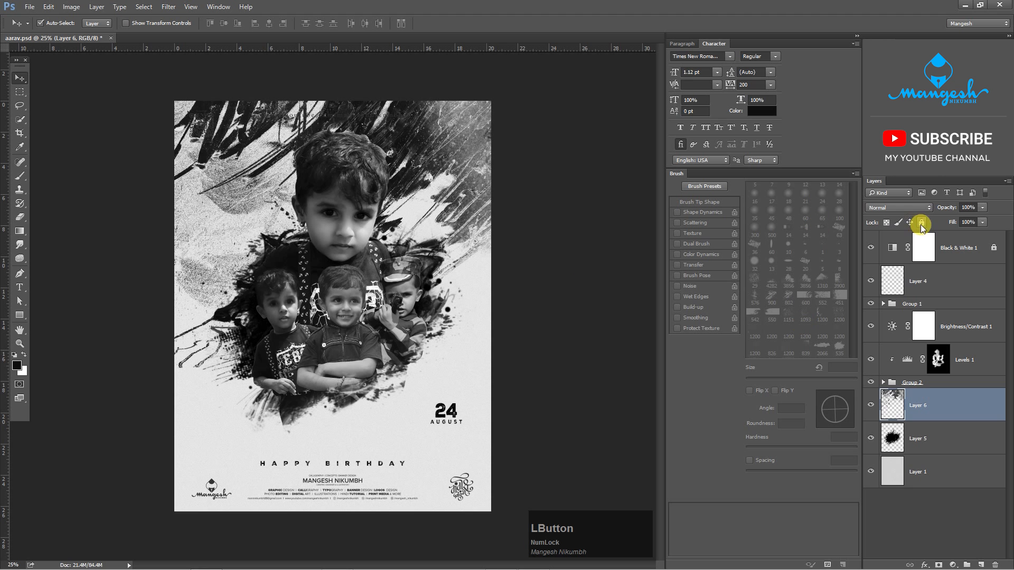
click(983, 208)
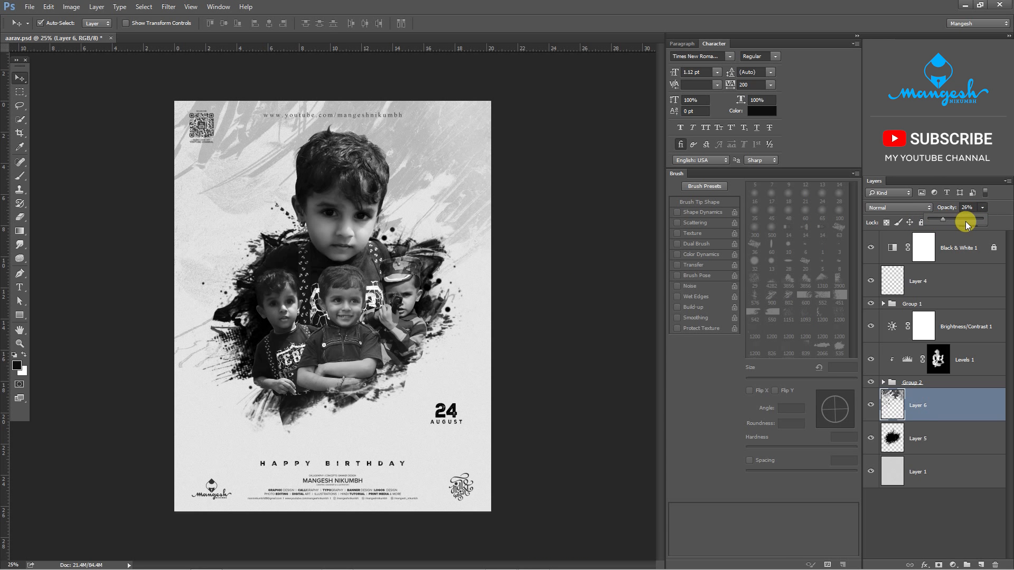
drag(944, 221, 941, 222)
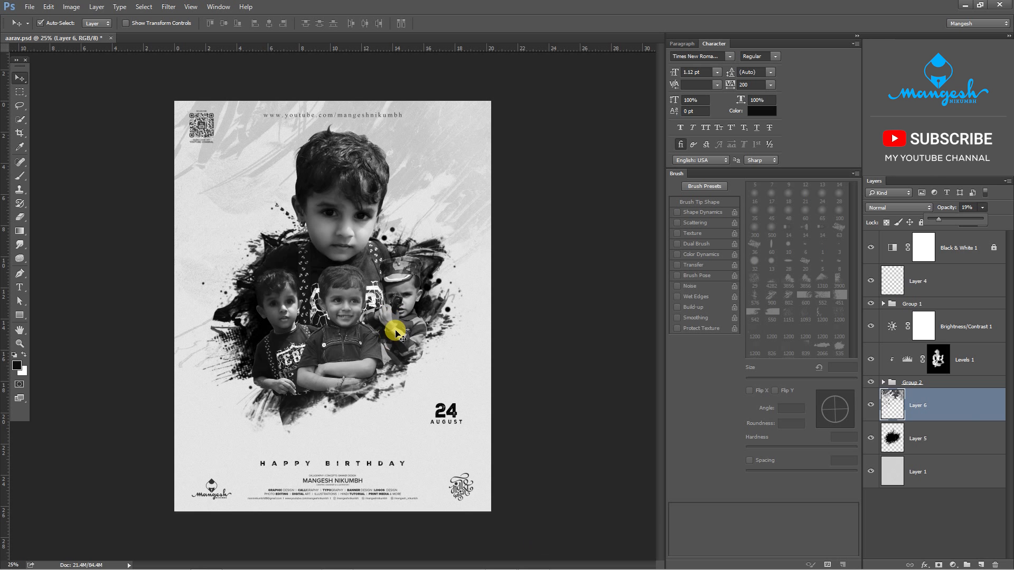
key(ctrl+0)
click(545, 318)
key(ctrl+0)
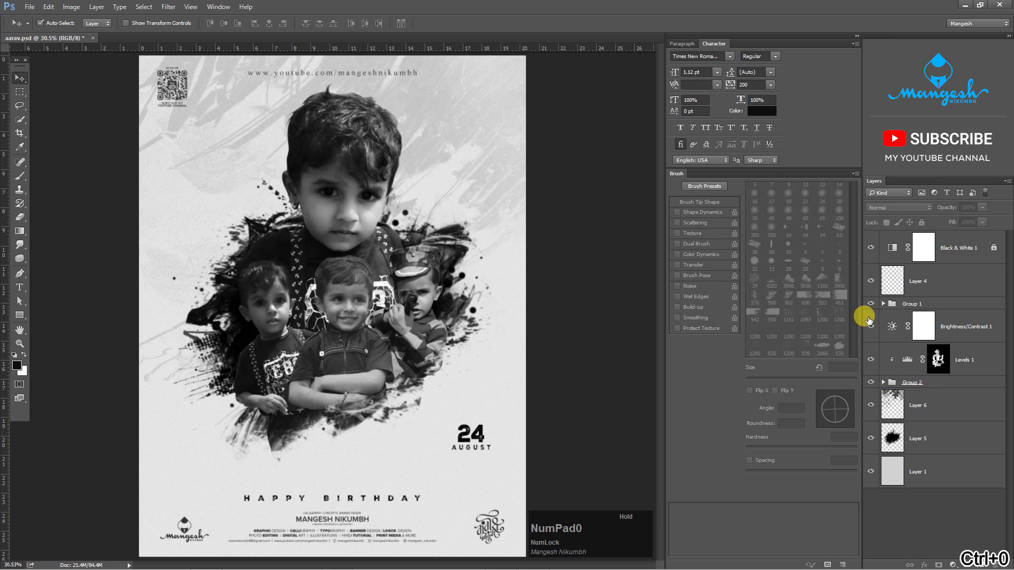
click(925, 399)
click(870, 404)
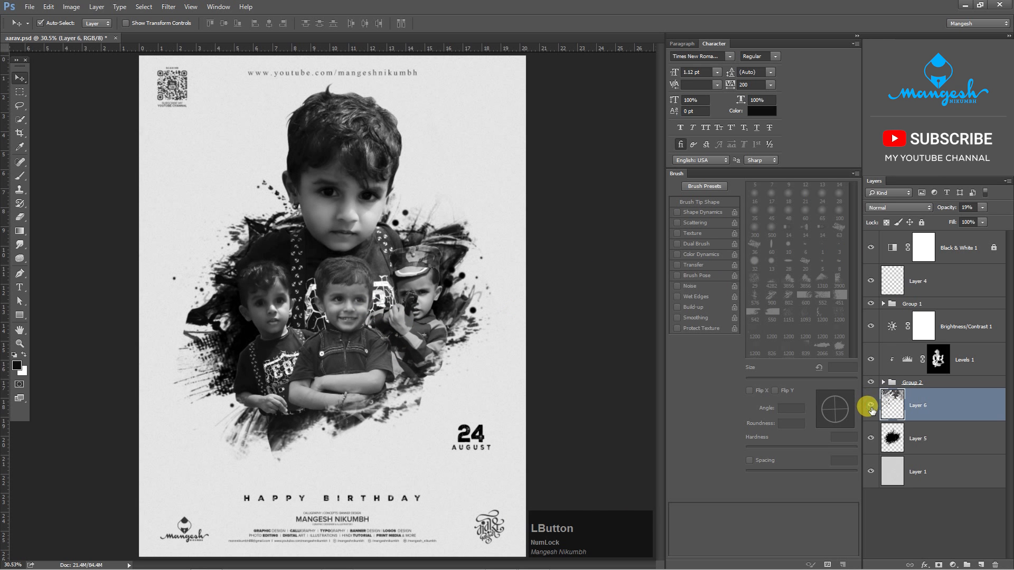
click(869, 406)
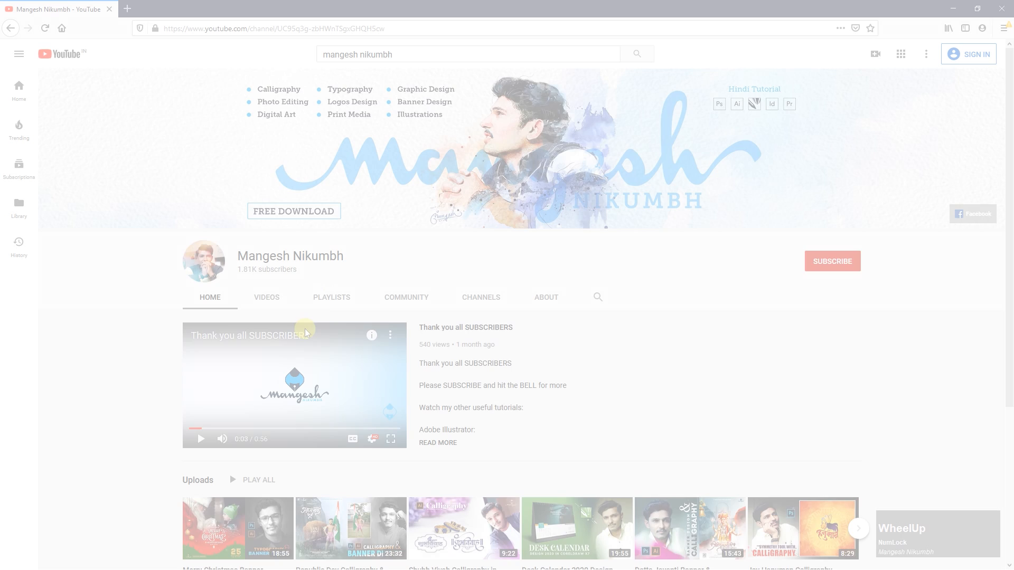
- Switch to the browser and look through the uploaded videos on the YouTube channel
scroll(346, 301, down, 5)
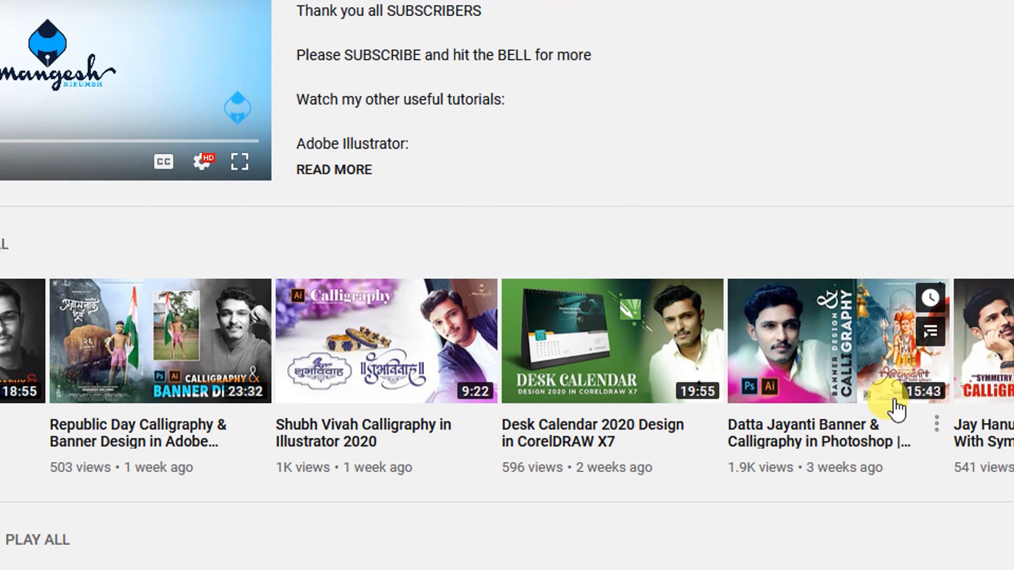
key(F9)
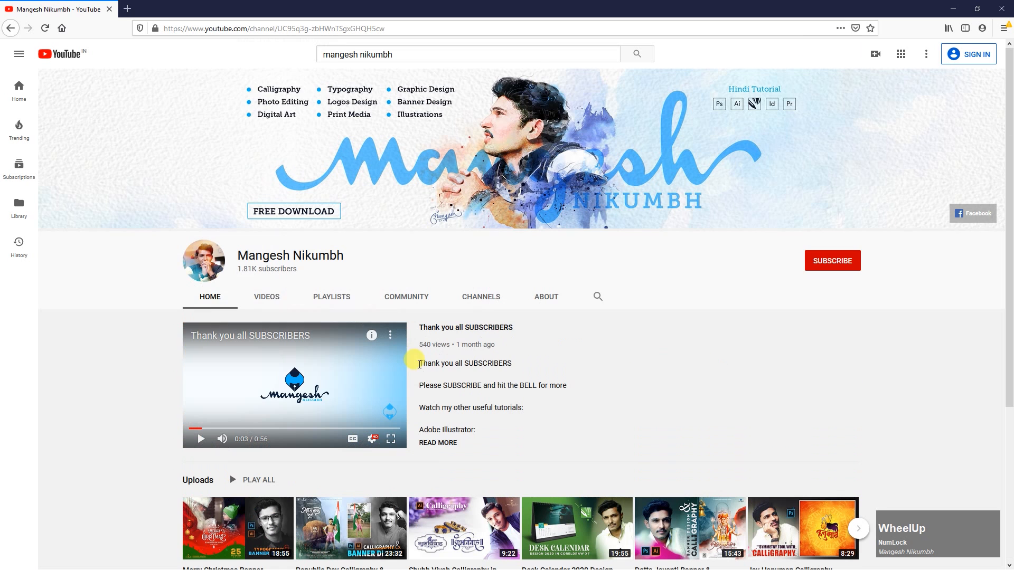
scroll(423, 364, up, 4)
click(268, 294)
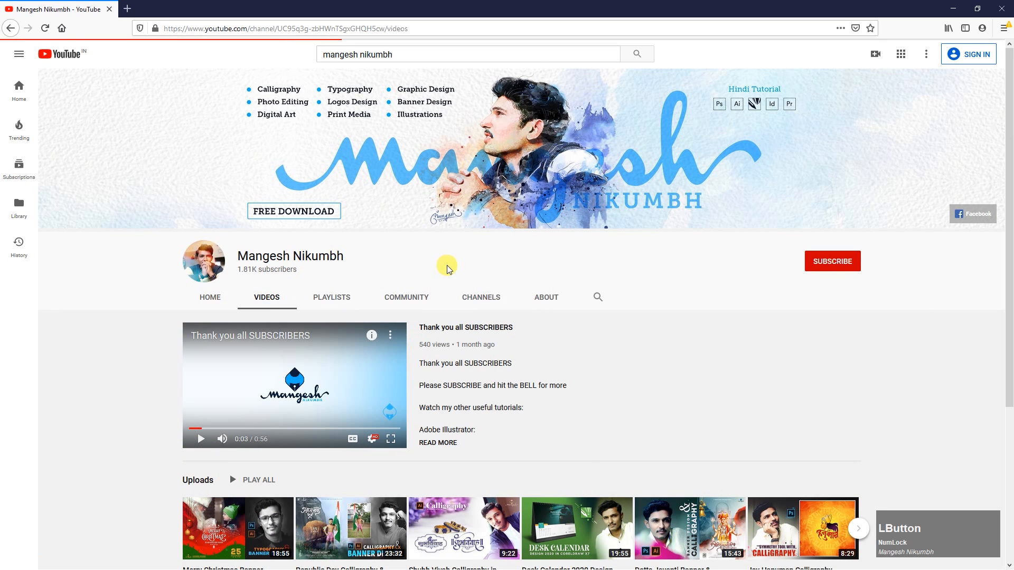
scroll(326, 307, down, 2)
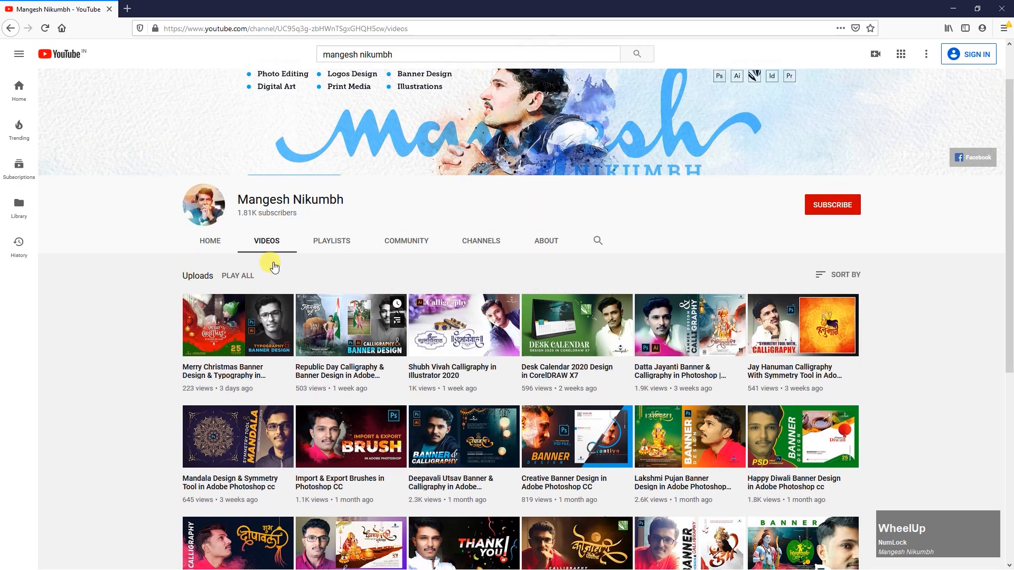
scroll(325, 307, down, 5)
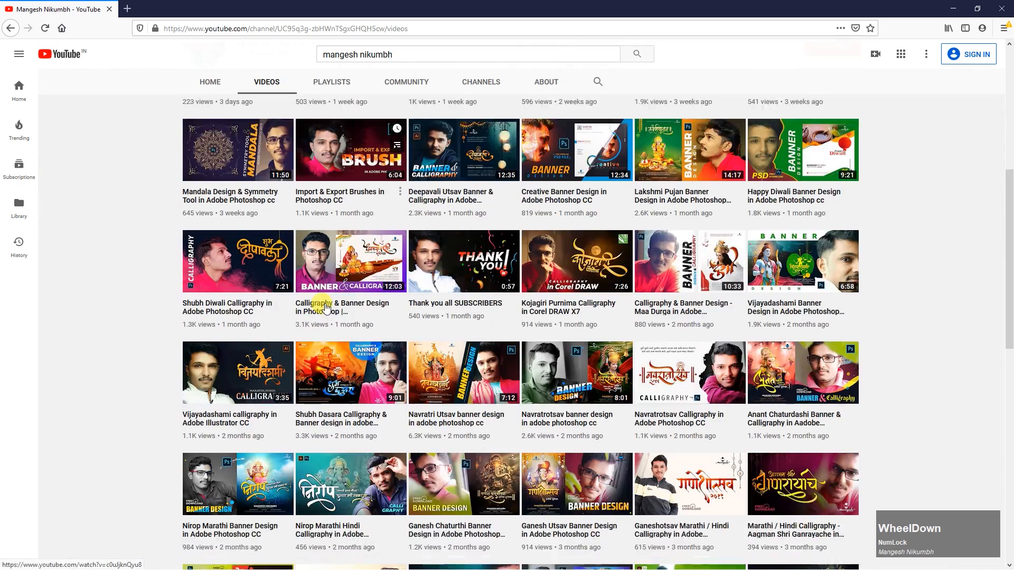
scroll(326, 307, down, 10)
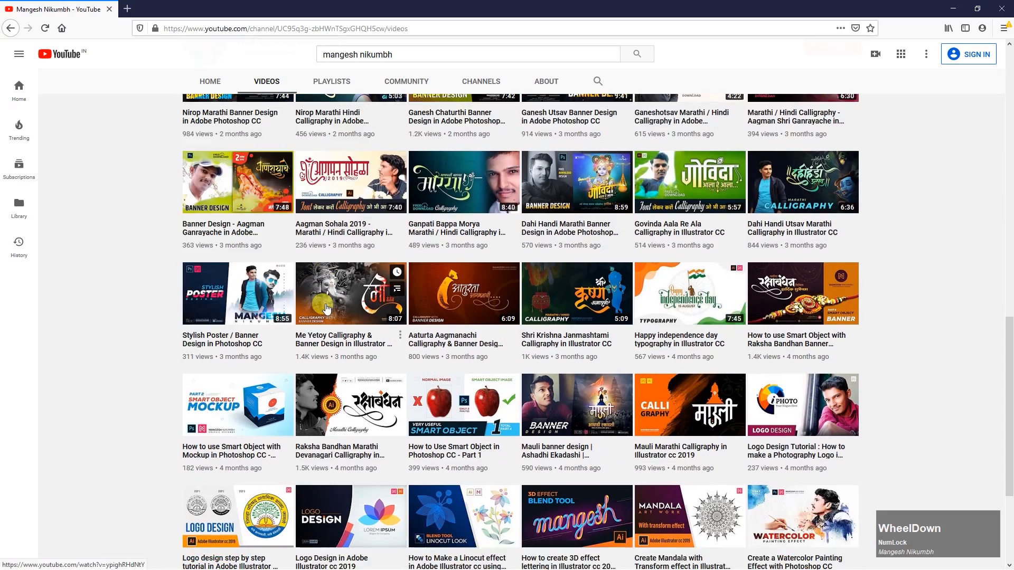
scroll(326, 307, down, 2)
scroll(338, 296, up, 17)
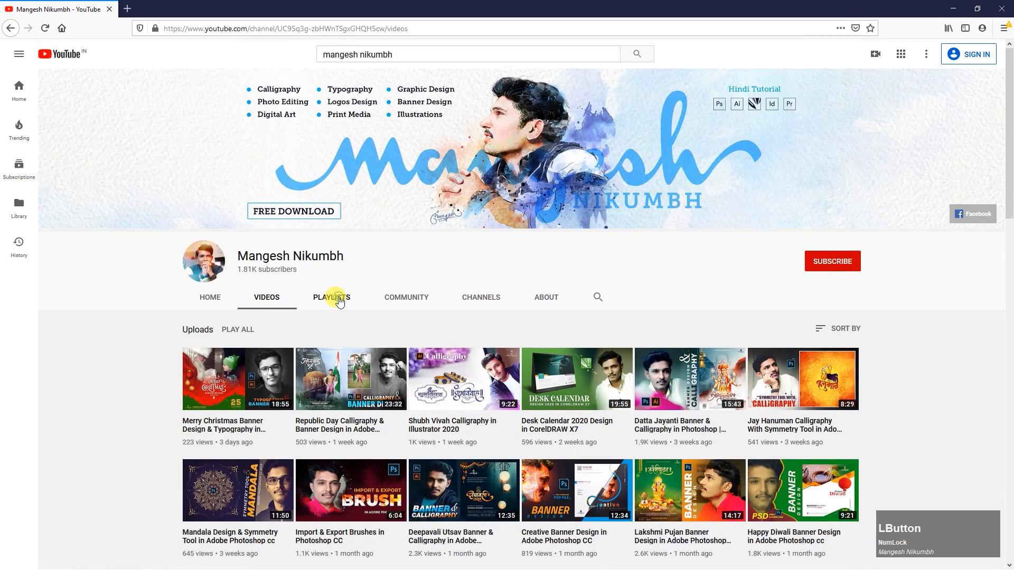
- View the channel's created playlists
click(339, 301)
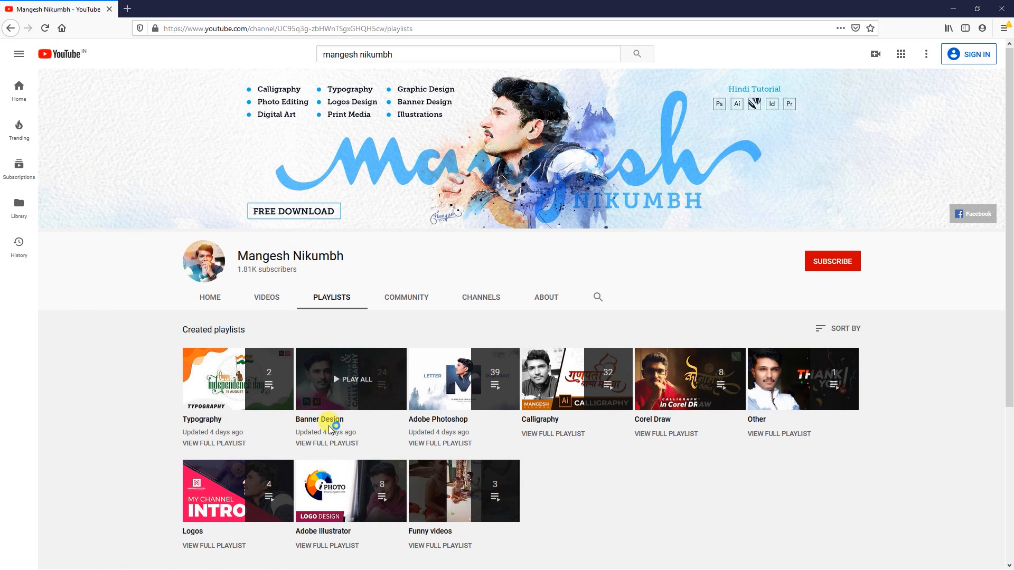
key(F9)
key(F9)
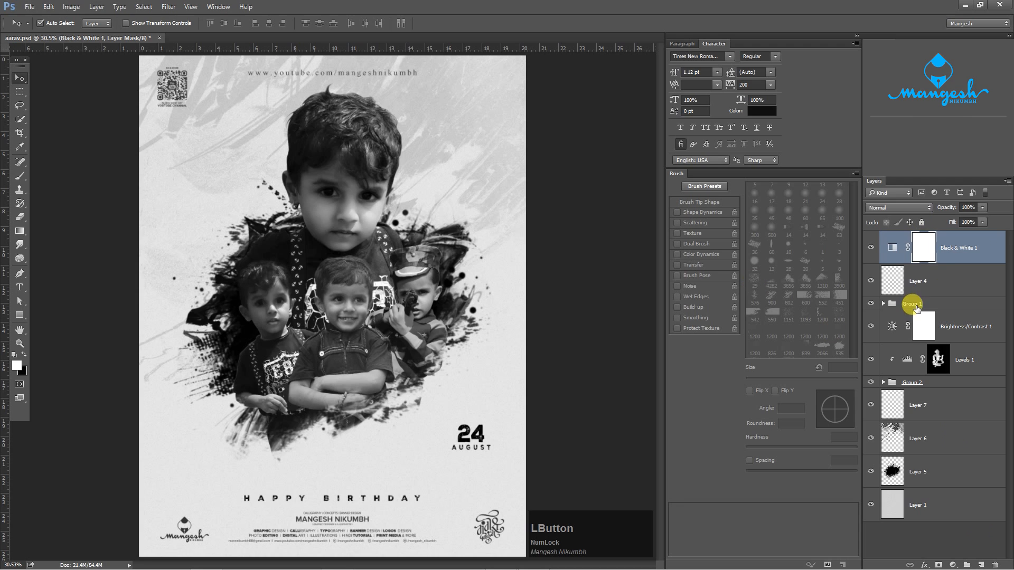
- Lock the Black & White adjustment layer, add a new layer above it and prepare the Brush tool with a black foreground
click(924, 225)
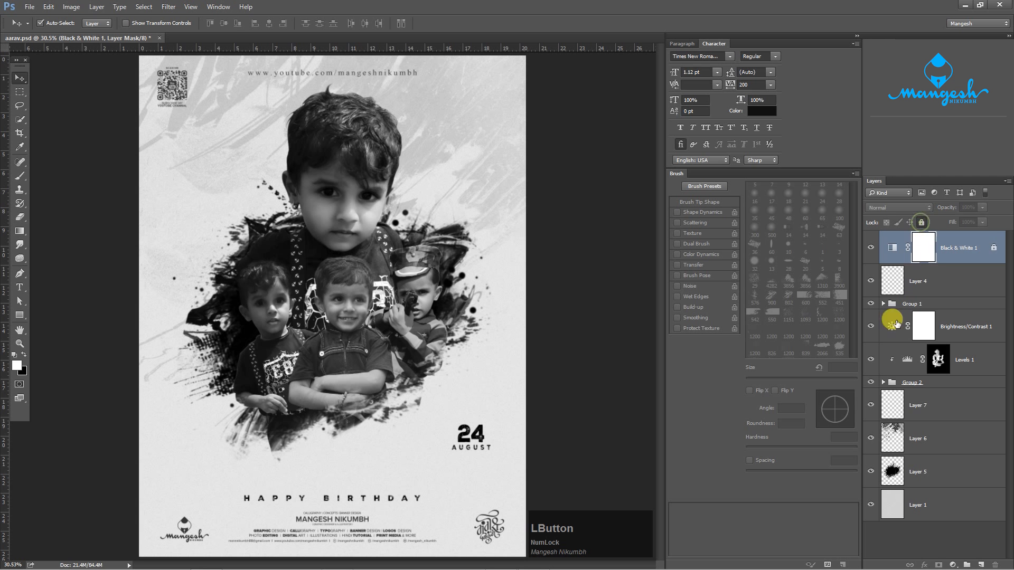
click(978, 564)
key(b)
key(x)
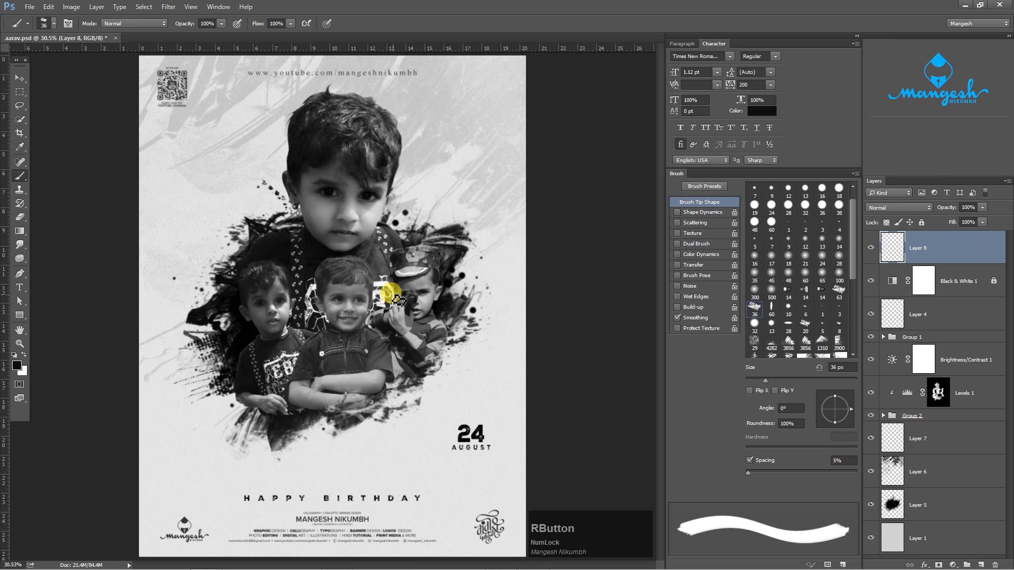
- Choose the rough 36 px brush tip and turn off its Dual Brush and Smoothing options
right_click(398, 288)
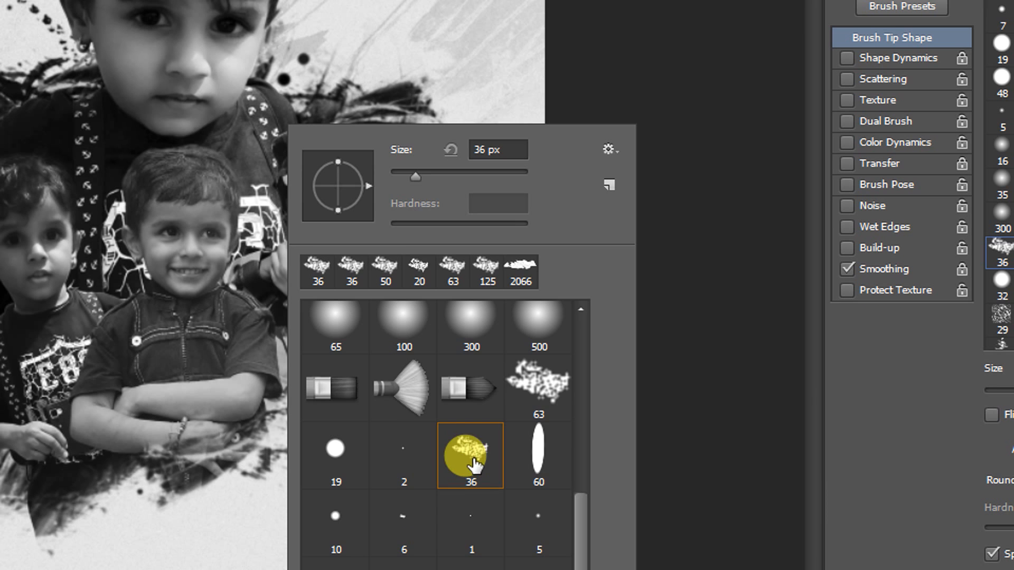
double_click(471, 465)
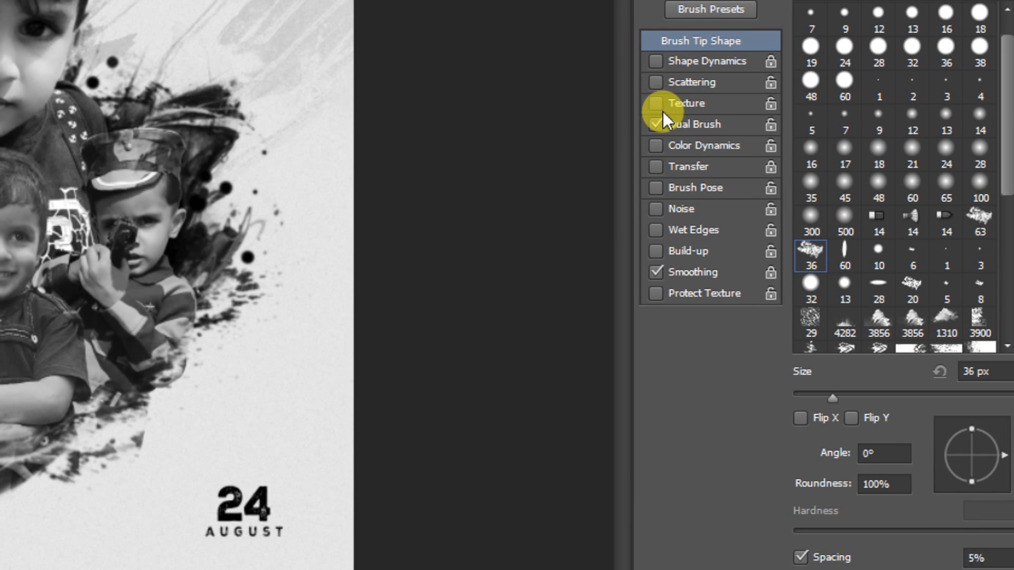
click(660, 124)
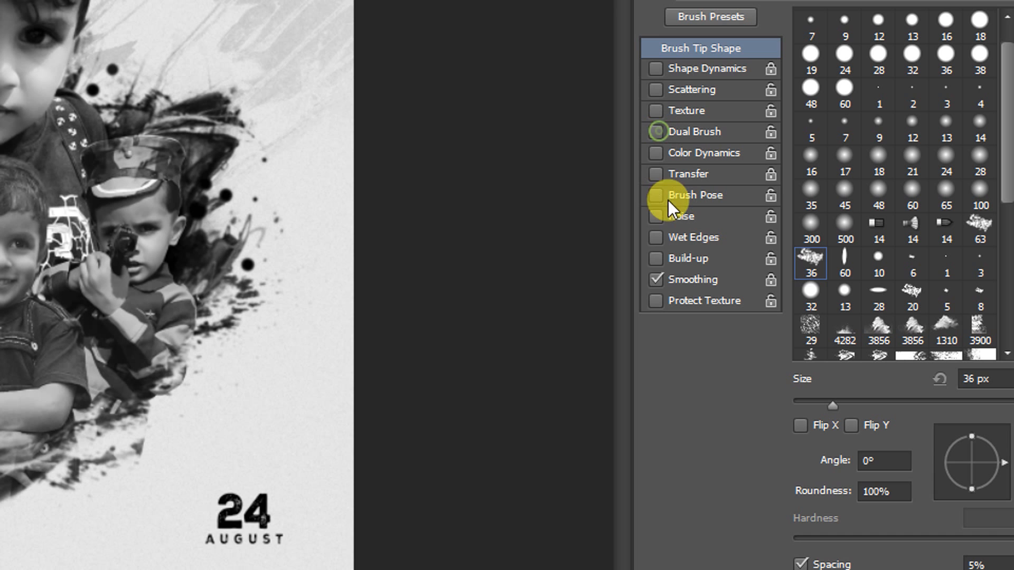
click(657, 279)
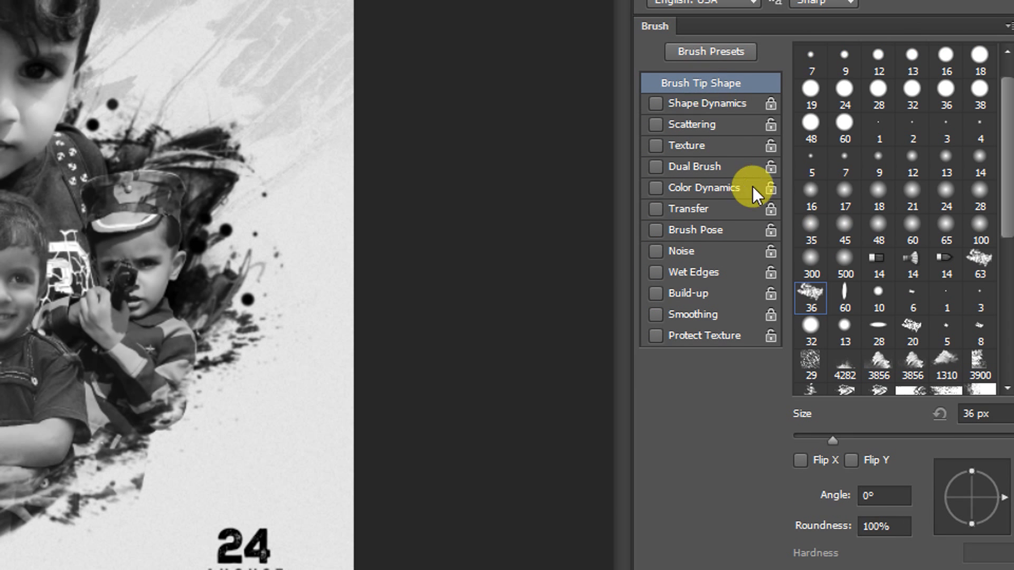
- Enable Shape Dynamics for the brush and set both the Size Jitter and Angle Jitter controls to Pen Pressure
click(704, 103)
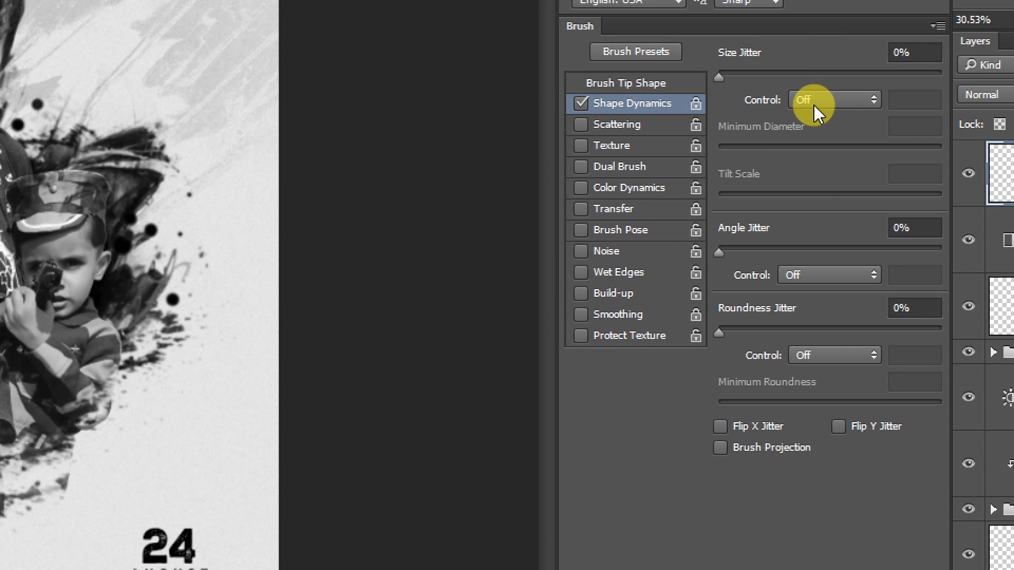
click(821, 101)
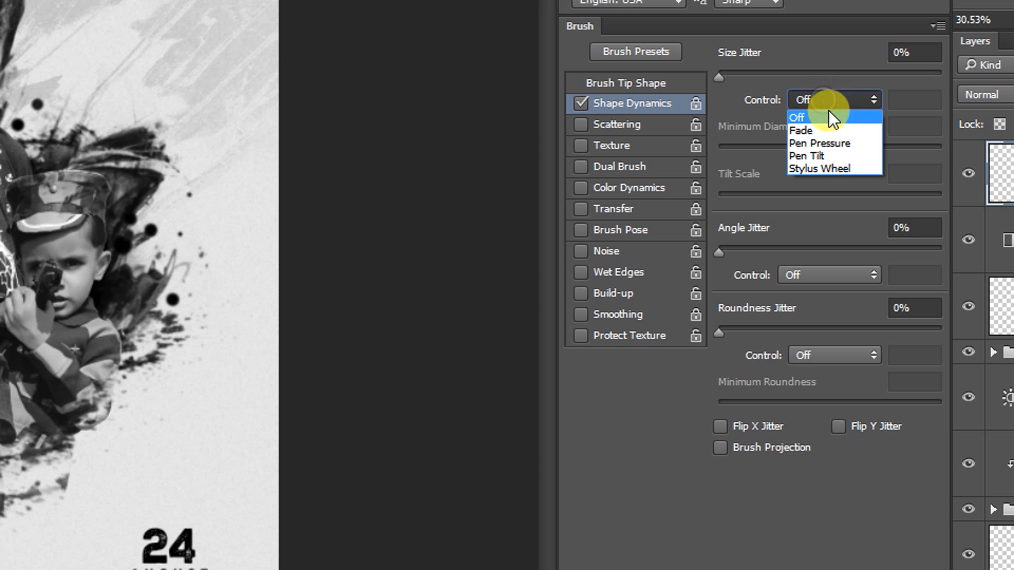
click(828, 144)
click(824, 276)
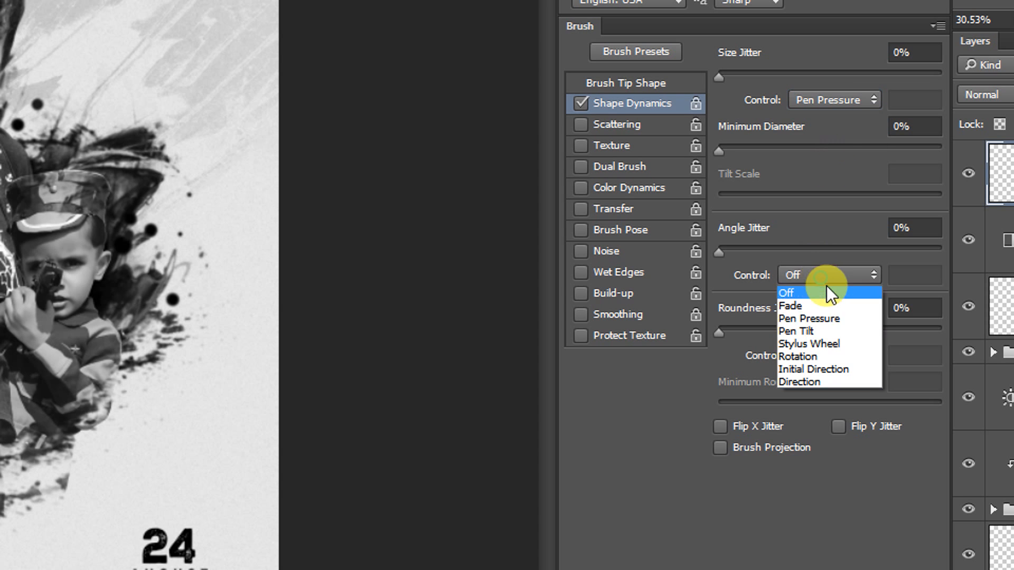
click(819, 318)
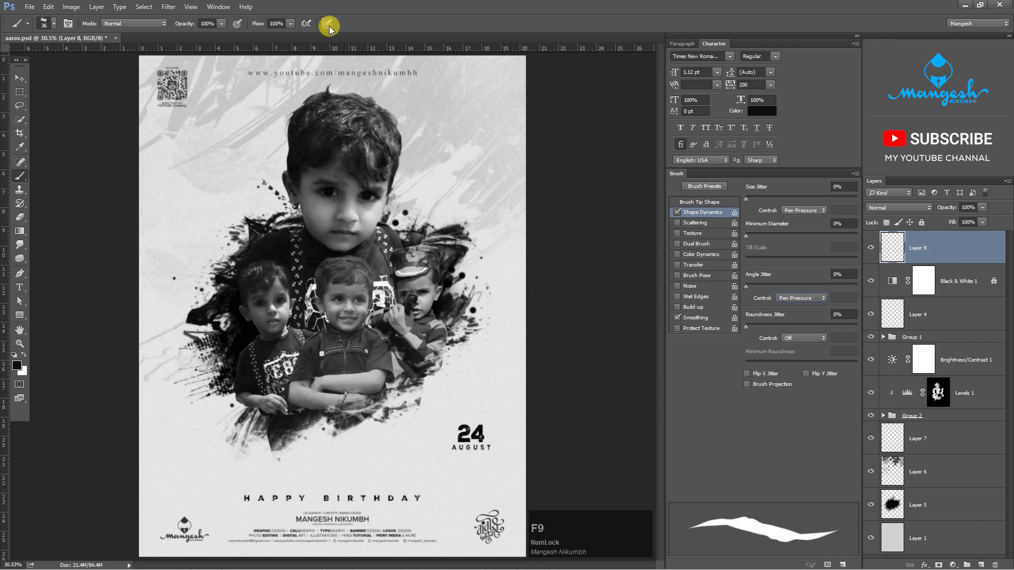
- Turn on pen pressure for brush size, test and undo a stroke below the children, and enlarge the brush to 90 px
click(328, 25)
drag(323, 476, 317, 477)
key(ctrl+z)
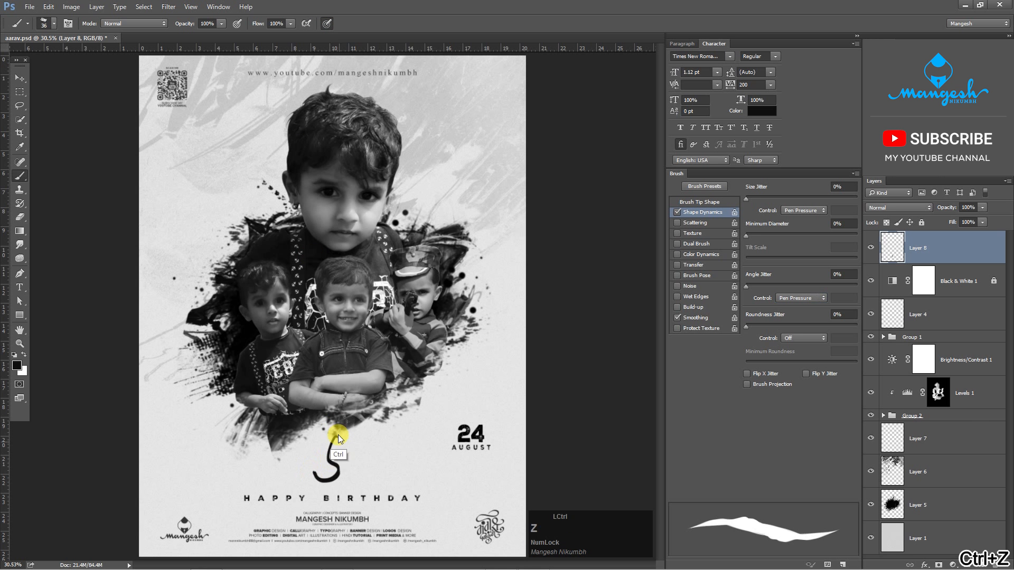
key(ctrl+plus)
mouse_move(403, 425)
mouse_down()
mouse_move(462, 300)
mouse_move(458, 286)
mouse_move(433, 305)
mouse_up()
key(ctrl+plus)
key(])
key(])
key(])
key(])
key(])
key(])
key(])
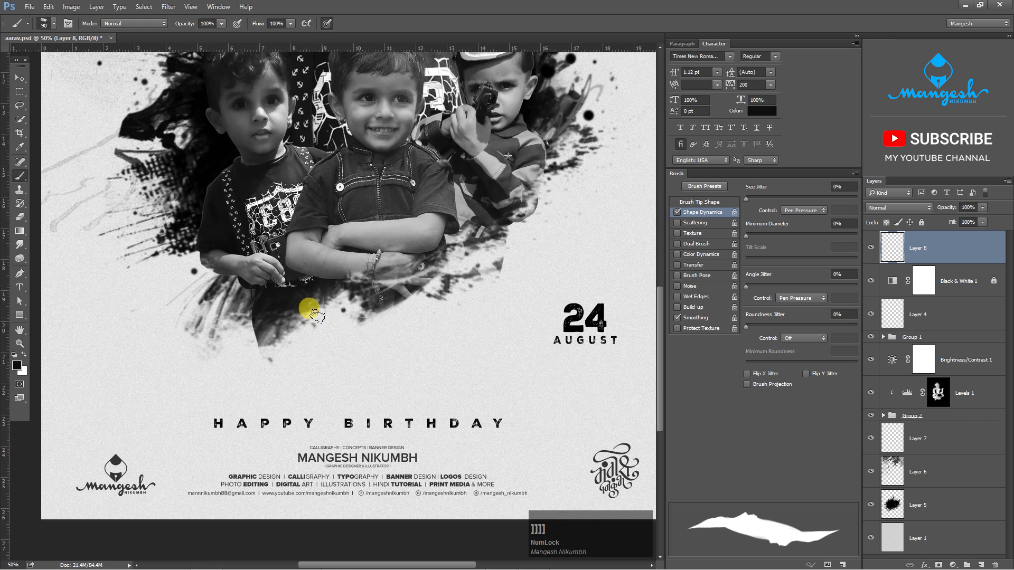
- Try painting a hooked black lettering stroke between the children and the birthday greeting
drag(306, 305, 285, 357)
key(ctrl+z)
mouse_move(306, 302)
mouse_down()
mouse_move(298, 330)
mouse_move(244, 344)
mouse_move(301, 298)
mouse_move(281, 355)
mouse_move(234, 373)
mouse_up()
key(ctrl+z)
- Set the foreground colour to coral red ff4a4a and clear the black strokes from Layer 8
click(17, 366)
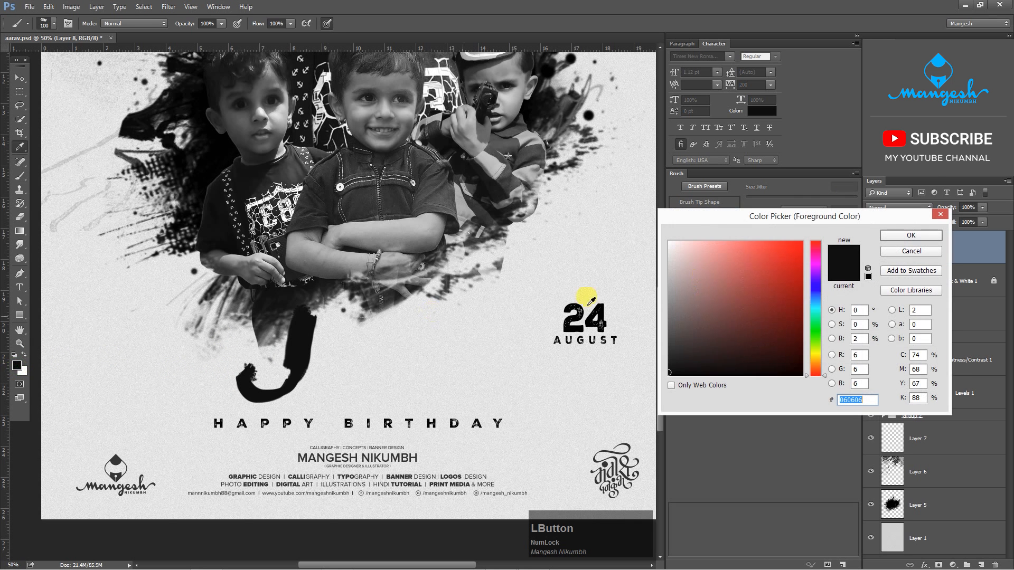
click(789, 251)
key(Return)
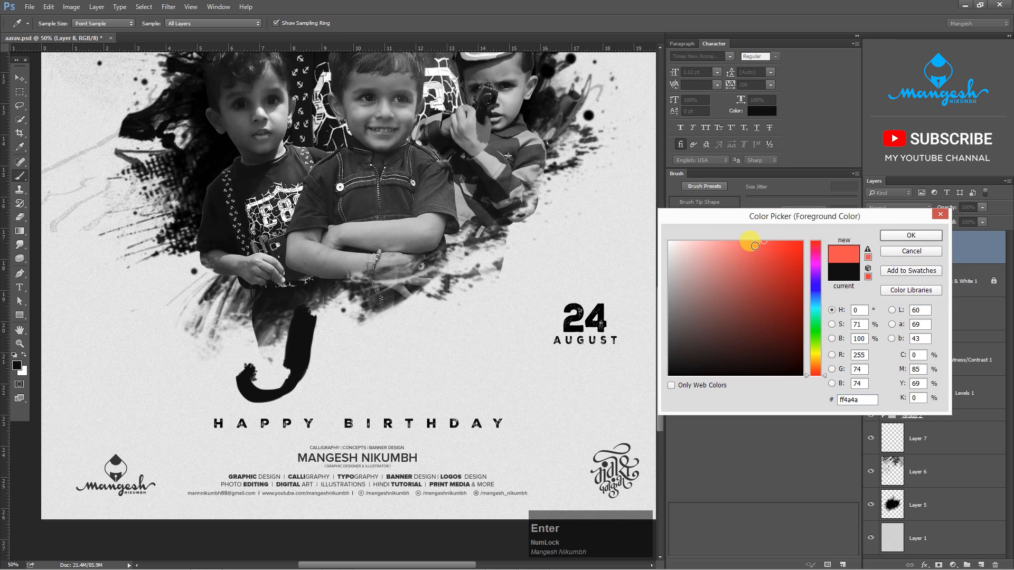
key(ctrl+a)
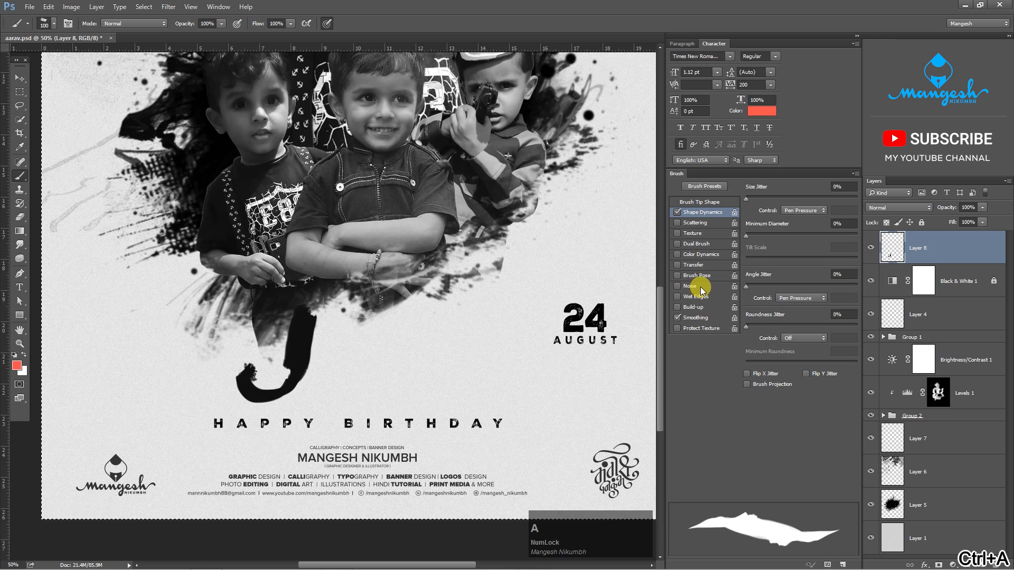
key(Delete)
key(ctrl+d)
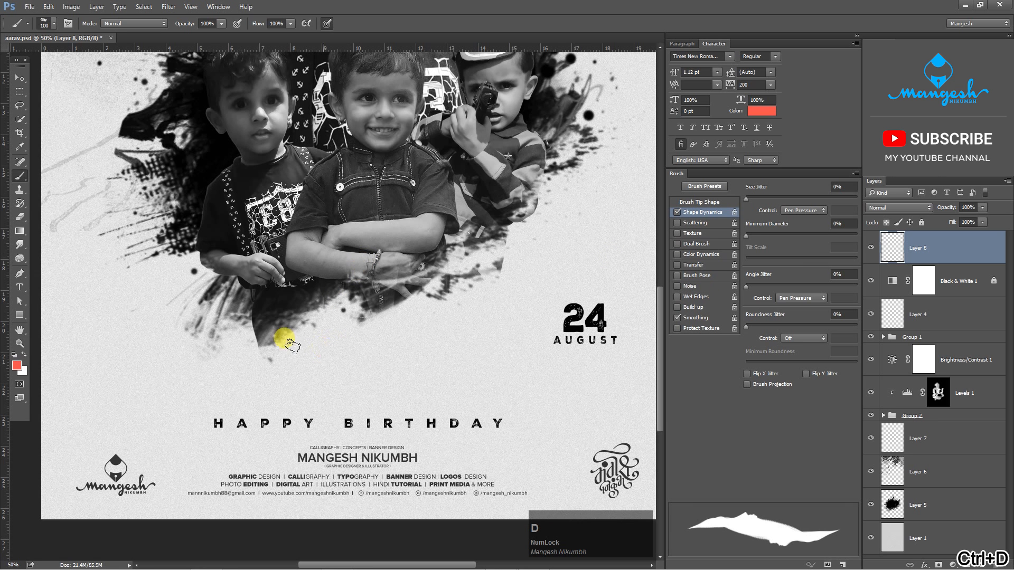
- Paint a large coral capital A with a curled left foot above the birthday greeting, as the name's first letter
drag(289, 298, 292, 381)
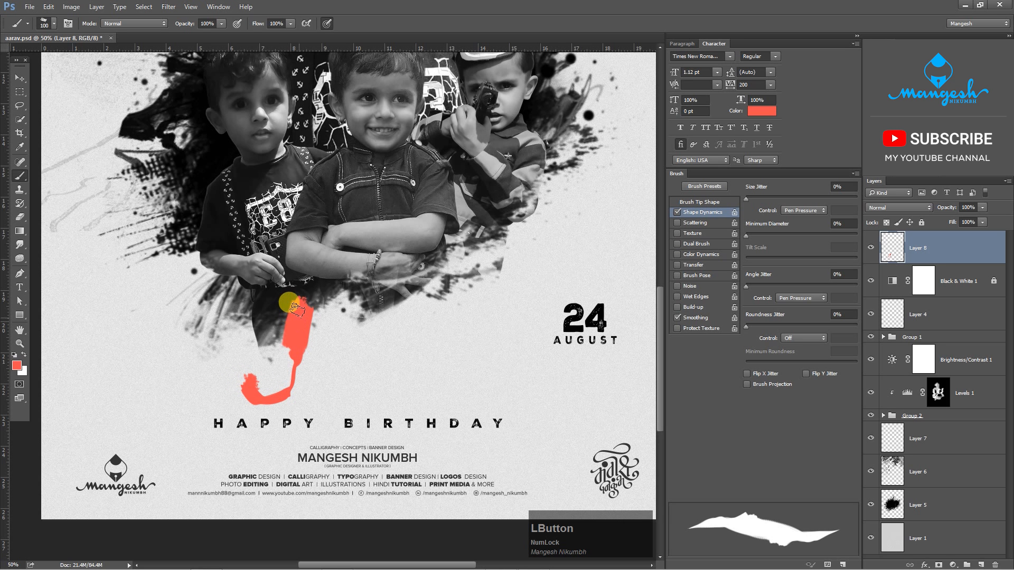
mouse_move(316, 295)
mouse_down()
mouse_move(316, 390)
mouse_move(320, 302)
mouse_up()
drag(309, 348, 282, 372)
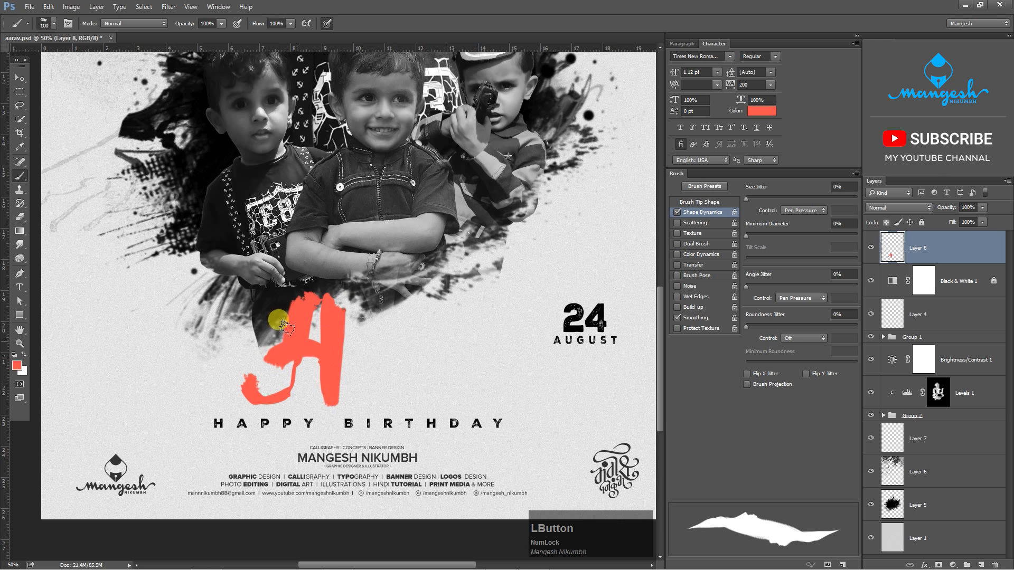
drag(287, 328, 274, 389)
key(ctrl+z)
mouse_move(298, 324)
mouse_down()
mouse_move(264, 391)
mouse_move(247, 372)
mouse_up()
- Paint the next three lowercase letters of the child's name in coral, rising slightly after the capital A
mouse_move(297, 303)
mouse_down()
mouse_move(328, 288)
mouse_move(321, 323)
mouse_move(338, 326)
mouse_move(339, 337)
mouse_move(319, 295)
mouse_move(290, 296)
mouse_move(310, 281)
mouse_move(317, 339)
mouse_move(353, 341)
mouse_move(362, 327)
mouse_move(350, 347)
mouse_move(355, 371)
mouse_move(377, 346)
mouse_move(382, 311)
mouse_move(392, 379)
mouse_up()
key(ctrl+z)
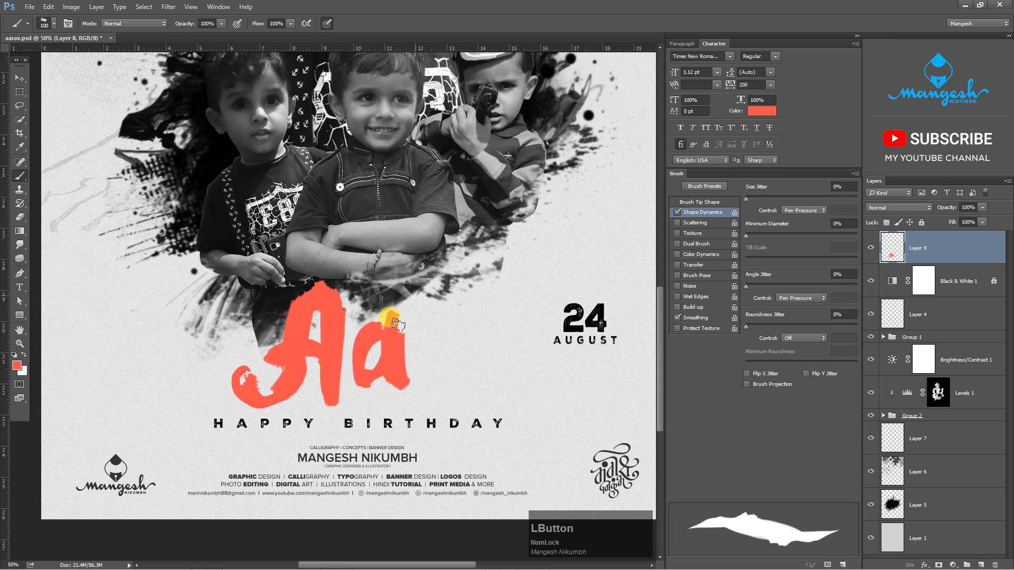
mouse_move(420, 312)
mouse_down()
mouse_move(423, 363)
mouse_move(445, 285)
mouse_move(377, 377)
mouse_move(422, 359)
mouse_move(422, 387)
mouse_up()
key(ctrl+z)
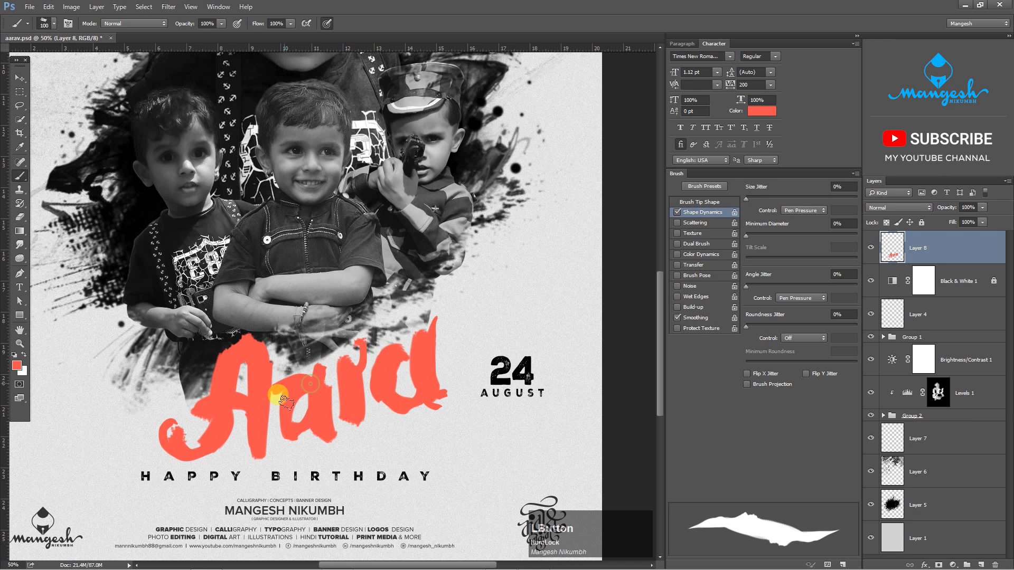
key(ctrl+z)
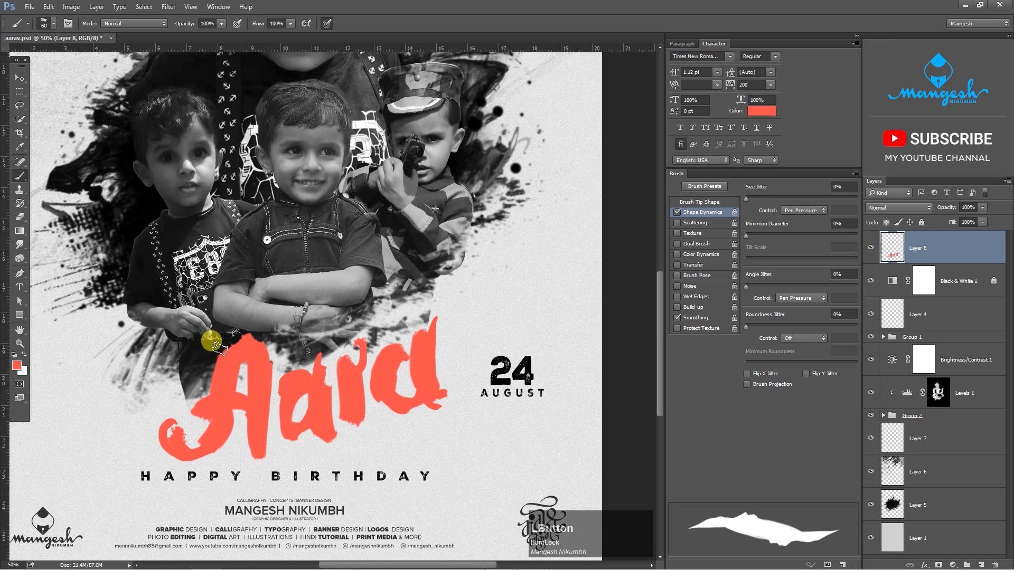
- Add thin 60 px flourishes to the capital A's curl and to the tops and tails of the lowercase letters
key(ctrl+z)
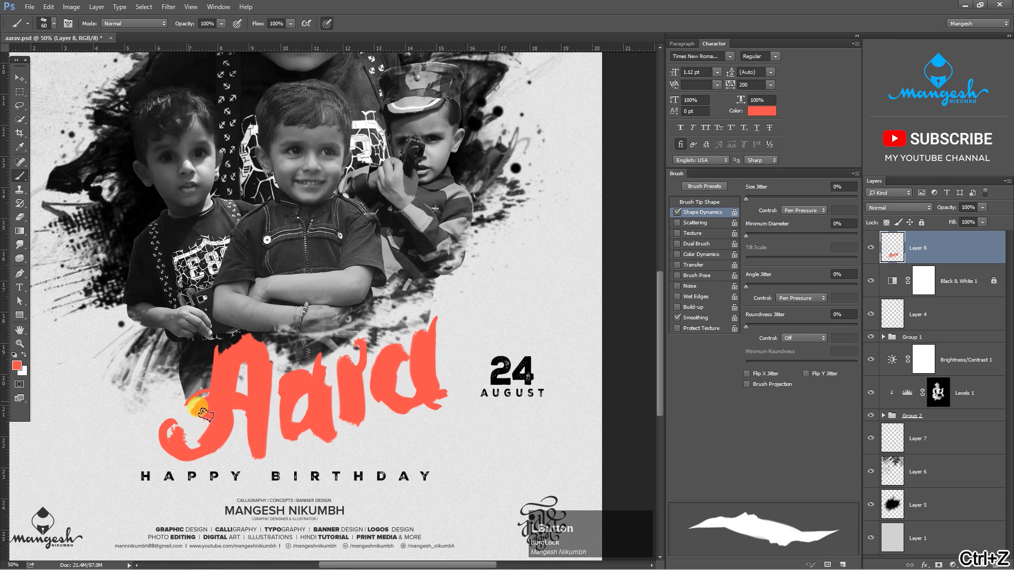
drag(261, 415, 260, 459)
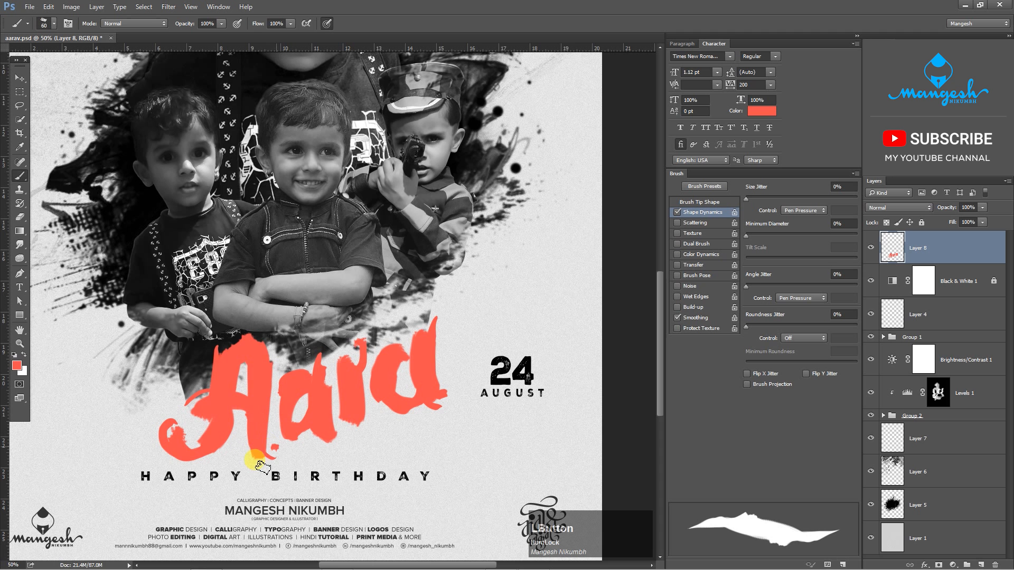
key(ctrl+z)
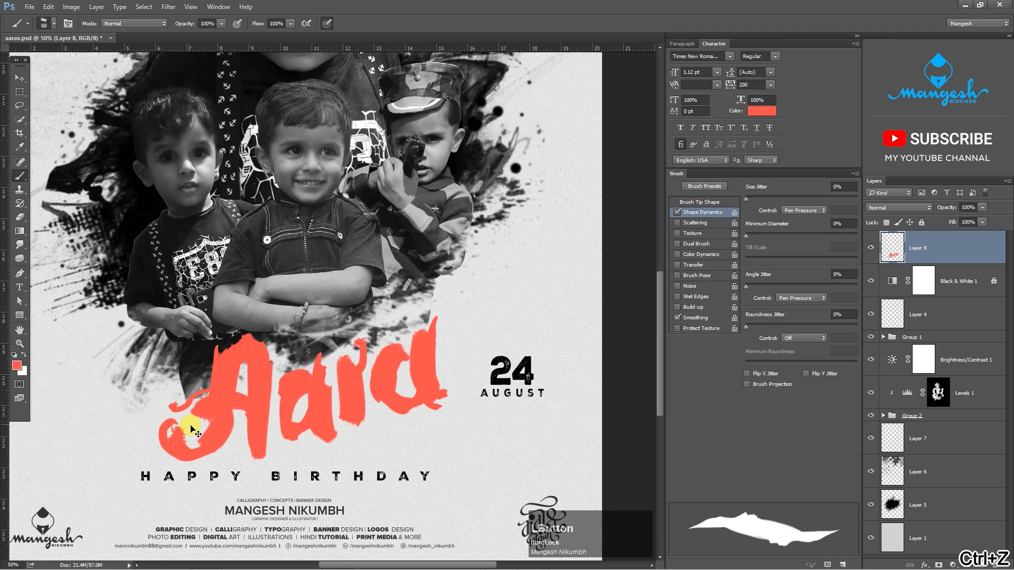
key(ctrl+z)
click(423, 364)
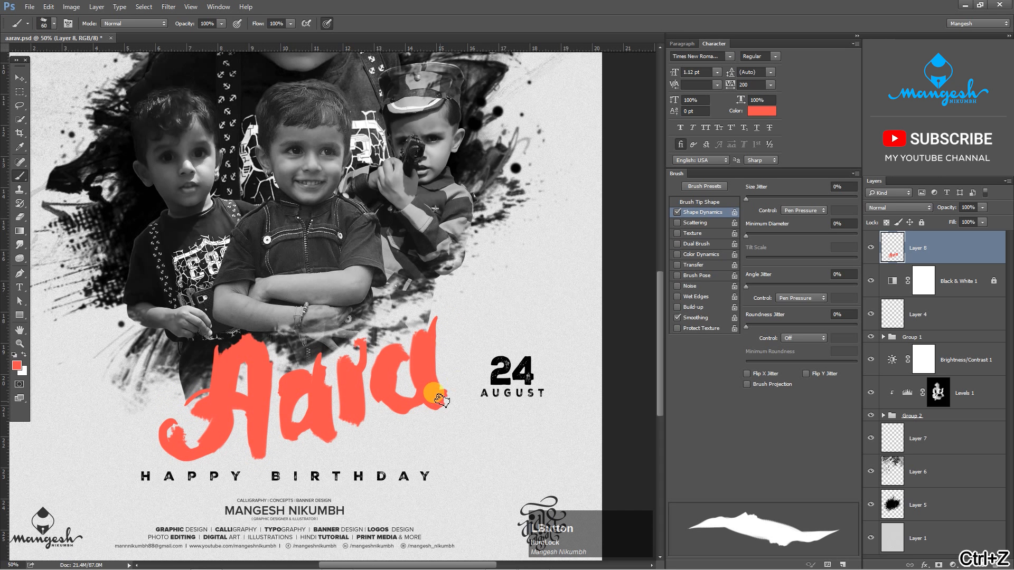
drag(442, 400, 432, 399)
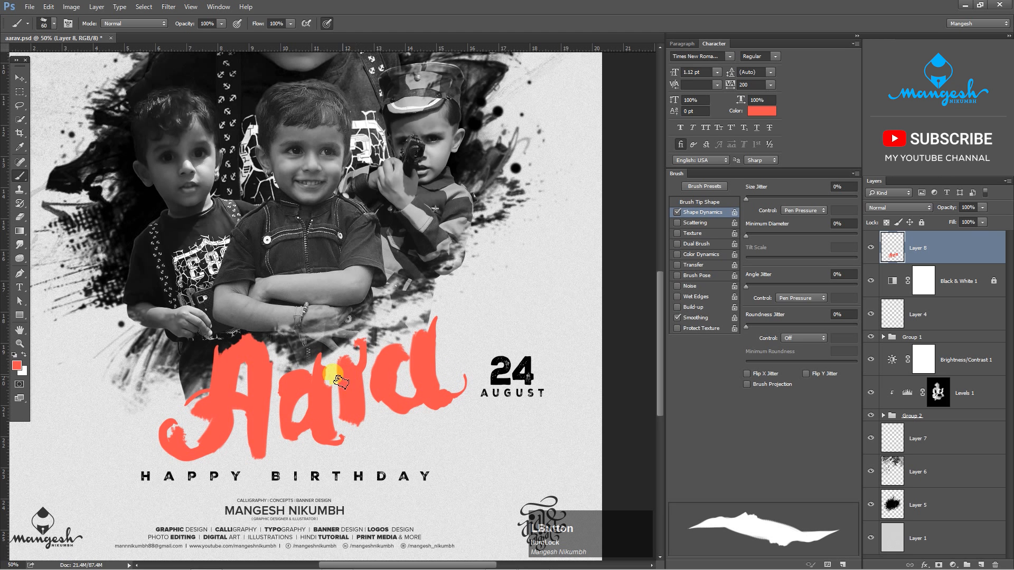
drag(351, 377, 347, 335)
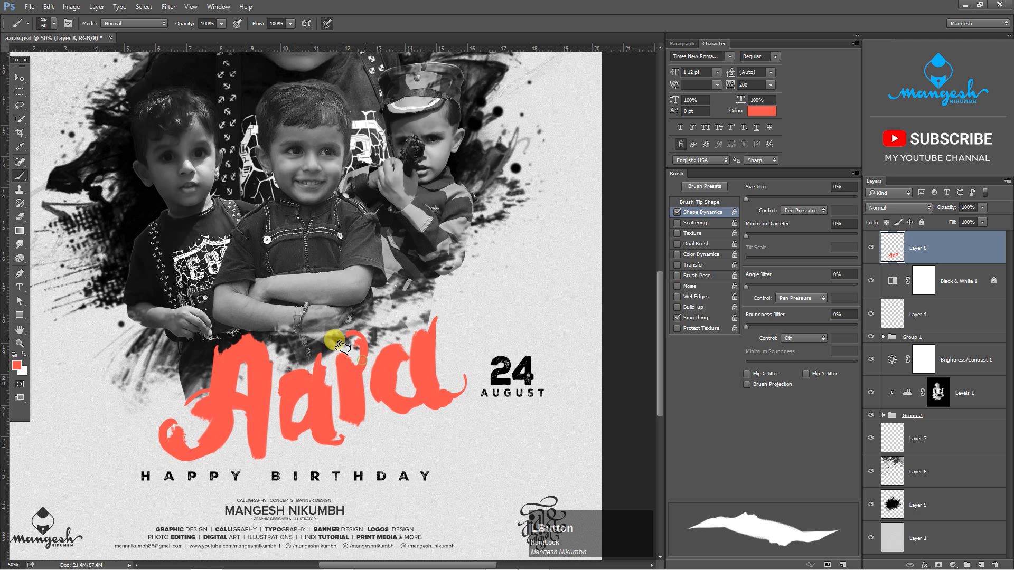
key(ctrl+z)
- Enlarge the brush to 90 px and paint the name's last letter with a long stroke sweeping up past the splatter
key(bracketright)
key(bracketright)
key(bracketright)
mouse_move(453, 323)
mouse_down()
mouse_move(460, 364)
mouse_move(468, 315)
mouse_move(467, 368)
mouse_up()
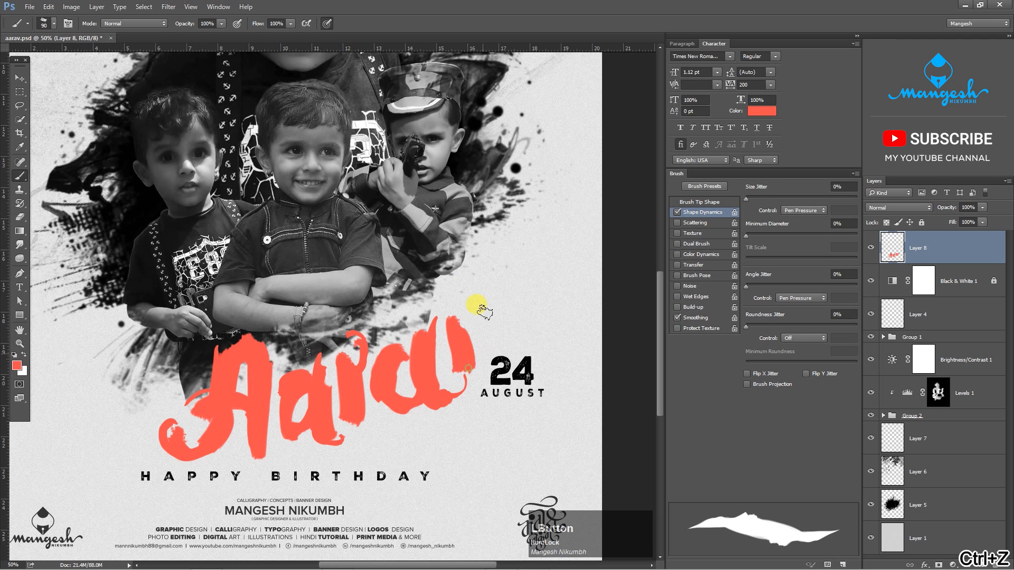
mouse_move(481, 309)
mouse_down()
mouse_move(488, 186)
mouse_move(475, 288)
mouse_move(496, 194)
mouse_move(474, 243)
mouse_up()
key(ctrl+z)
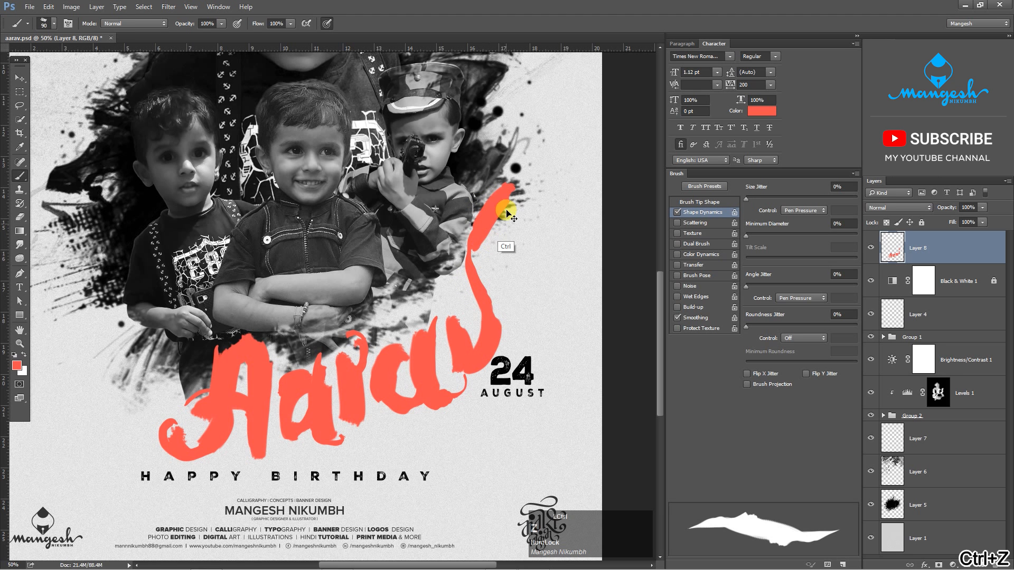
drag(511, 193, 475, 247)
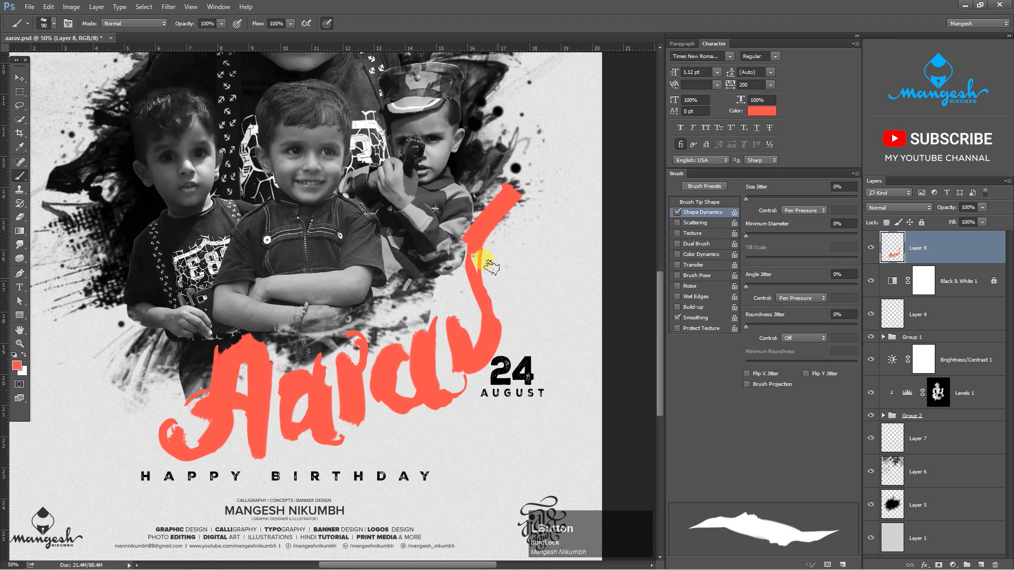
- Refine the last letter with thin 60 px accent strokes and a small curl at the tip of its long upper stroke
drag(508, 212, 483, 274)
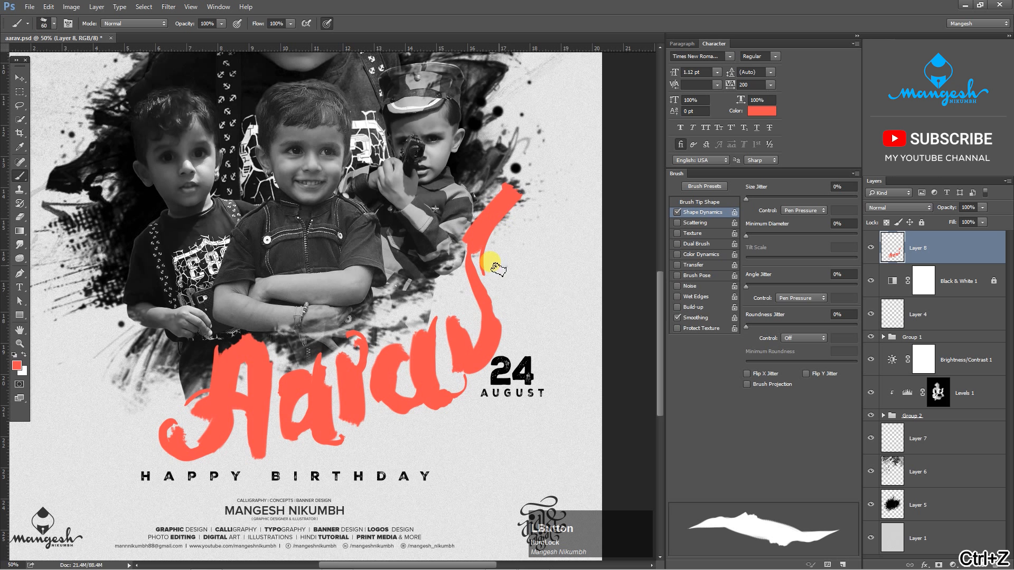
drag(515, 163, 520, 198)
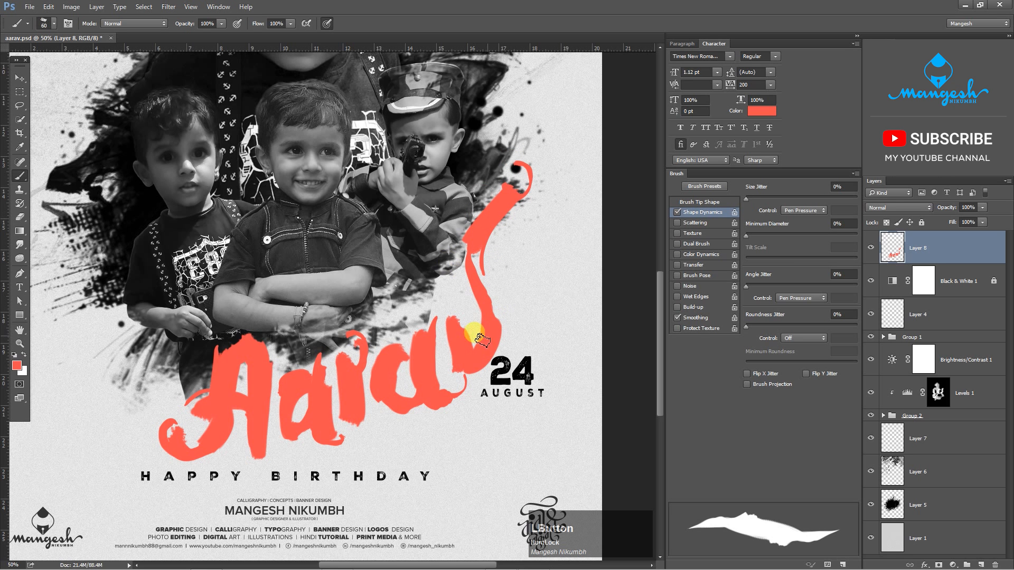
drag(450, 320, 470, 351)
key(ctrl+z)
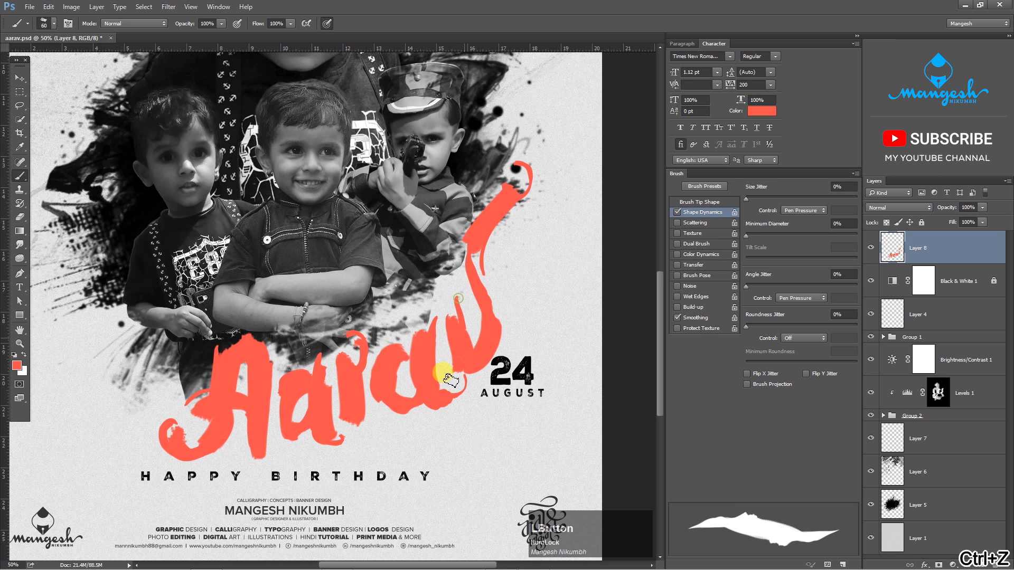
mouse_move(449, 379)
mouse_down()
mouse_move(455, 310)
mouse_move(463, 365)
mouse_move(453, 368)
mouse_move(493, 328)
mouse_move(471, 395)
mouse_up()
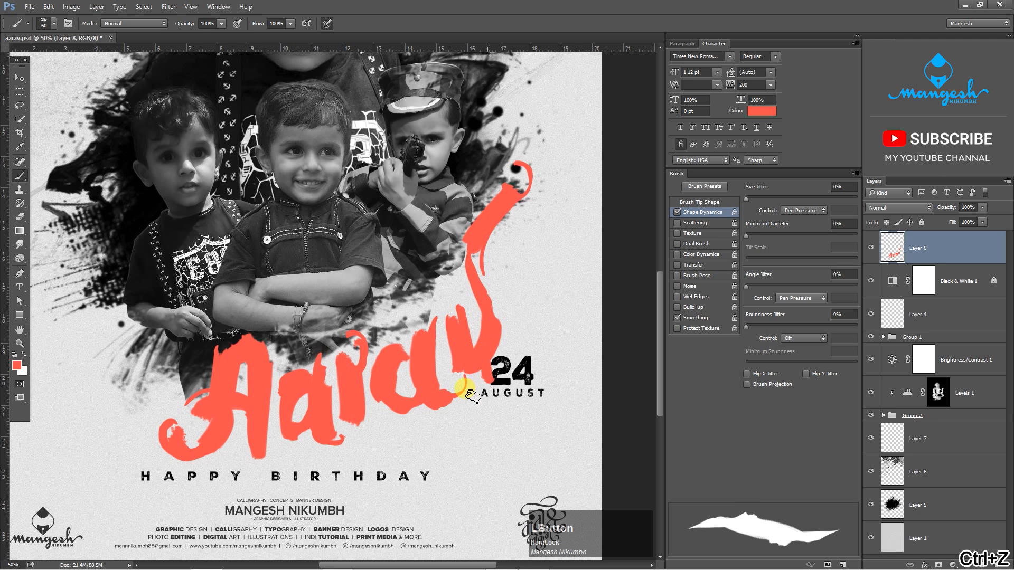
key(ctrl+z)
drag(496, 351, 483, 376)
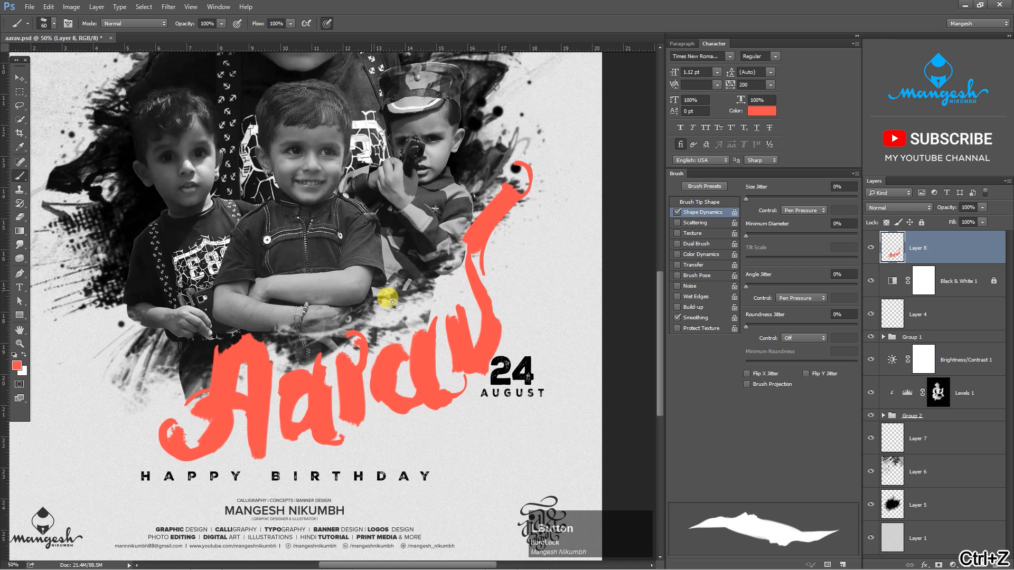
- Reduce the brush to 40 px and touch up the lowercase letters of the name with thin coral strokes
key(bracketleft)
key(bracketleft)
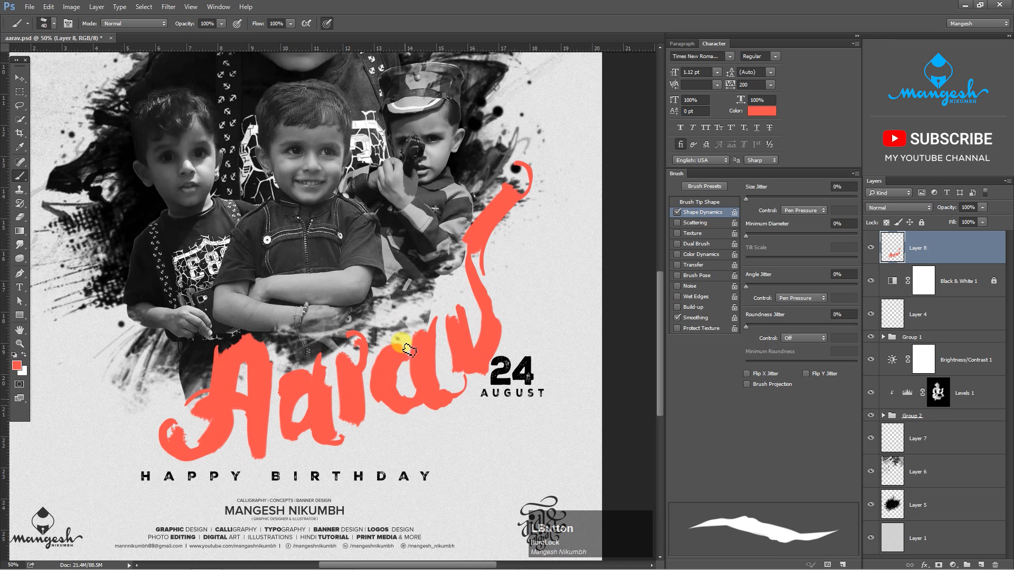
mouse_move(410, 350)
mouse_down()
mouse_move(440, 403)
mouse_move(470, 408)
mouse_move(448, 398)
mouse_up()
key(ctrl+z)
key(ctrl+z)
drag(295, 386, 307, 445)
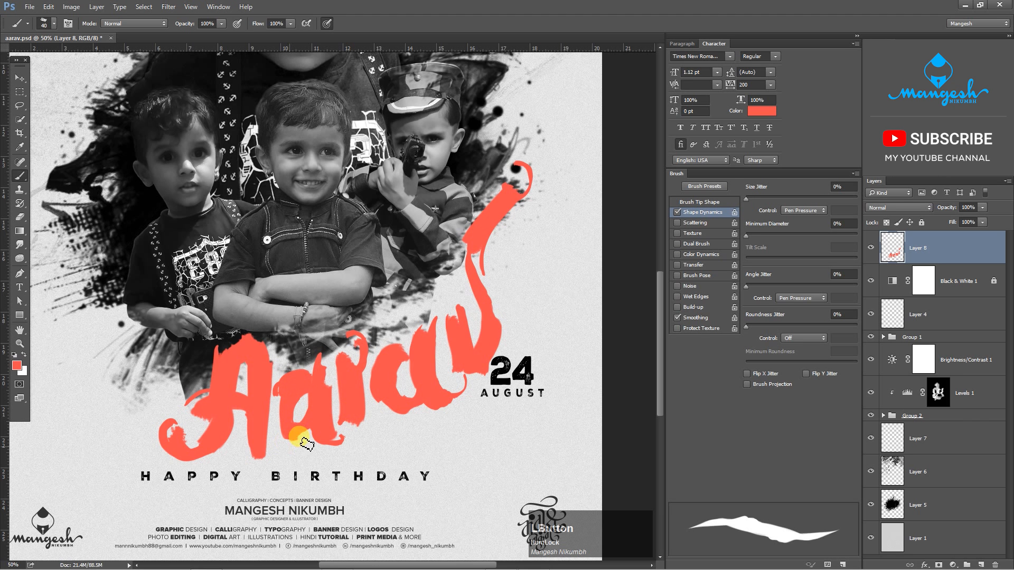
- Reduce the brush to 30 px and add fine accent strokes around the last letter and beneath the middle lowercase letters
key(bracketleft)
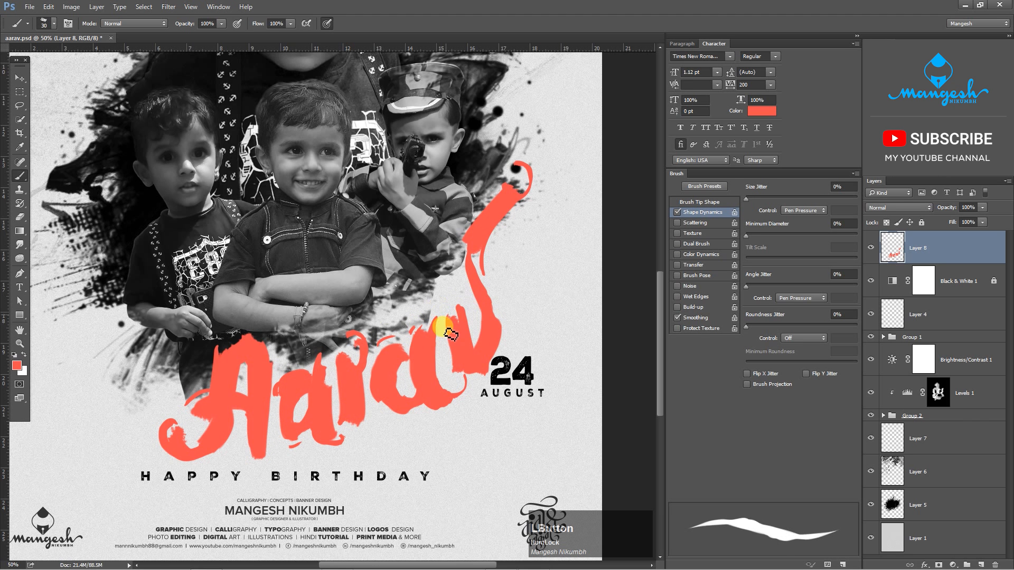
key(ctrl+z)
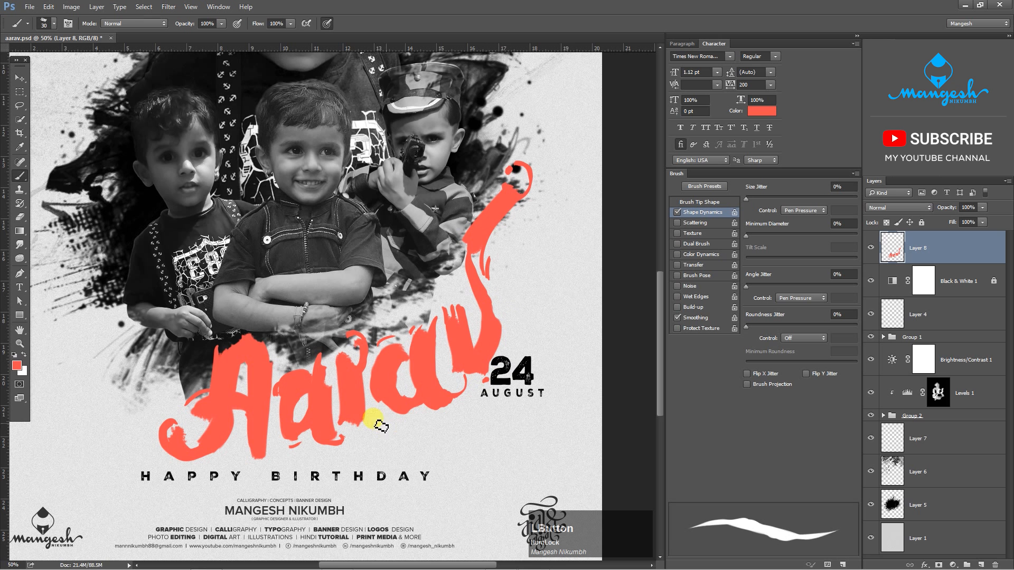
mouse_move(406, 422)
mouse_down()
mouse_move(417, 416)
mouse_move(366, 439)
mouse_up()
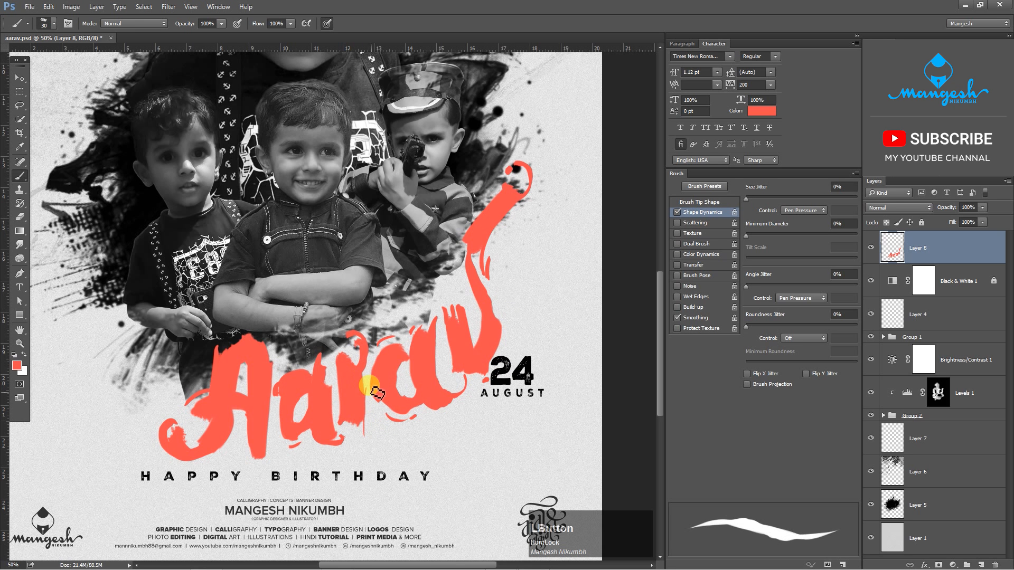
key(ctrl+z)
key(ctrl+z)
drag(368, 400, 363, 440)
- Paint short 30 px accent strokes around the capital A's curl and peak and above the tops of the lowercase letters
mouse_move(152, 441)
mouse_down()
mouse_move(178, 413)
mouse_move(252, 450)
mouse_up()
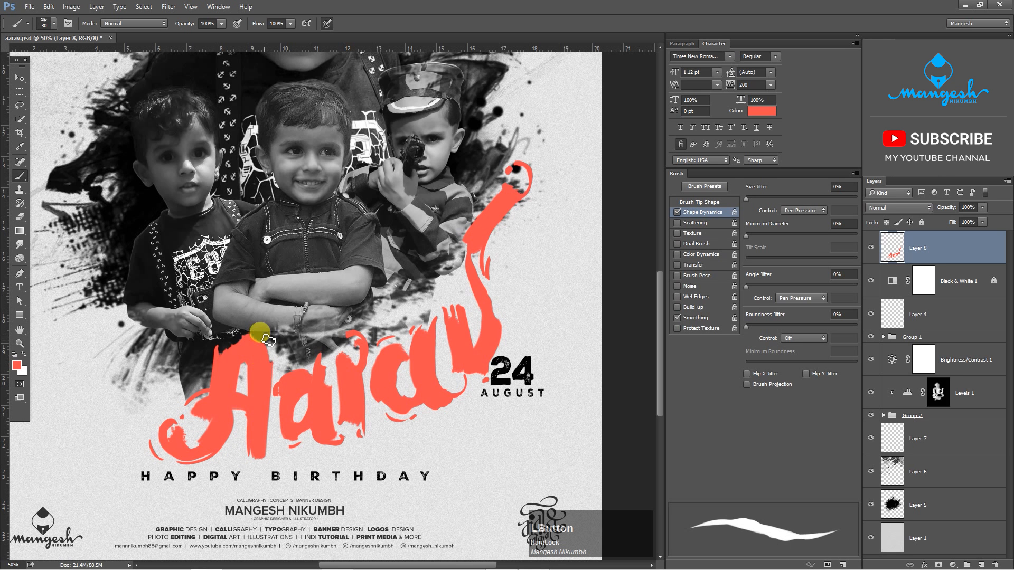
key(ctrl+z)
drag(262, 333, 274, 355)
mouse_move(307, 362)
mouse_down()
mouse_move(295, 365)
mouse_move(331, 353)
mouse_up()
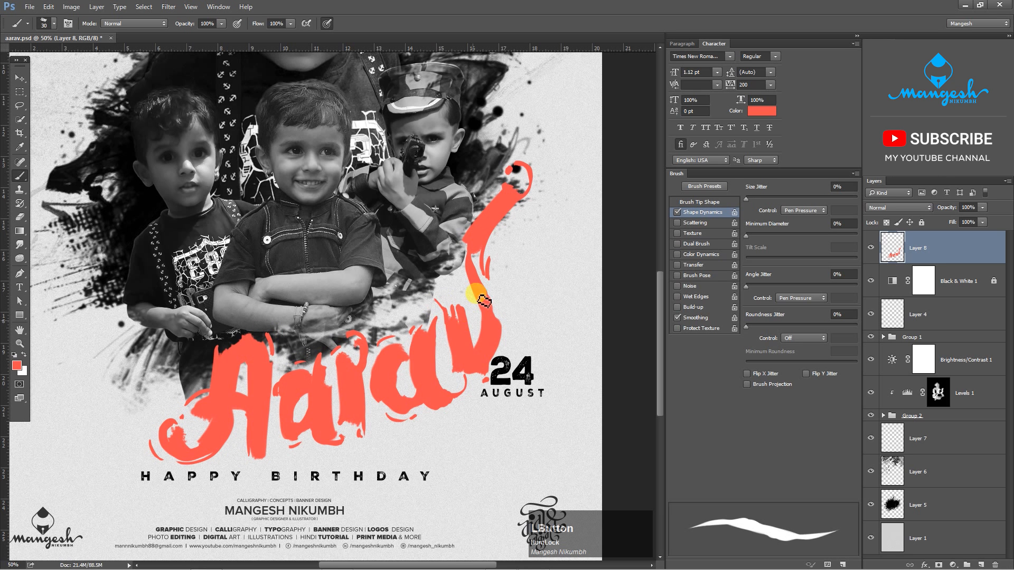
key(ctrl+z)
drag(449, 321, 431, 323)
drag(364, 326, 352, 324)
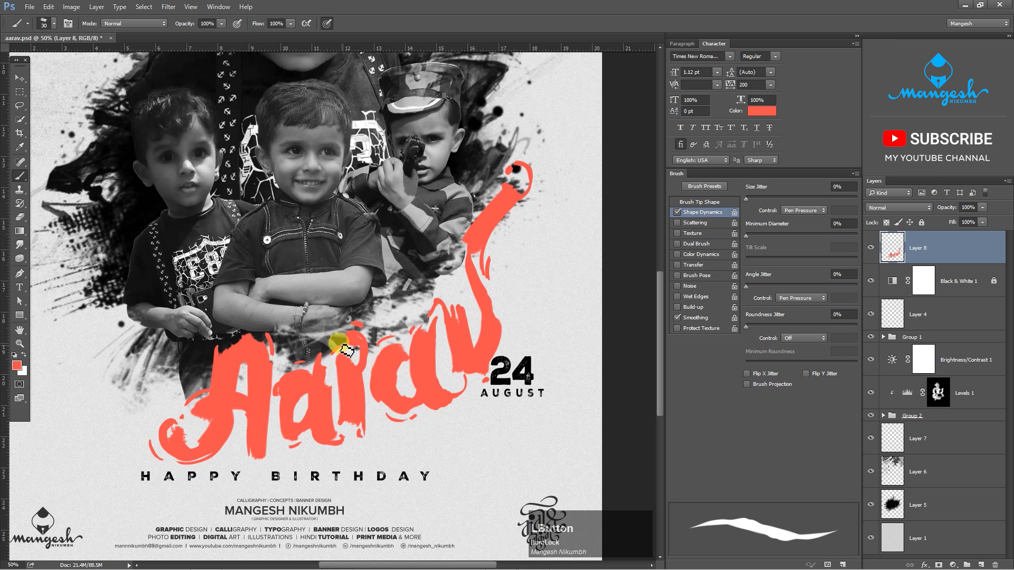
- Convert the hand-lettered name on Layer 8 to a smart object
key(ctrl+minus)
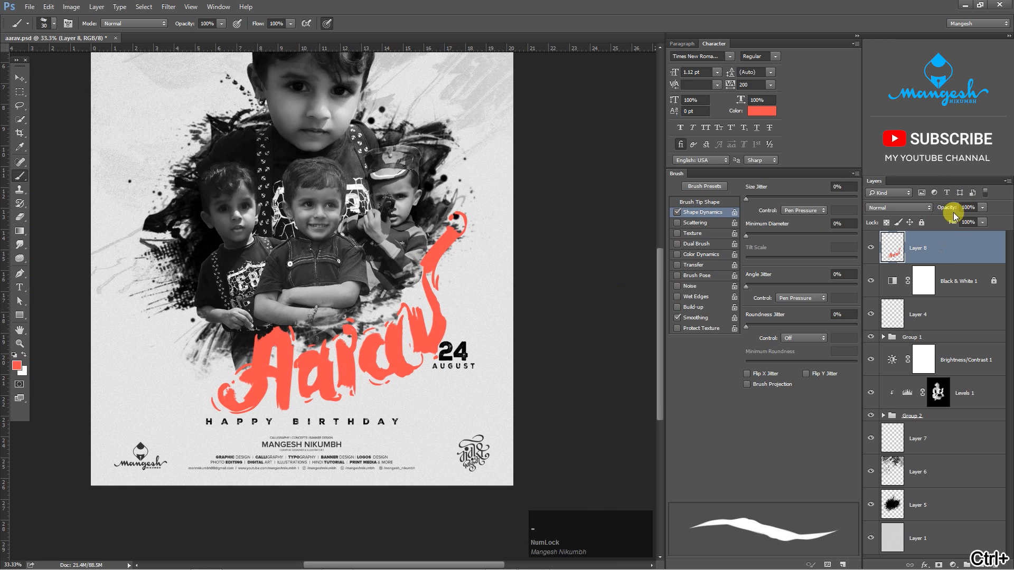
right_click(958, 247)
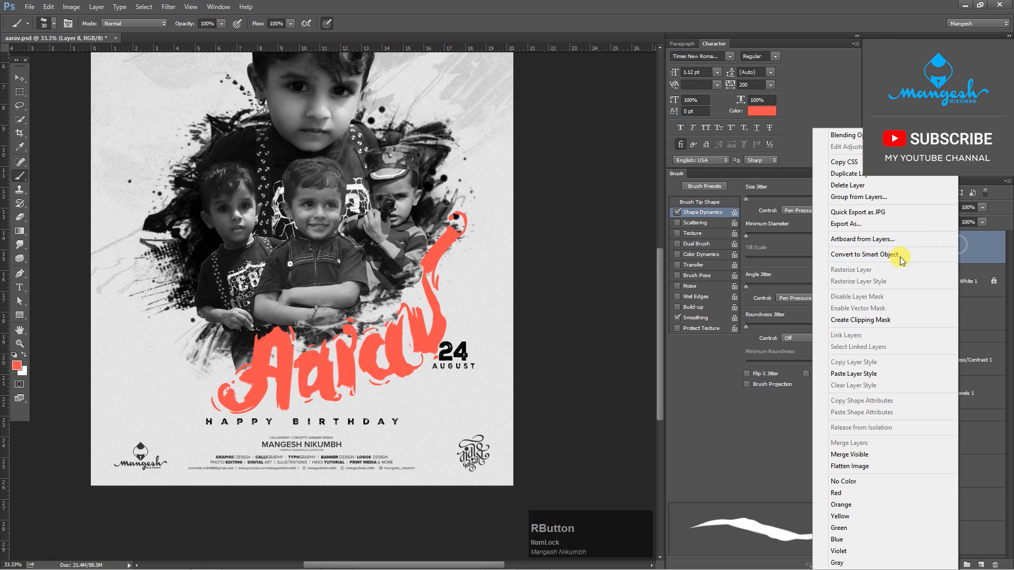
click(870, 255)
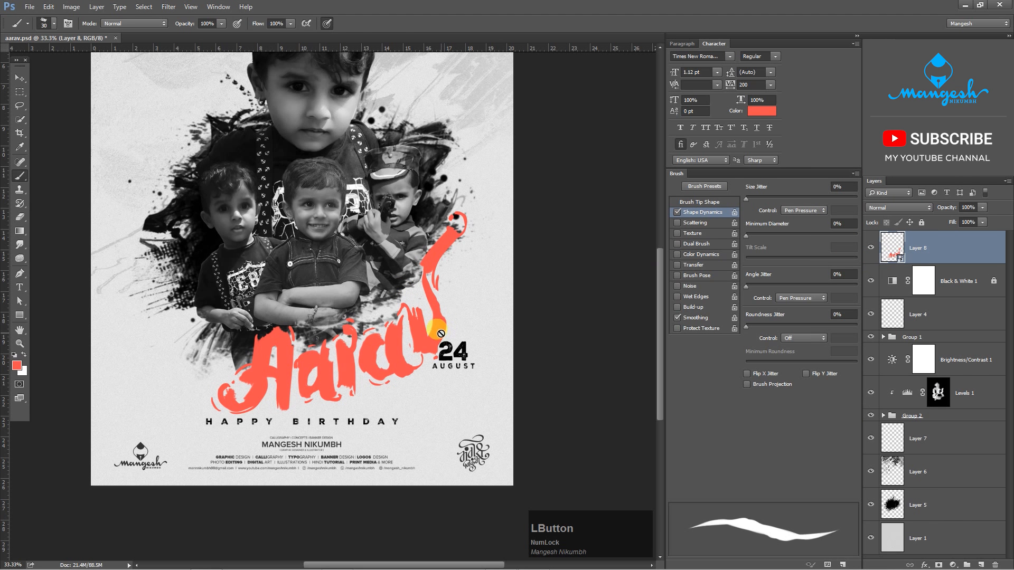
- Move the lettered name left and slightly up, clear of the 24 August date
key(v)
drag(432, 337, 398, 330)
key(ctrl+0)
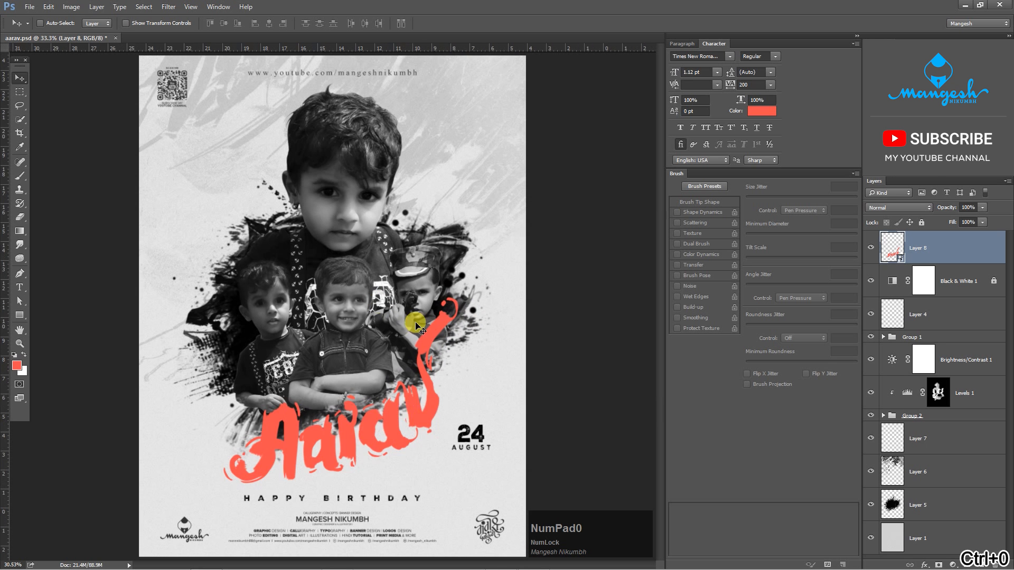
drag(425, 415, 438, 408)
key(ctrl+alt+z)
key(ctrl+plus)
drag(578, 407, 567, 304)
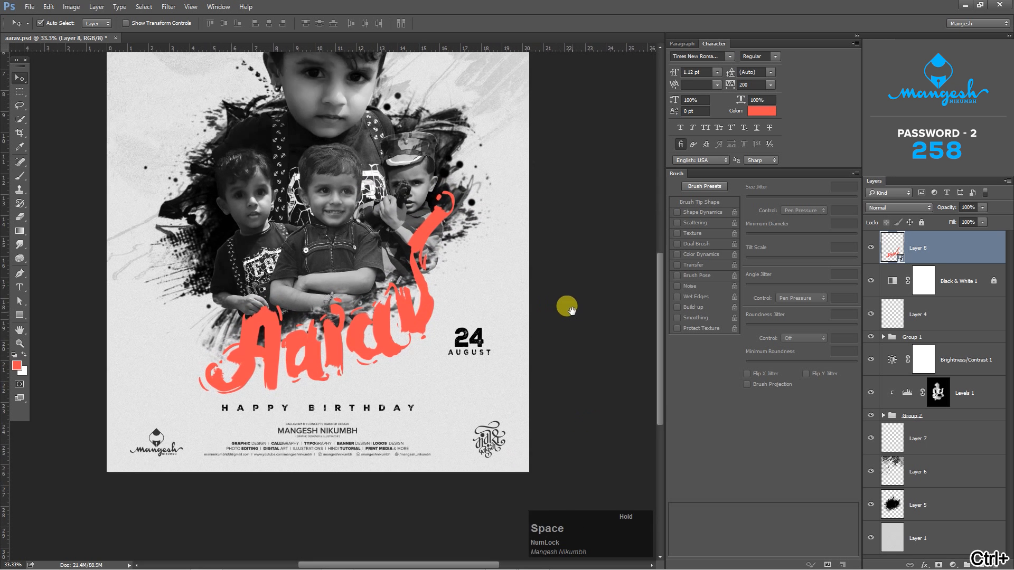
- Apply a Color Overlay in pure red (ff0000) at 100% opacity to the name's Layer 8
key(ctrl+plus)
click(949, 256)
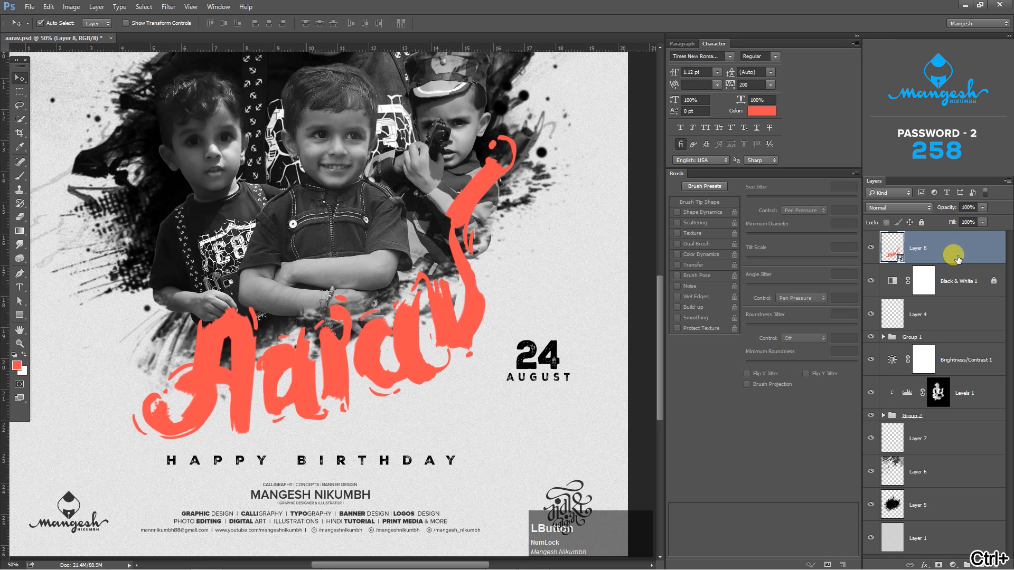
double_click(957, 258)
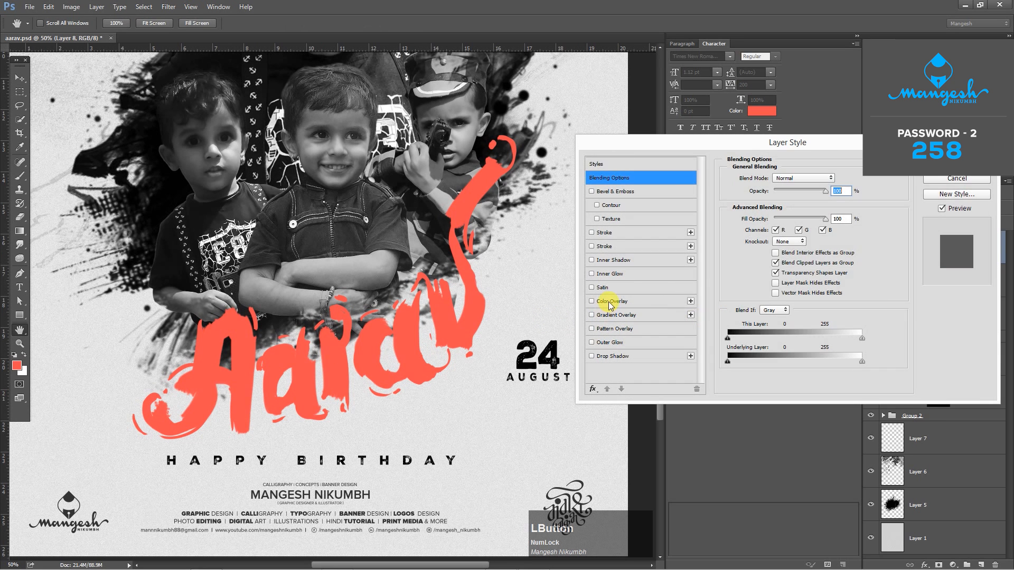
click(611, 302)
click(836, 178)
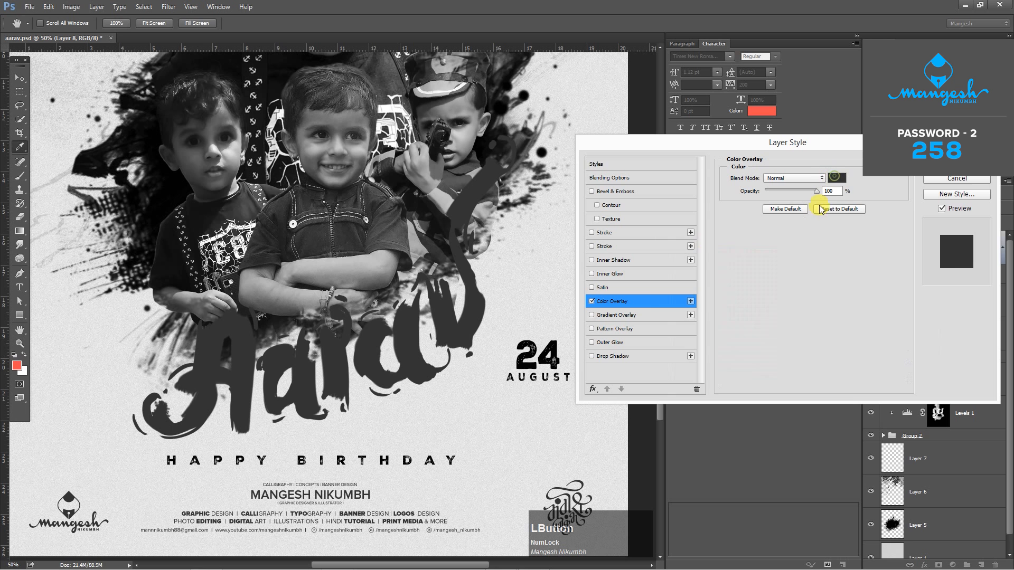
click(803, 243)
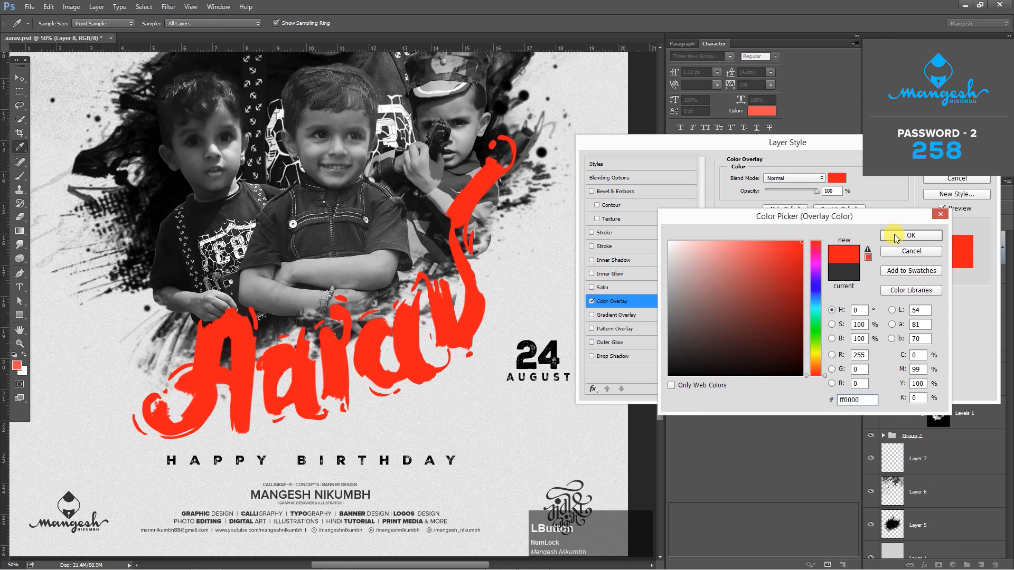
click(893, 237)
click(944, 163)
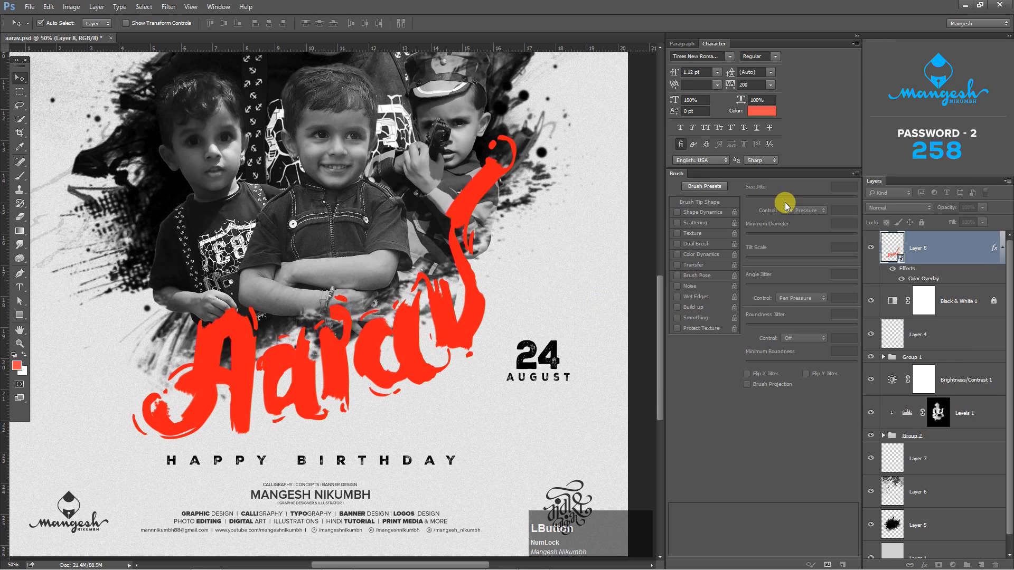
- Add a layer mask to Layer 8 and stamp it in black with a 1200 px scratched grunge brush to distress the lettered name
click(939, 564)
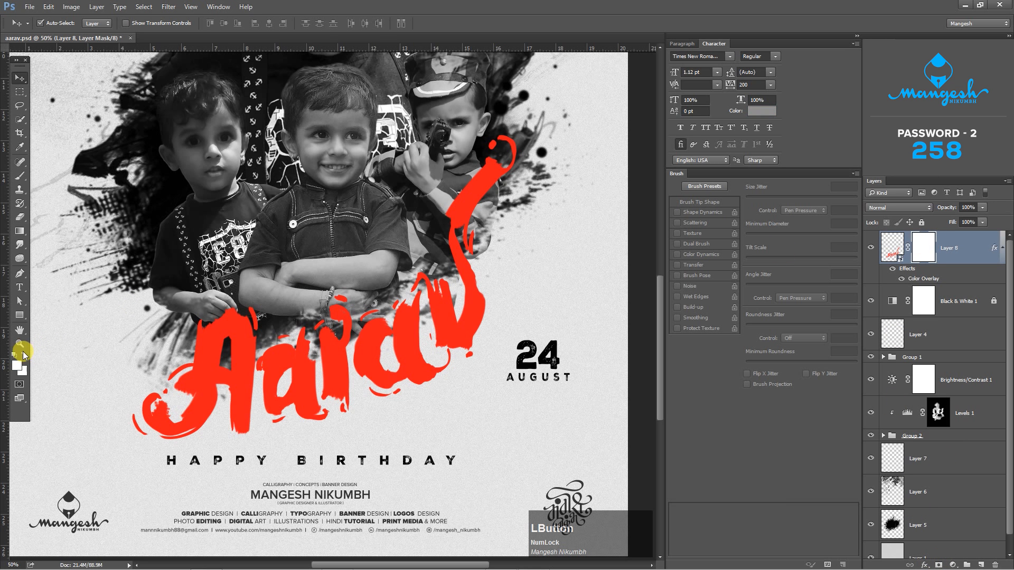
key(b)
right_click(364, 296)
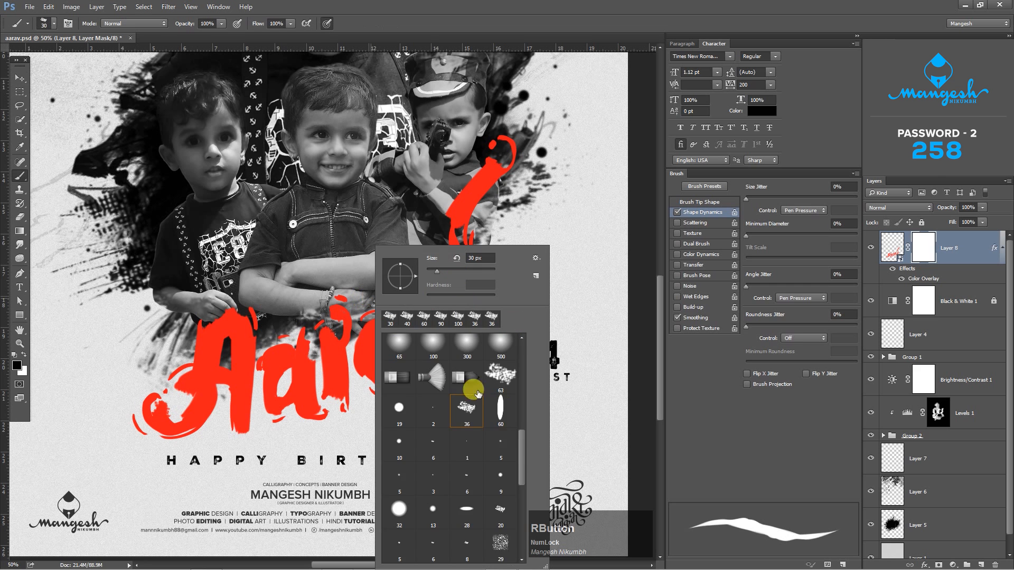
drag(521, 348, 520, 543)
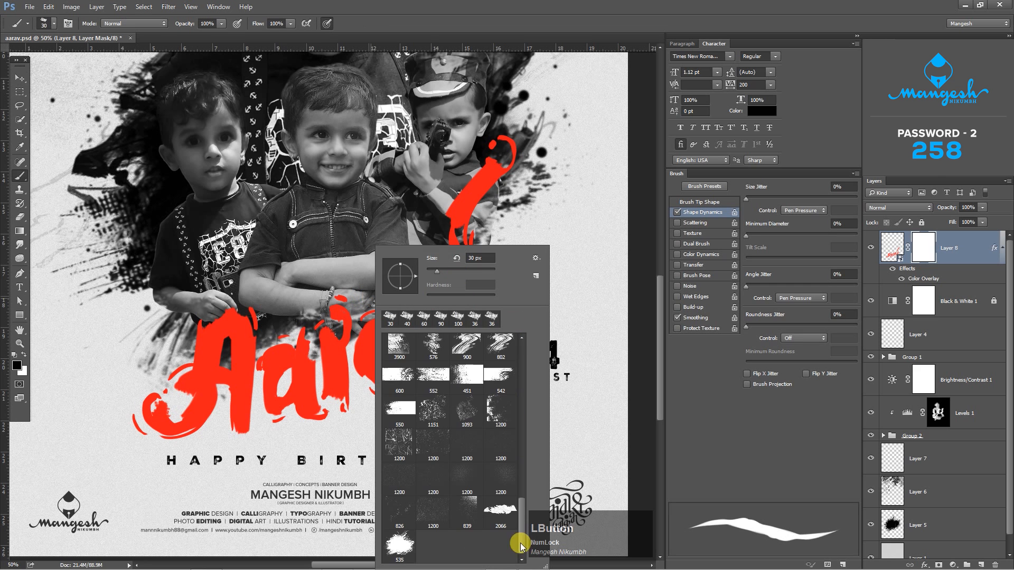
click(418, 435)
key(Return)
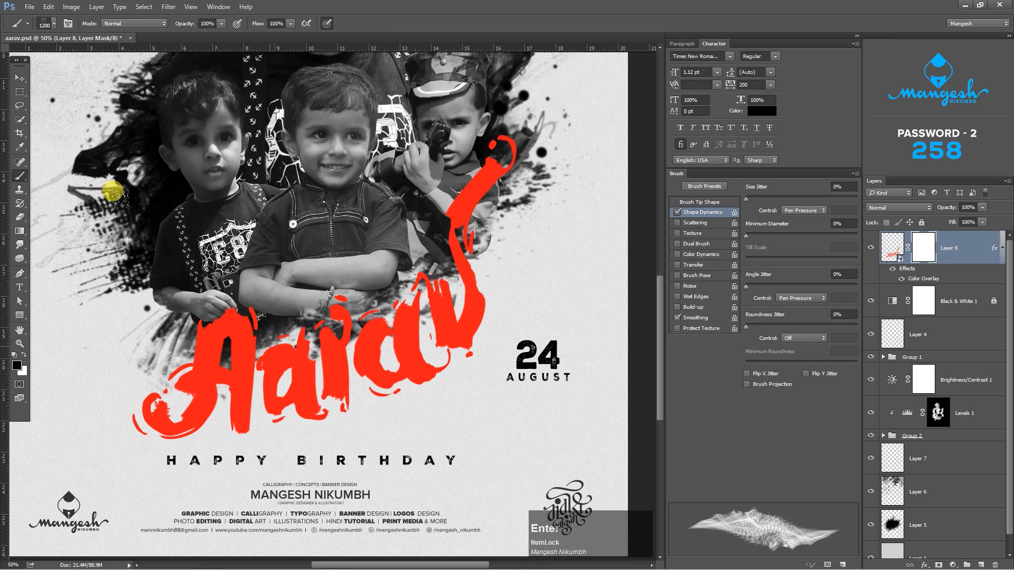
click(112, 191)
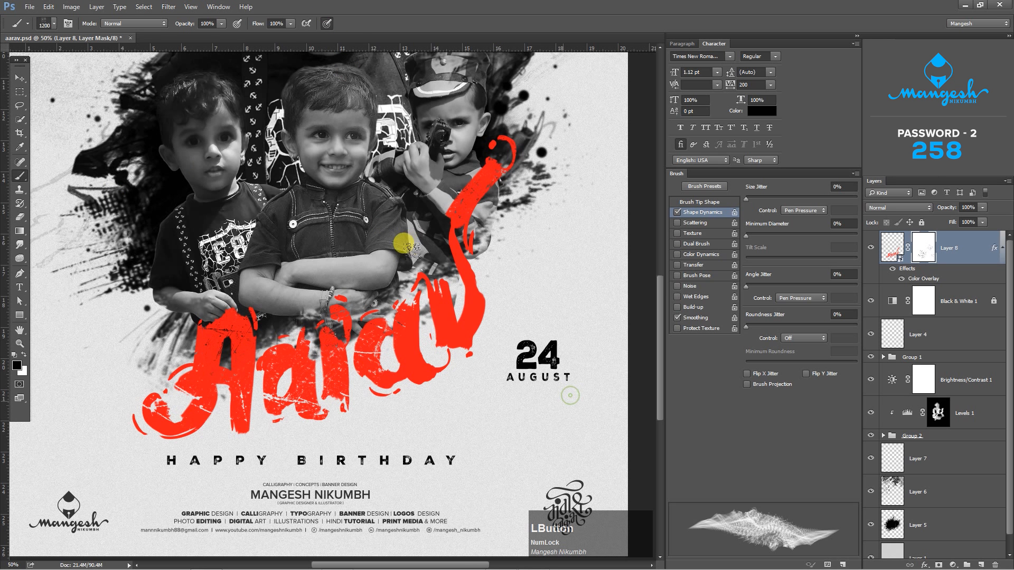
key(v)
key(ctrl+0)
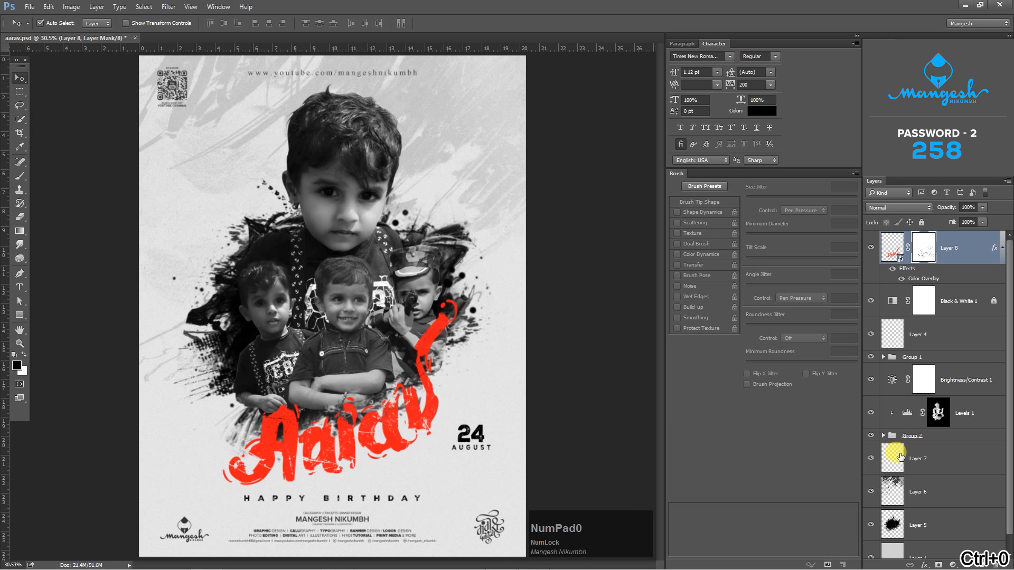
- Create a new layer above Layer 8 and clip it to the lettered name
click(981, 565)
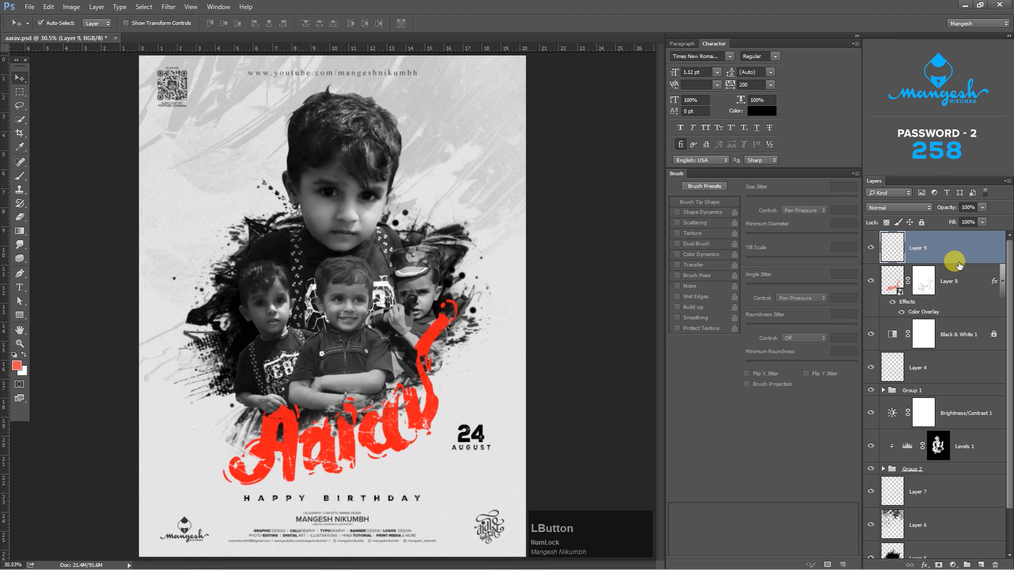
right_click(953, 251)
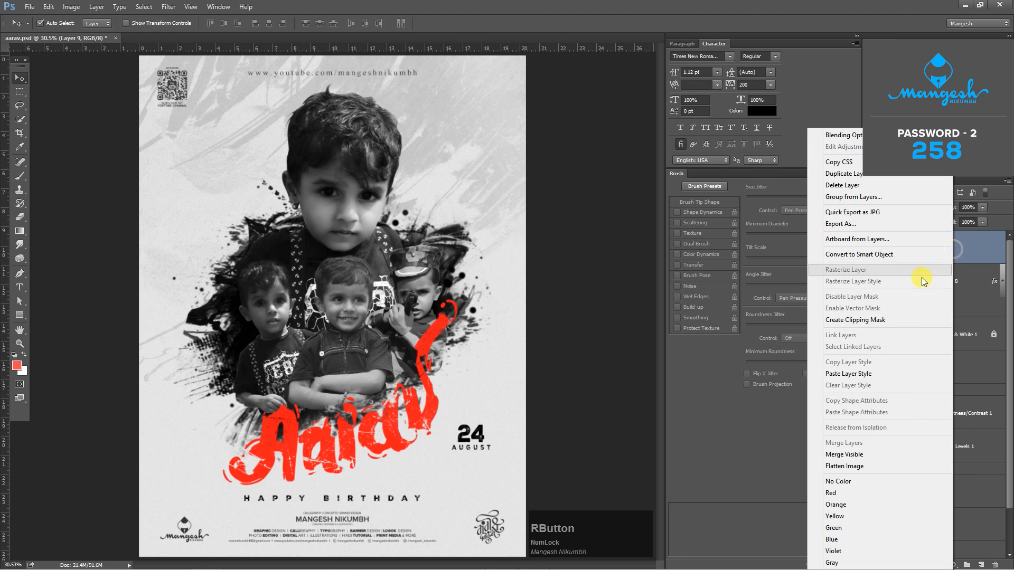
click(883, 320)
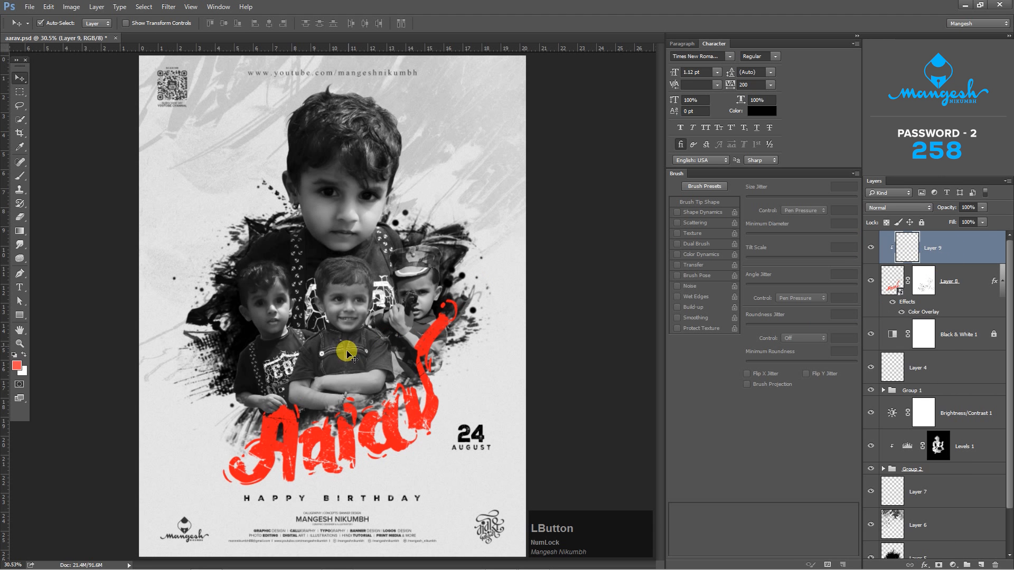
- Choose the rough 36 px brush preset and turn off its Smoothing and Dual Brush options
key(b)
right_click(374, 306)
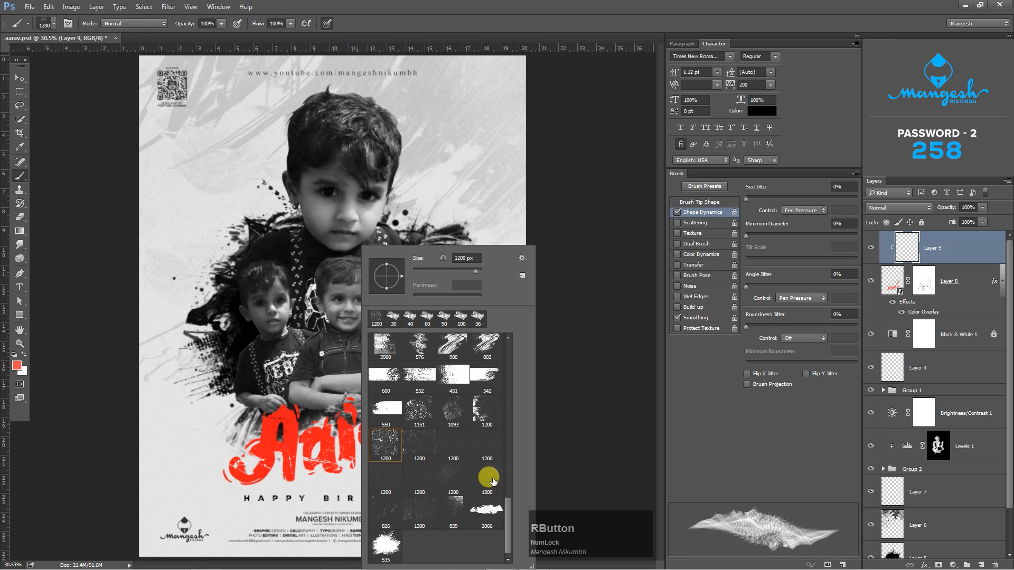
drag(509, 509, 505, 445)
click(483, 362)
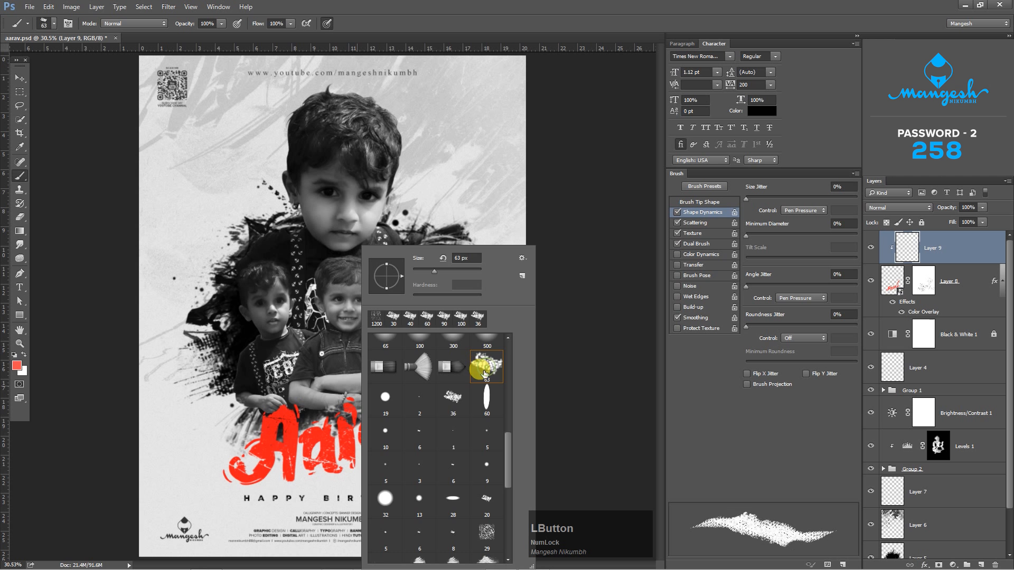
click(455, 399)
key(Return)
key(ctrl+equal)
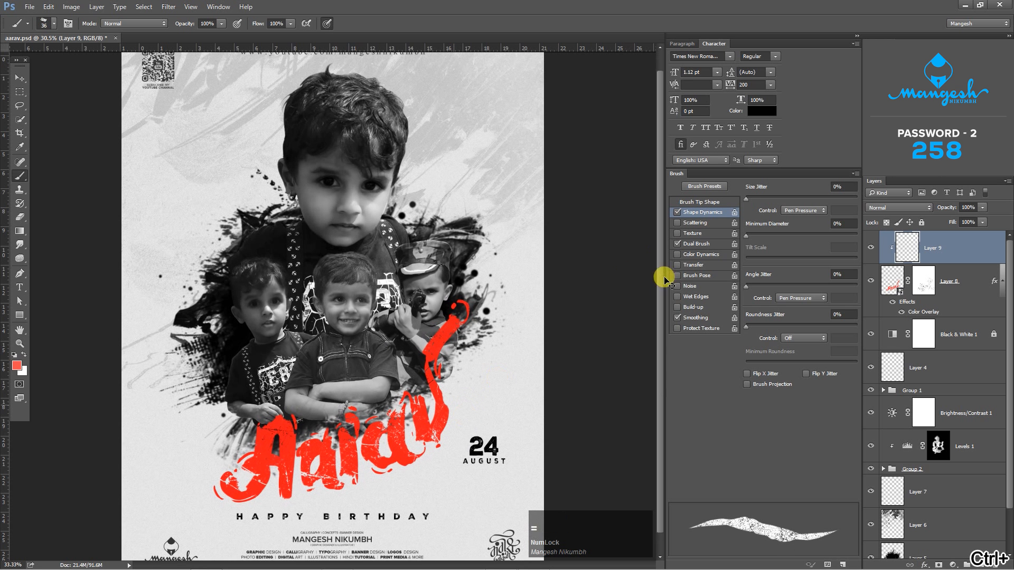
click(677, 317)
click(677, 244)
- Paint orange (ff8400) over the capital A on the clipped Layer 9 with the brush at 800 px, and hide Layer 8's Color Overlay
key(space)
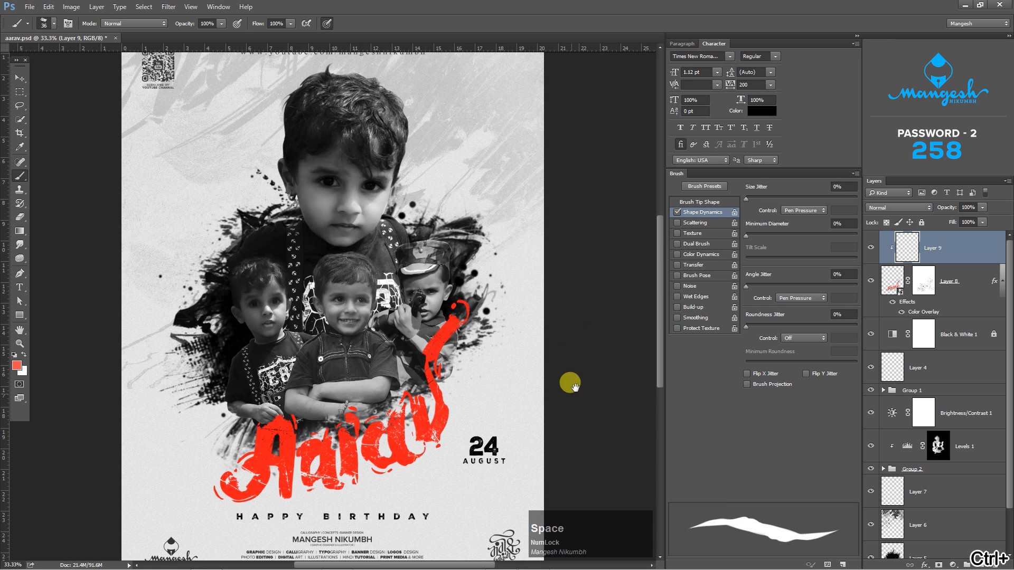
drag(575, 387, 584, 249)
key(ctrl+equal)
key(space)
drag(435, 317, 397, 364)
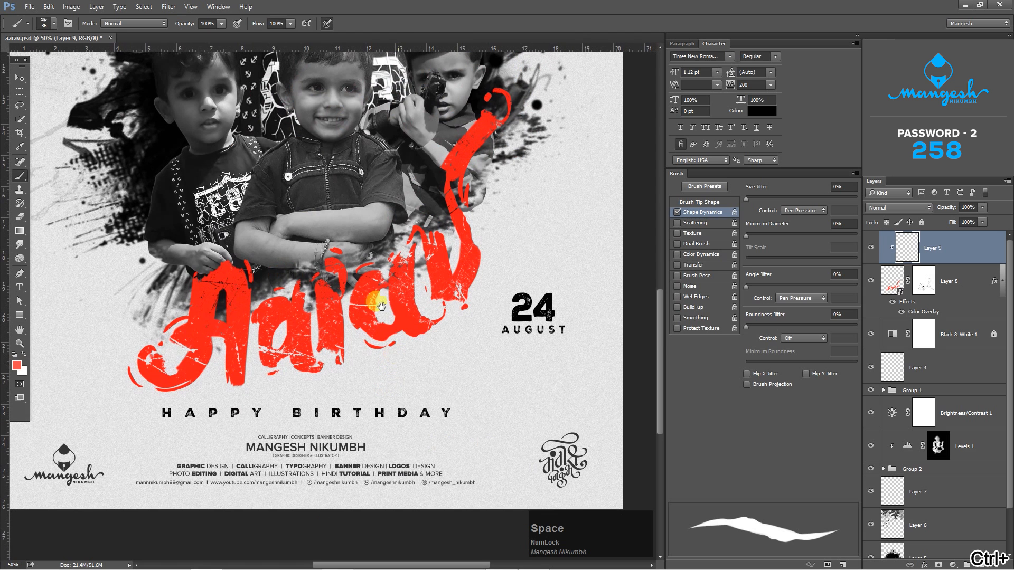
click(16, 365)
click(816, 364)
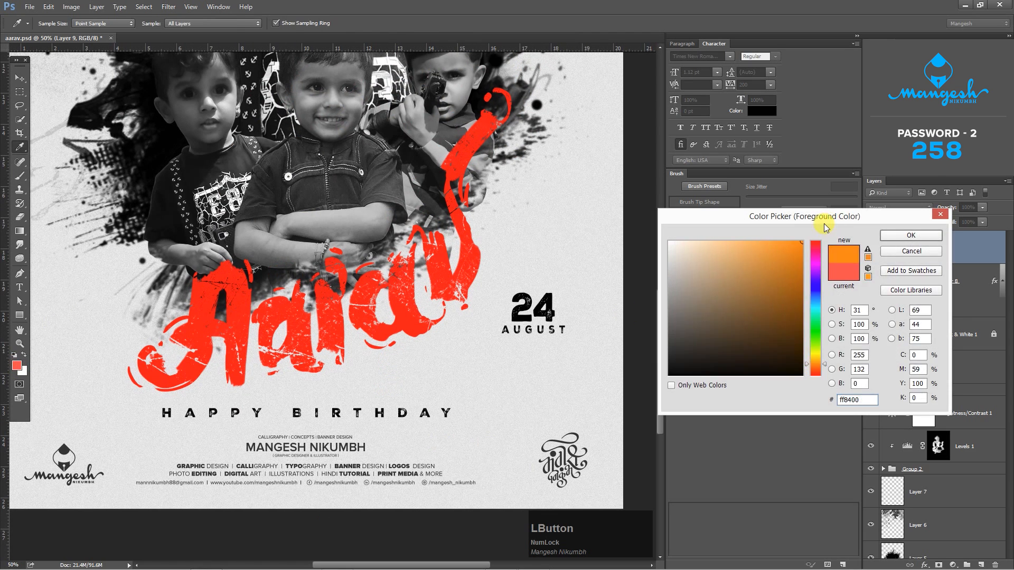
click(910, 235)
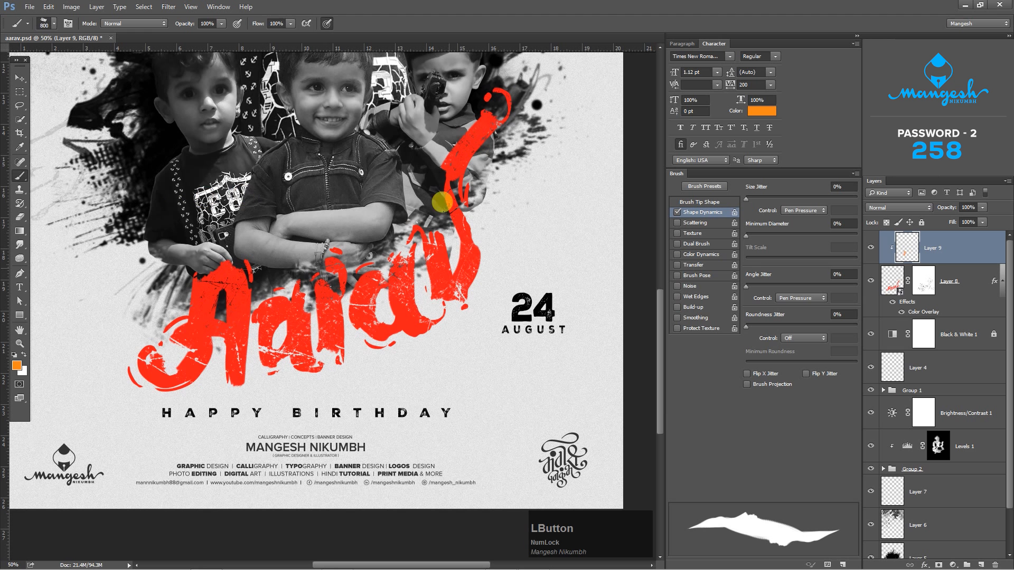
click(901, 311)
- Paint dark red (c80e00) across the whole lettered name on Layer 9
click(17, 365)
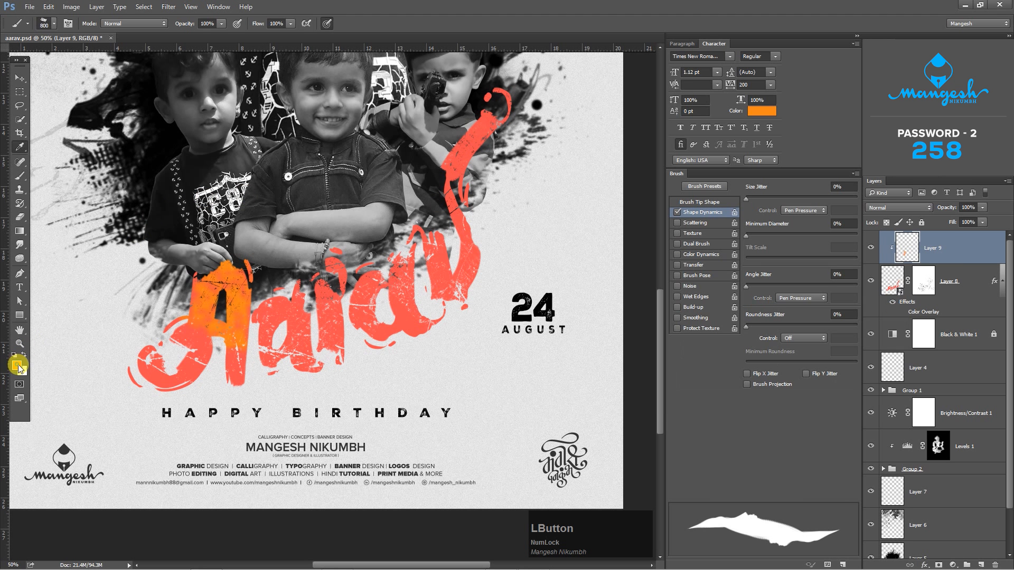
click(816, 374)
drag(795, 332, 802, 272)
key(Return)
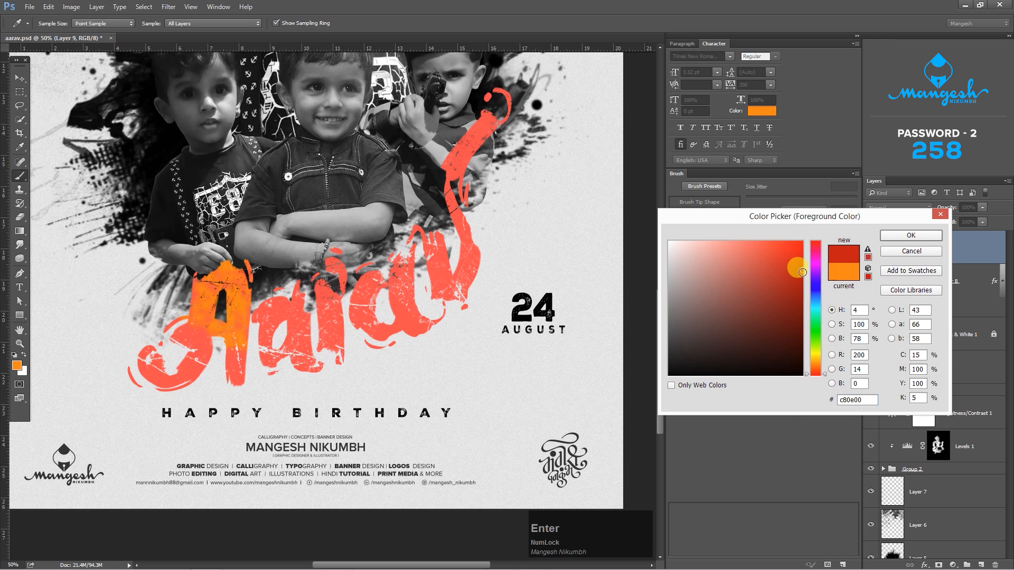
mouse_move(68, 303)
mouse_down()
mouse_move(280, 231)
mouse_move(403, 49)
mouse_move(454, 47)
mouse_up()
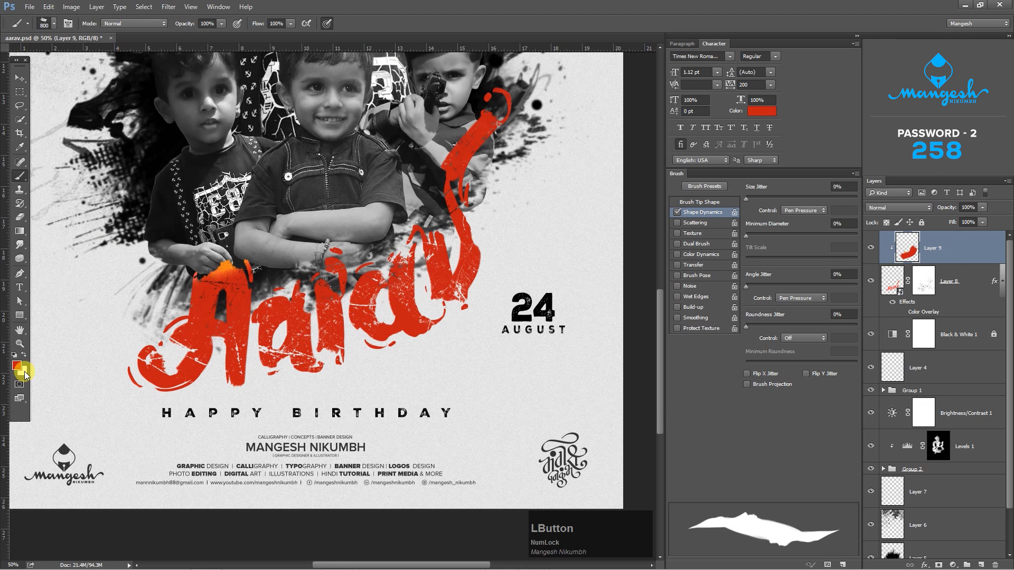
- Paint orange (ff8400) over the upper parts of the letters and the final letter's long tail on Layer 9
click(23, 370)
click(815, 364)
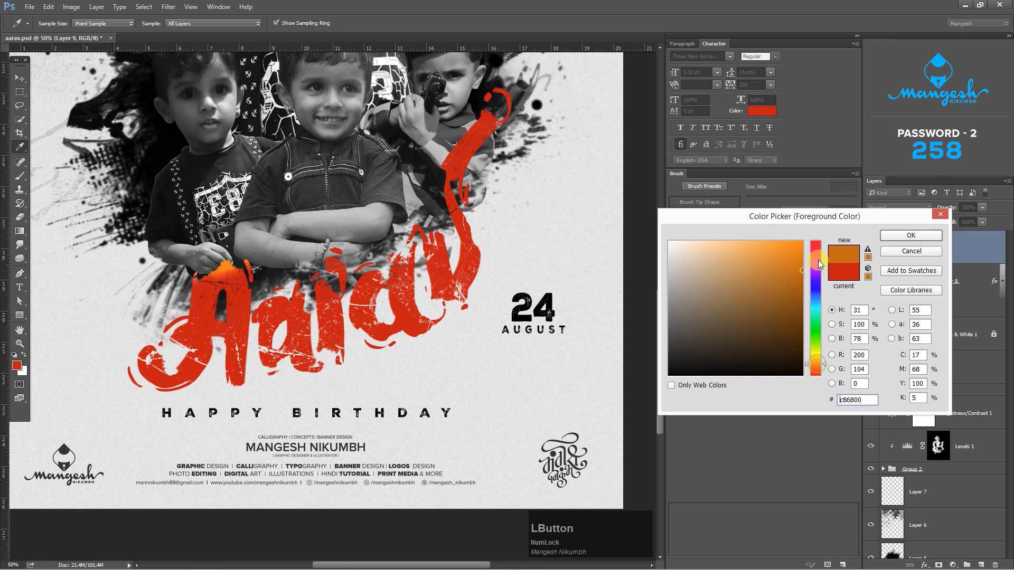
click(911, 236)
mouse_move(86, 229)
mouse_down()
mouse_move(355, 175)
mouse_move(300, 186)
mouse_up()
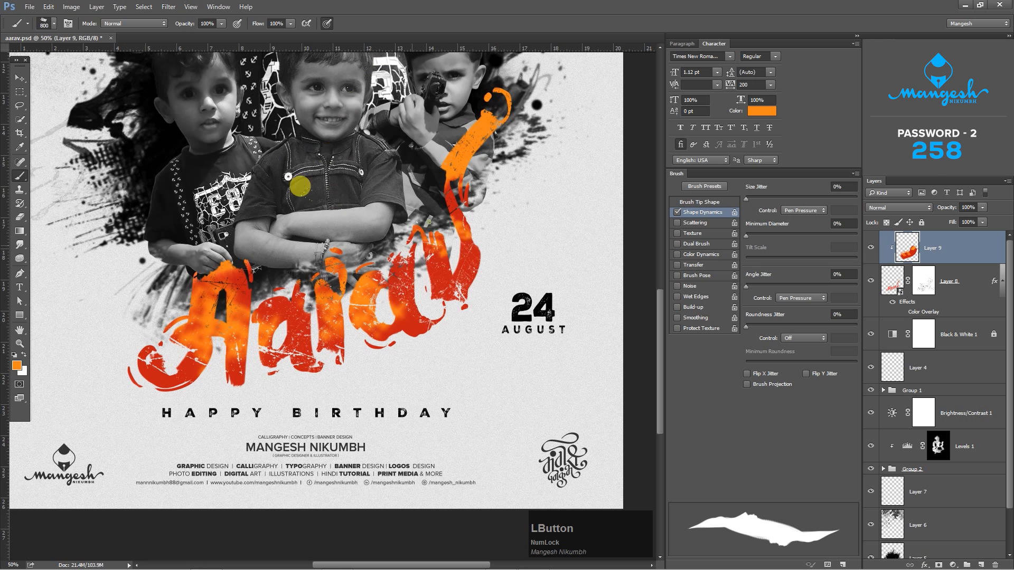
- Deepen the painted colors on Layer 9 with a Levels midtone value of 0.51
key(ctrl+0)
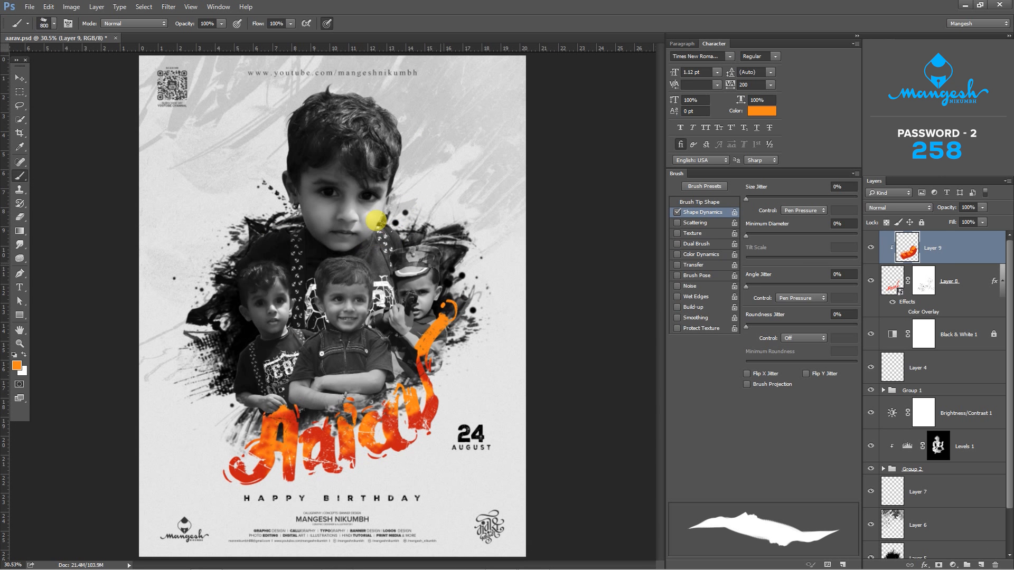
key(ctrl)
key(ctrl+l)
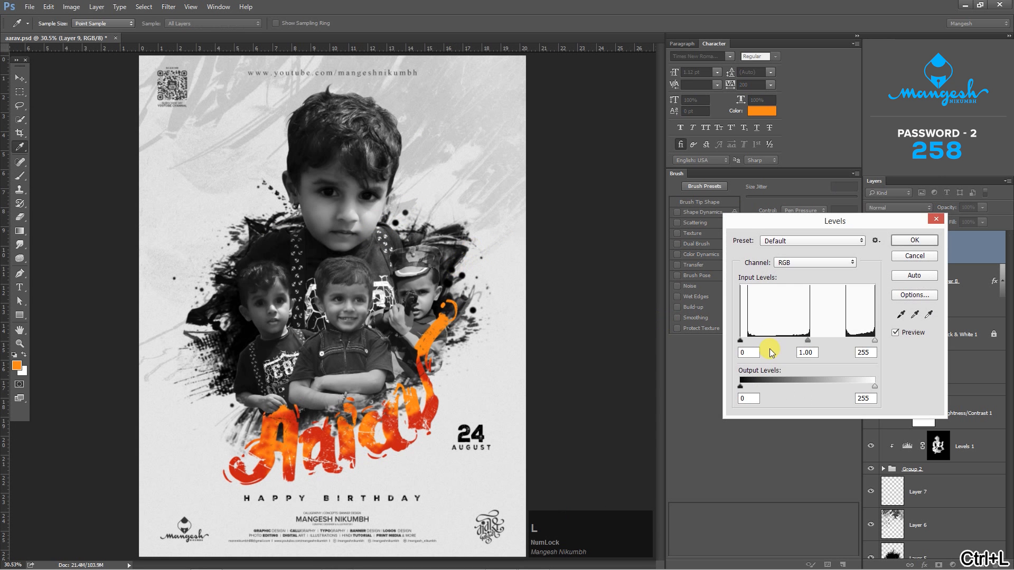
drag(809, 340, 830, 342)
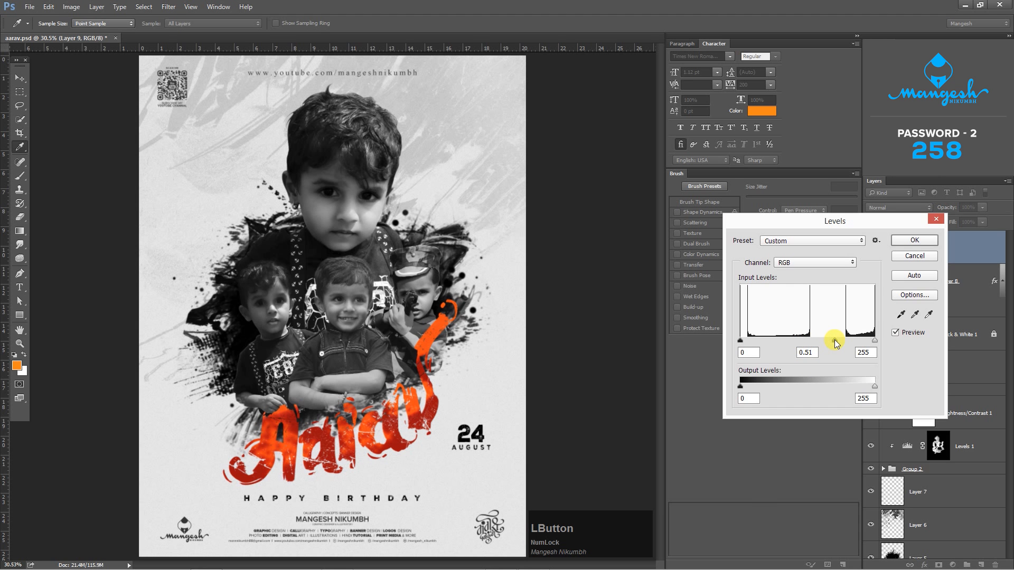
click(901, 242)
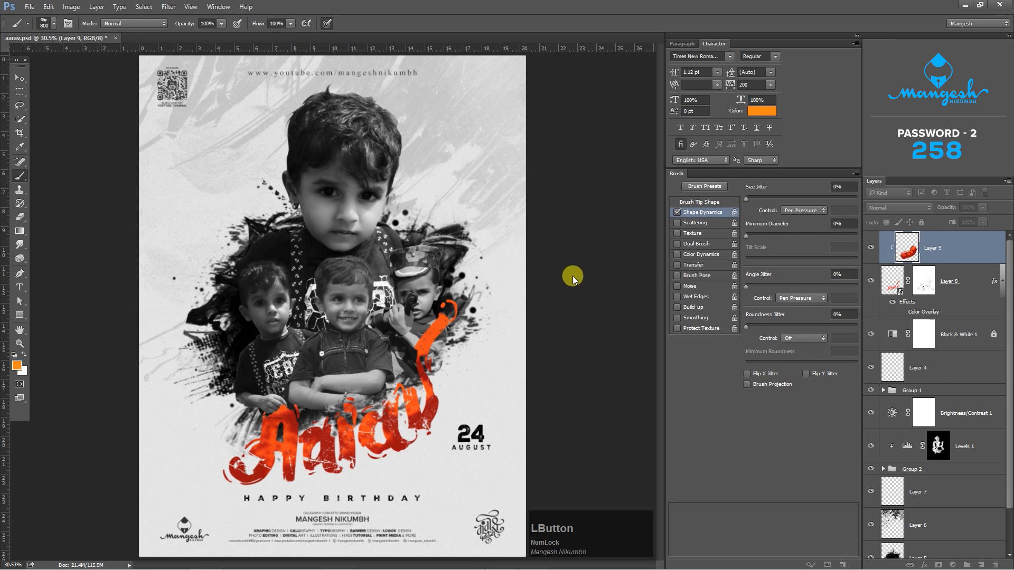
- Try a Hue/Saturation adjustment on Layer 9 with hue +11, saturation +40 and lightness +9
key(ctrl+u)
mouse_move(751, 340)
mouse_down()
mouse_move(717, 338)
mouse_move(756, 340)
mouse_up()
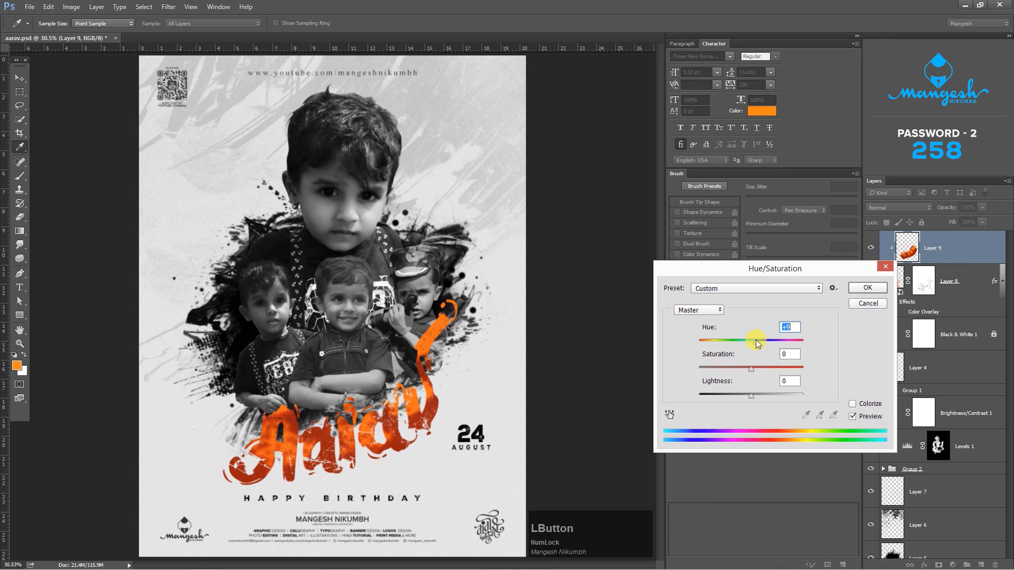
drag(747, 397, 756, 399)
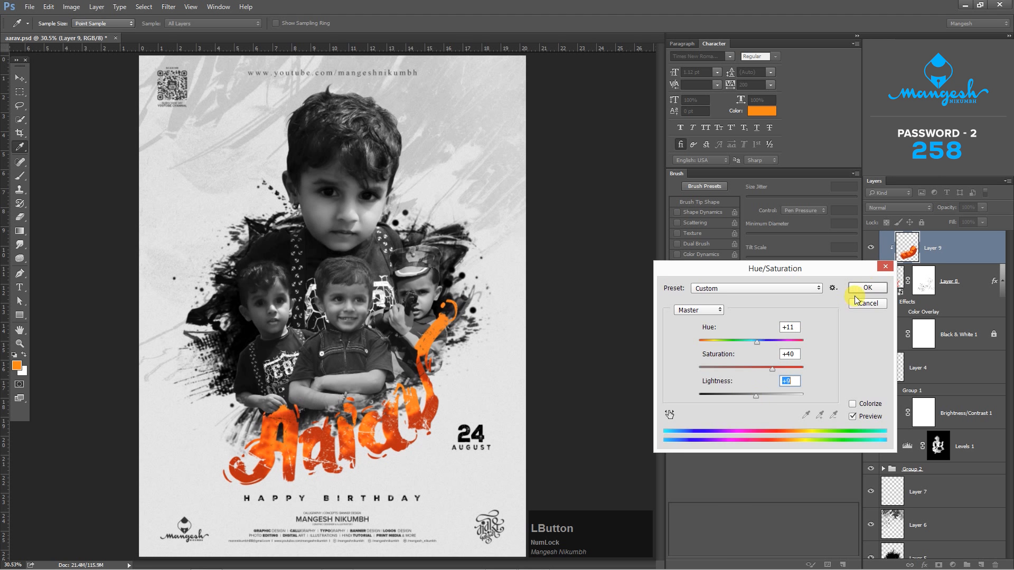
click(868, 287)
key(b)
- Open Layer 8's layer style and disable its Color Overlay effect
click(958, 290)
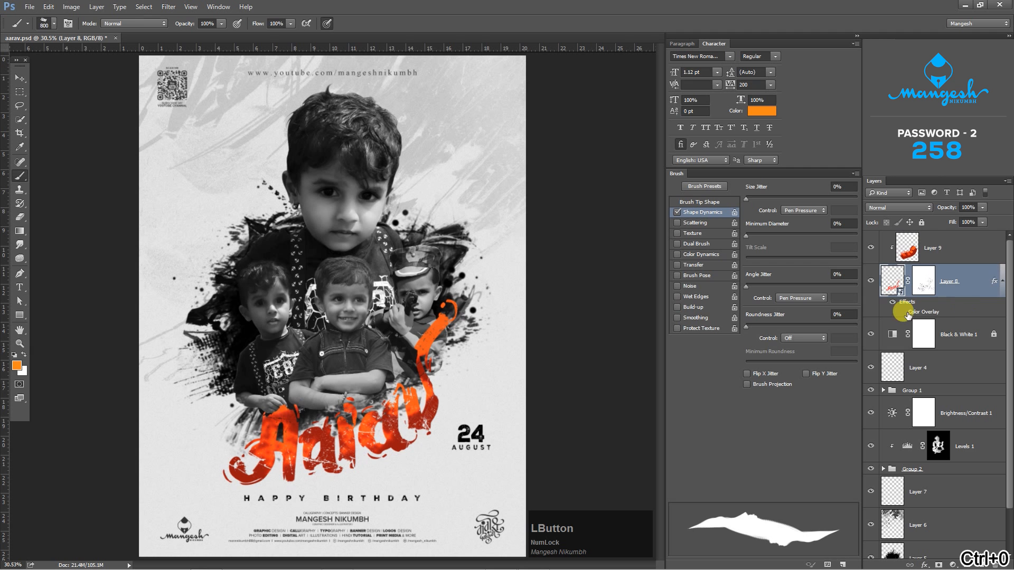
double_click(949, 310)
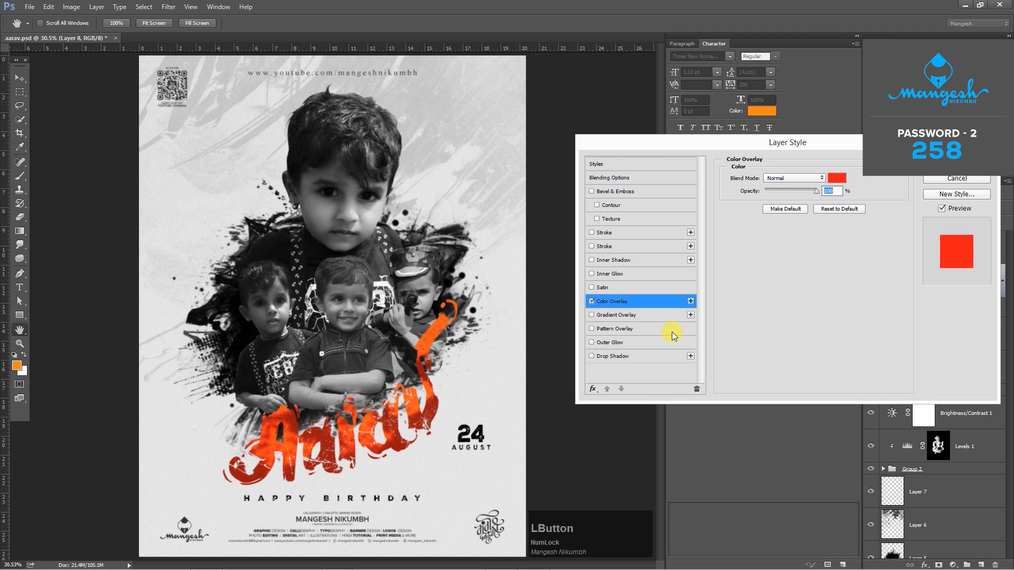
click(592, 301)
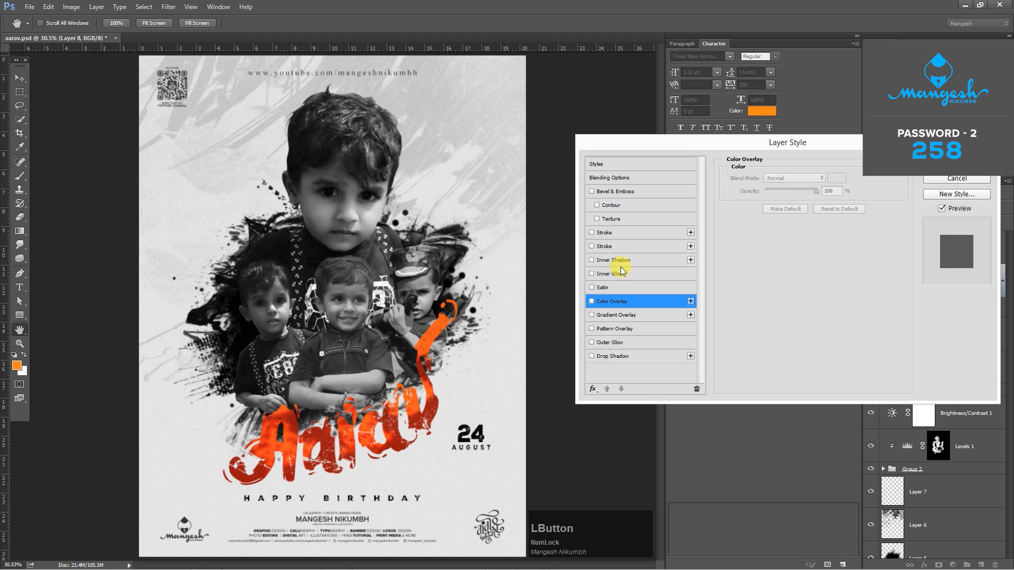
- Add a white outside Stroke of 10 px at 95% opacity around the lettered name on Layer 8
click(614, 236)
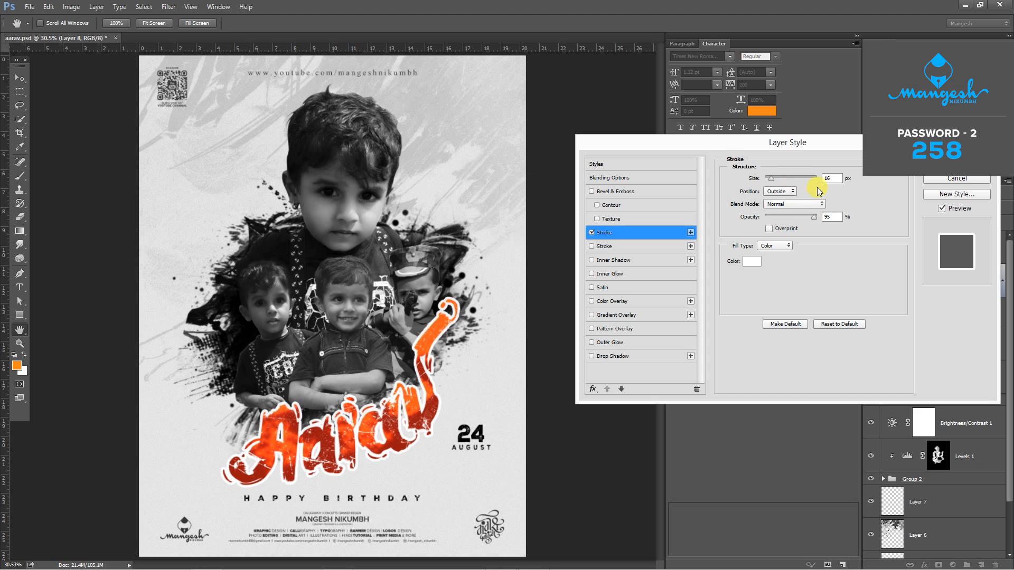
click(838, 175)
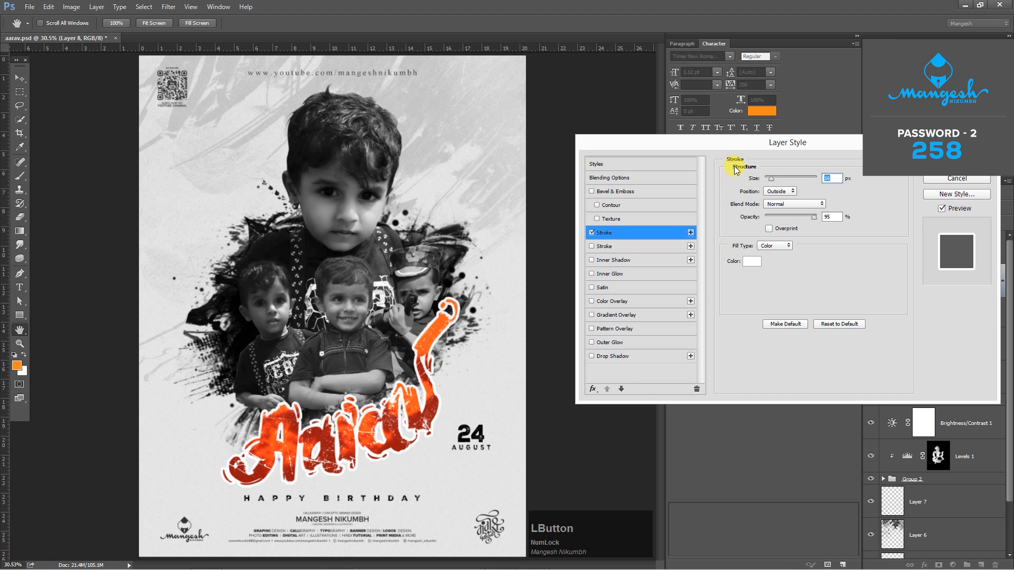
drag(768, 155, 701, 236)
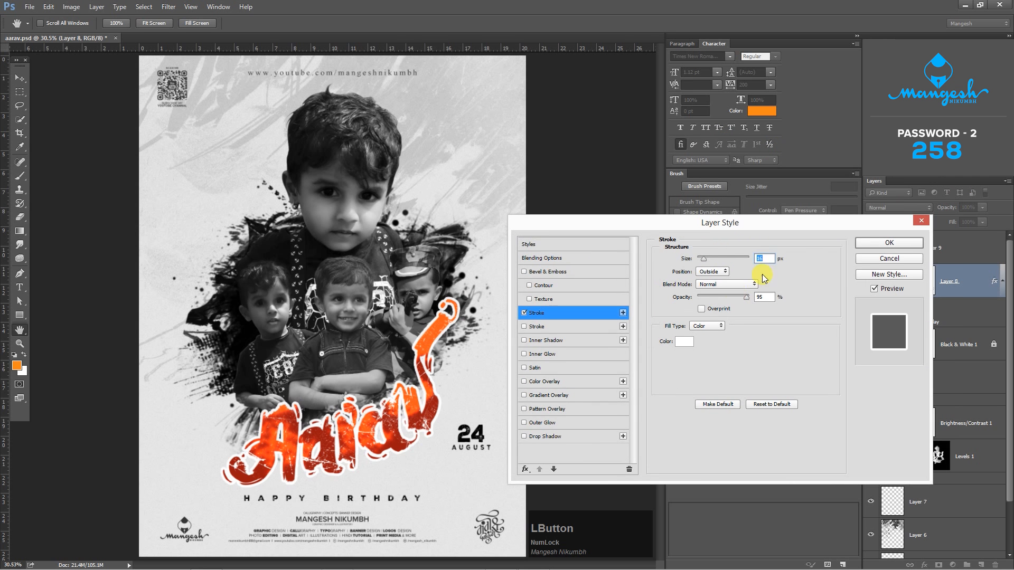
drag(759, 254, 675, 253)
text(10)
key(Tab)
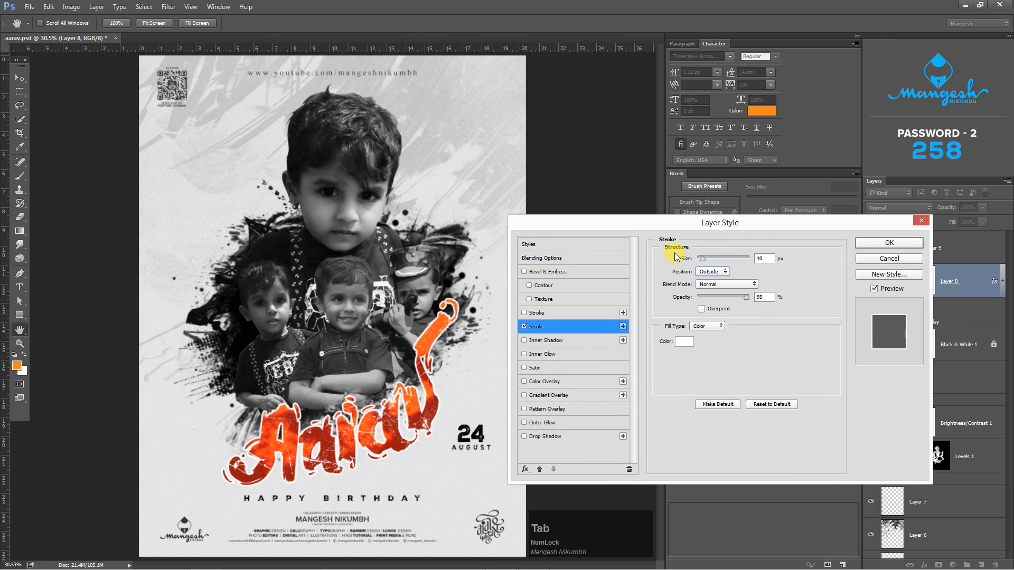
key(Return)
- Move the 24 August date text slightly up beside the lettered name
key(ctrl+0)
drag(468, 440, 466, 417)
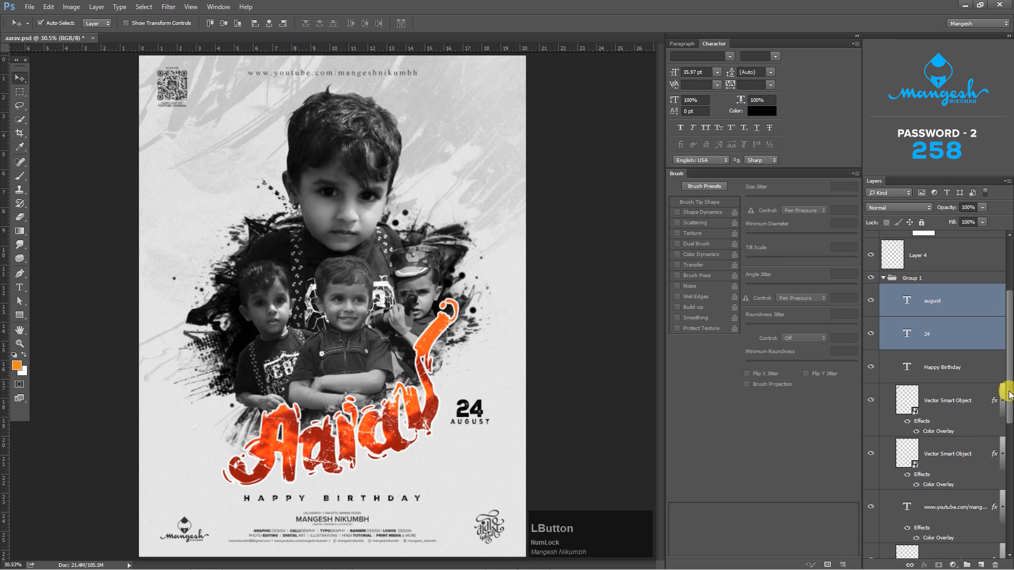
- Add a new empty layer directly above the Happy Birthday text layer in Group 1
drag(1009, 393, 1008, 542)
scroll(932, 425, up, 5)
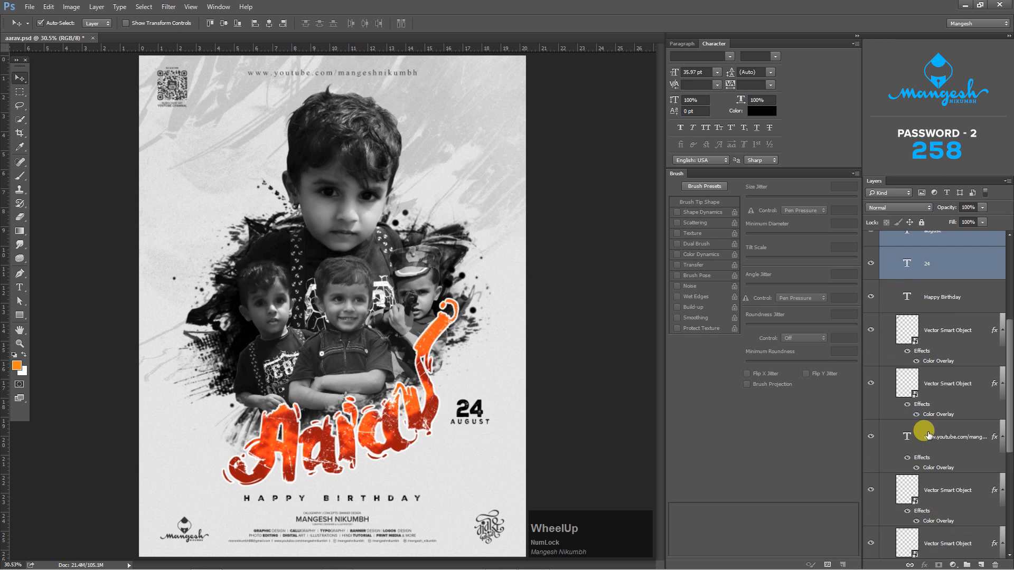
click(960, 390)
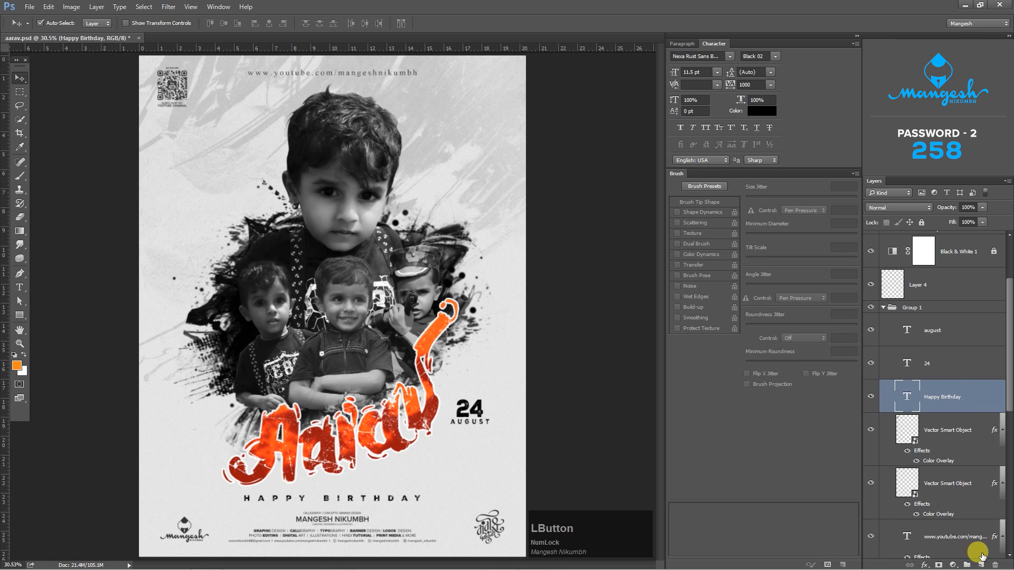
click(981, 564)
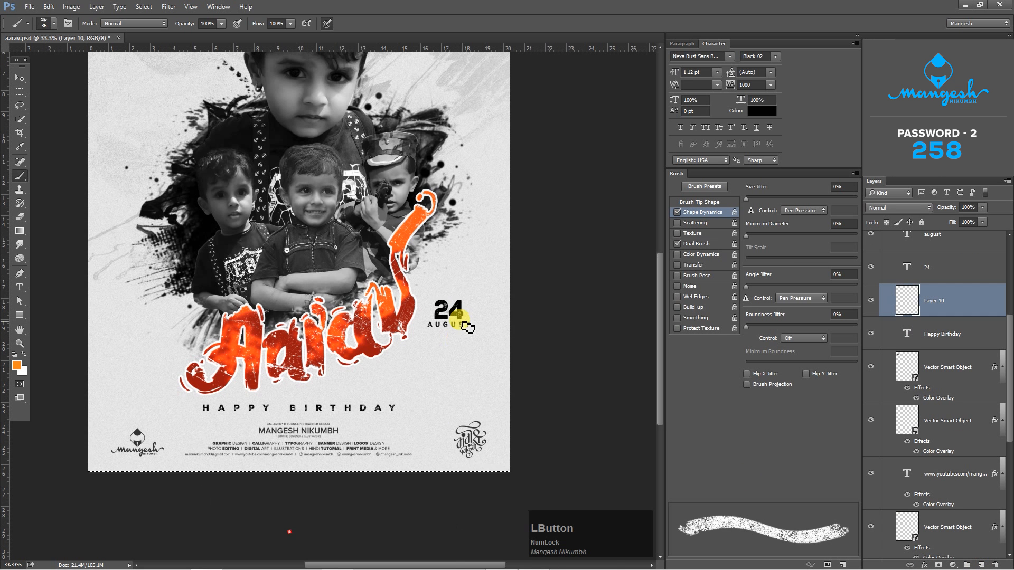
- Stamp one black ink splatter behind the 24 August date on the new layer with a 535 px splatter brush
right_click(446, 248)
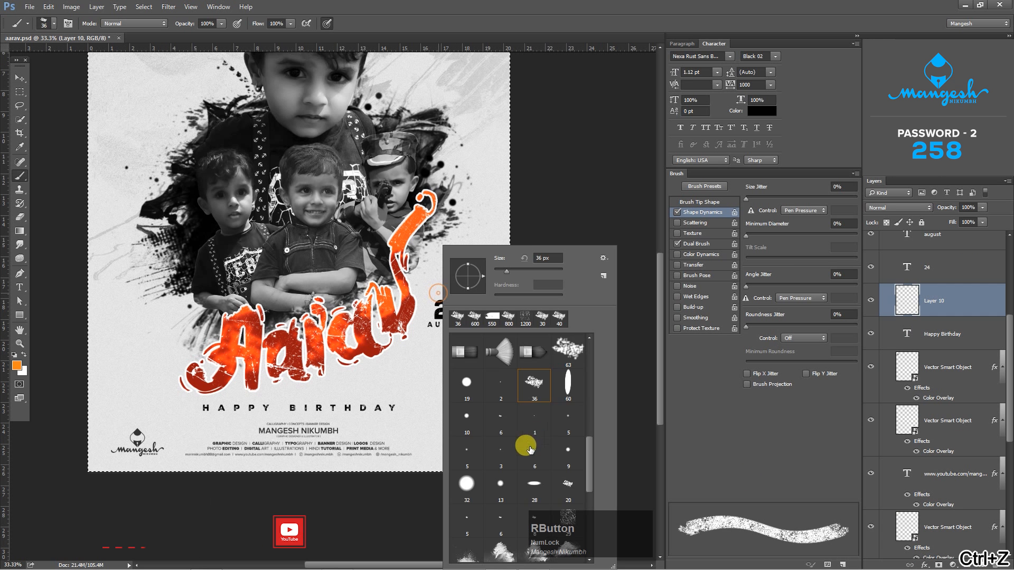
scroll(581, 470, down, 2)
drag(589, 473, 590, 532)
click(461, 548)
key(ctrl+z)
key(d)
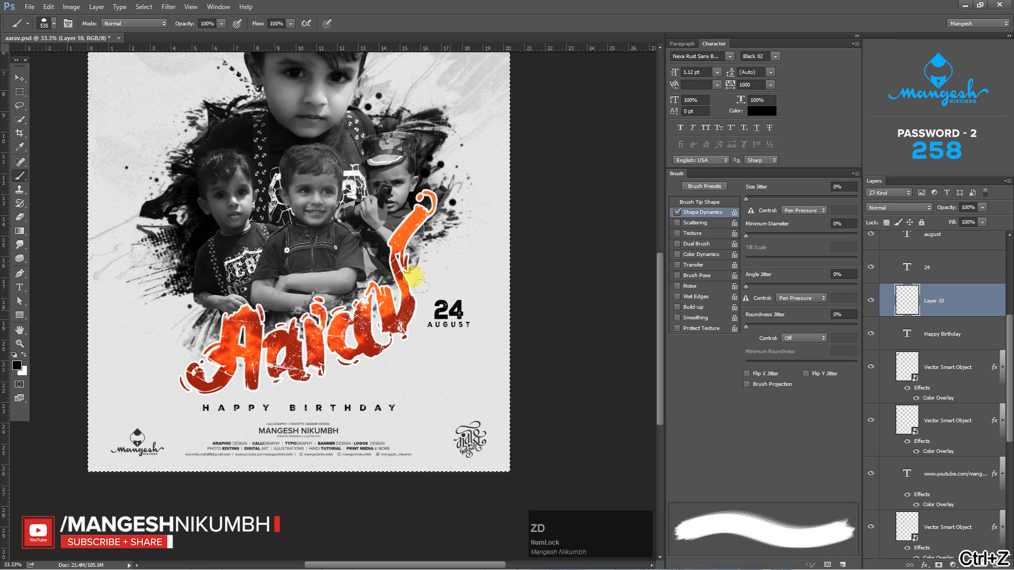
click(450, 310)
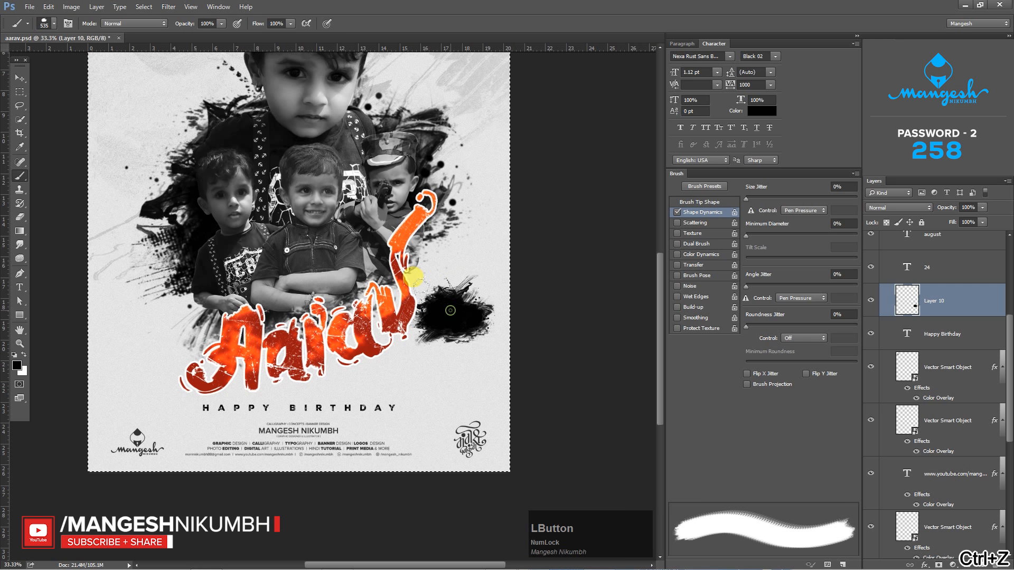
- Recolor the 24 and august text layers white and clear the active selection
click(930, 267)
key(ctrl+BackSpace)
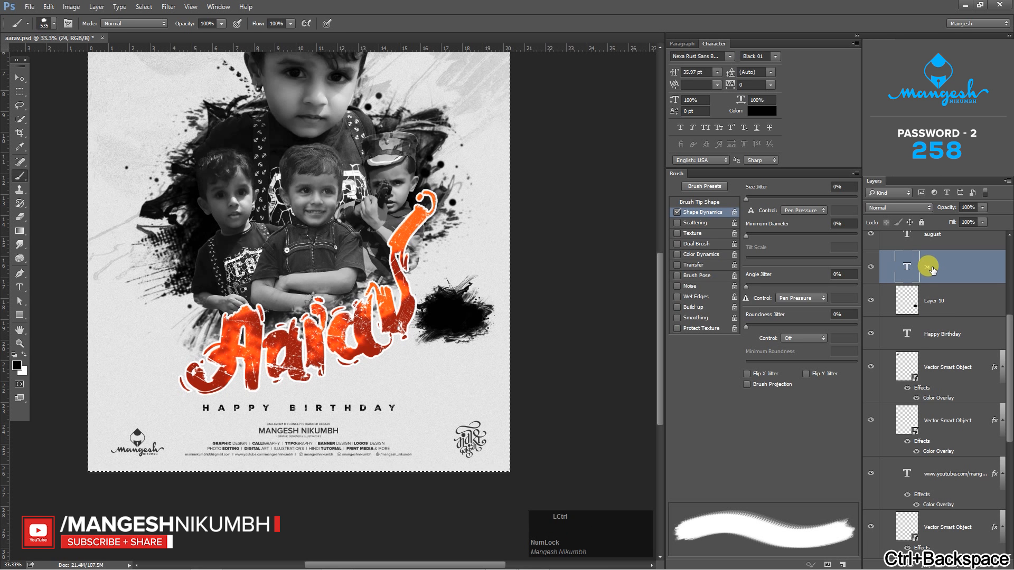
key(ctrl+d)
key(ctrl+BackSpace)
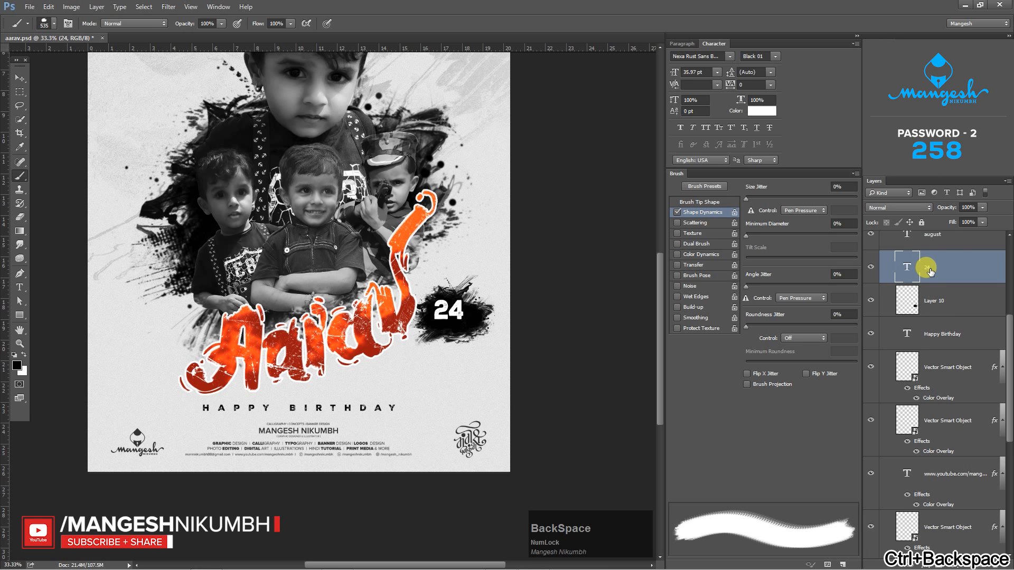
click(934, 242)
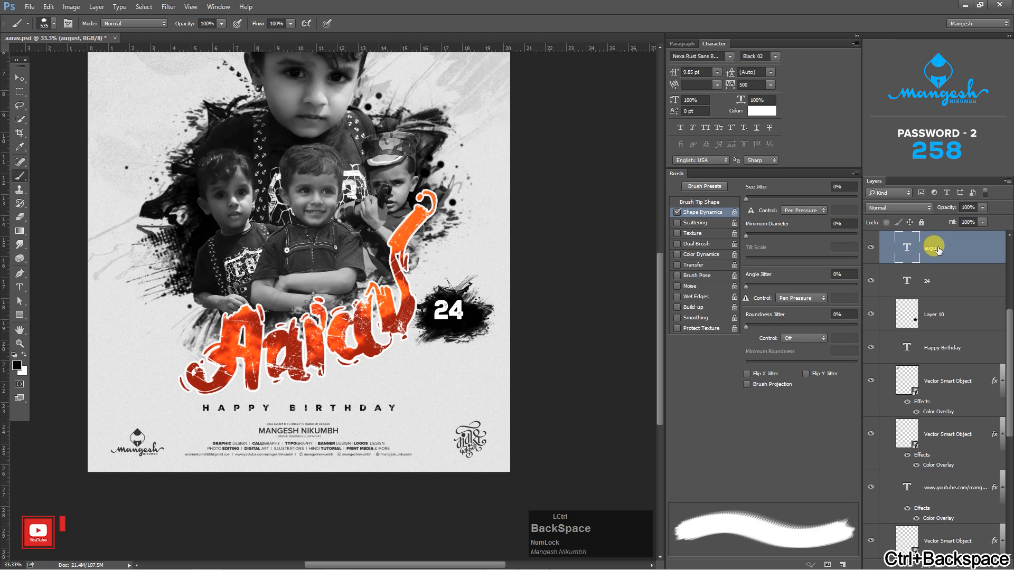
key(ctrl+BackSpace)
key(v)
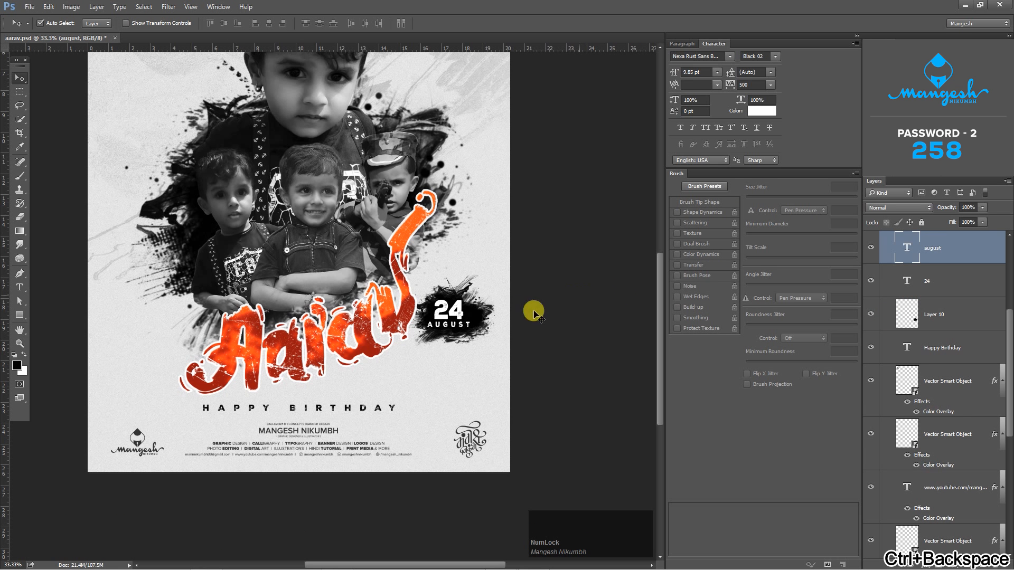
- Set the opacity of the splatter on Layer 10 to 70% and collapse Group 1
click(482, 314)
click(982, 207)
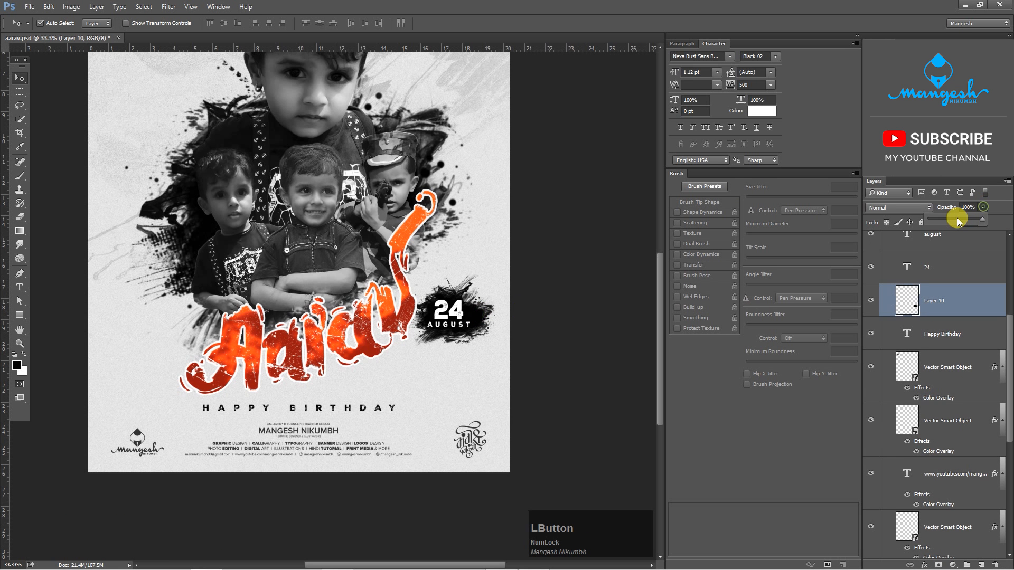
drag(953, 218, 961, 218)
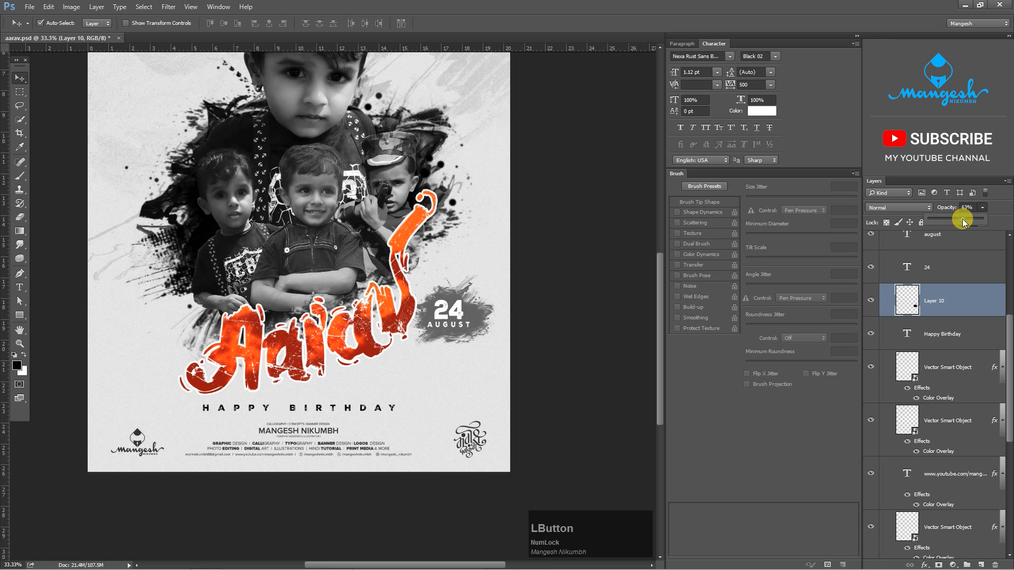
click(581, 330)
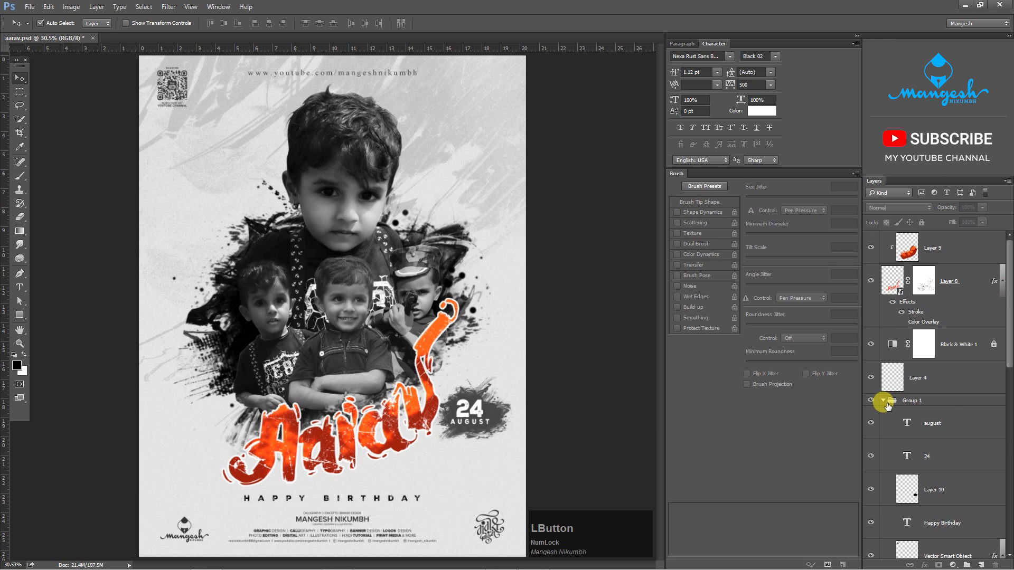
click(885, 403)
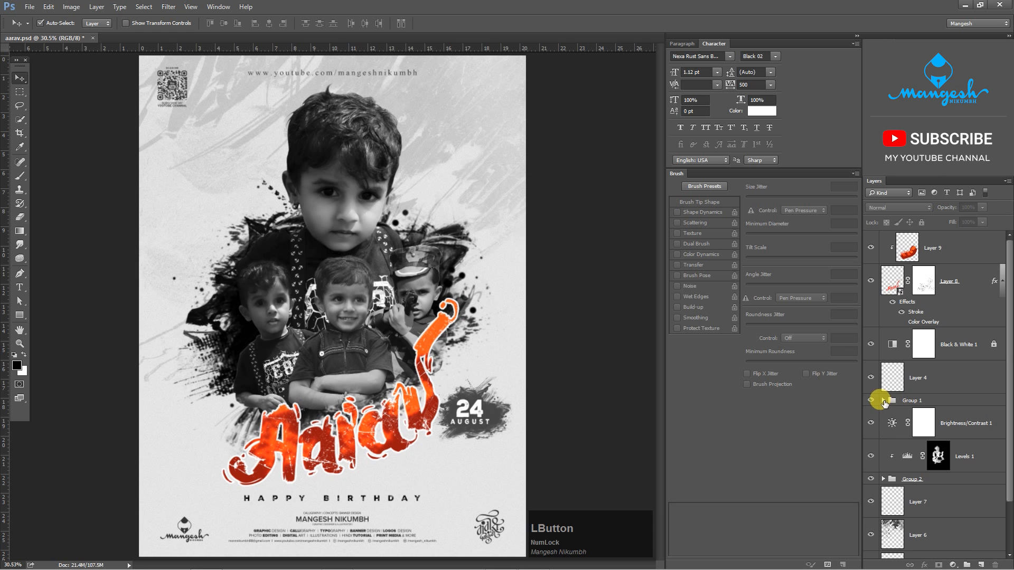
- Duplicate the large portrait's layer, Layer 0 copy 3, within the same document
click(369, 172)
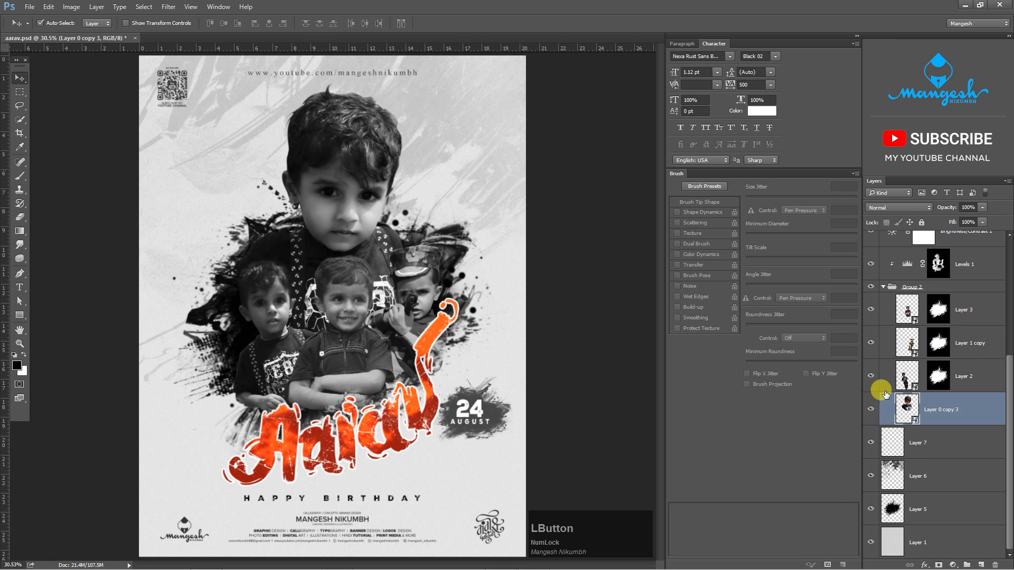
click(871, 409)
click(871, 409)
right_click(971, 418)
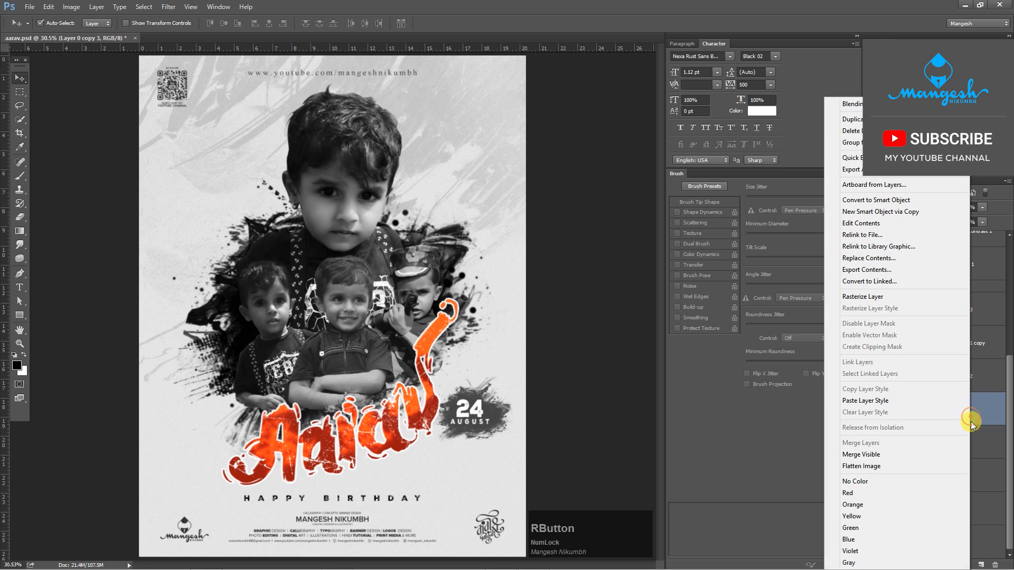
click(845, 124)
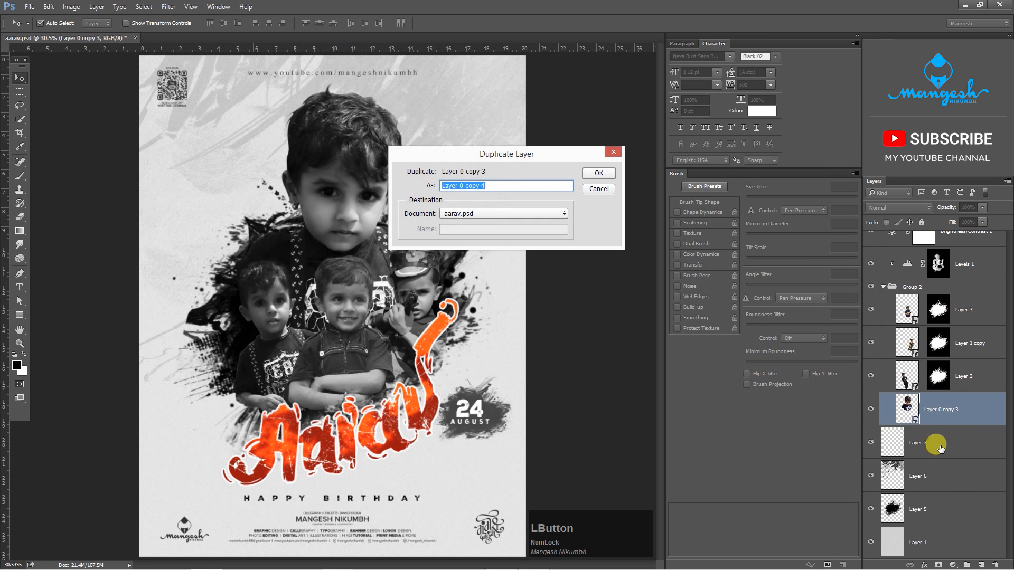
click(599, 174)
- Hide Layer 0 copy 4 and give Layer 0 copy 3 a near-black Color Overlay, 0b0b0b, sampled from the ink splash
click(949, 415)
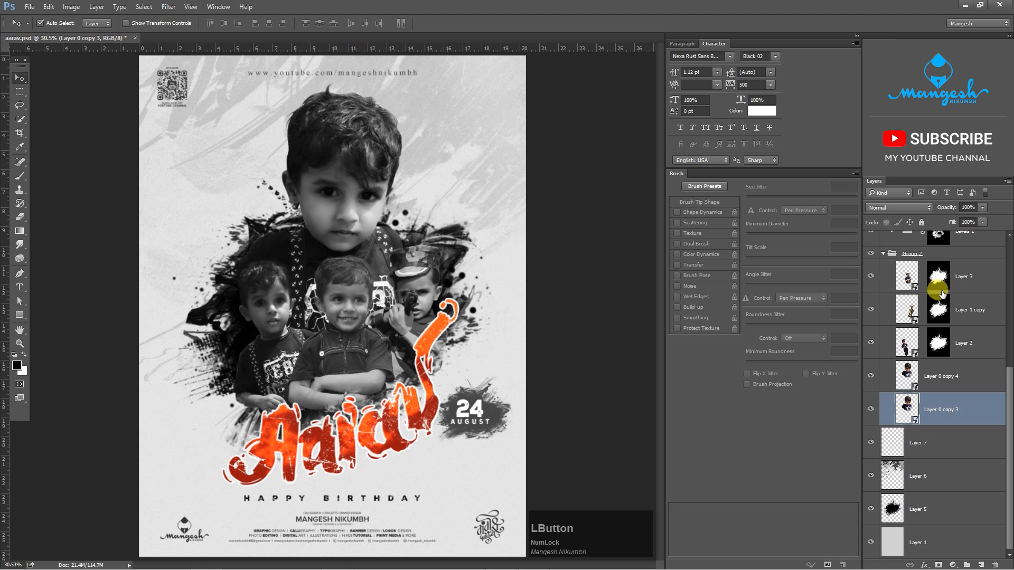
click(870, 375)
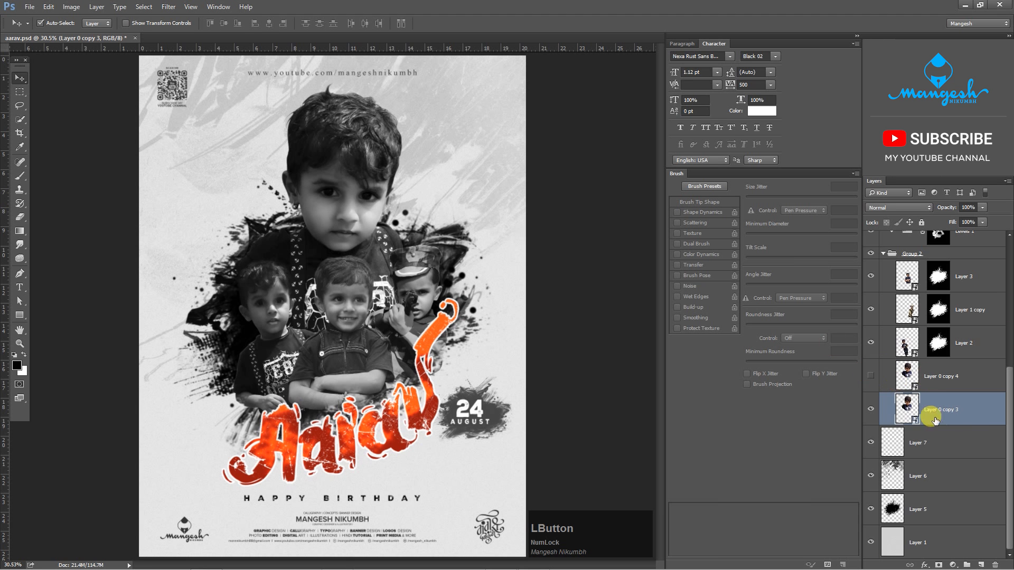
double_click(983, 416)
click(543, 382)
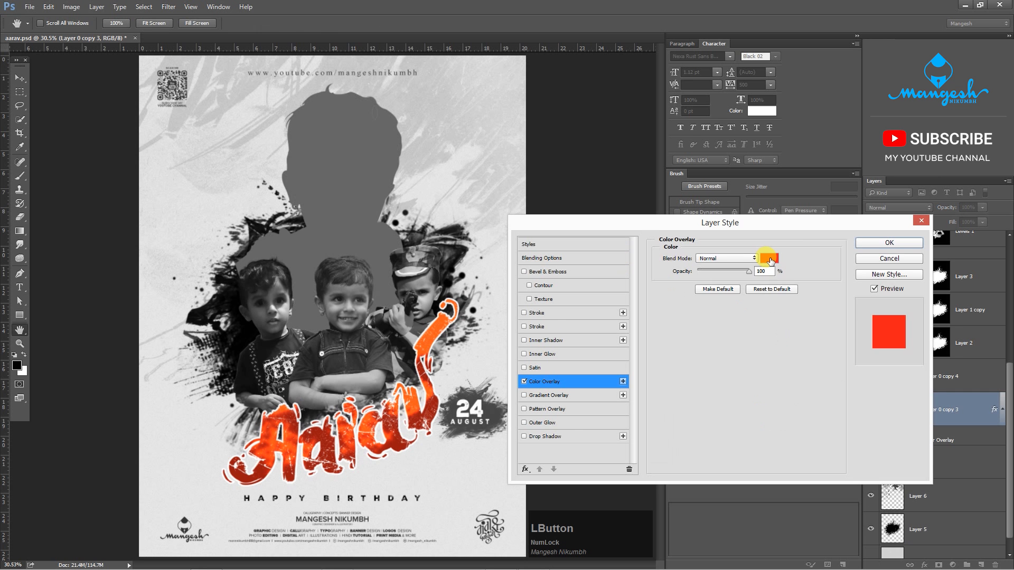
click(765, 259)
click(294, 210)
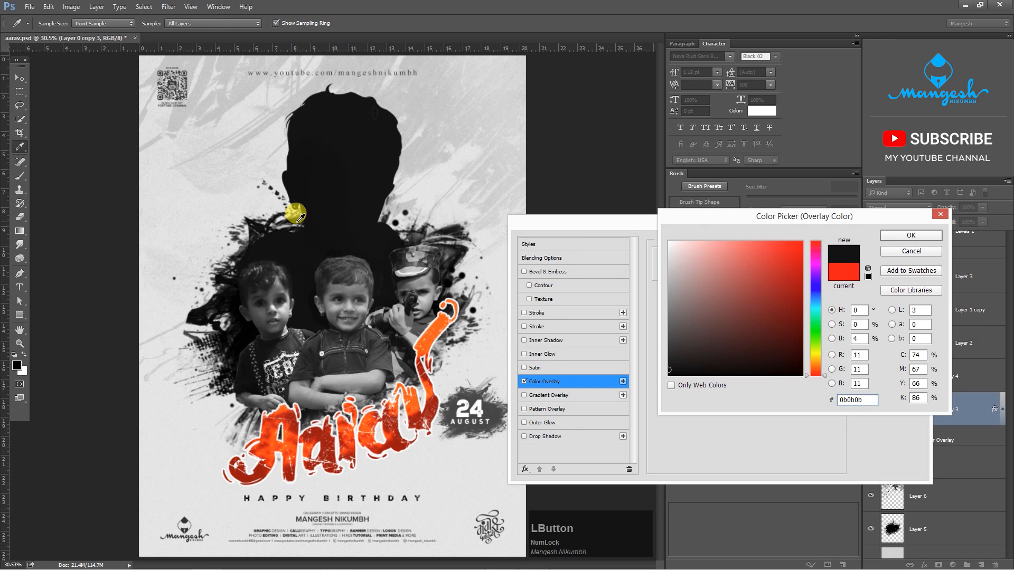
click(896, 241)
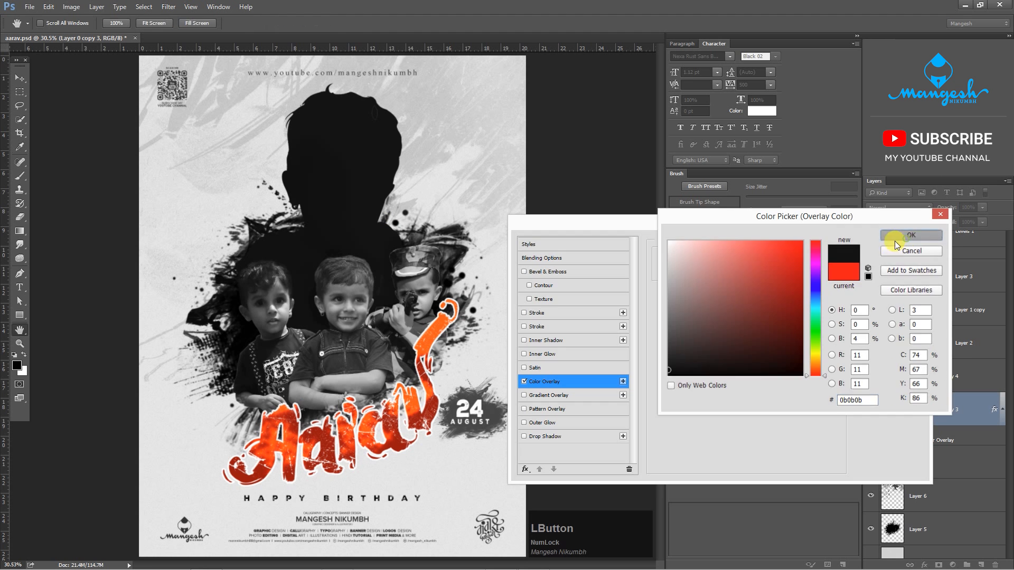
click(892, 244)
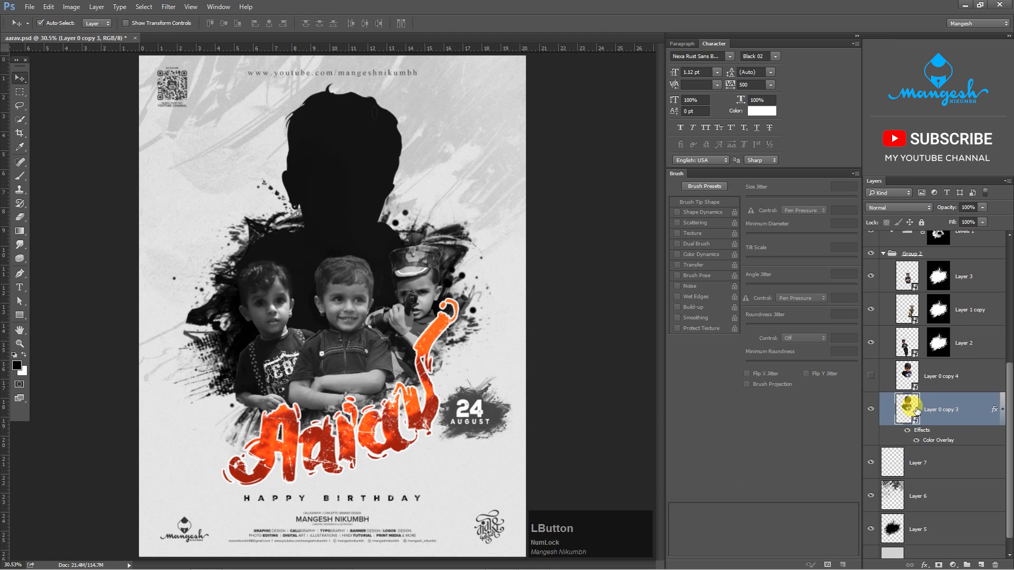
- Show Layer 0 copy 4 again and add a layer mask to it
click(870, 375)
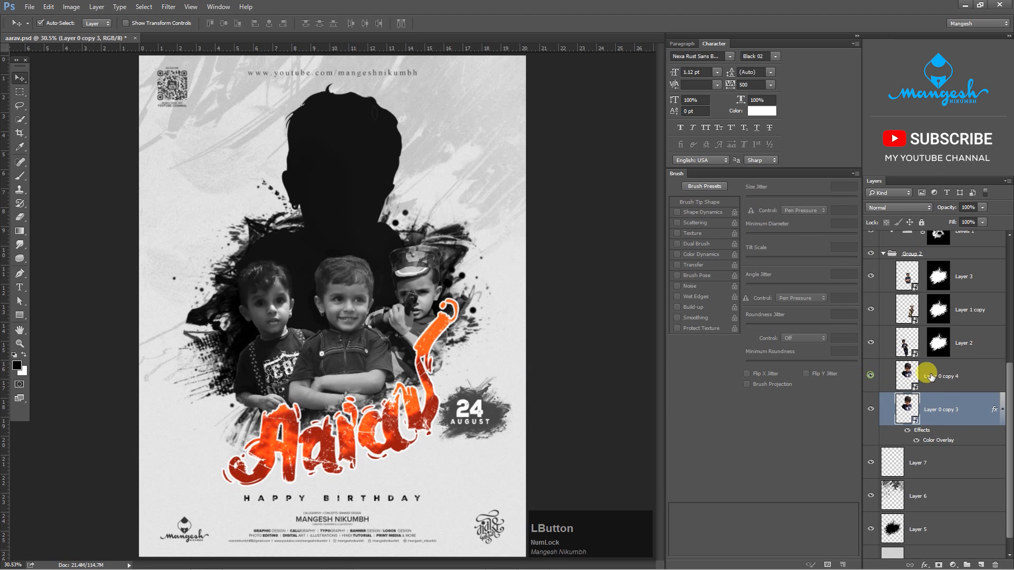
click(942, 378)
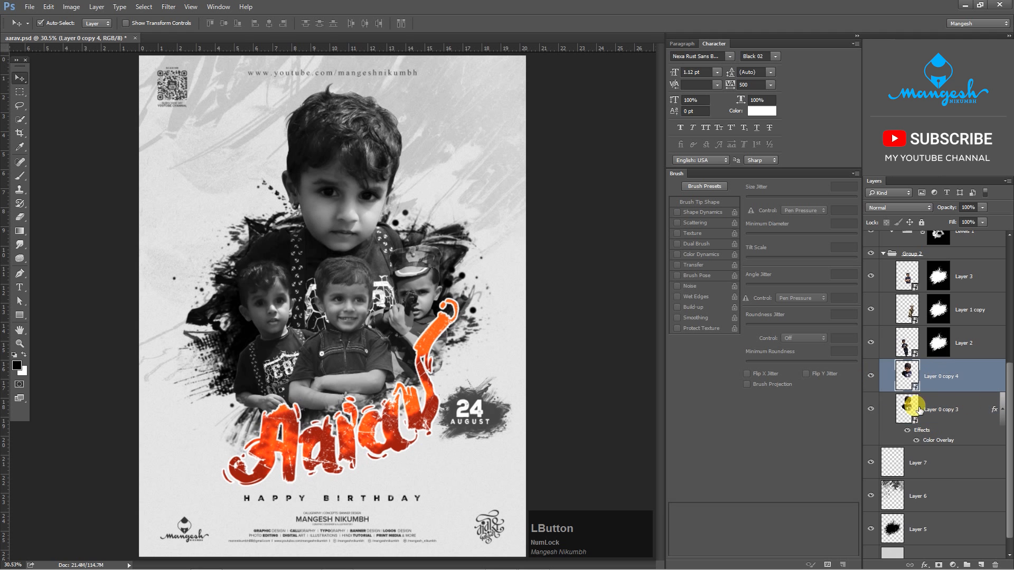
click(938, 565)
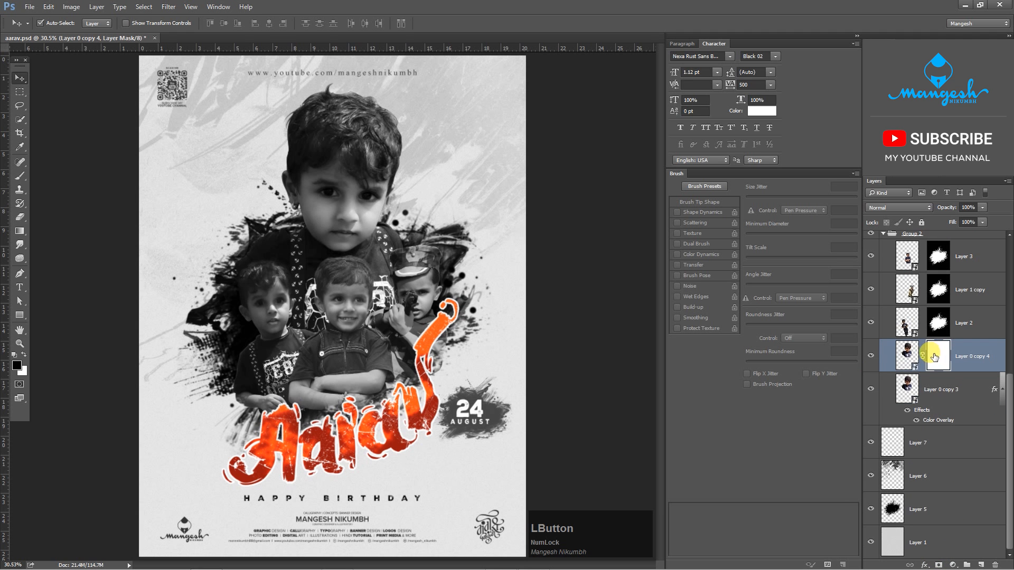
- Paint black on the portrait's mask along the upper-left hair edge with a soft round 300 px brush
key(b)
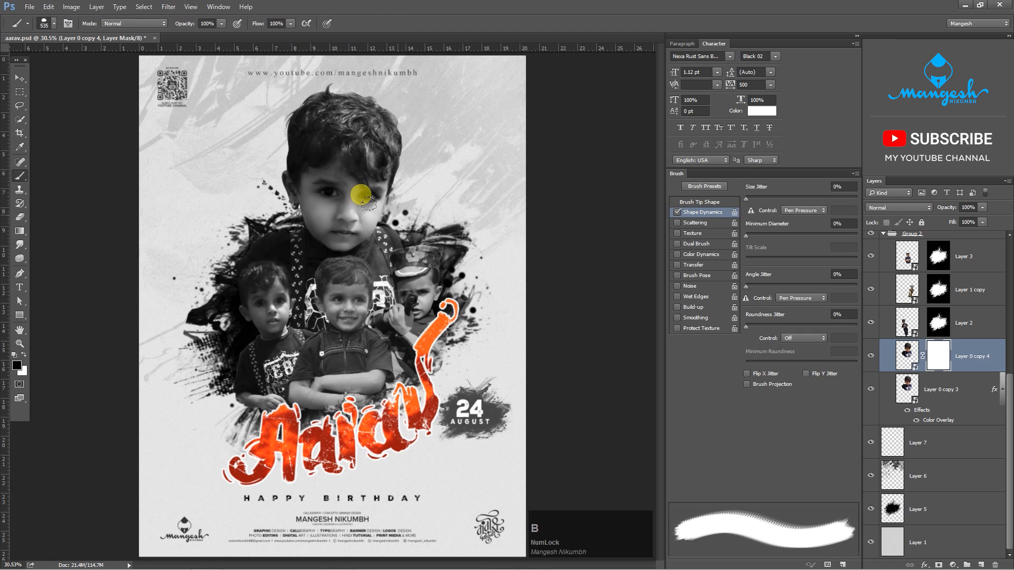
right_click(437, 225)
drag(590, 479, 591, 337)
click(548, 321)
key(Return)
key(bracketright)
key(bracketright)
key(bracketright)
key(bracketright)
key(bracketright)
key(bracketright)
key(bracketright)
key(bracketright)
key(bracketright)
key(bracketright)
drag(326, 93, 294, 117)
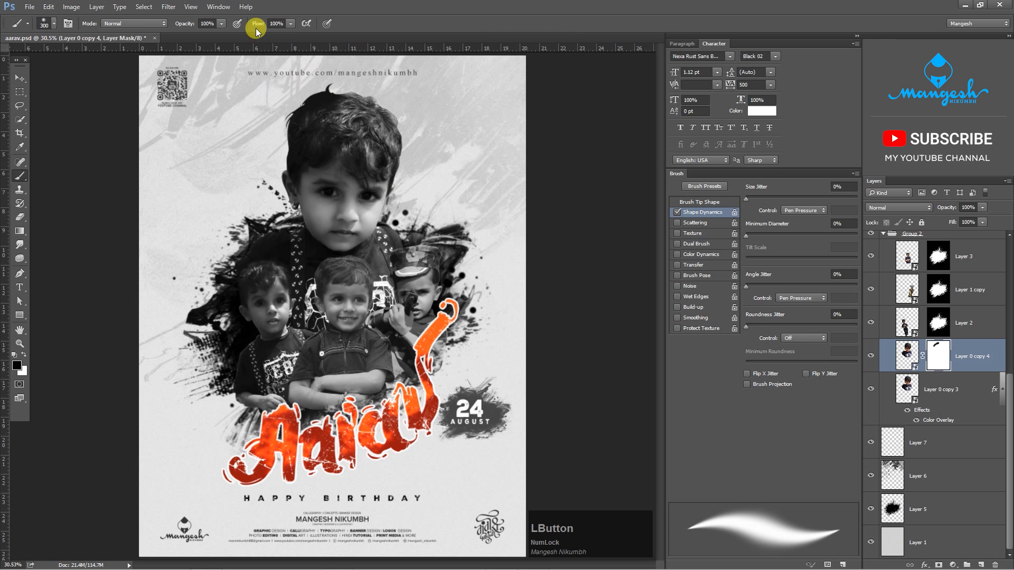
- Set the brush to 57% opacity and 60% flow, with pen-pressure control for size and opacity and airbrush build-up
click(327, 24)
click(289, 24)
drag(221, 23, 200, 27)
click(236, 24)
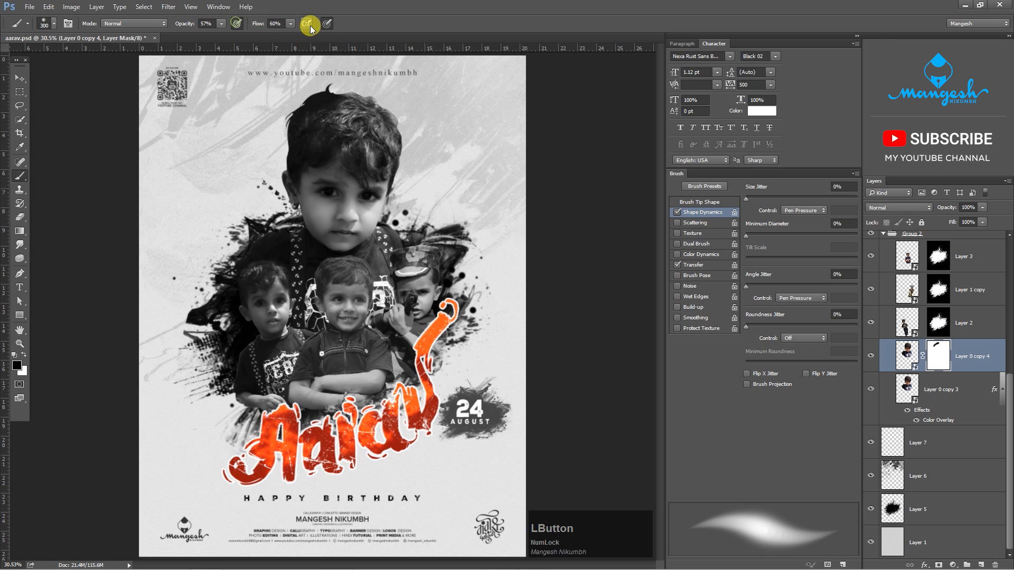
- Darken the top and right edges of the large portrait's hair by painting black on its layer mask
key(ctrl+equal)
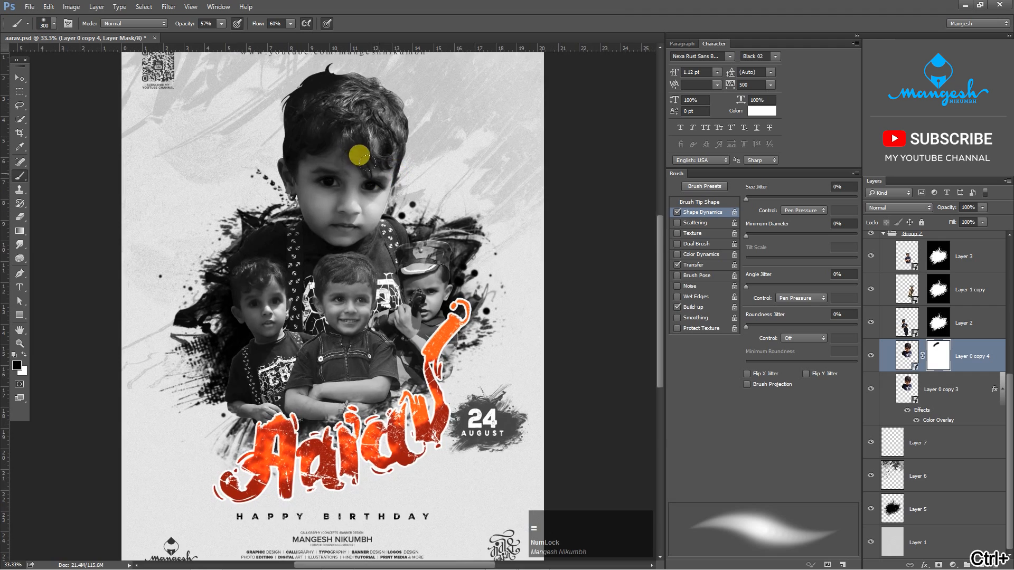
key(ctrl+equal)
key(space)
drag(375, 159, 364, 341)
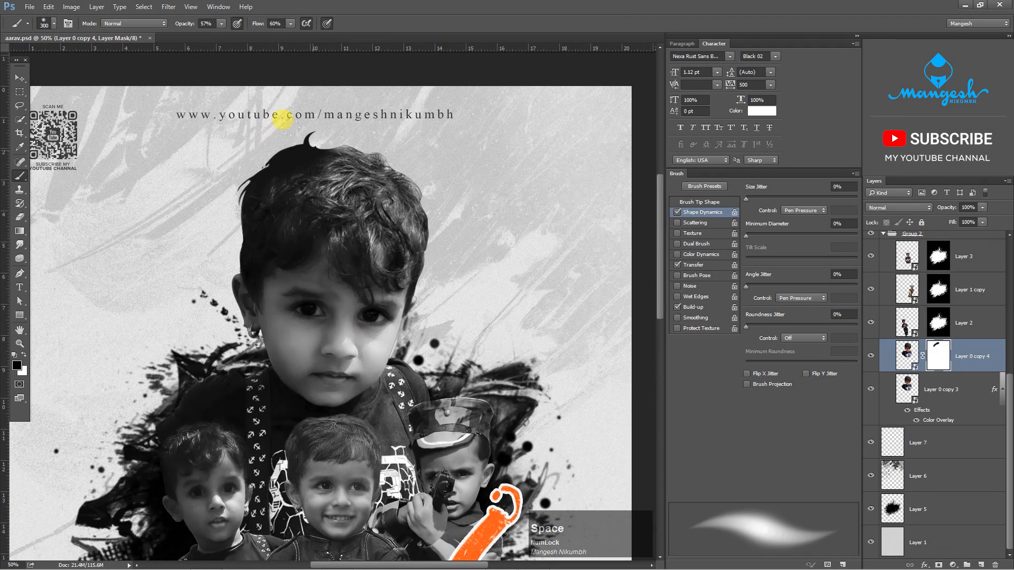
mouse_move(293, 128)
mouse_down()
mouse_move(342, 134)
mouse_move(308, 122)
mouse_move(203, 211)
mouse_move(207, 249)
mouse_move(267, 172)
mouse_move(272, 187)
mouse_move(272, 177)
mouse_move(375, 144)
mouse_move(408, 178)
mouse_move(316, 151)
mouse_move(257, 176)
mouse_move(419, 224)
mouse_move(427, 244)
mouse_move(417, 212)
mouse_move(382, 232)
mouse_move(395, 172)
mouse_move(420, 165)
mouse_up()
key(bracketleft)
key(bracketleft)
key(bracketright)
key(bracketright)
key(bracketleft)
key(bracketleft)
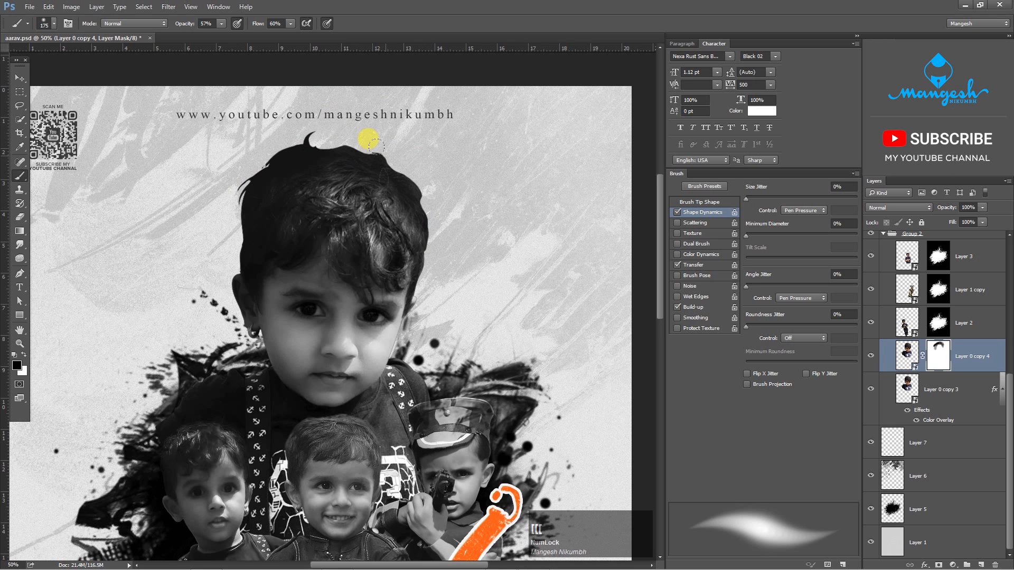
- Fade the white print on the large portrait's shirt by painting its mask with a larger soft brush
drag(430, 225, 502, 237)
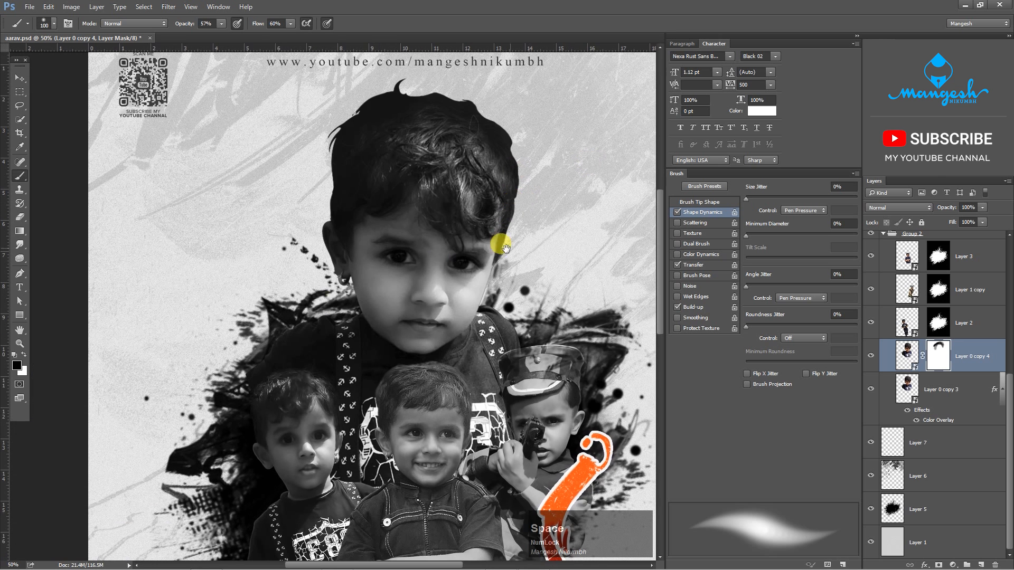
key(bracketright)
key(bracketright)
key(bracketright)
drag(369, 340, 348, 241)
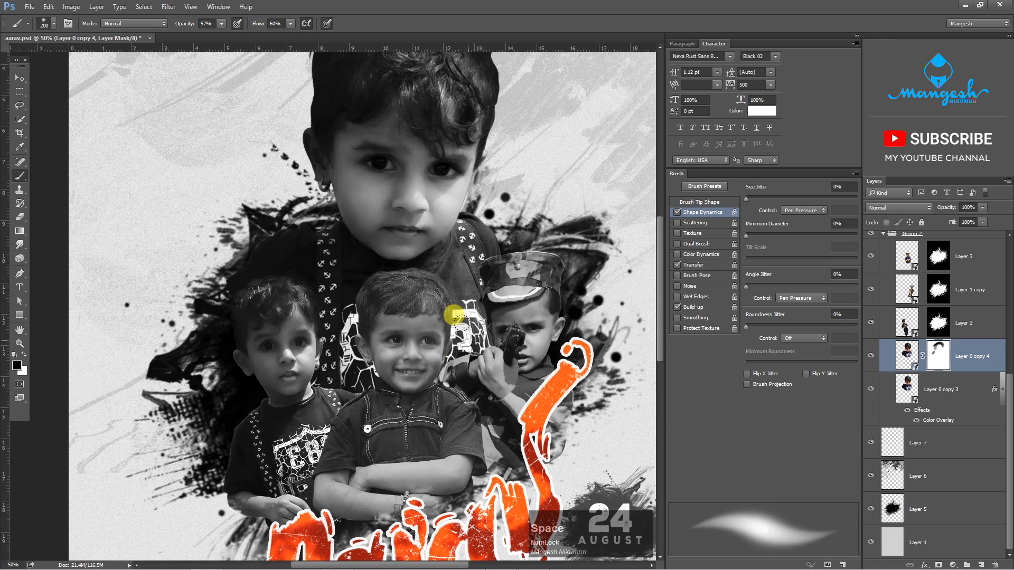
key(bracketright)
key(bracketright)
key(bracketright)
key(bracketright)
drag(412, 305, 303, 308)
- Darken the suspenders on the large portrait's shirt by painting its mask with a 250 px brush
key(bracketleft)
key(bracketleft)
key(bracketleft)
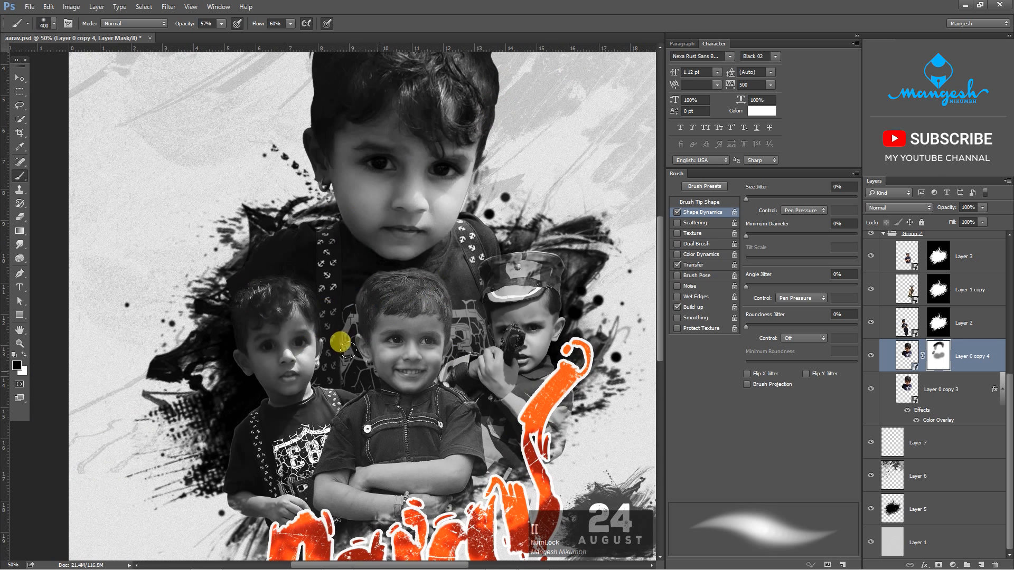
mouse_move(341, 344)
mouse_down()
mouse_move(302, 350)
mouse_move(430, 351)
mouse_move(418, 314)
mouse_move(475, 228)
mouse_move(430, 308)
mouse_move(290, 317)
mouse_move(290, 294)
mouse_move(311, 345)
mouse_move(320, 291)
mouse_move(327, 299)
mouse_move(299, 302)
mouse_up()
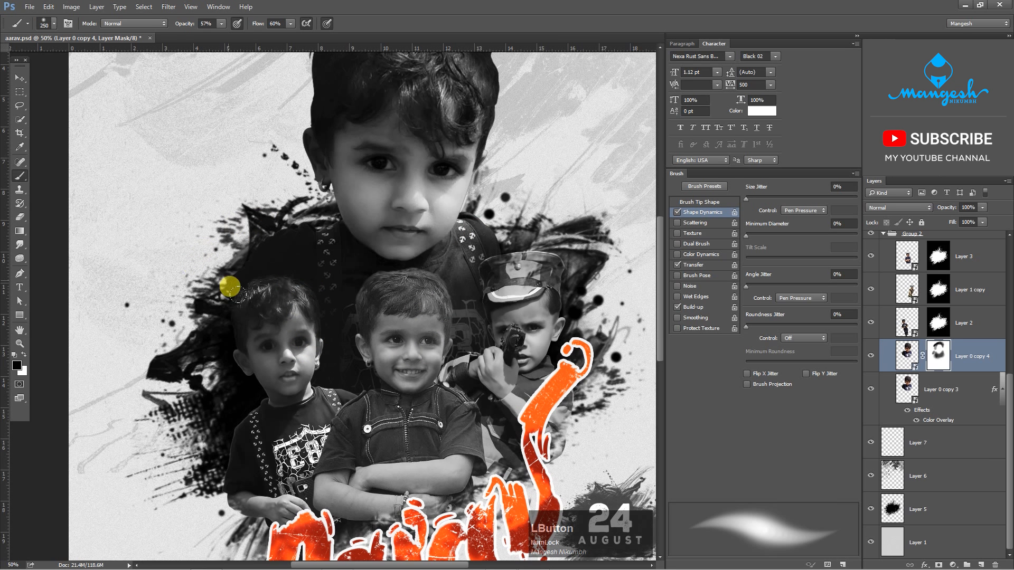
- Darken the large portrait's shoulder edge above the left boy by painting black on the Layer 0 copy 4 mask
mouse_move(230, 287)
mouse_down()
mouse_move(427, 331)
mouse_move(485, 284)
mouse_move(329, 350)
mouse_move(241, 290)
mouse_up()
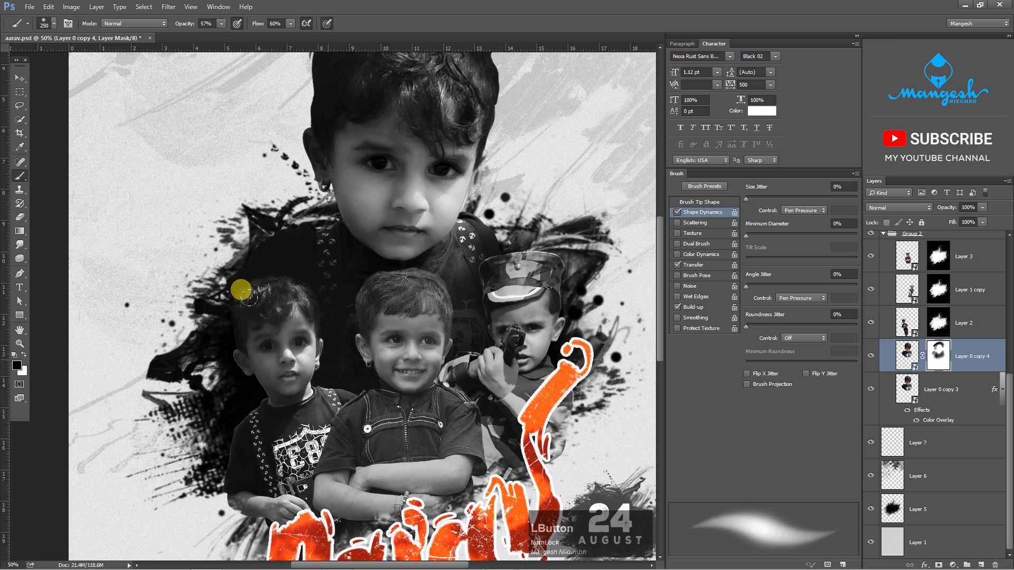
drag(219, 232, 508, 318)
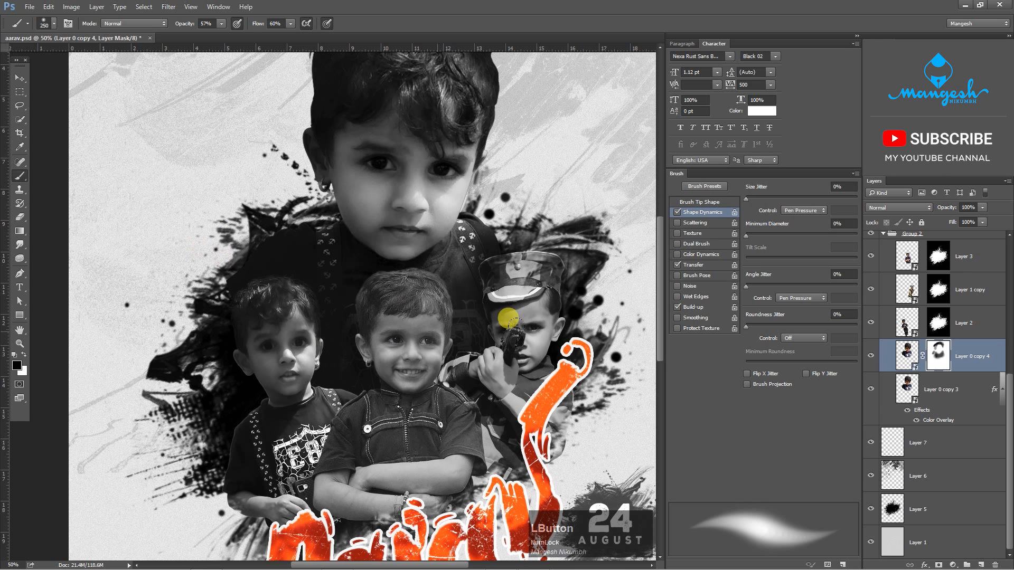
- Add a layer mask to Layer 0 copy 3 and fade its shoulder edge into the ink with black
click(930, 393)
click(871, 389)
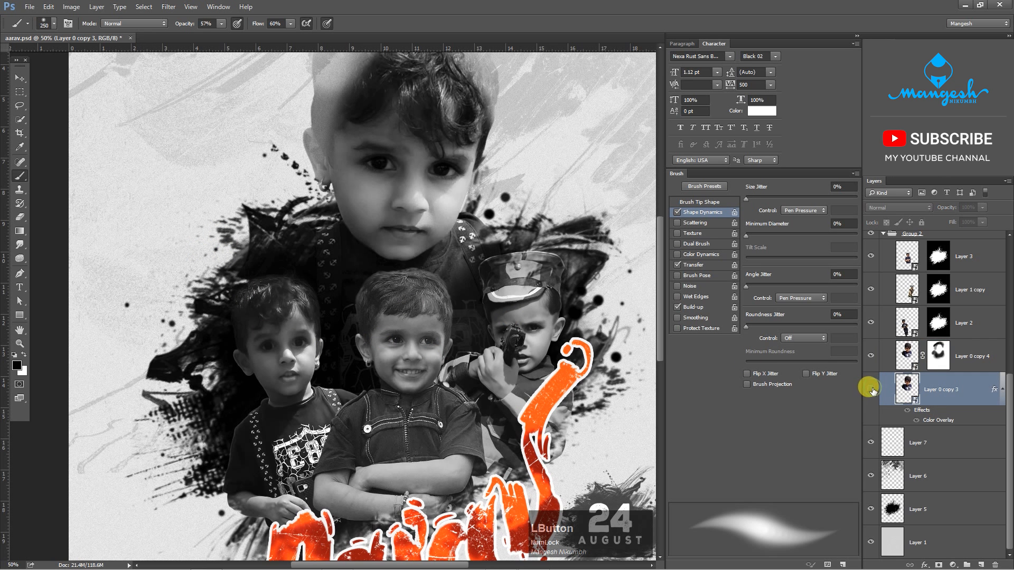
click(871, 389)
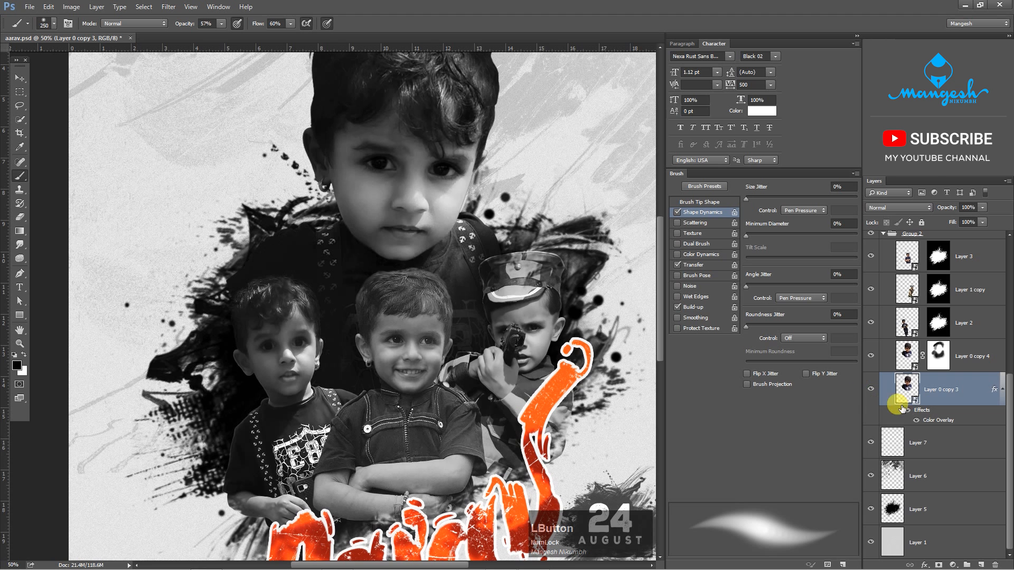
click(938, 565)
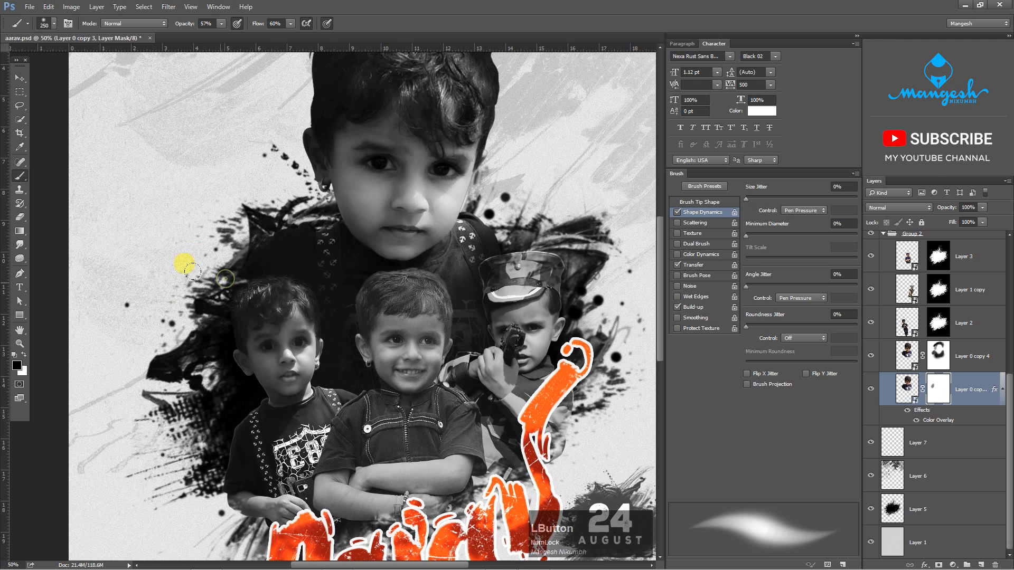
- Blend the large portrait's shoulder further into the ink by painting black on the Layer 0 copy 4 mask
click(932, 356)
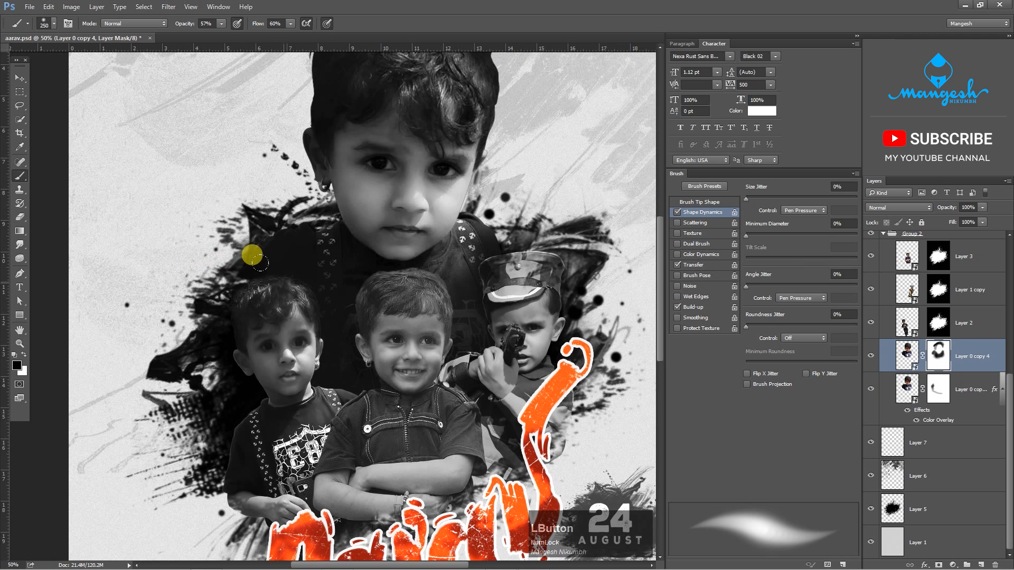
drag(260, 261, 289, 270)
key(ctrl+0)
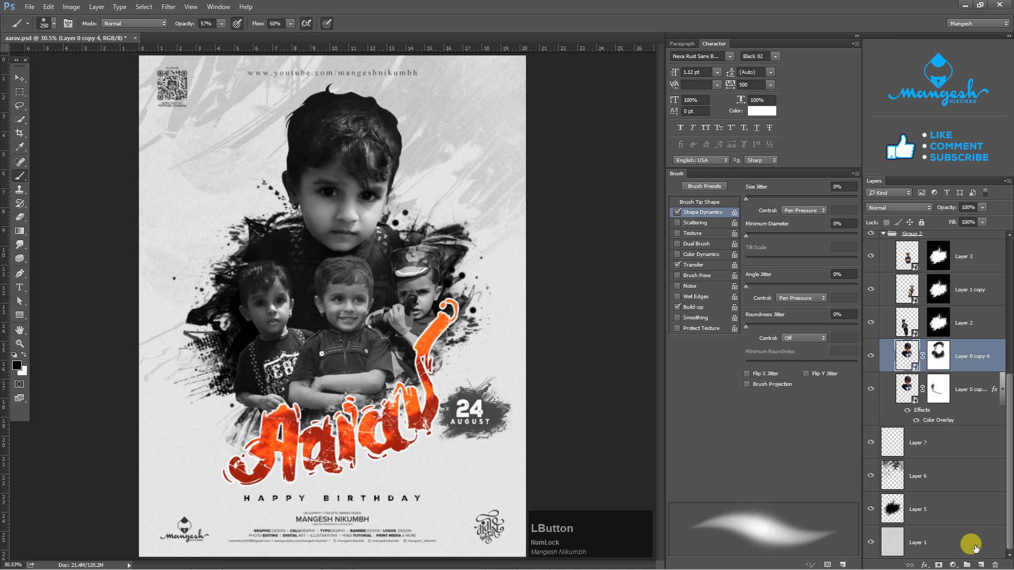
- Add a new layer above Layer 0 copy 4 and choose a 16 px hard round brush
click(980, 565)
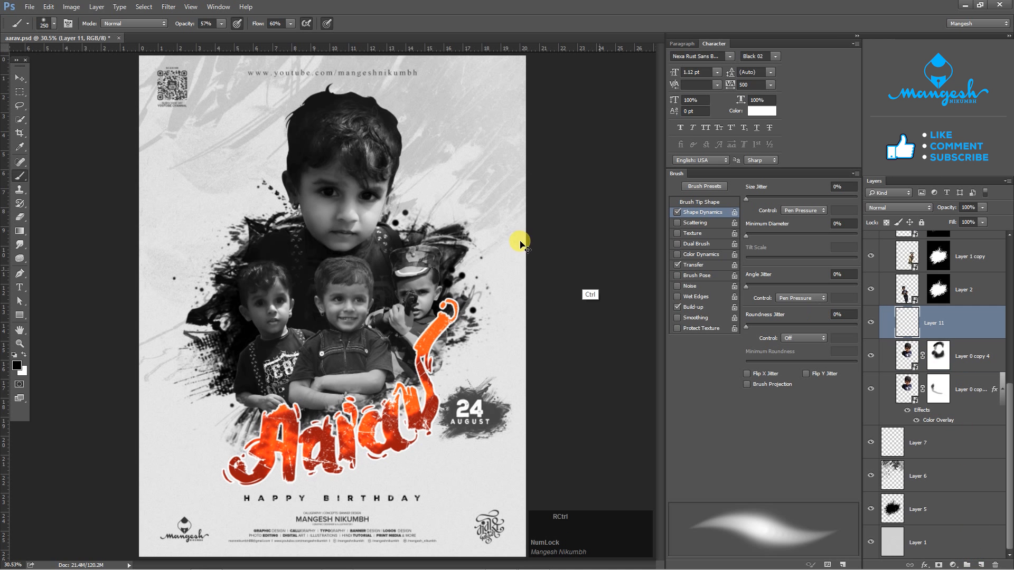
key(ctrl+plus)
key(ctrl+plus)
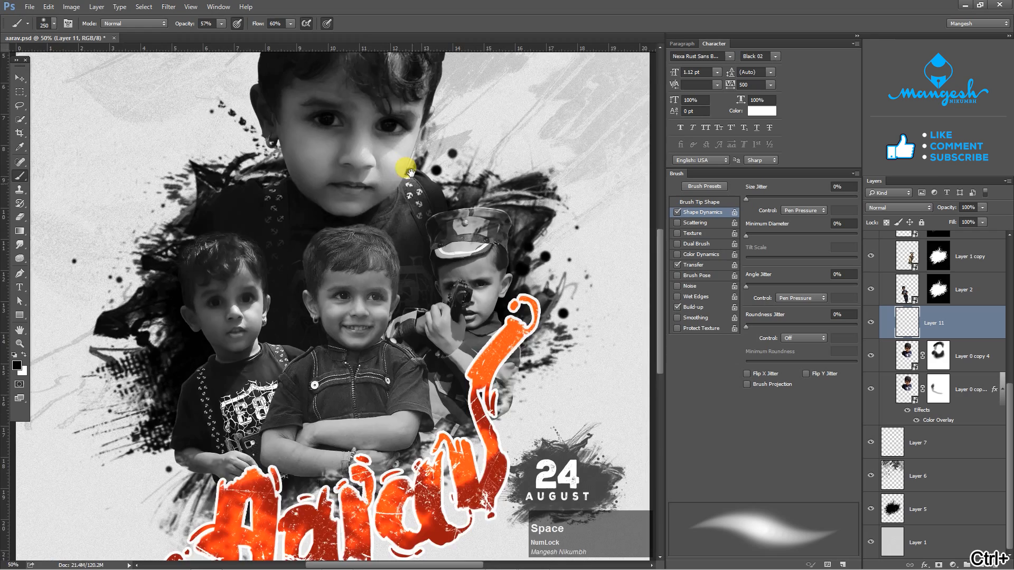
drag(408, 169, 433, 365)
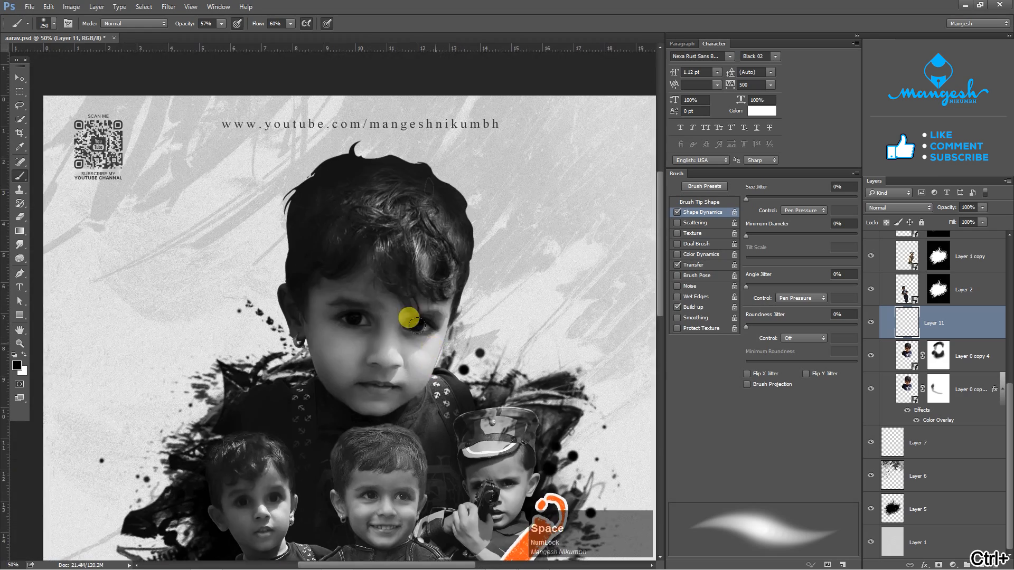
key(ctrl+plus)
key(ctrl+plus)
drag(448, 159, 402, 294)
right_click(399, 203)
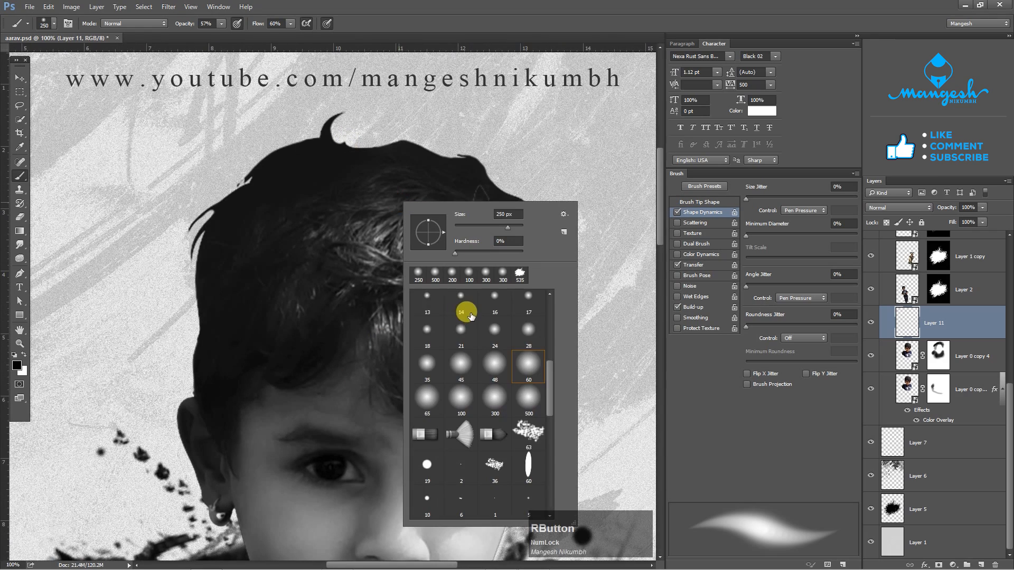
click(538, 363)
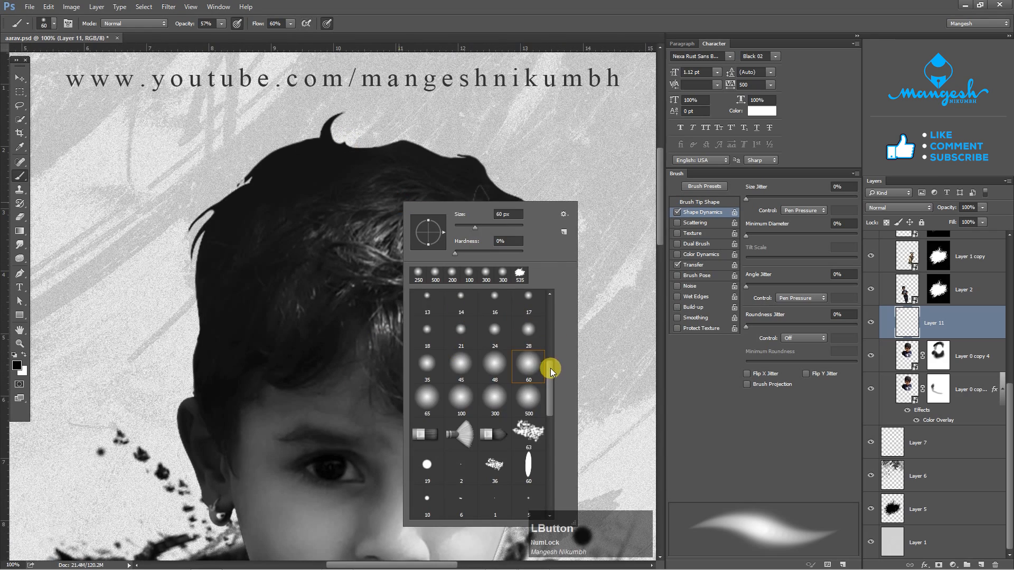
drag(549, 369, 550, 311)
click(494, 371)
key(Return)
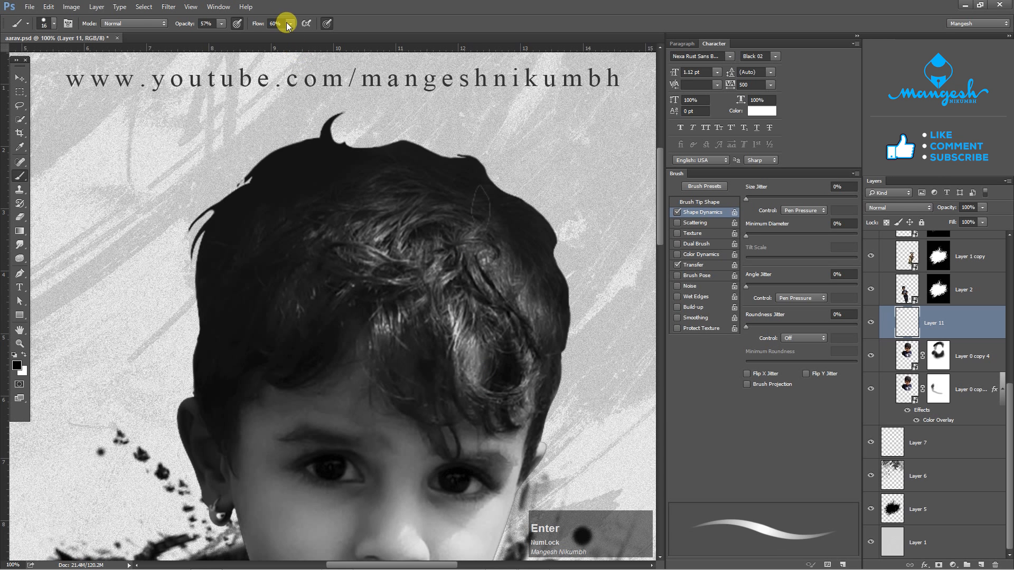
- Set the brush to 100% flow and 100% opacity, and turn off pen-pressure control of opacity
drag(287, 26, 331, 31)
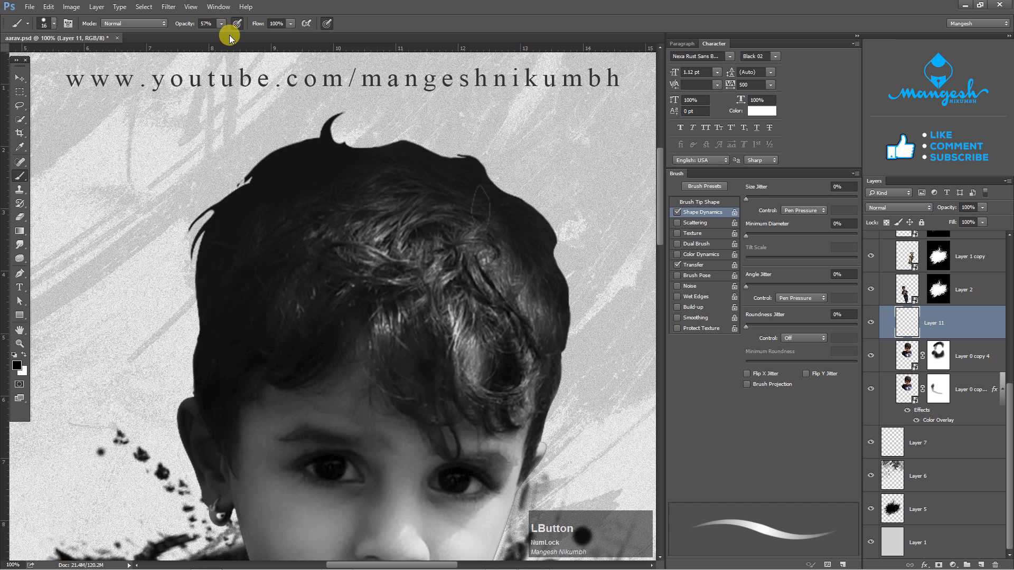
click(220, 25)
drag(224, 37, 266, 36)
click(237, 24)
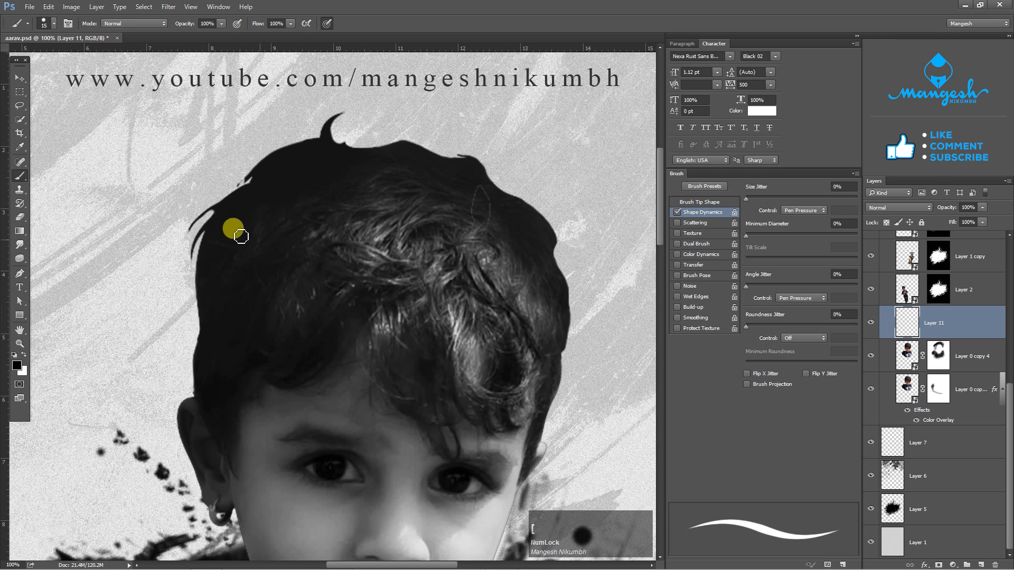
- Paint fine black hair strands along the upper-left hairline and the top tuft with a smaller brush, undoing the first stroke
key(bracketleft)
key(bracketleft)
key(bracketleft)
drag(239, 194, 198, 247)
key(ctrl+z)
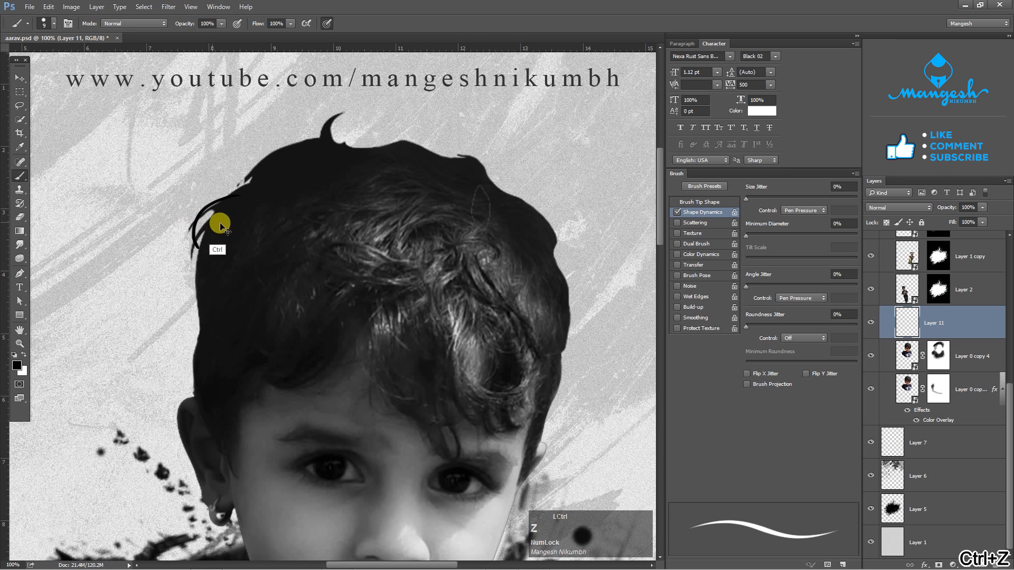
alt+click(283, 163)
mouse_move(236, 218)
mouse_down()
mouse_move(201, 257)
mouse_move(216, 233)
mouse_move(199, 284)
mouse_move(210, 324)
mouse_up()
mouse_move(344, 144)
mouse_down()
mouse_move(348, 123)
mouse_move(365, 136)
mouse_move(265, 157)
mouse_up()
click(358, 128)
- Paint thinner black strands along the upper-right crown and the left side of the large portrait's hair
mouse_move(367, 146)
mouse_down()
mouse_move(442, 175)
mouse_move(472, 165)
mouse_move(407, 174)
mouse_move(492, 173)
mouse_move(559, 266)
mouse_up()
key(bracketleft)
key(bracketleft)
drag(488, 171, 523, 197)
drag(315, 248, 332, 199)
drag(215, 280, 214, 336)
drag(209, 298, 213, 338)
- Paint loose hair strands down the right side of the large portrait's head with a 5 px brush
key(bracketleft)
key(bracketleft)
mouse_move(553, 317)
mouse_down()
mouse_move(460, 245)
mouse_move(484, 249)
mouse_move(485, 266)
mouse_up()
alt+click(477, 270)
drag(486, 232, 473, 310)
drag(478, 272, 471, 303)
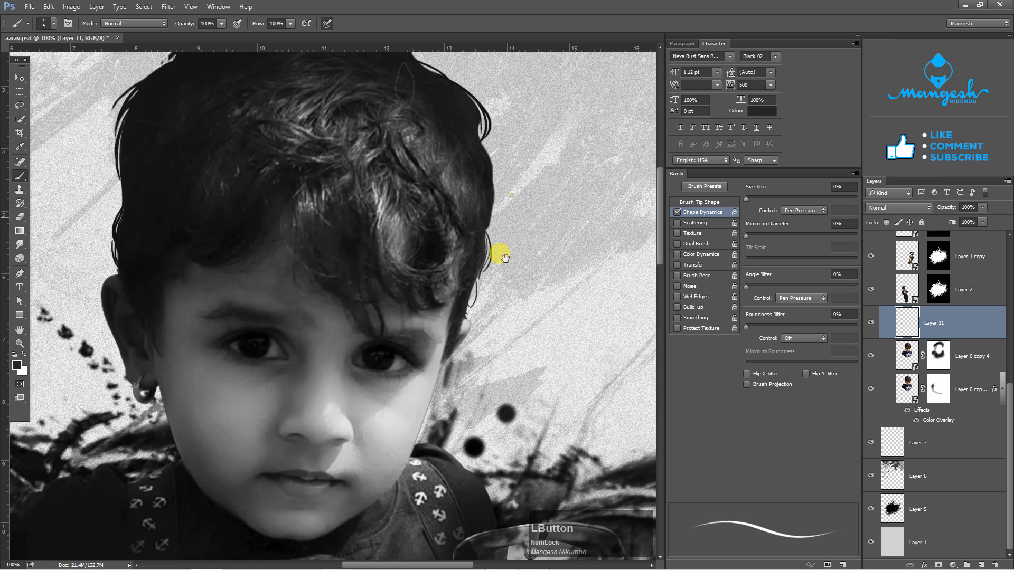
drag(494, 174, 487, 237)
drag(486, 237, 481, 260)
mouse_move(477, 207)
mouse_down()
mouse_move(495, 233)
mouse_move(485, 223)
mouse_move(486, 274)
mouse_up()
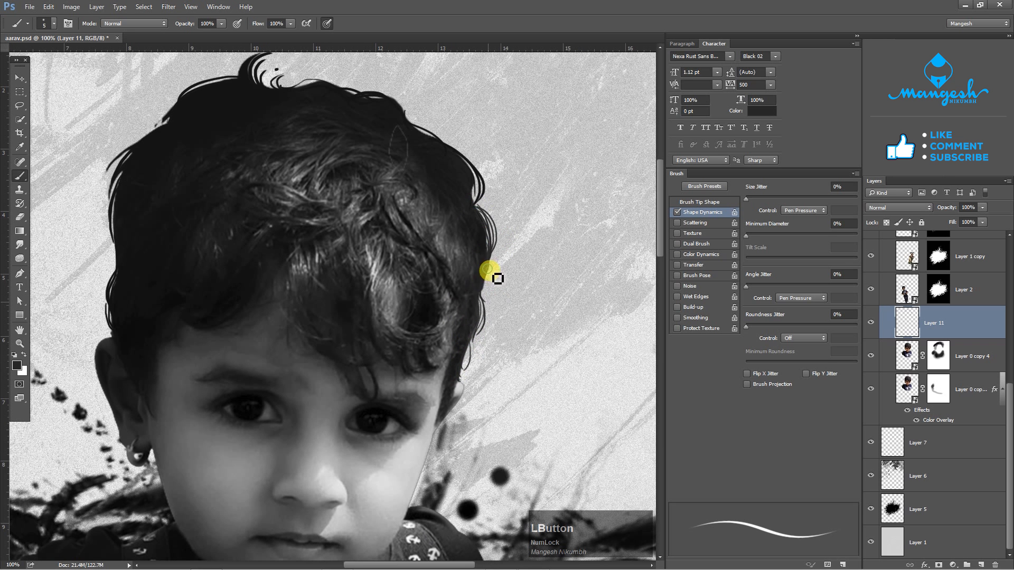
- Add stray hair strands around the crown, the top tuft and the left contour of the large portrait
mouse_move(468, 169)
mouse_down()
mouse_move(477, 214)
mouse_move(478, 180)
mouse_move(438, 148)
mouse_move(467, 183)
mouse_up()
mouse_move(410, 118)
mouse_down()
mouse_move(454, 201)
mouse_move(424, 181)
mouse_move(454, 201)
mouse_up()
alt+click(433, 186)
click(462, 200)
drag(320, 161, 347, 164)
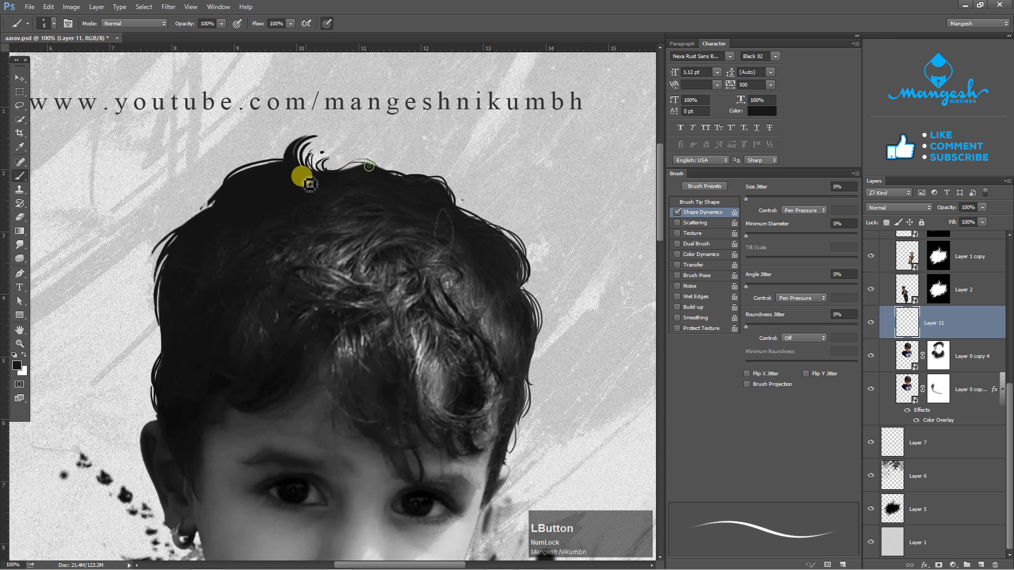
mouse_move(283, 160)
mouse_down()
mouse_move(243, 212)
mouse_move(213, 199)
mouse_move(242, 240)
mouse_move(192, 216)
mouse_up()
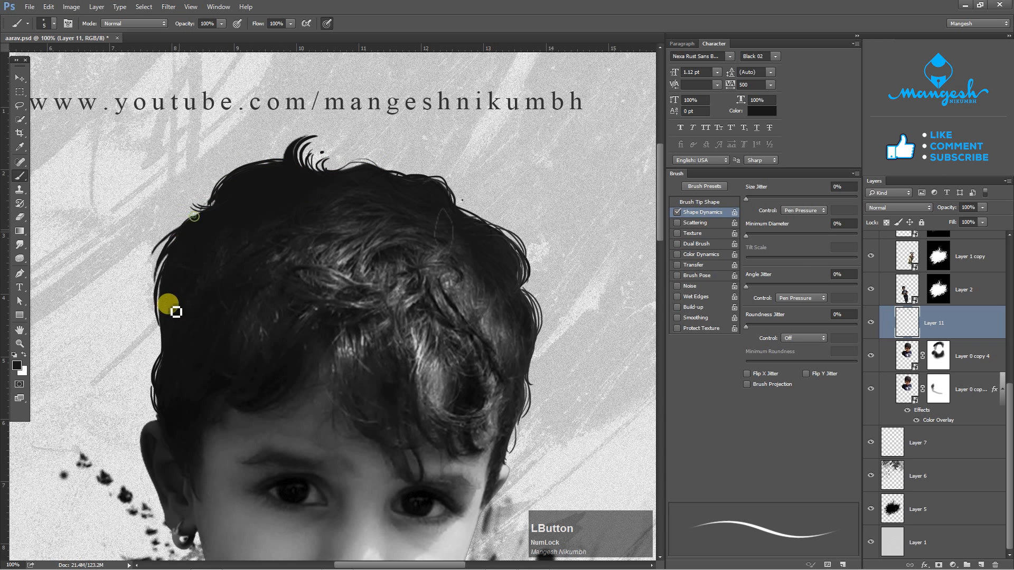
drag(168, 304, 156, 331)
- Add the last fine strands on the right side of the hair, down to the ear
drag(498, 369, 493, 256)
alt+click(521, 253)
click(530, 254)
drag(519, 179, 532, 232)
drag(519, 311, 512, 350)
mouse_move(189, 318)
mouse_down()
mouse_move(258, 263)
mouse_move(210, 242)
mouse_up()
drag(577, 290, 582, 296)
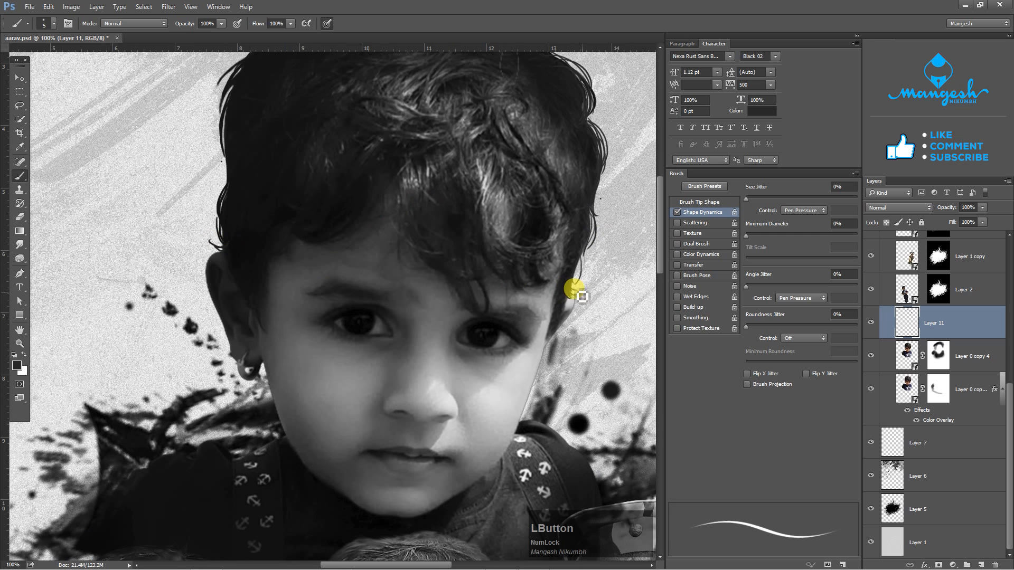
- Compare the whole poster with and without the painted hair strands on Layer 11
key(ctrl+0)
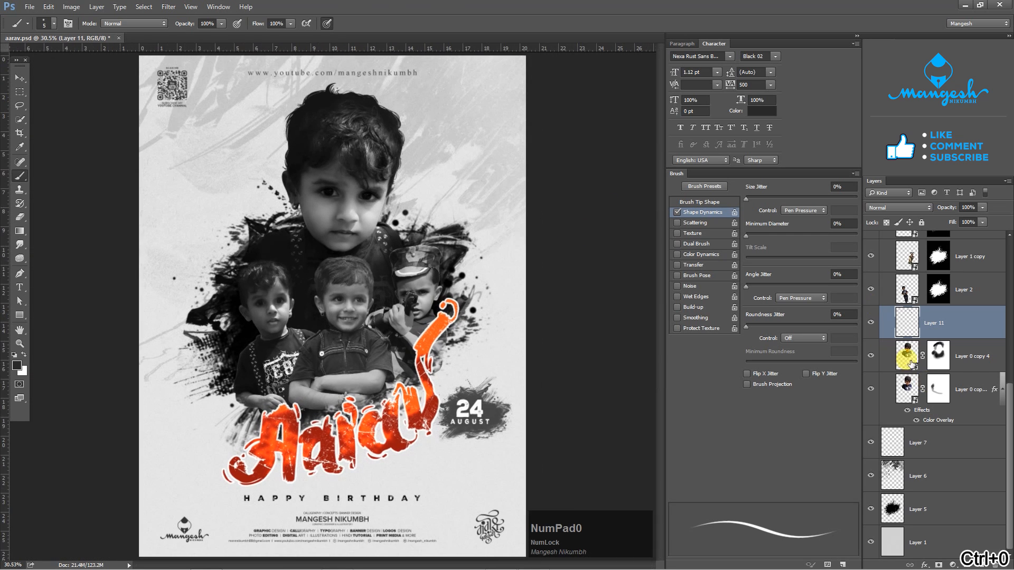
click(870, 322)
click(870, 322)
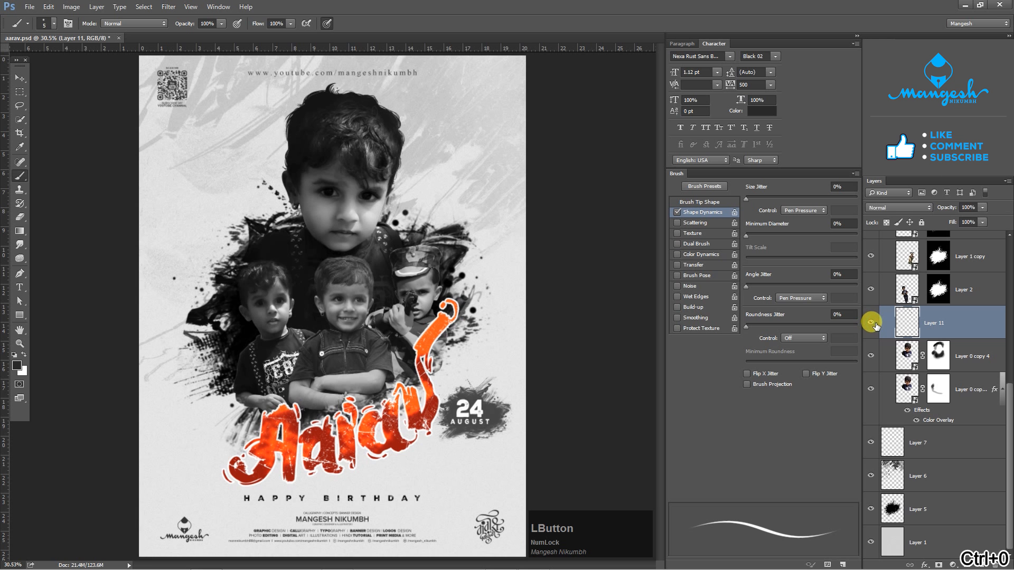
click(870, 323)
click(871, 322)
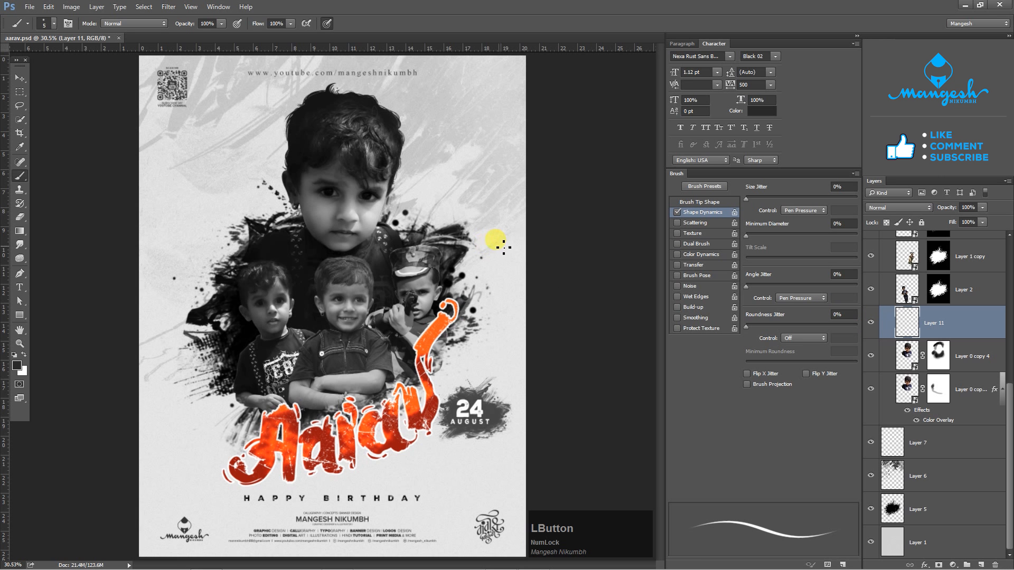
- Collapse Group 2, unlock the Black & White 1 adjustment layer and set its opacity to 78%
drag(1009, 394, 1009, 238)
click(884, 479)
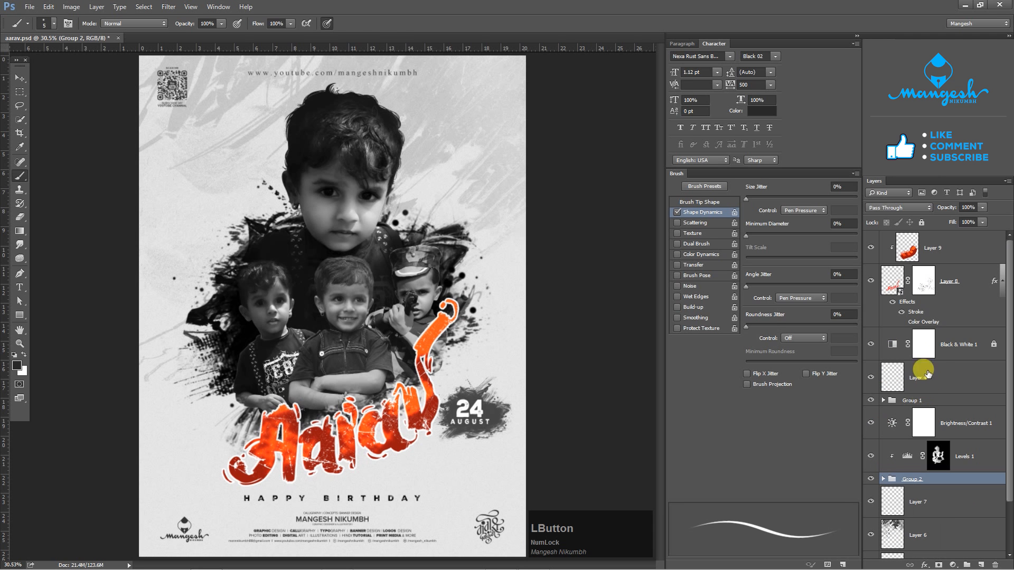
click(932, 346)
key(v)
click(908, 345)
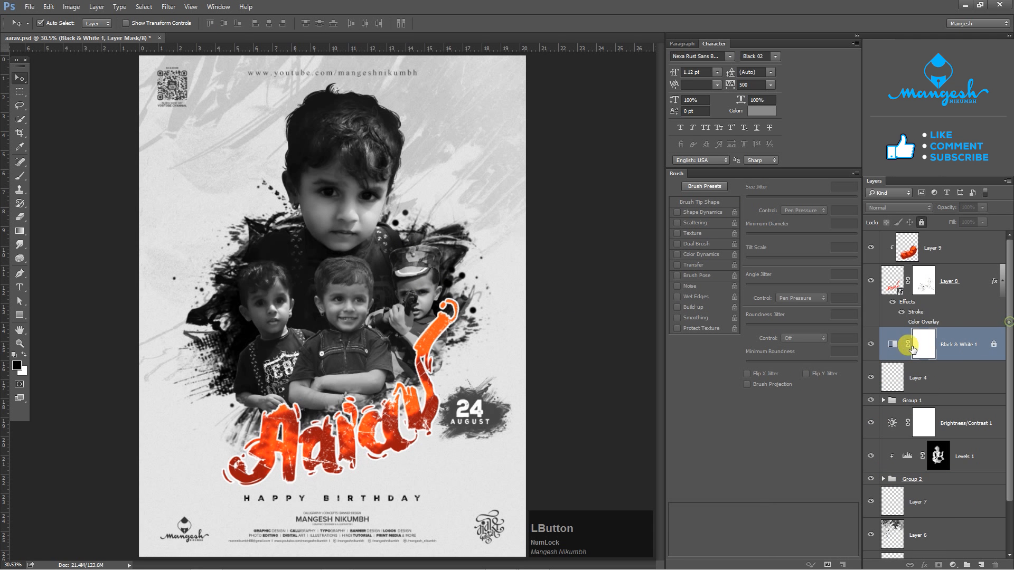
scroll(988, 370, down, 3)
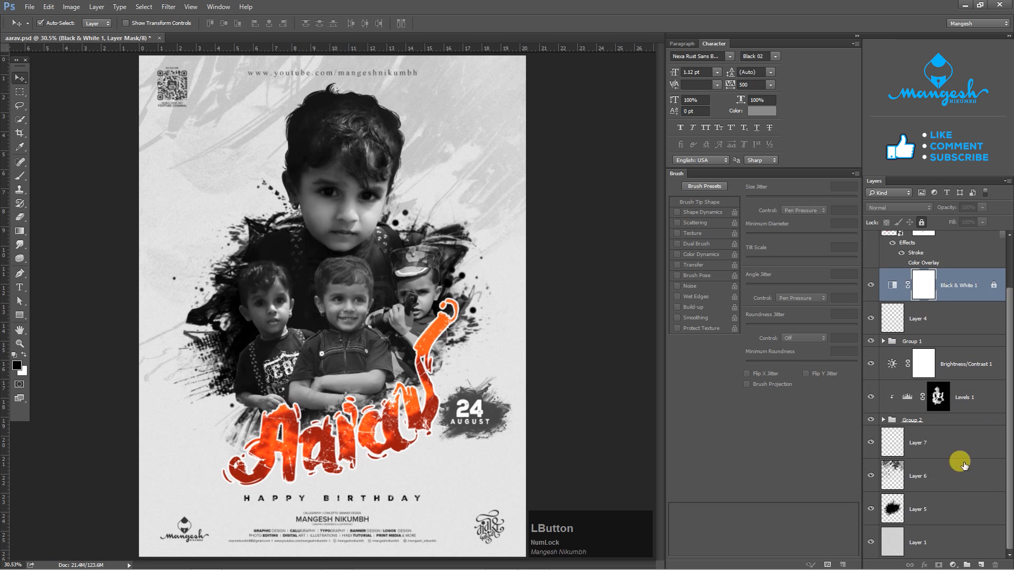
click(871, 285)
click(870, 286)
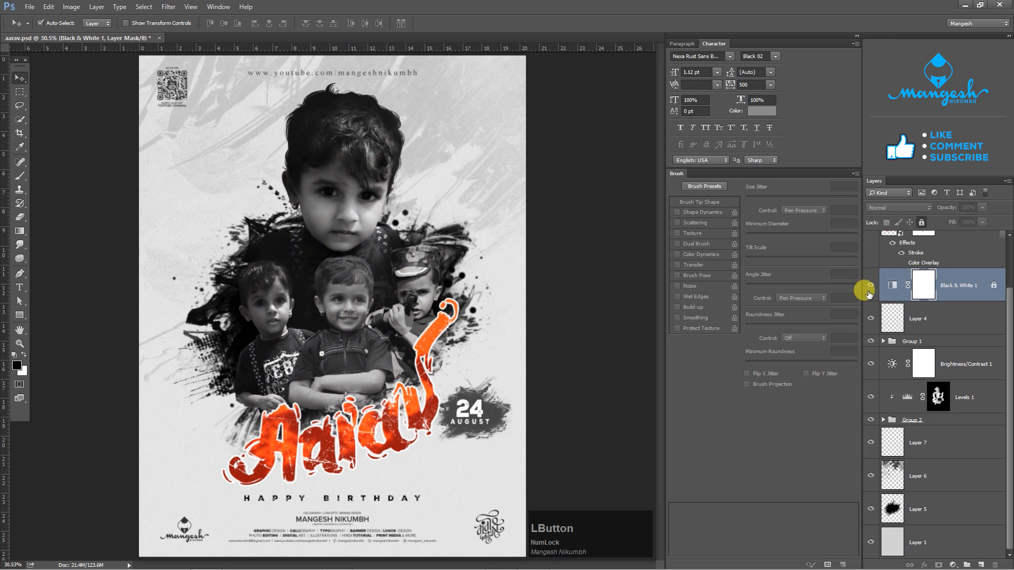
click(966, 287)
click(967, 289)
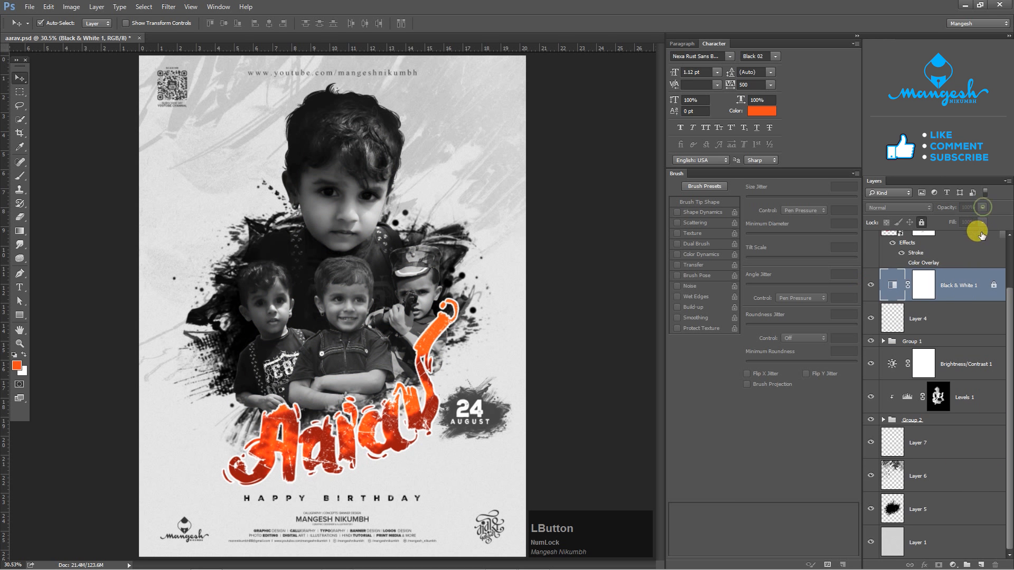
drag(982, 207, 972, 222)
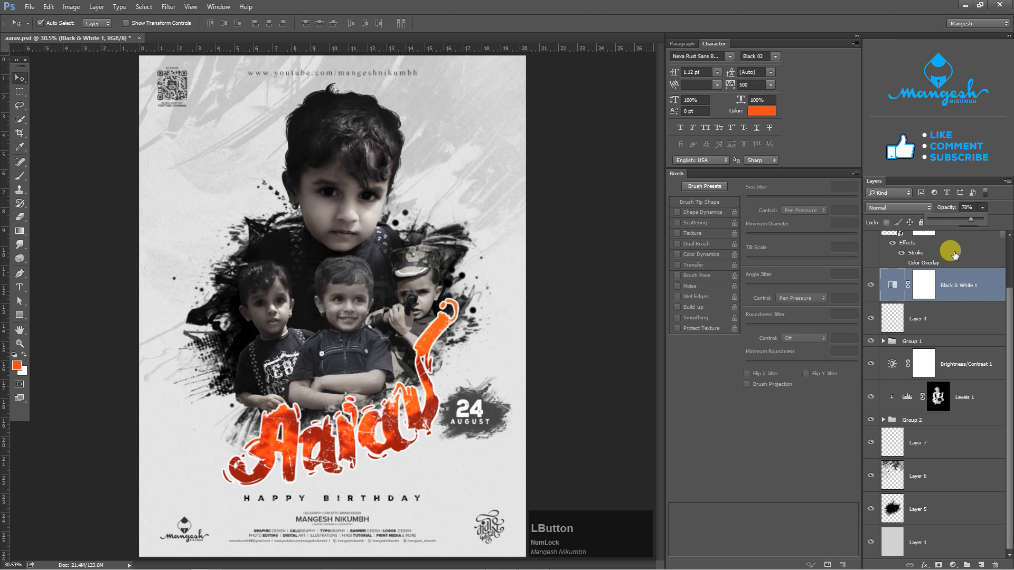
- Add a new layer above Black & White 1 and prepare a 1200 px soft round brush
click(980, 565)
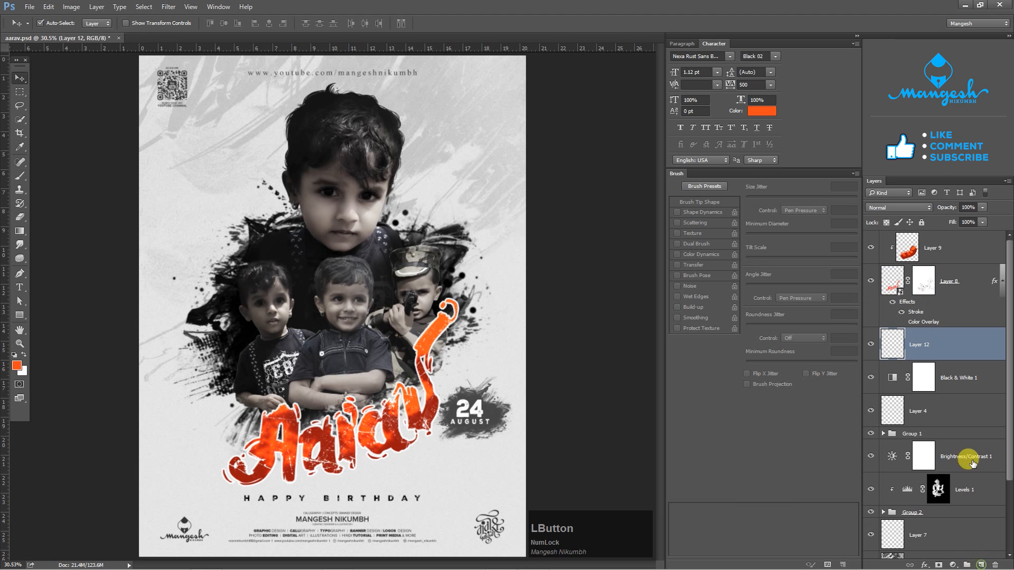
key(b)
right_click(488, 250)
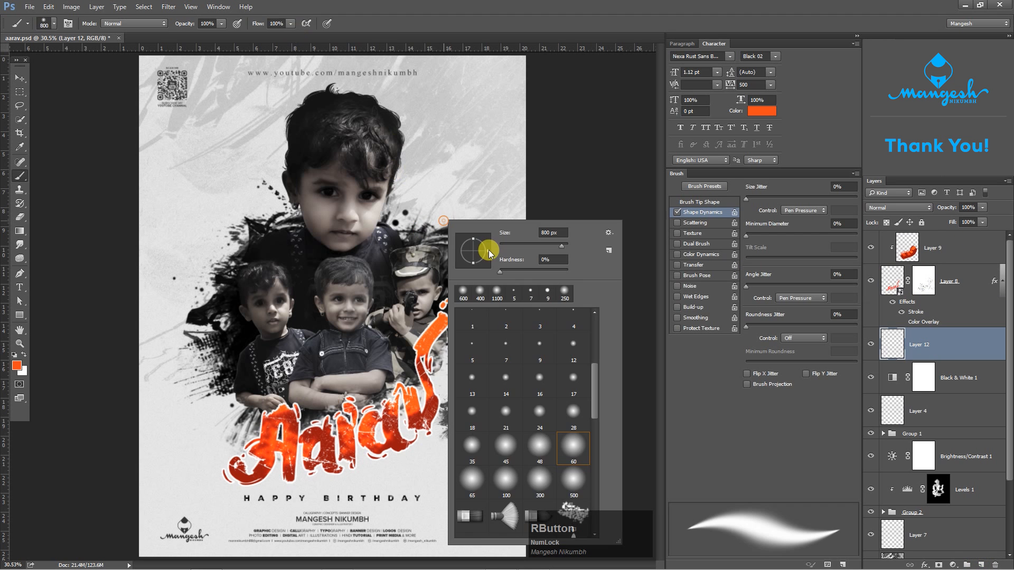
click(536, 445)
key(Return)
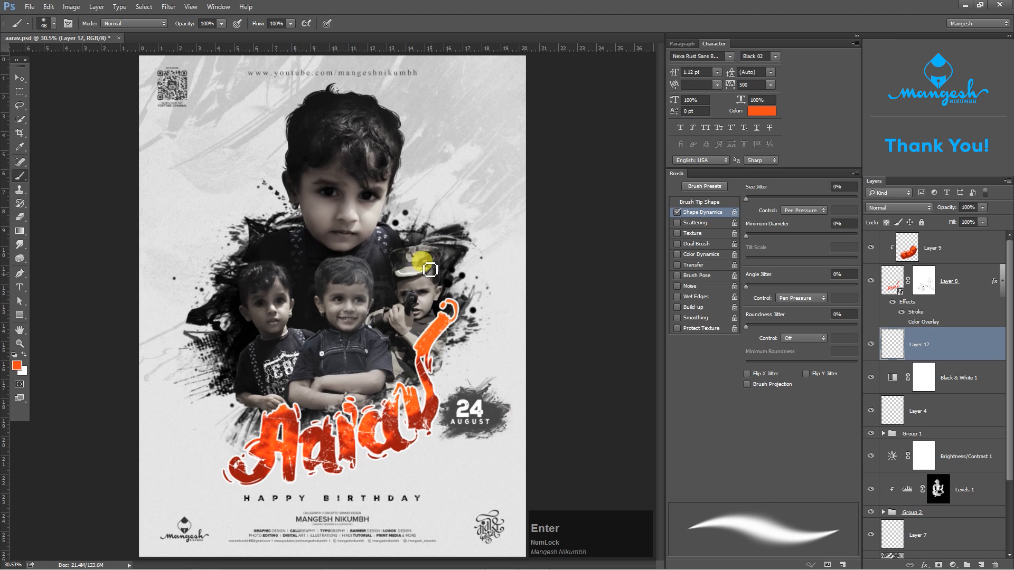
key(bracketright)
key(bracketright)
key(bracketright)
key(bracketright)
key(bracketright)
key(bracketright)
key(bracketright)
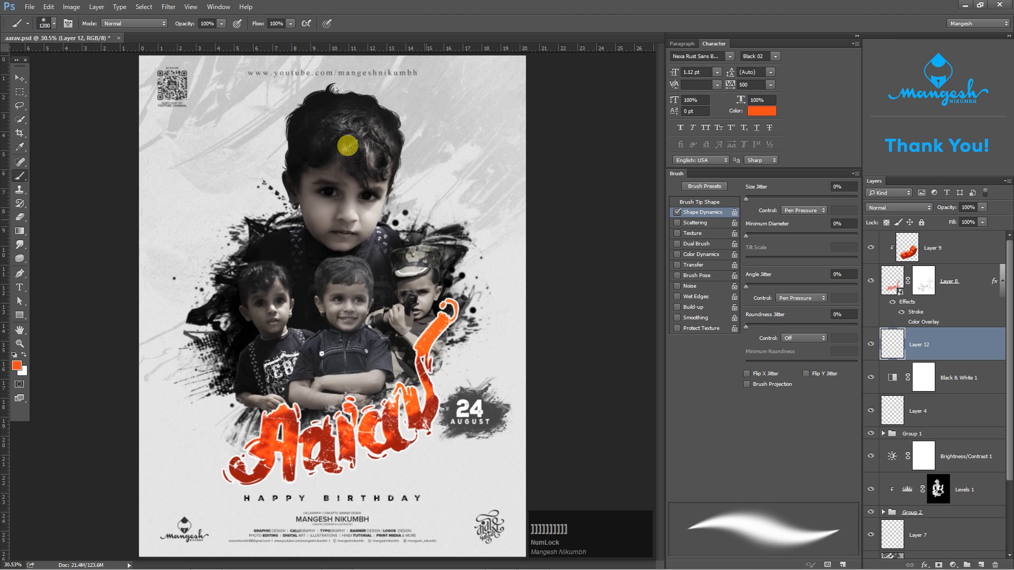
- Paint a soft orange glow beside the large portrait's chin on Layer 12, using Screen blending and 60% opacity
click(384, 235)
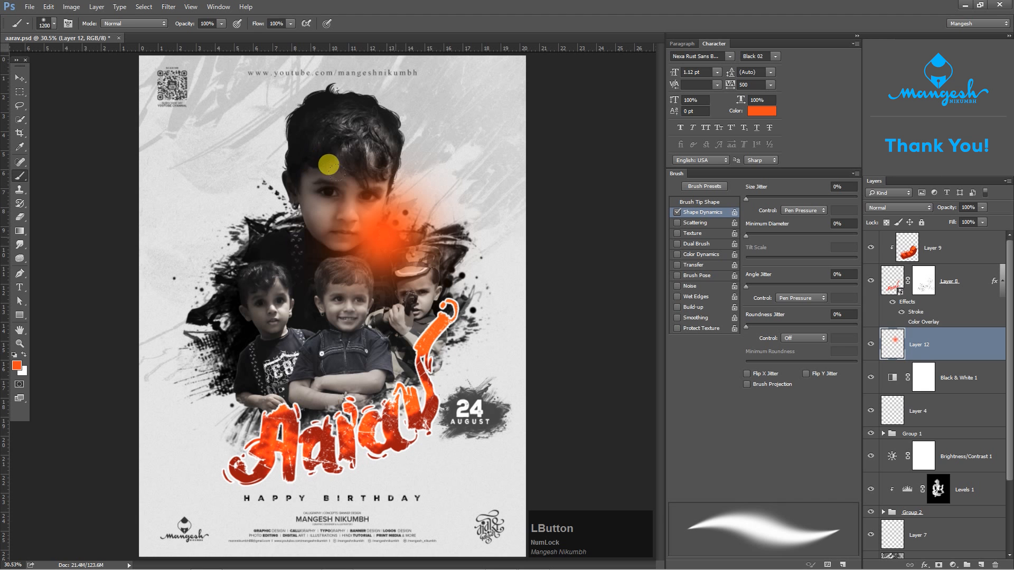
click(905, 211)
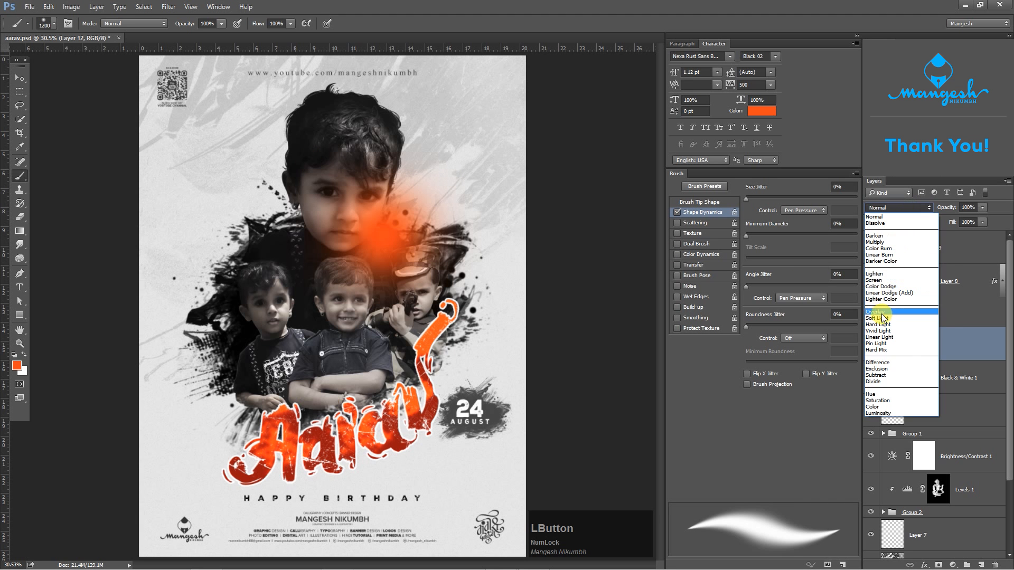
click(882, 283)
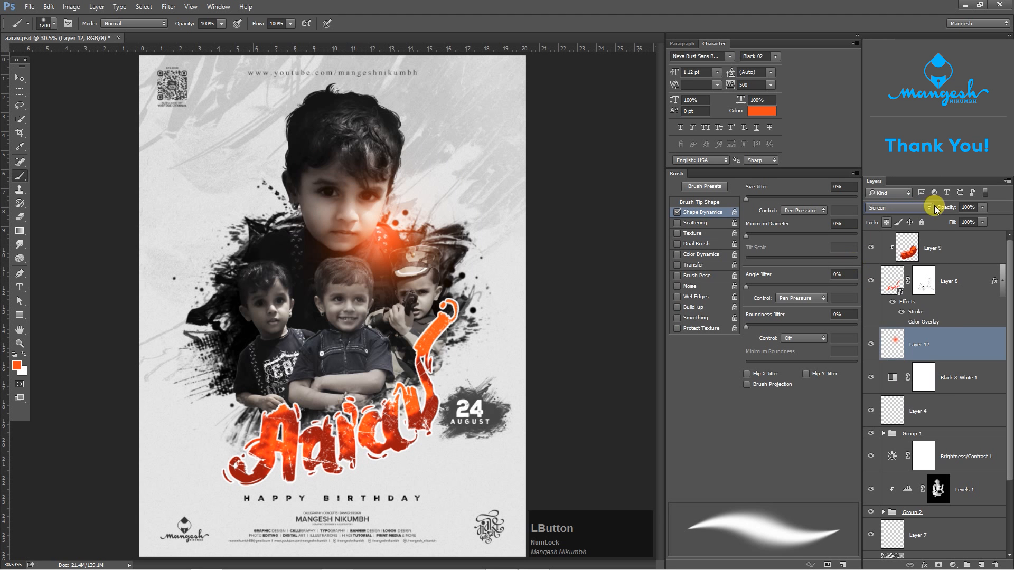
click(982, 207)
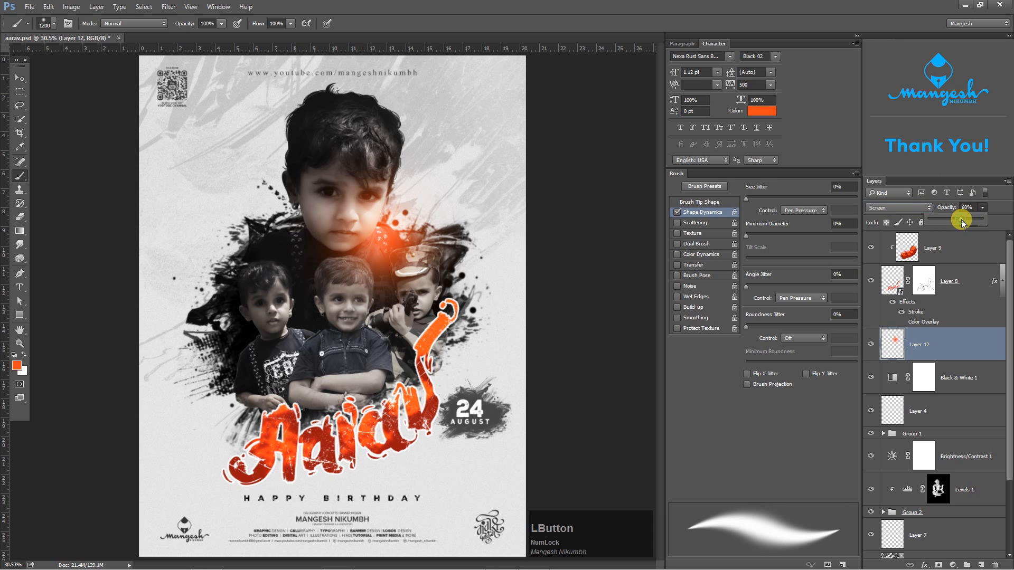
- Move the orange glow slightly outward from the large portrait's chin, and compare the poster with and without it
key(v)
mouse_move(381, 236)
mouse_down()
mouse_move(391, 224)
mouse_move(399, 233)
mouse_up()
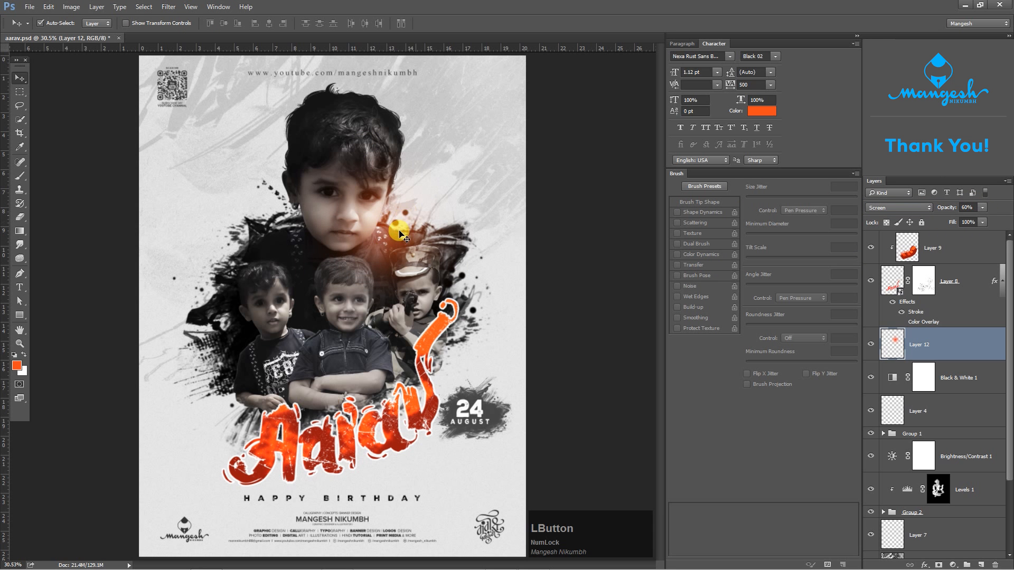
click(871, 346)
click(871, 346)
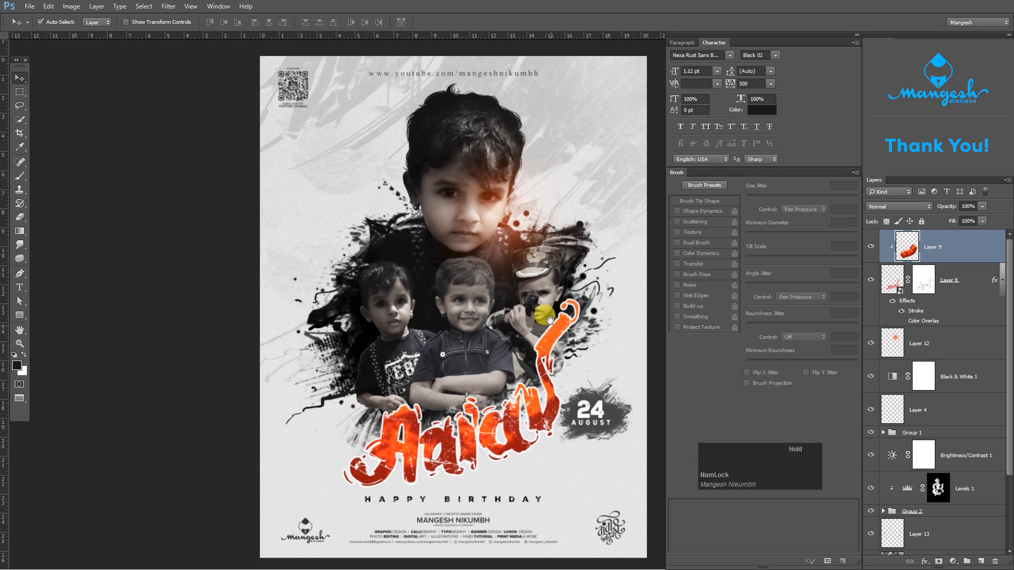
drag(547, 323, 550, 319)
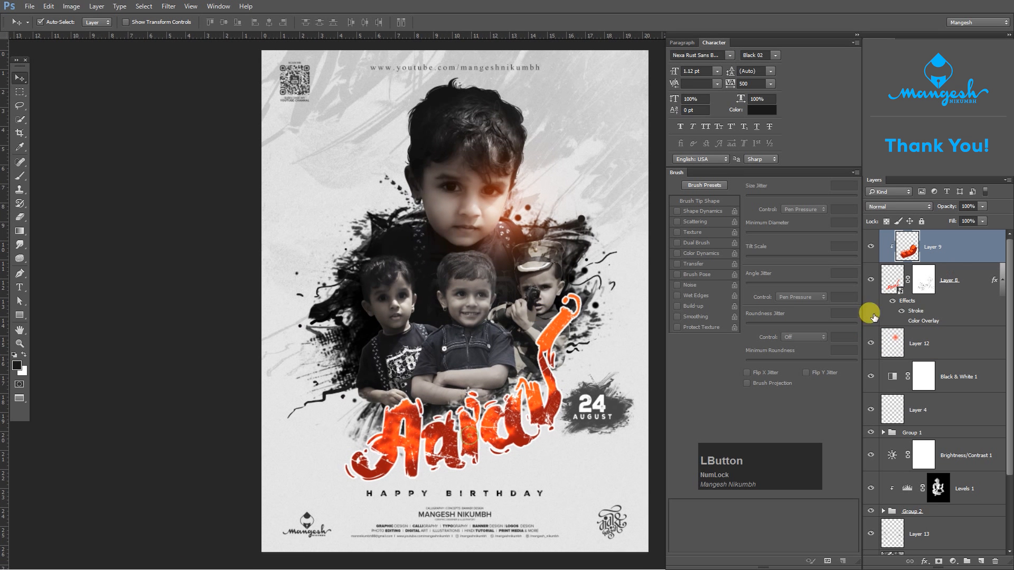
- Add a black Multiply drop shadow to the red-orange lettering on Layer 8, with 100% opacity, 0 px distance and an enlarged size
click(952, 305)
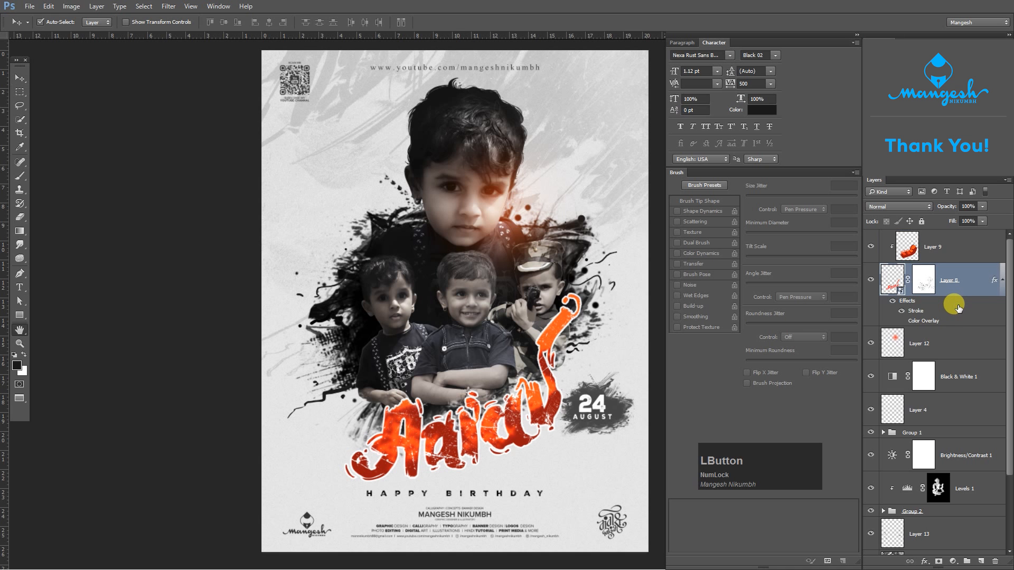
double_click(959, 309)
mouse_move(878, 222)
mouse_down()
mouse_move(935, 220)
mouse_move(932, 237)
mouse_up()
click(678, 442)
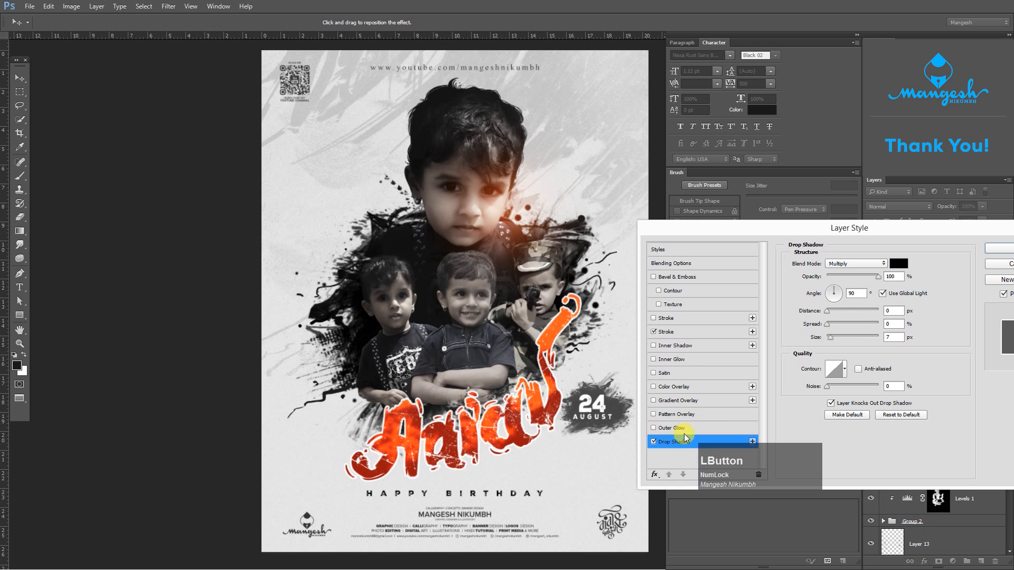
drag(830, 336, 841, 337)
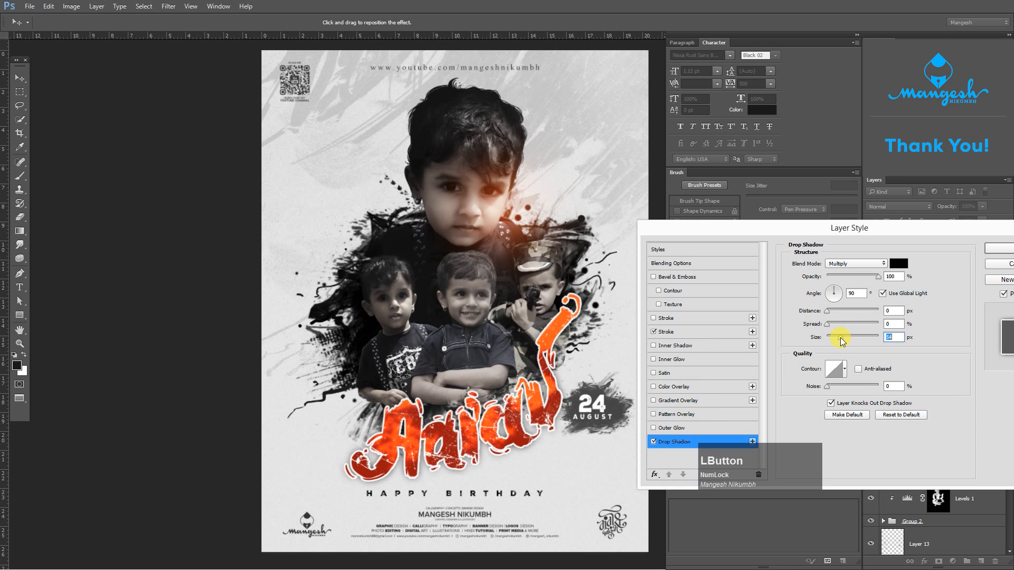
click(894, 263)
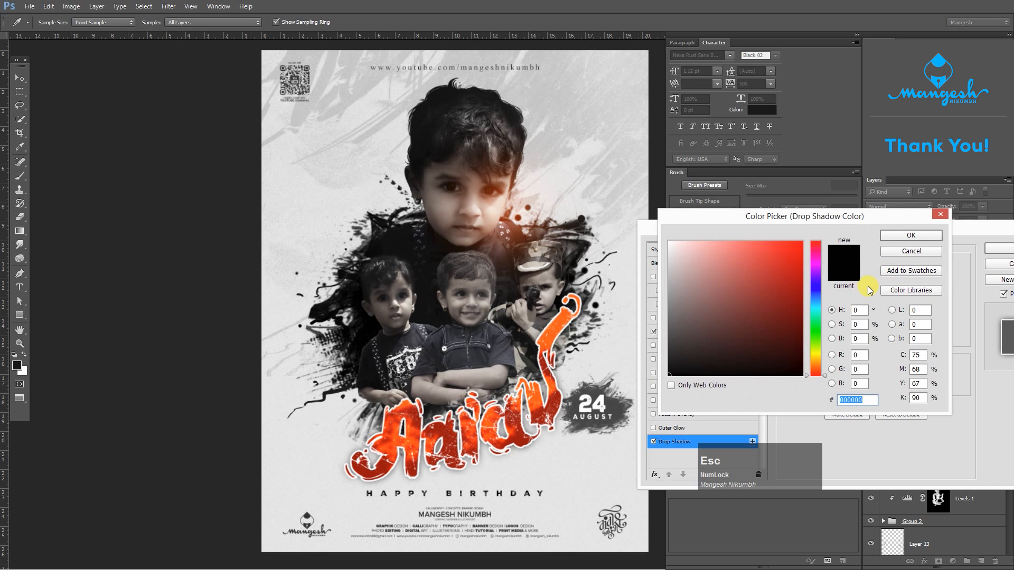
key(Escape)
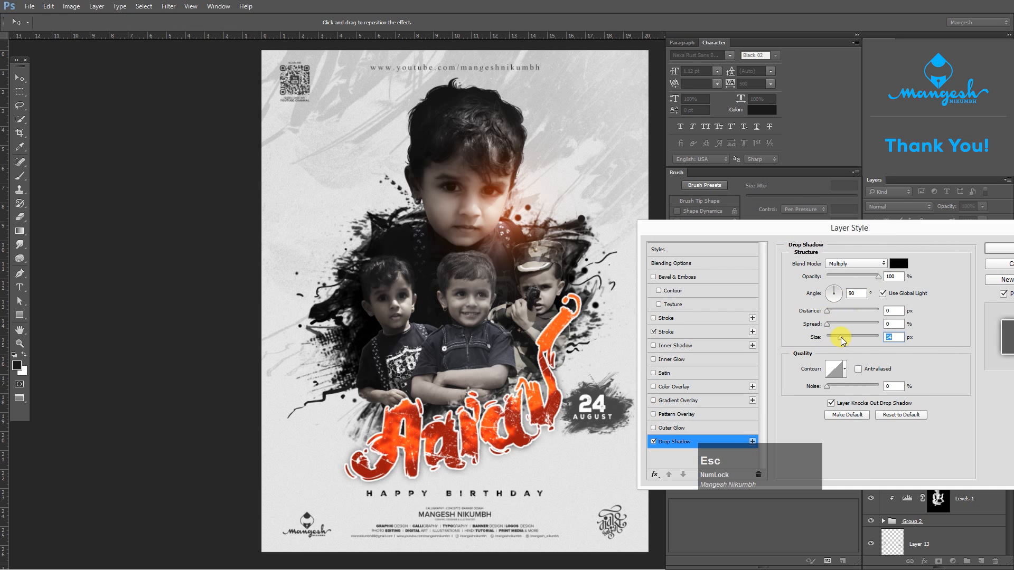
key(Return)
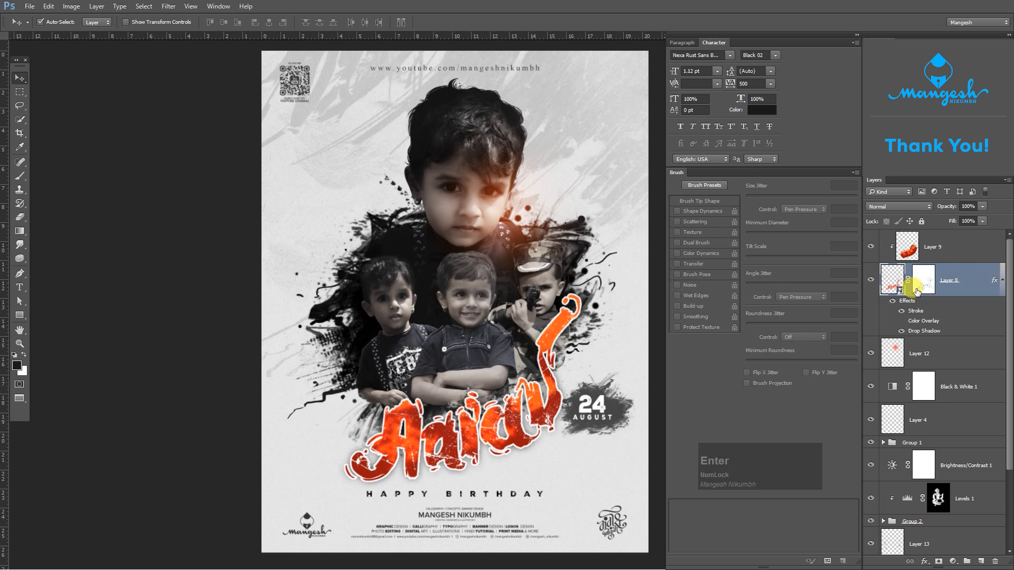
- Add a Color Lookup adjustment layer above Layer 9, at the top of the layer stack
click(1009, 267)
click(992, 254)
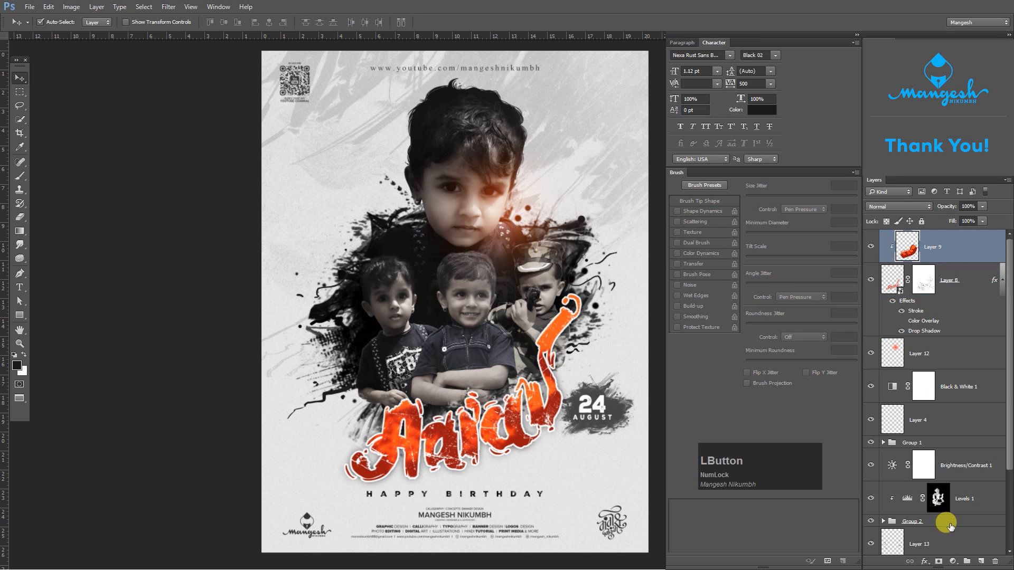
click(957, 561)
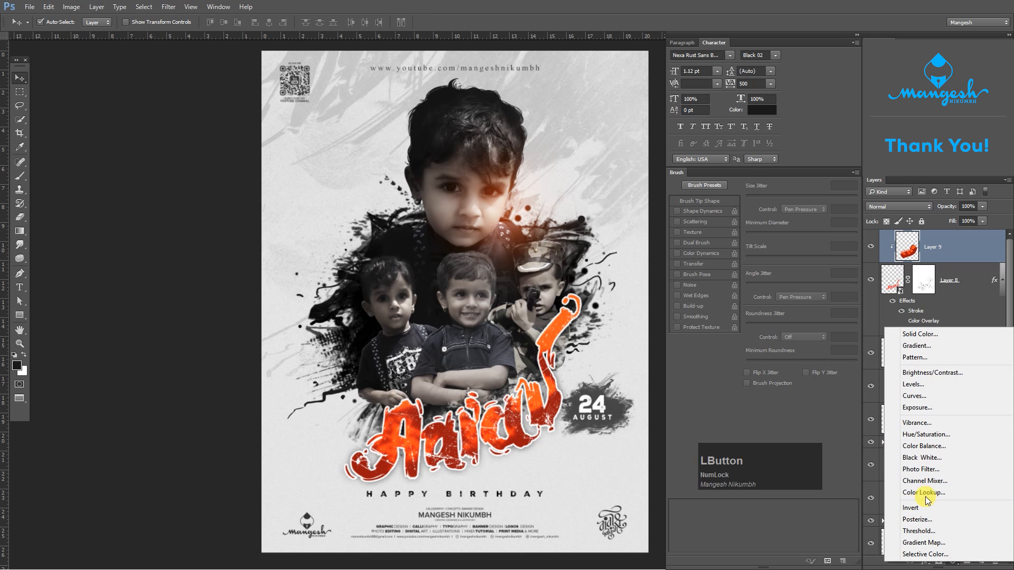
key(F10)
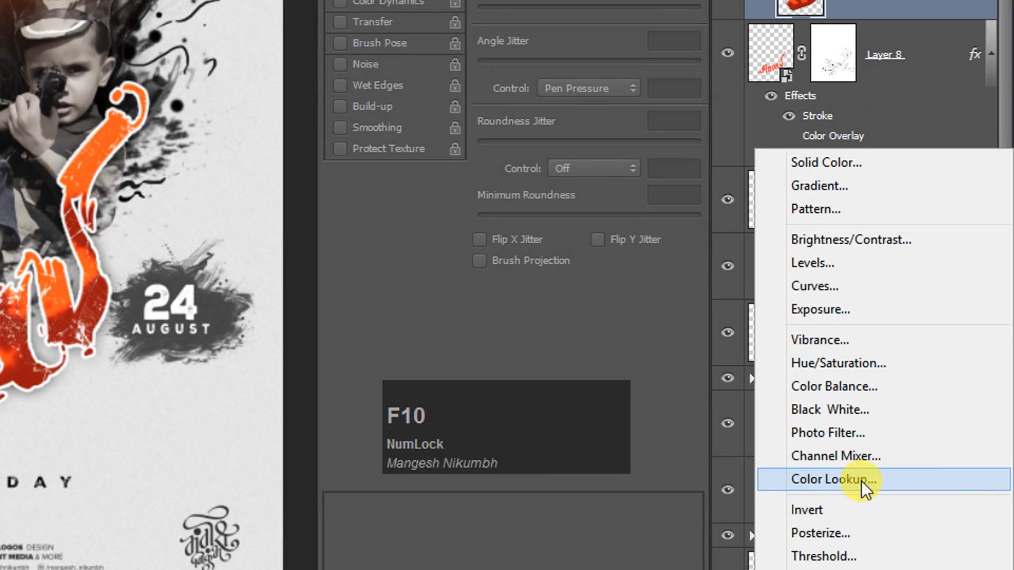
click(862, 479)
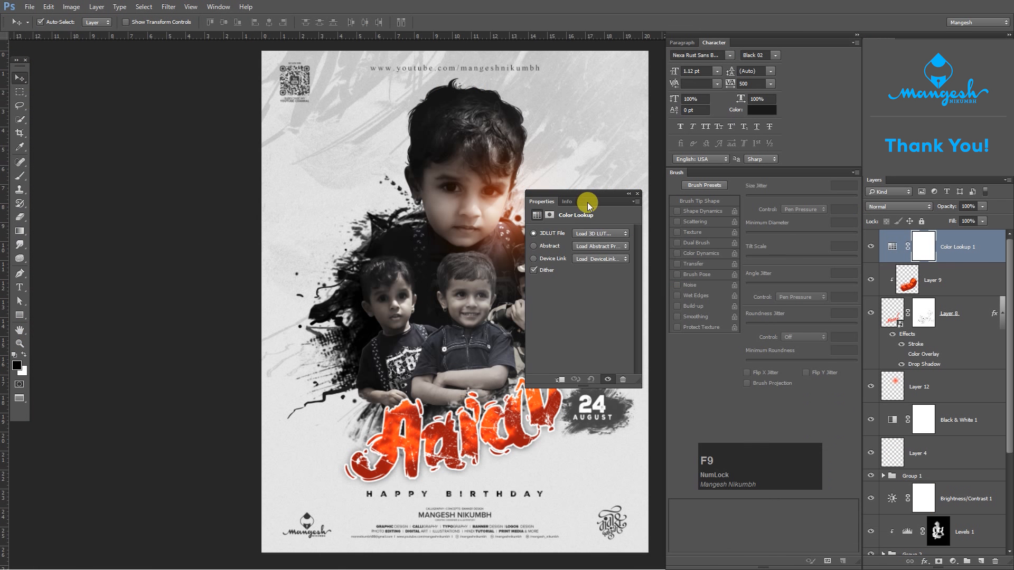
- Try several 3D LUT presets for the Color Lookup adjustment and apply Crisp_Warm.look
drag(588, 205, 753, 249)
click(760, 277)
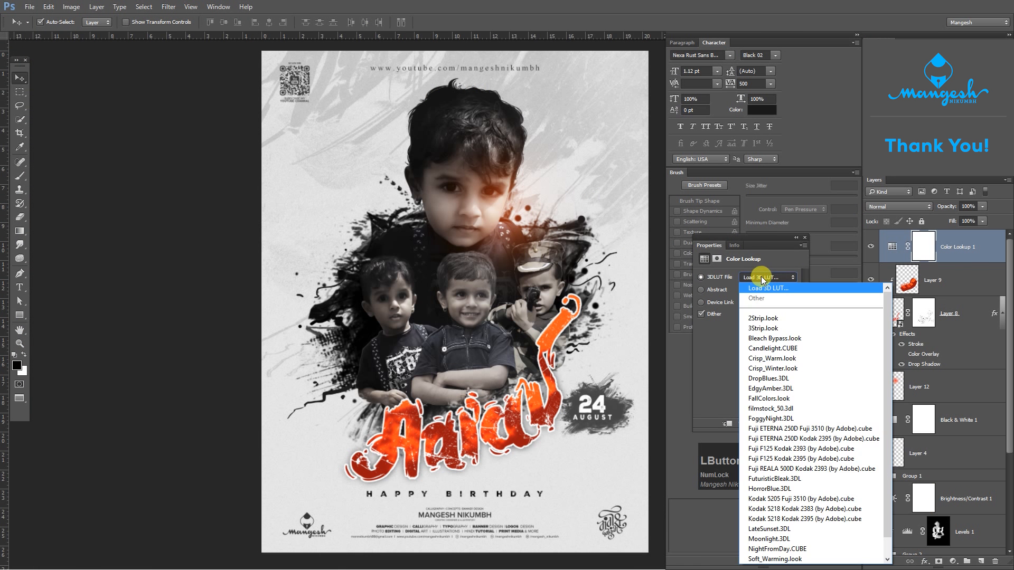
click(761, 319)
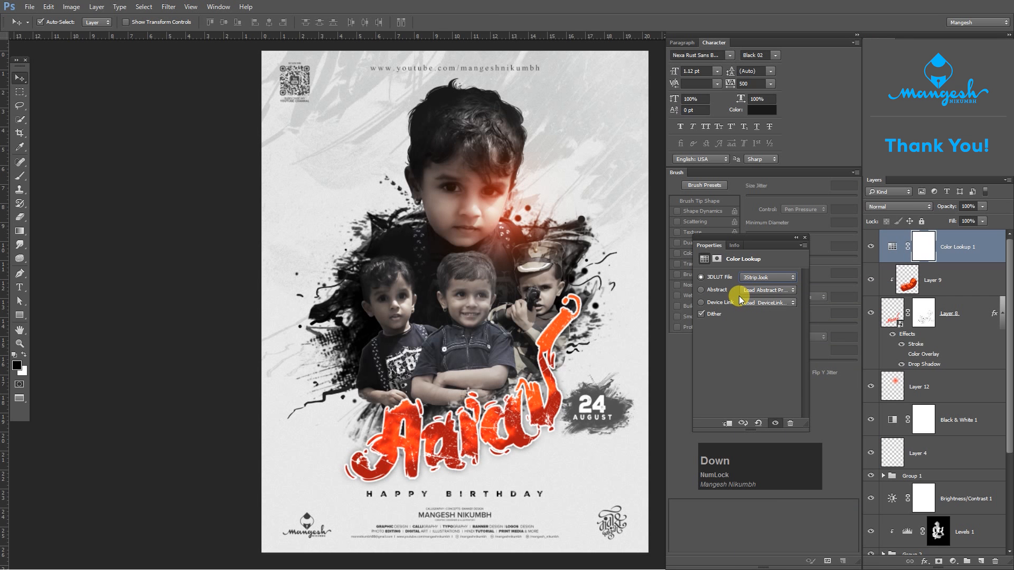
key(Down)
key(Down)
key(Down)
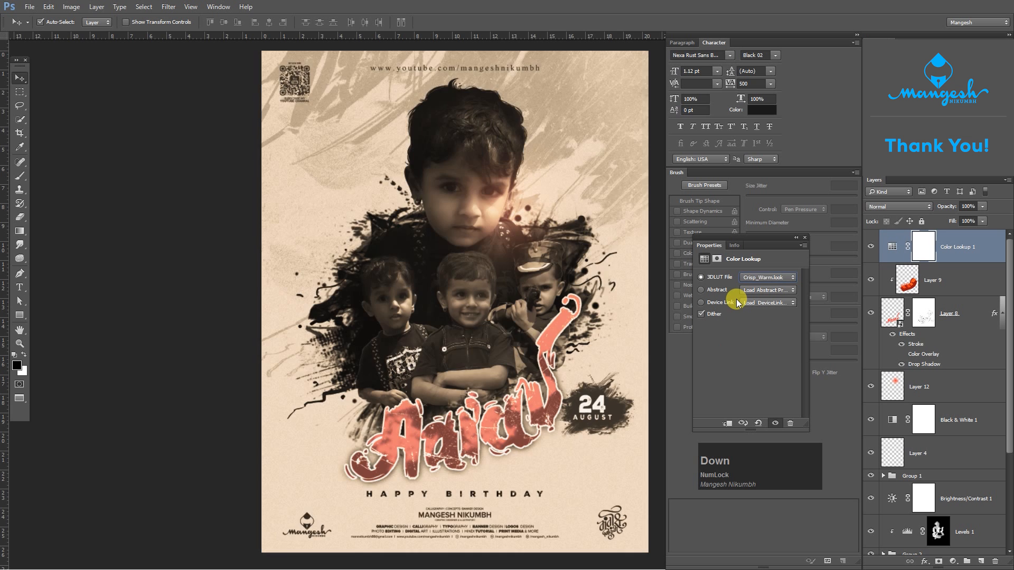
key(Up)
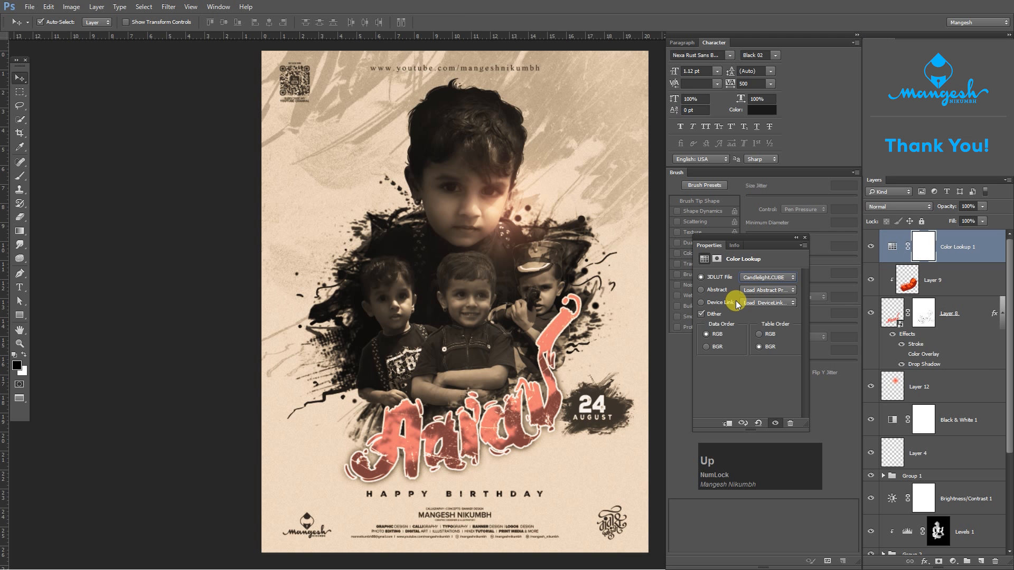
key(Down)
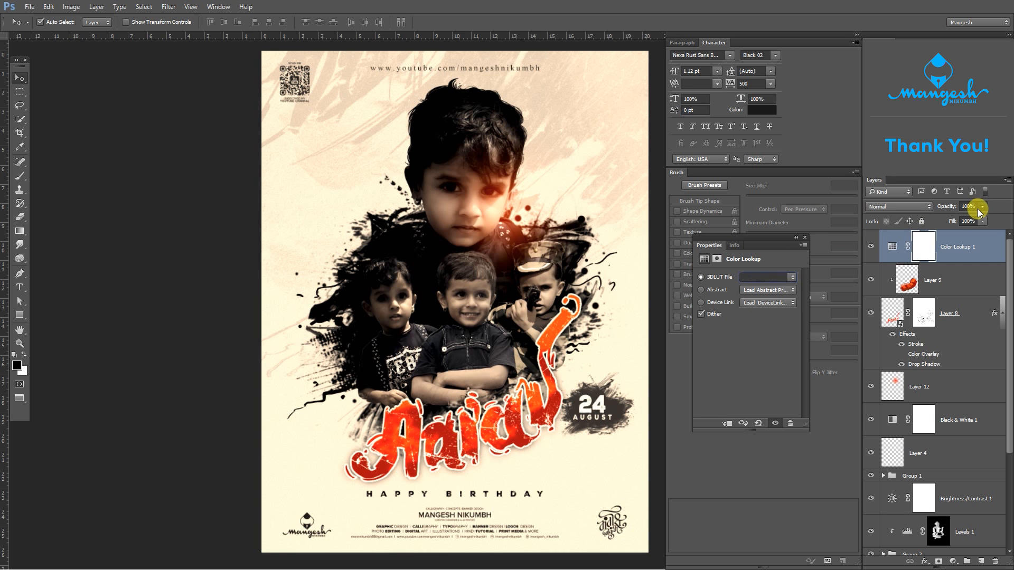
- Reduce the Color Lookup 1 layer's opacity to 28% and compare the poster with and without the warm grade
drag(982, 207, 949, 221)
click(870, 246)
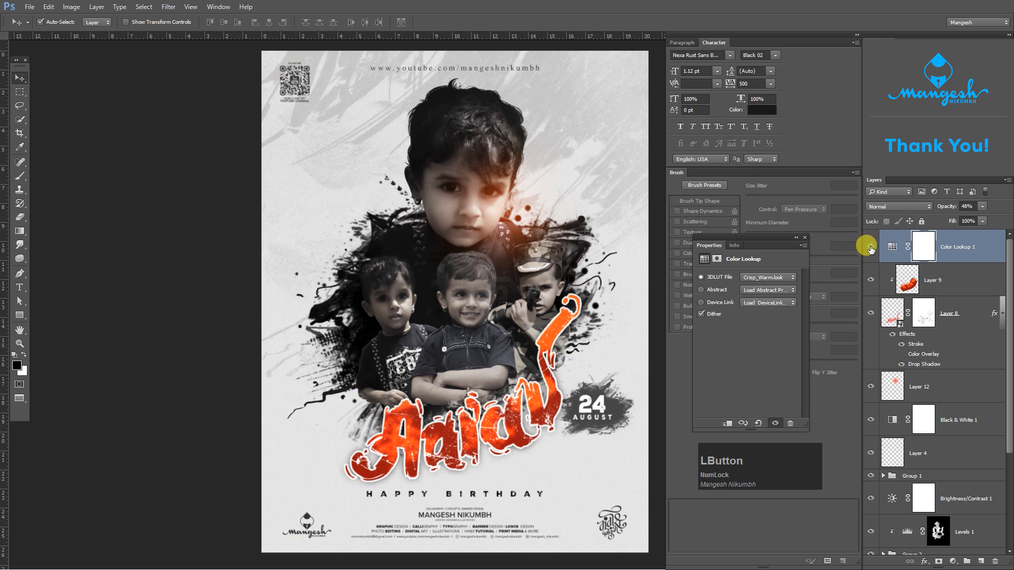
click(870, 246)
click(870, 246)
click(871, 247)
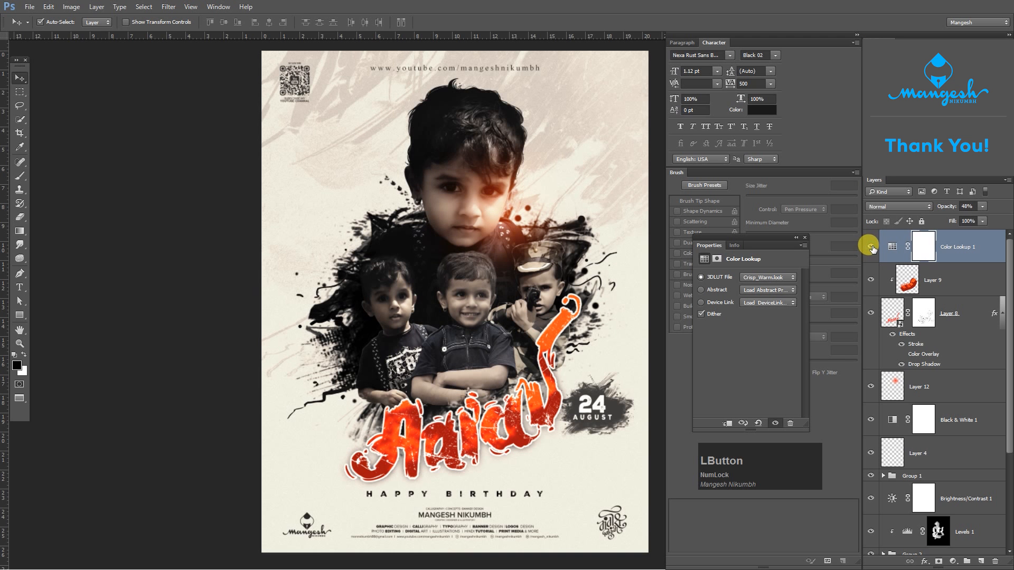
click(981, 207)
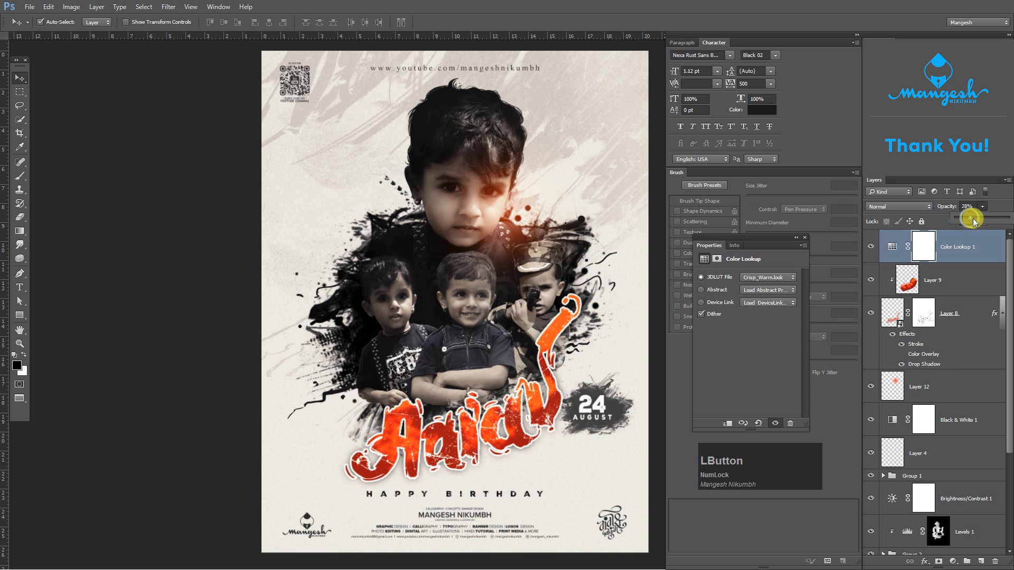
click(892, 236)
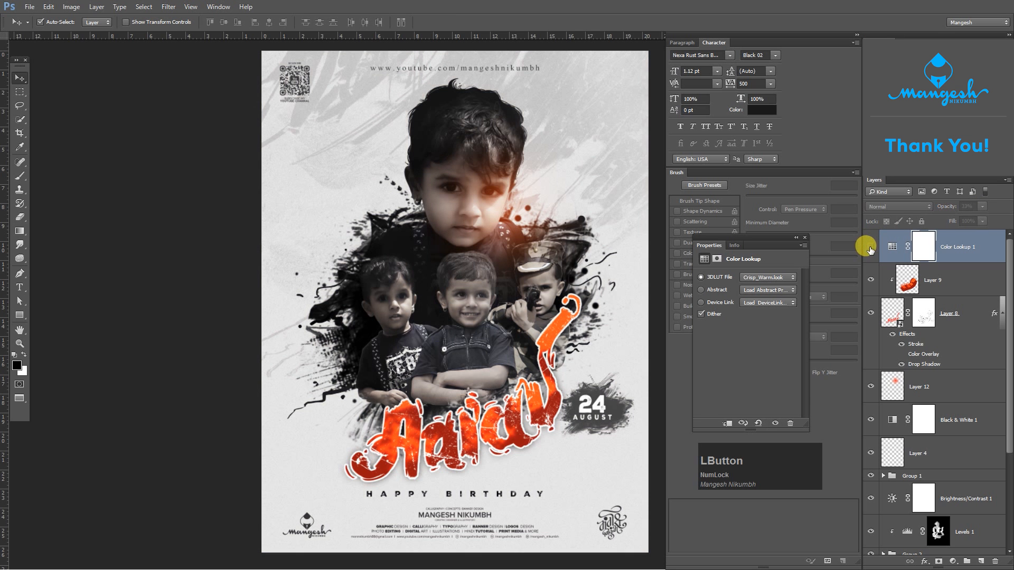